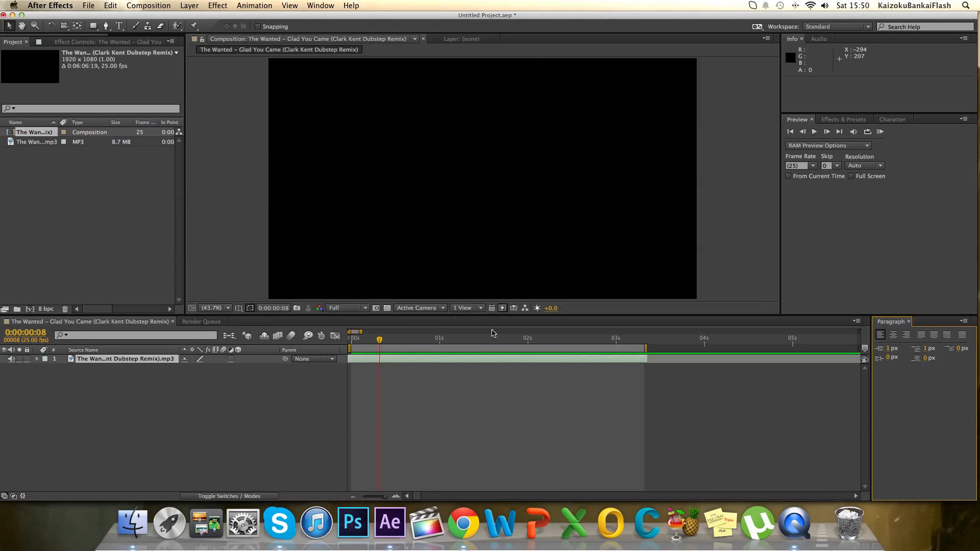
Play the music through a RAM preview and move the playhead to the start of the composition.
click(881, 132)
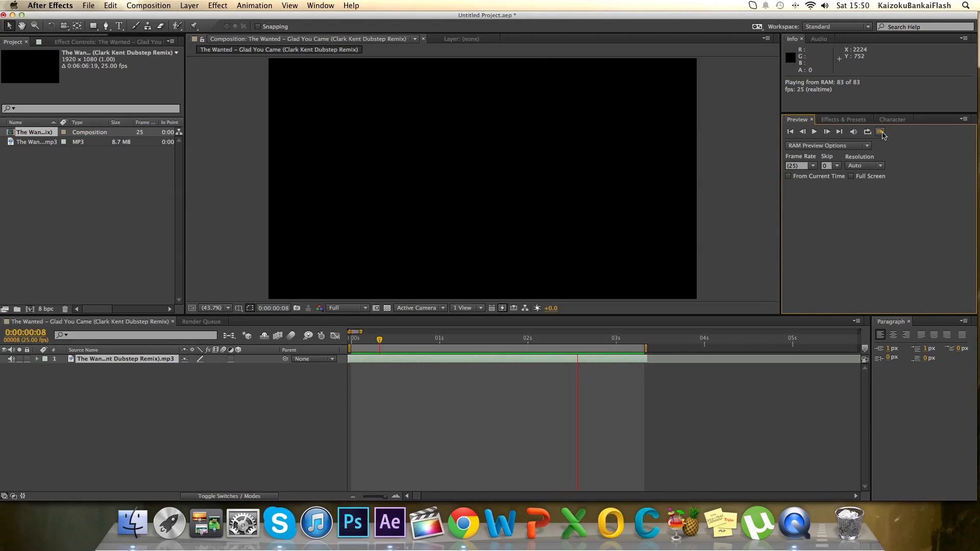
click(630, 340)
drag(629, 340, 345, 356)
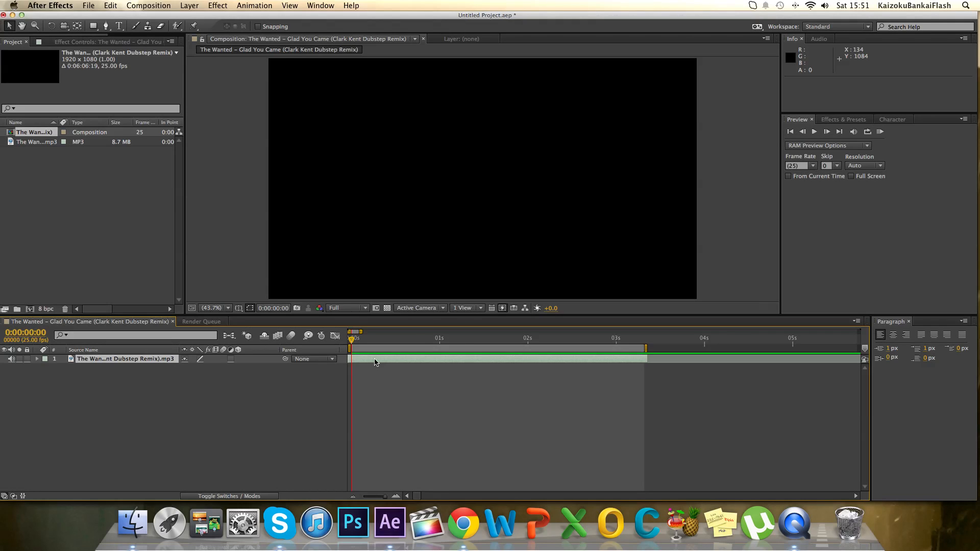
Mark the beats on the music layer at 0:00:00:00, 0:00:00:10 and 0:00:00:19, playing the audio back to check the timing.
click(881, 132)
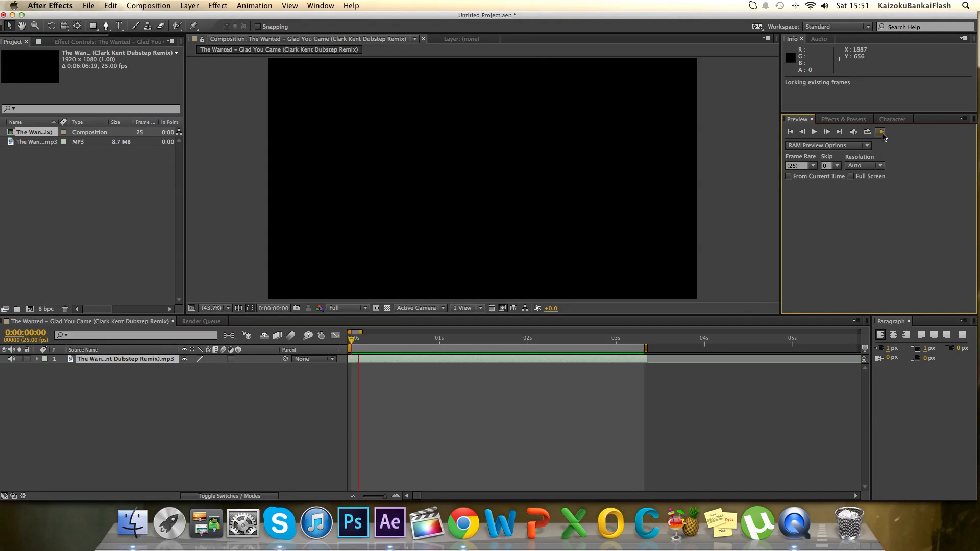
click(366, 343)
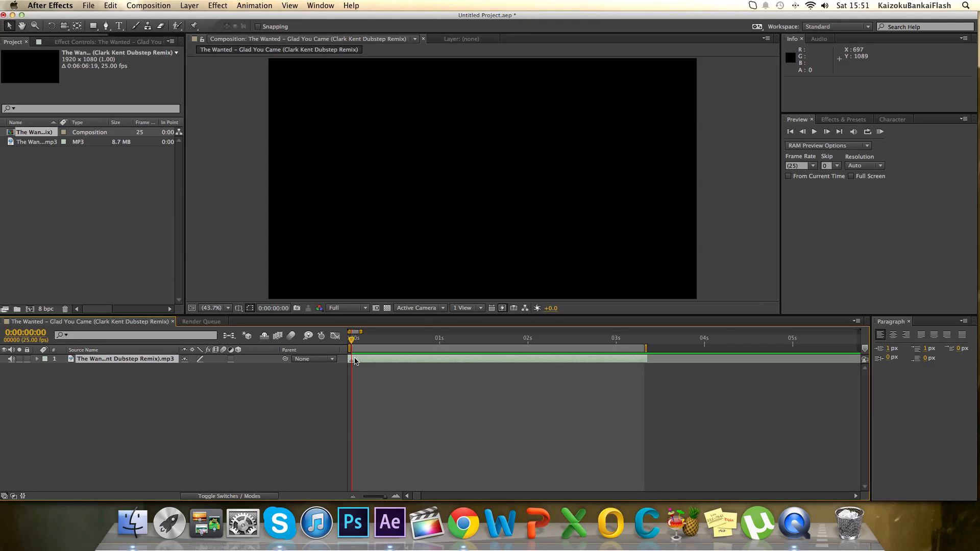
click(881, 133)
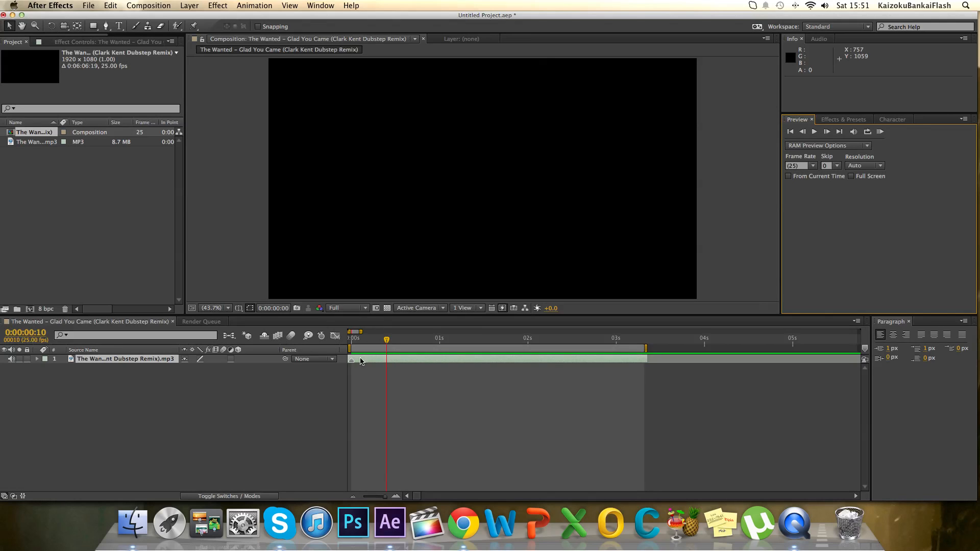
key(ctrl+8)
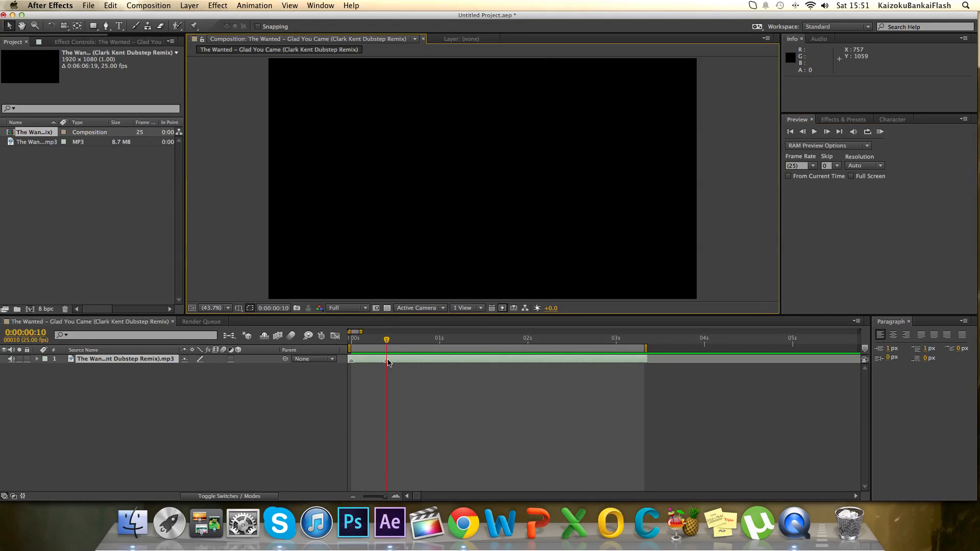
click(880, 132)
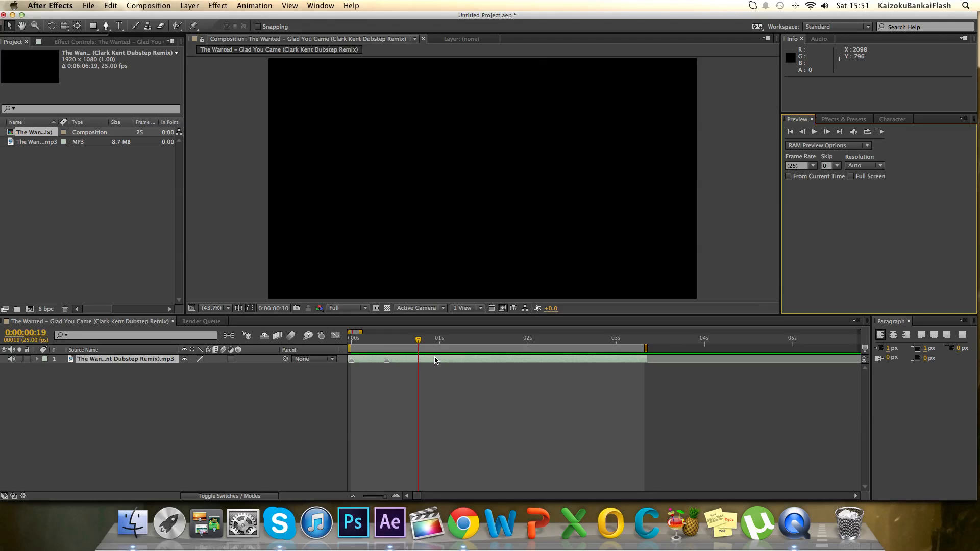
key(ctrl+8)
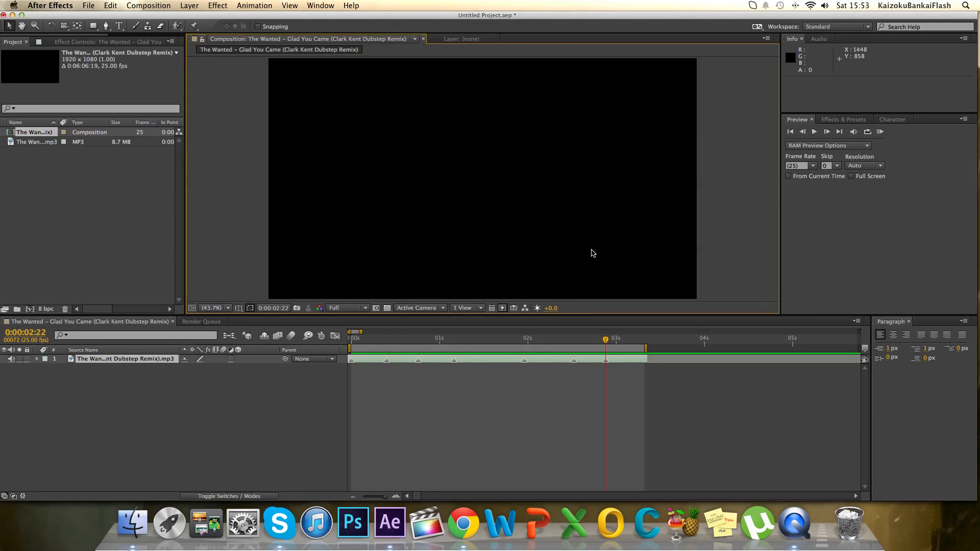
click(879, 132)
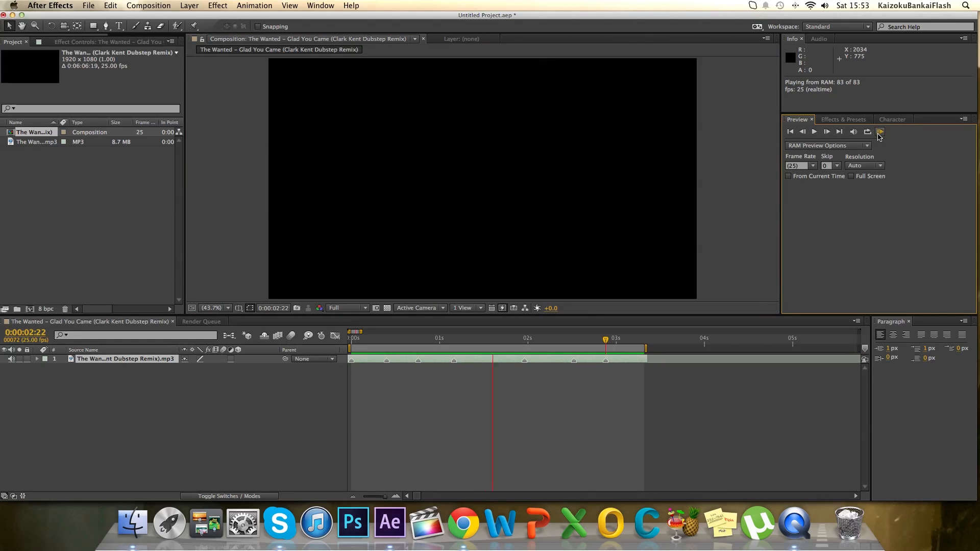
click(879, 134)
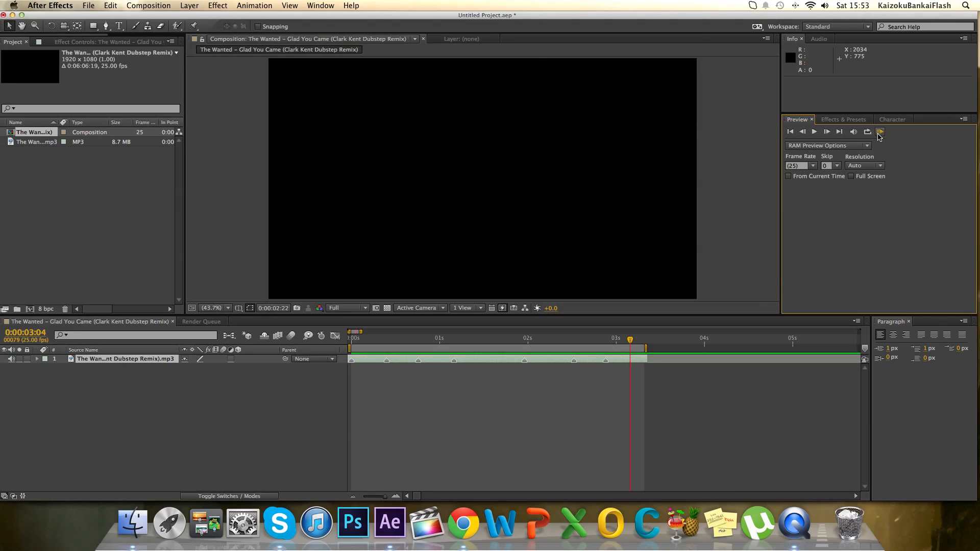
Create a white 1920 x 1080 px solid layer above the music track.
click(190, 6)
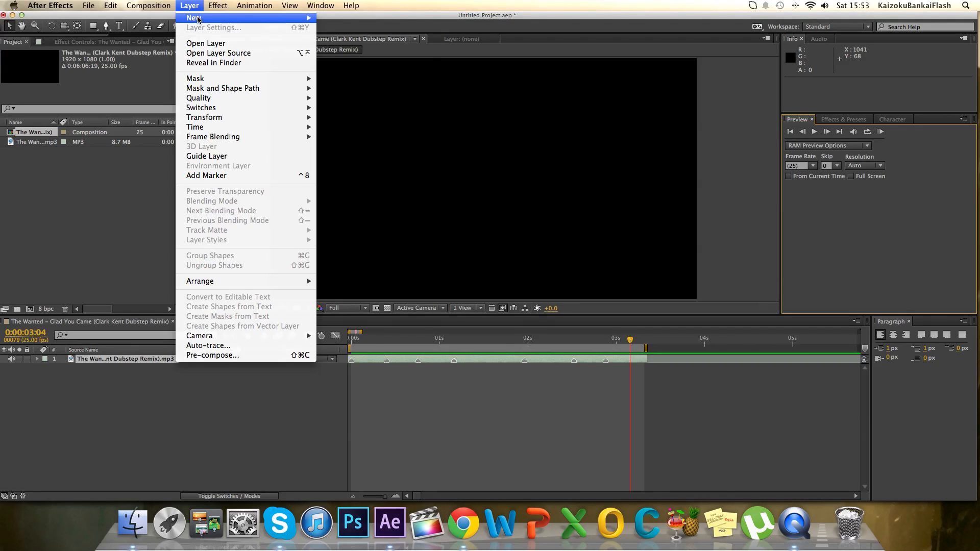
mouse_move(286, 18)
click(387, 31)
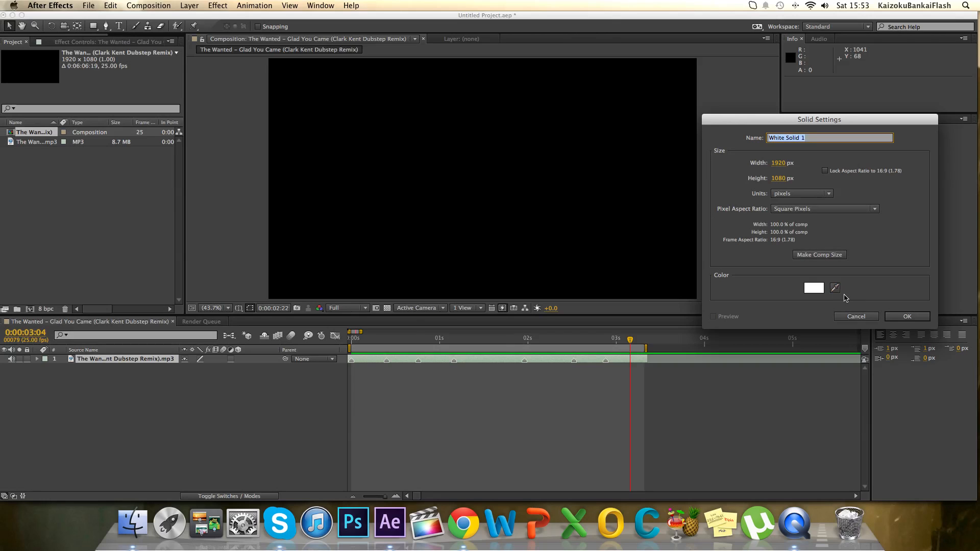
click(907, 317)
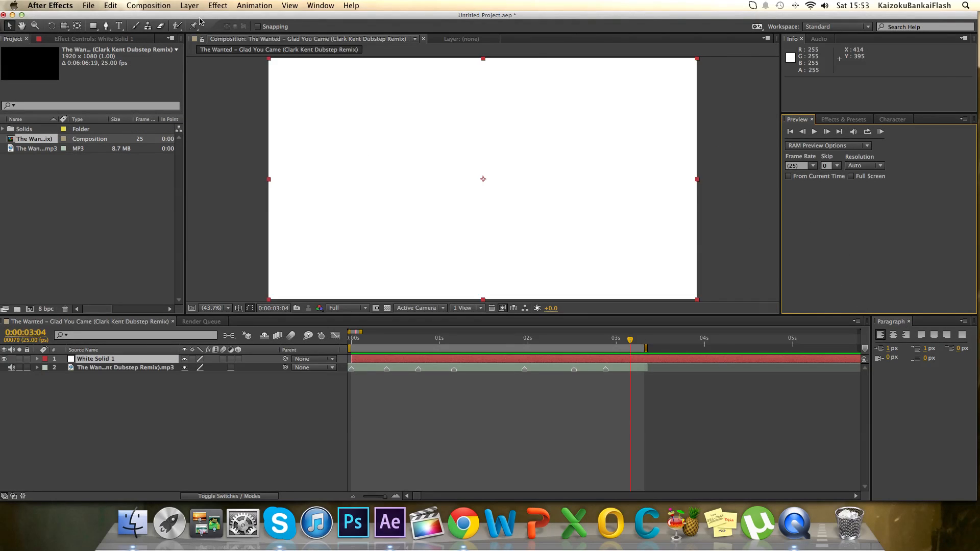
Create a black 1920 x 1080 px solid layer on top of the white solid.
click(189, 6)
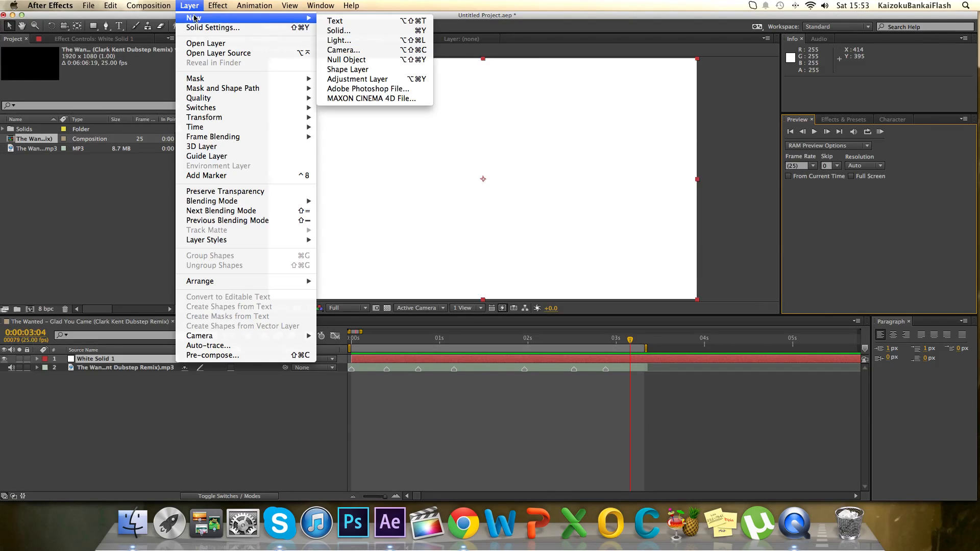
mouse_move(309, 19)
click(336, 32)
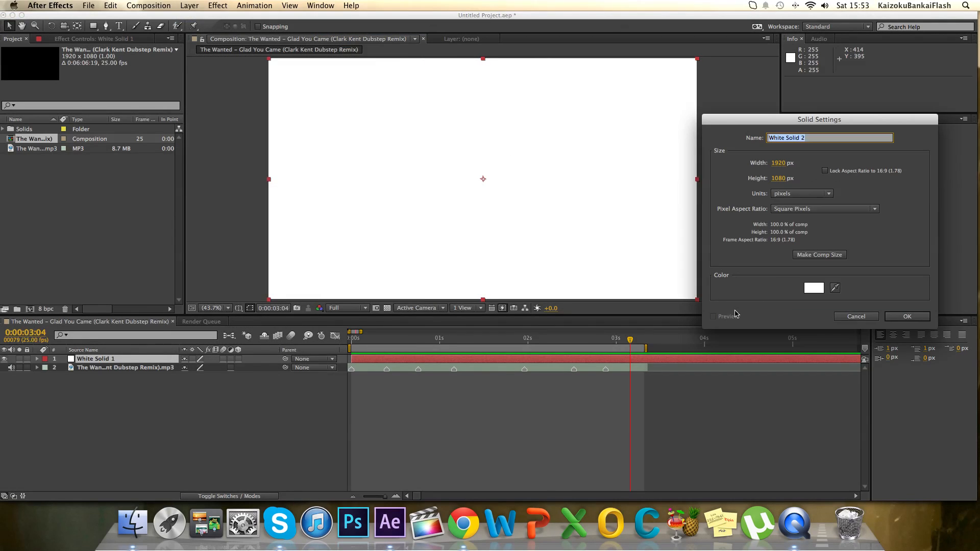
click(807, 287)
drag(807, 287, 514, 399)
click(934, 164)
click(901, 317)
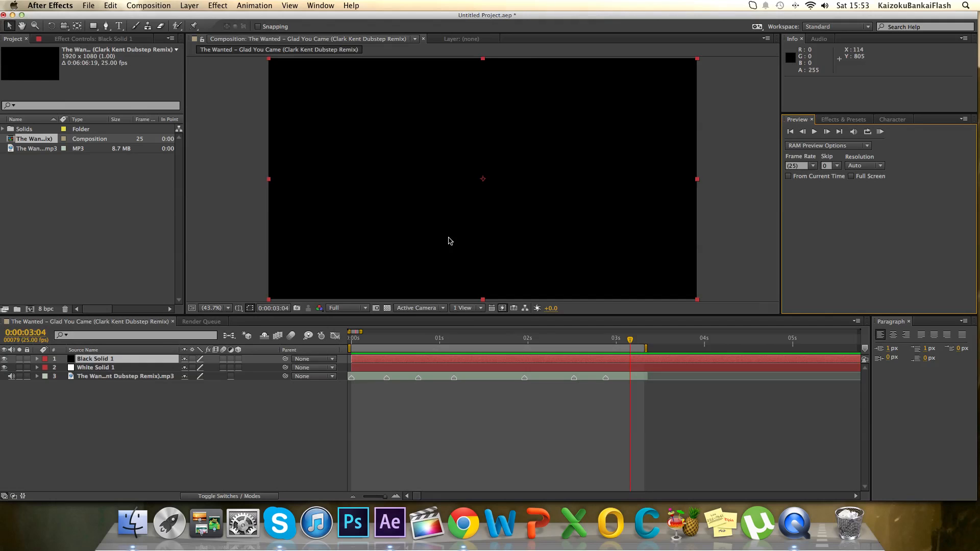
Draw an elliptical mask about 2745 px wide and 1162 px high on the black solid, extending beyond the frame.
scroll(455, 241, down, 2)
scroll(454, 241, up, 3)
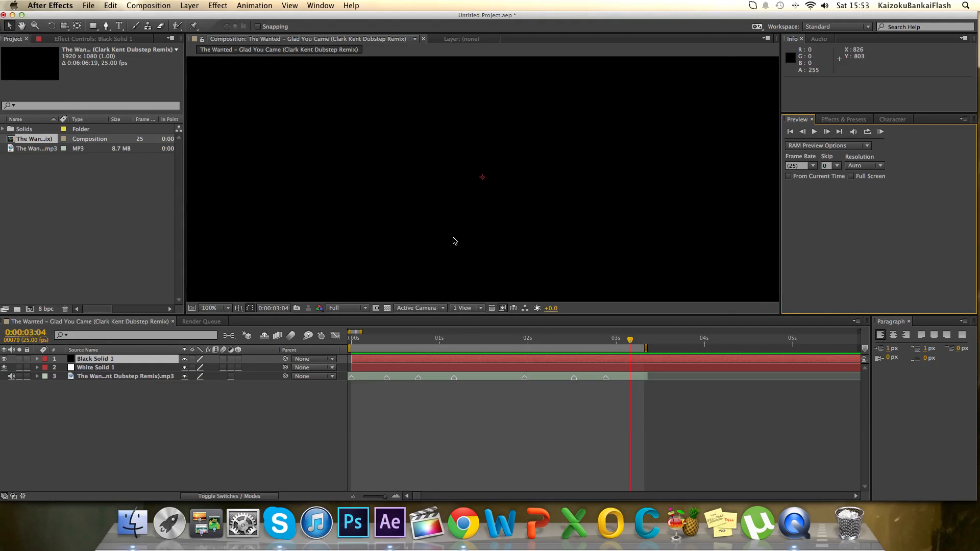
scroll(454, 241, down, 3)
scroll(455, 241, down, 1)
scroll(453, 237, up, 1)
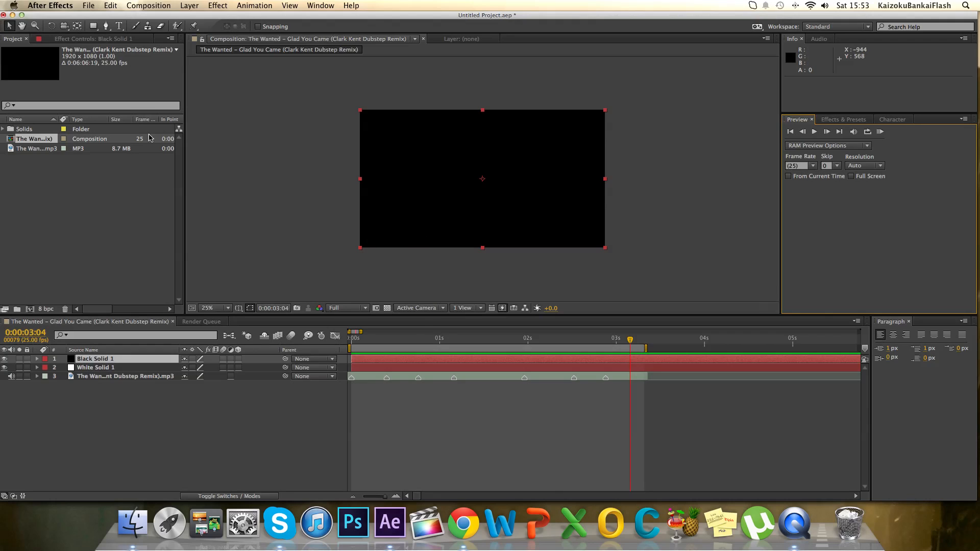
click(91, 29)
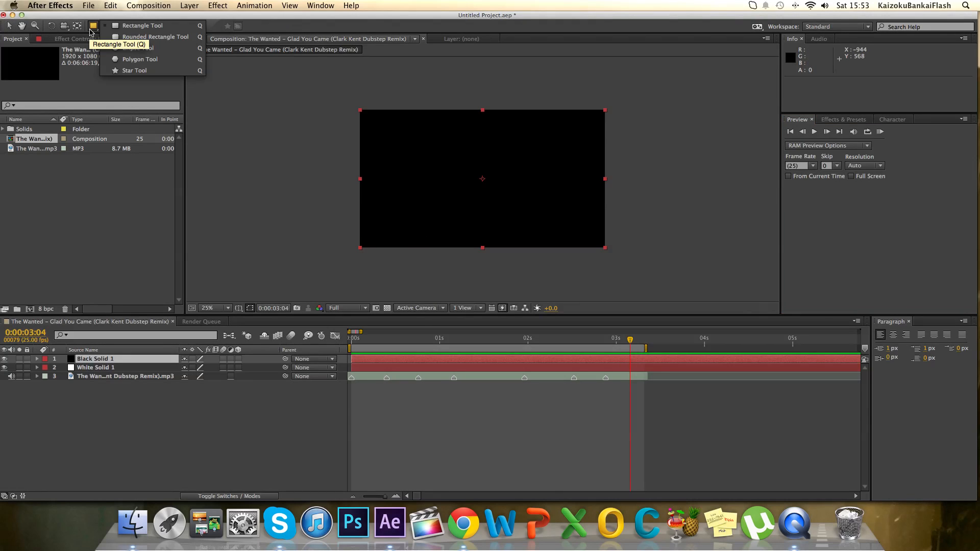
click(161, 51)
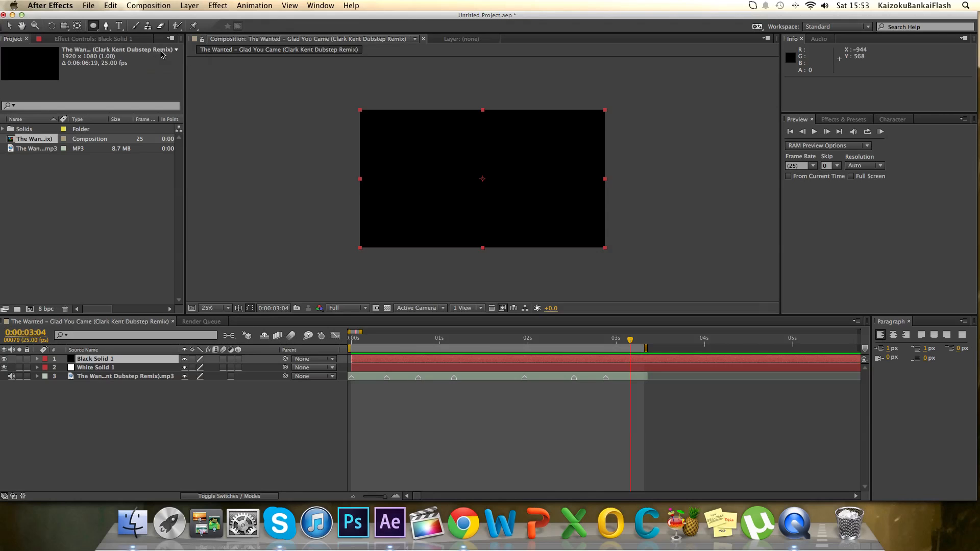
drag(307, 106, 454, 175)
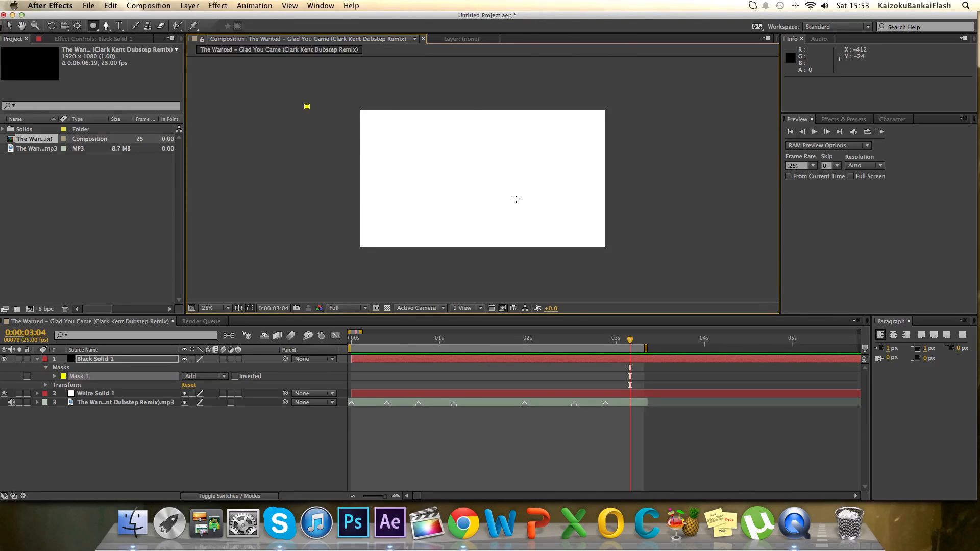
drag(516, 199, 526, 201)
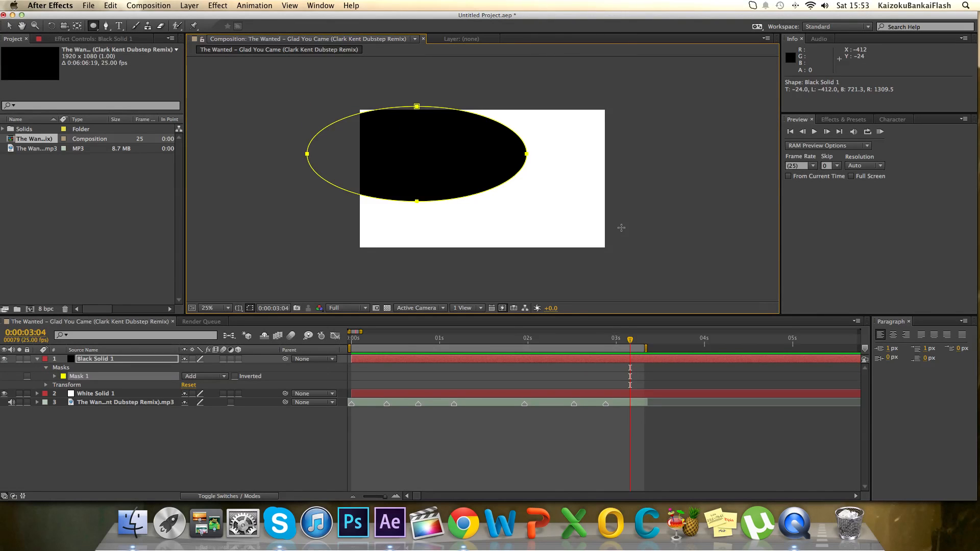
drag(624, 230, 657, 256)
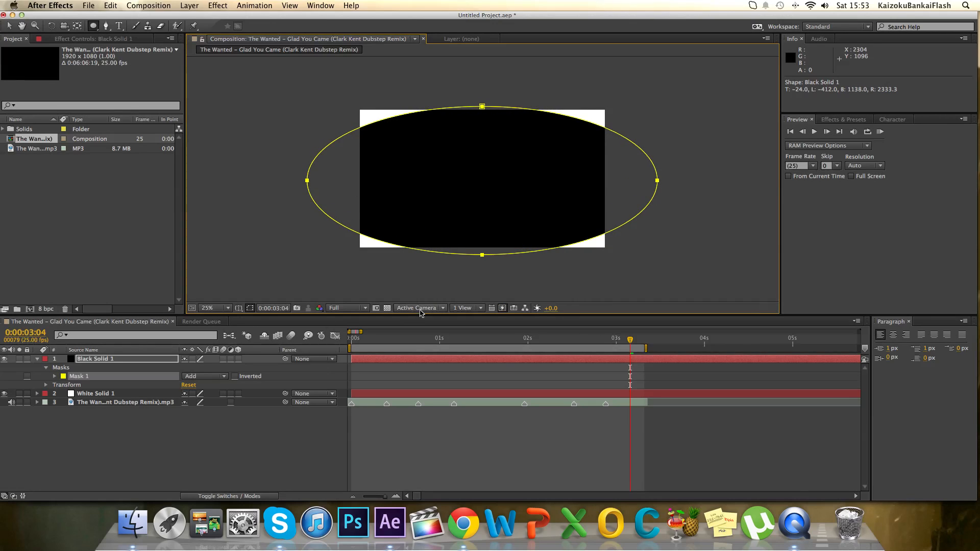
Set the composition preview resolution to Half and invert the black solid's elliptical mask.
click(364, 308)
click(362, 343)
click(234, 376)
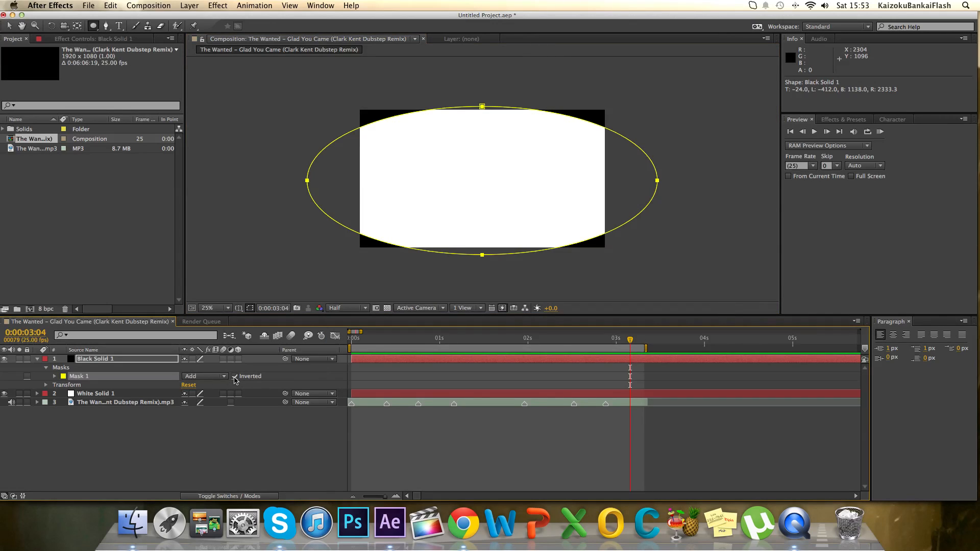
Feather the black solid's mask by 438 pixels, deselect it and collapse the layer's properties.
key(f)
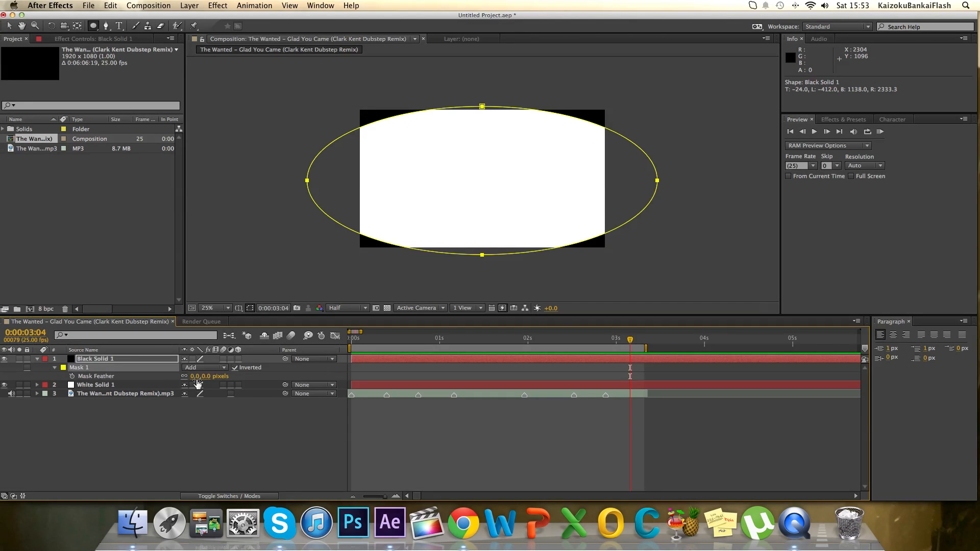
drag(196, 376, 408, 367)
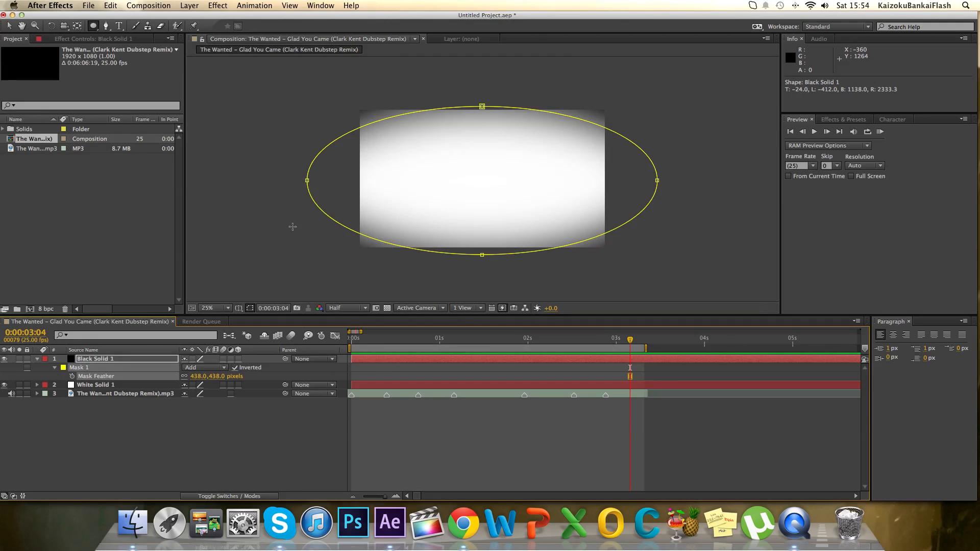
click(10, 25)
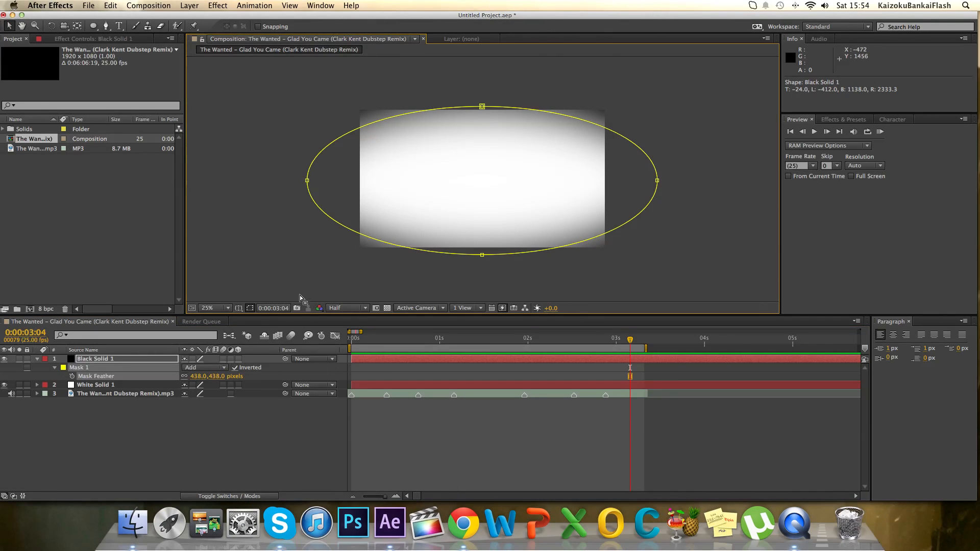
click(289, 280)
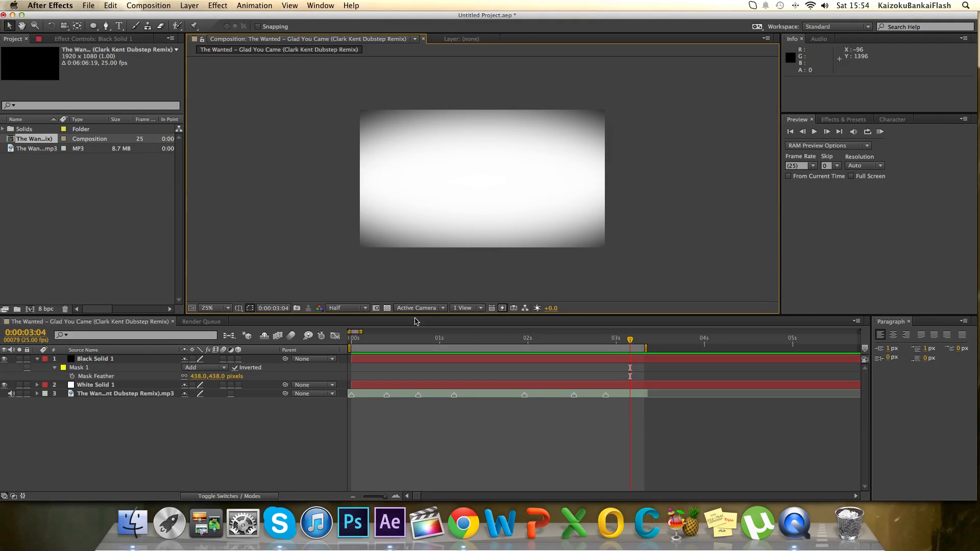
click(41, 360)
click(37, 360)
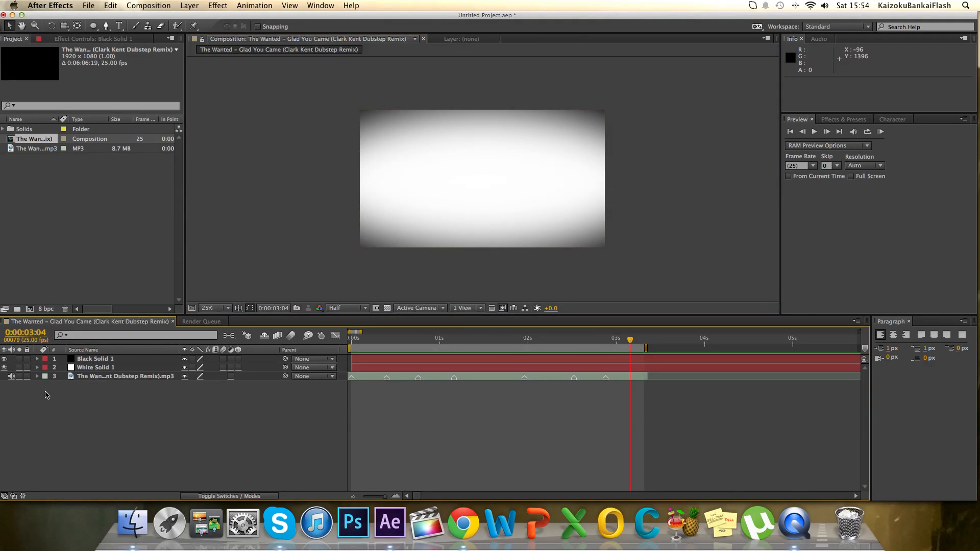
Switch to Finder, search All My Files for "grid", close the window and return to After Effects.
click(132, 523)
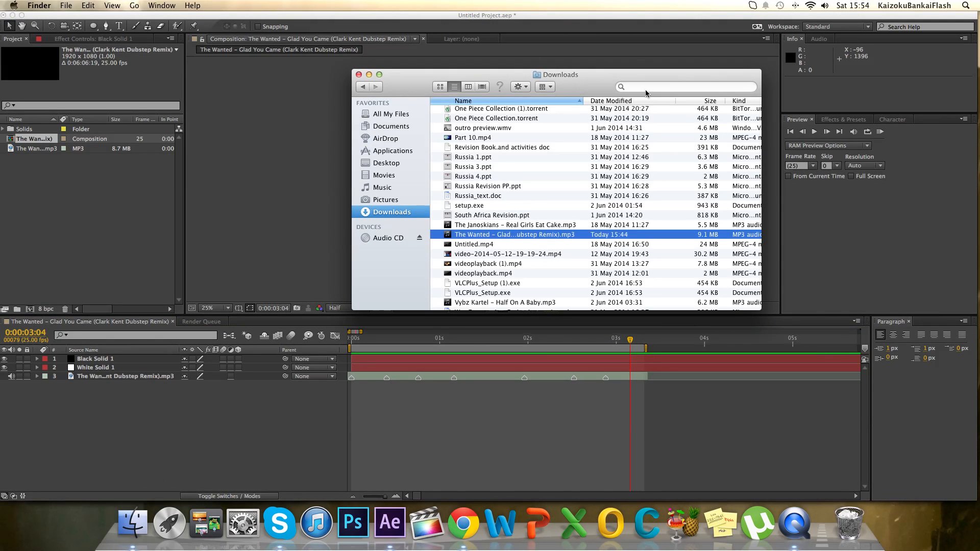
click(377, 115)
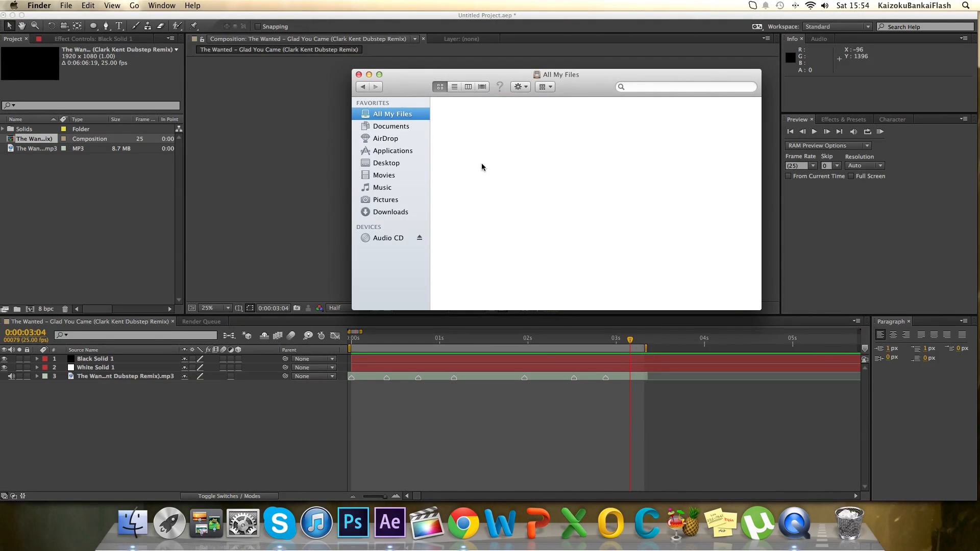
click(650, 87)
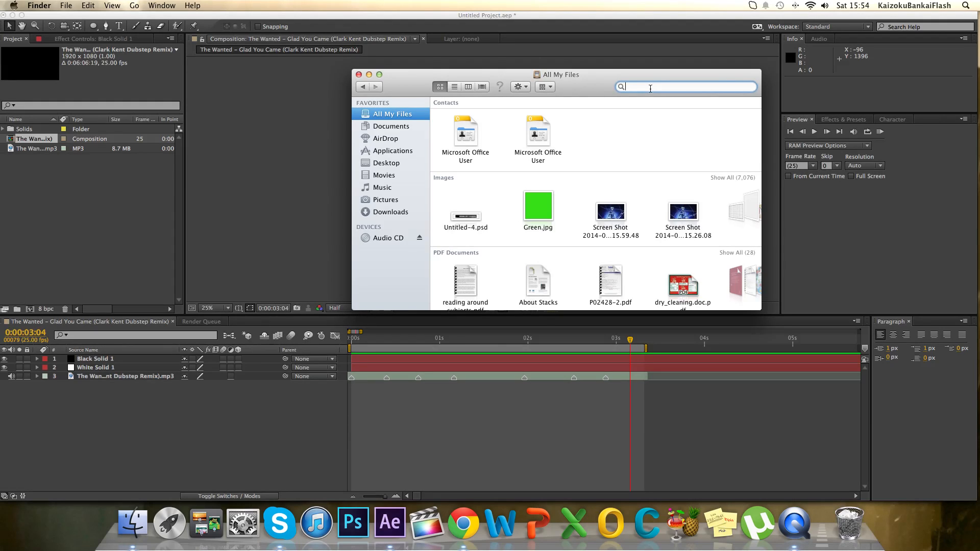
text(grid)
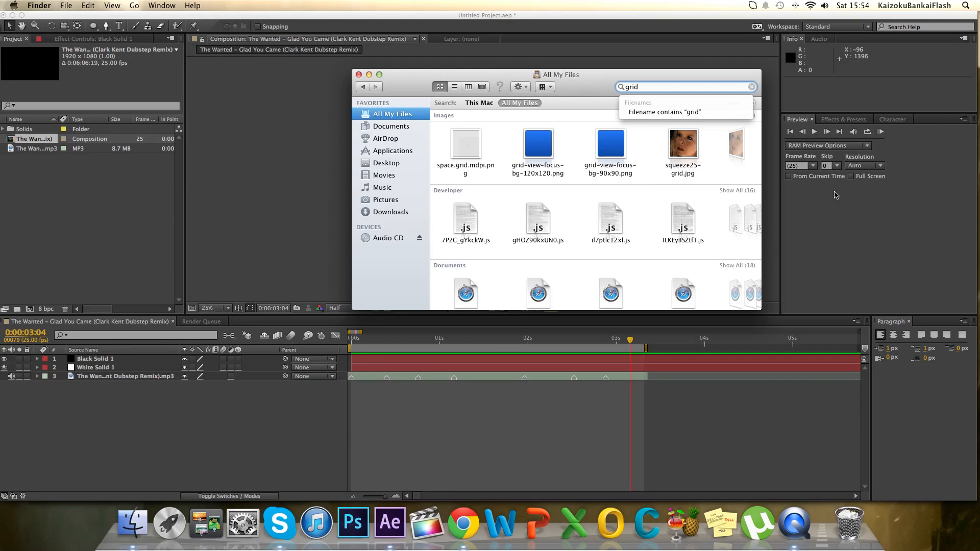
click(359, 75)
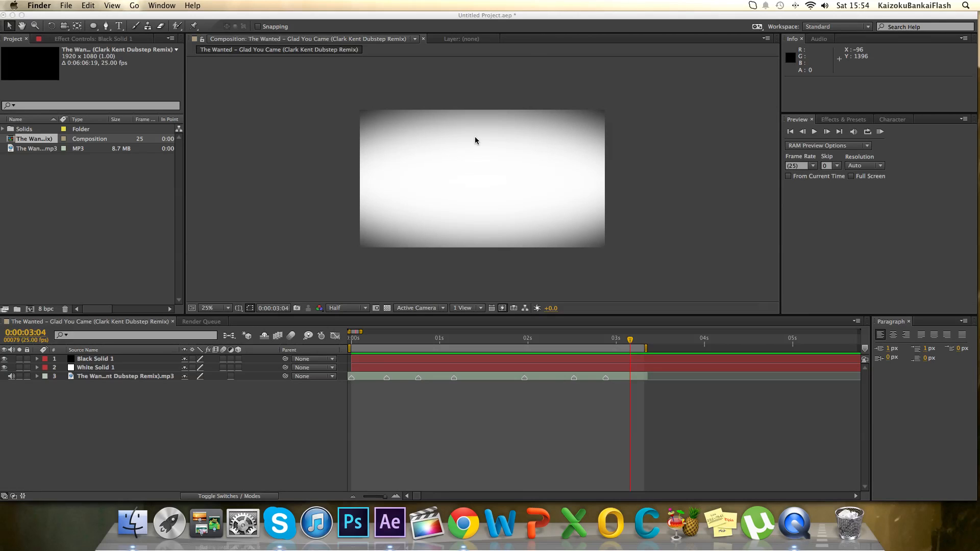
click(243, 25)
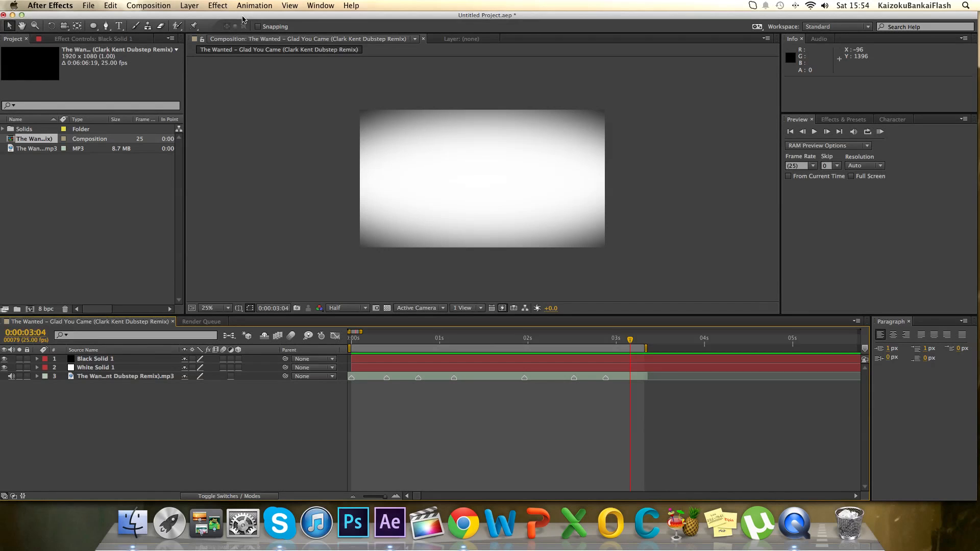
Add an adjustment layer above the black solid and apply the Grid effect to it.
click(194, 6)
mouse_move(206, 19)
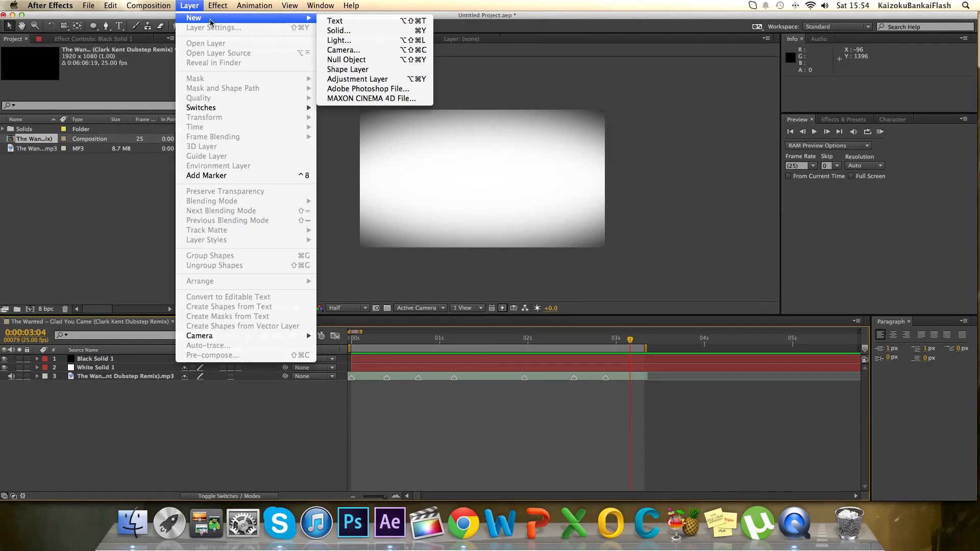
click(357, 79)
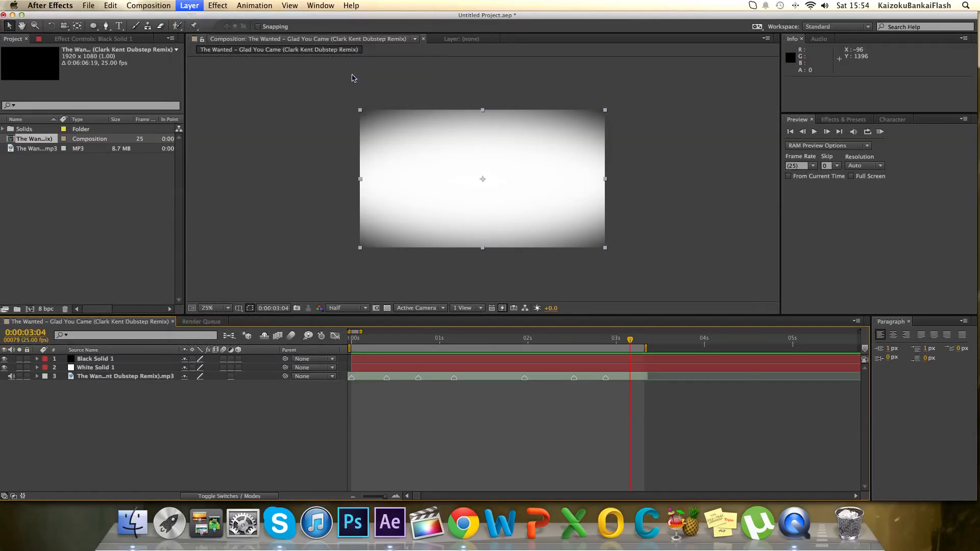
click(843, 119)
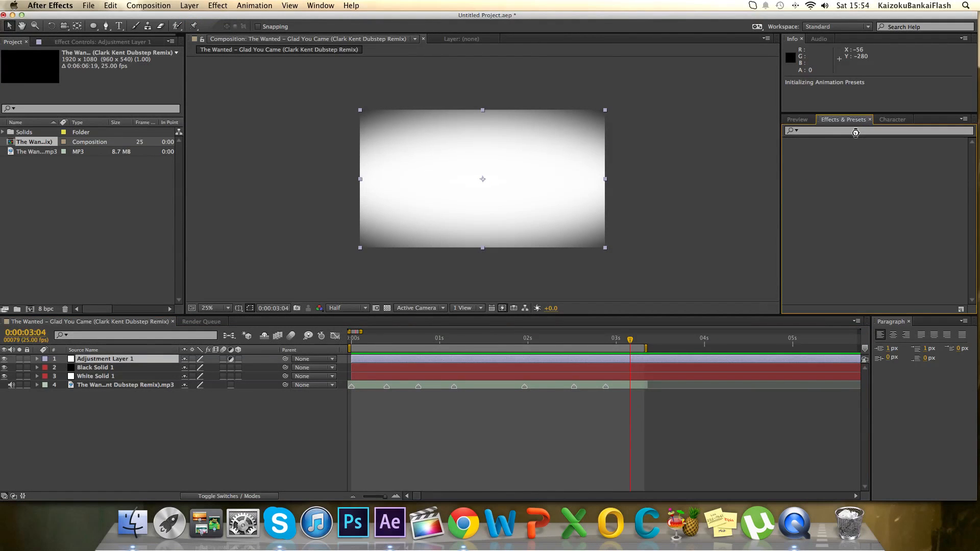
click(876, 132)
text(rid)
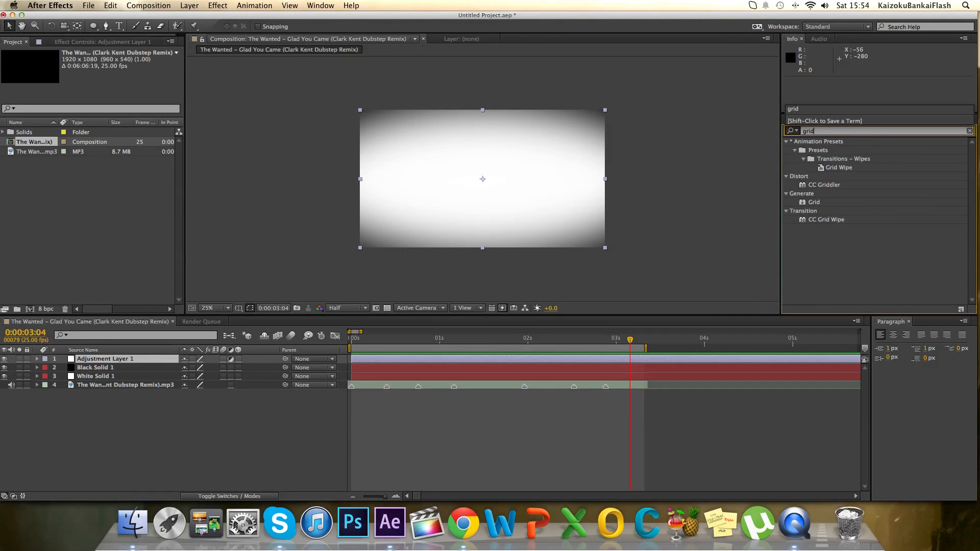
drag(815, 202, 357, 362)
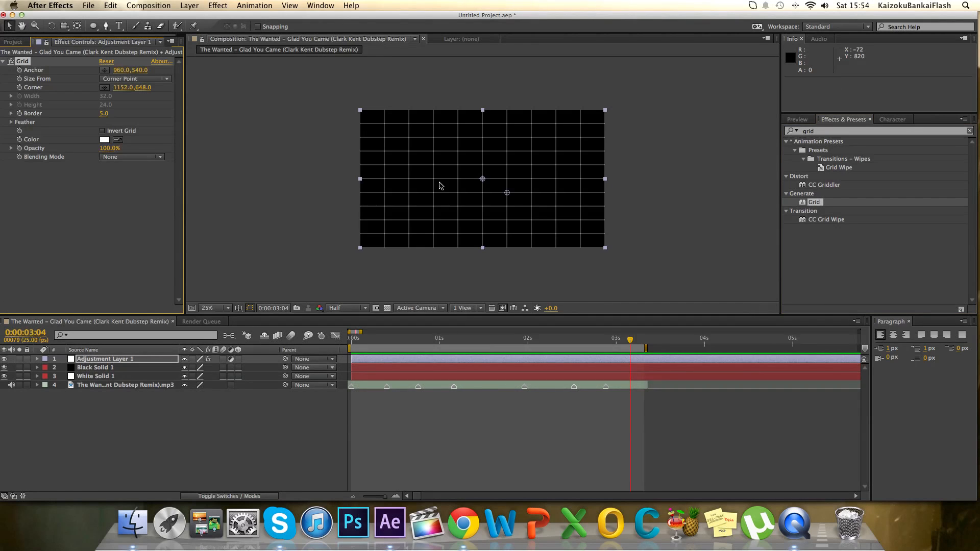
Set the Grid effect's color to black and its blending mode to Multiply.
key(super+Tab)
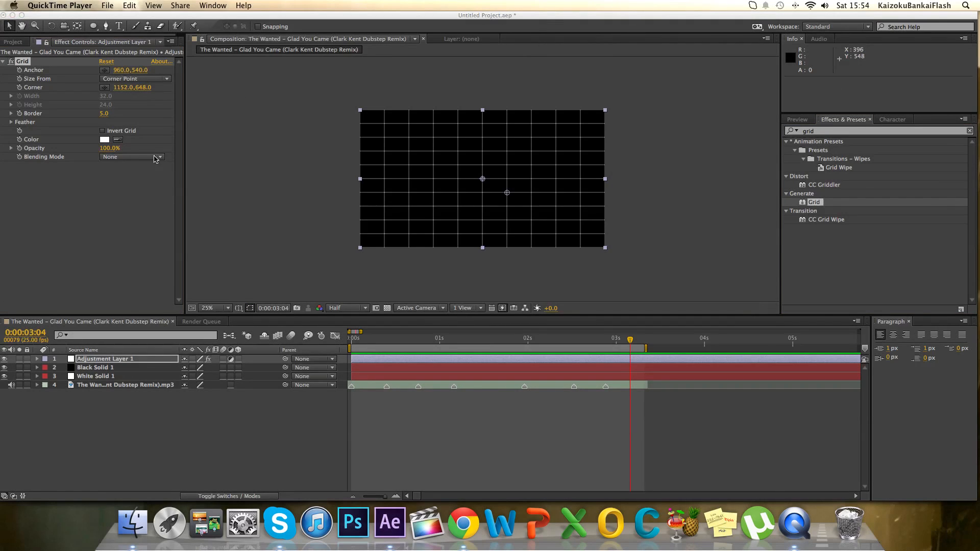
click(105, 143)
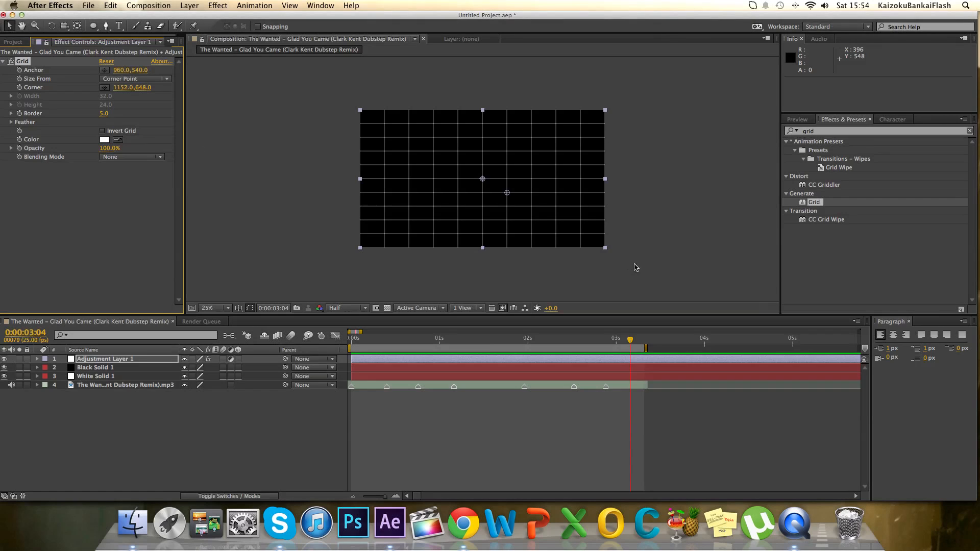
click(104, 140)
drag(706, 194, 698, 293)
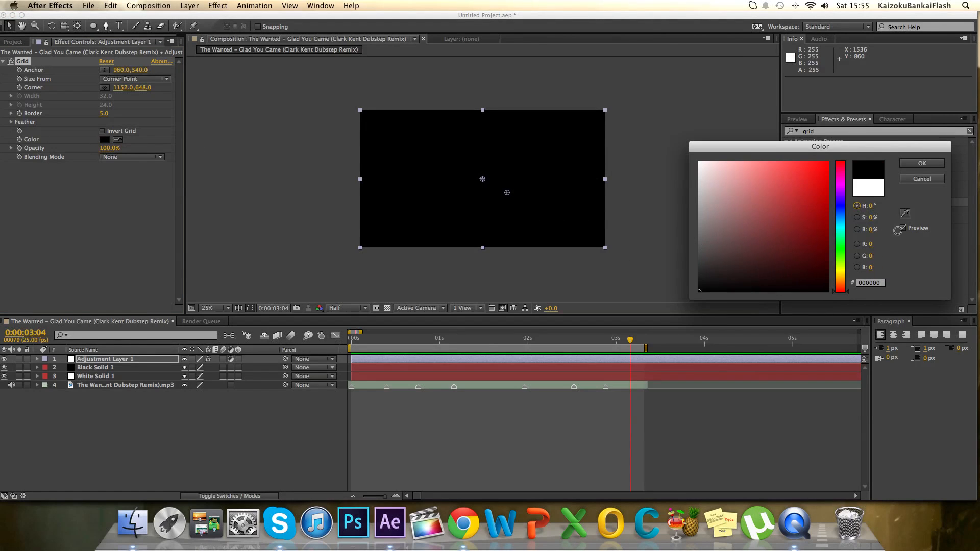
click(914, 166)
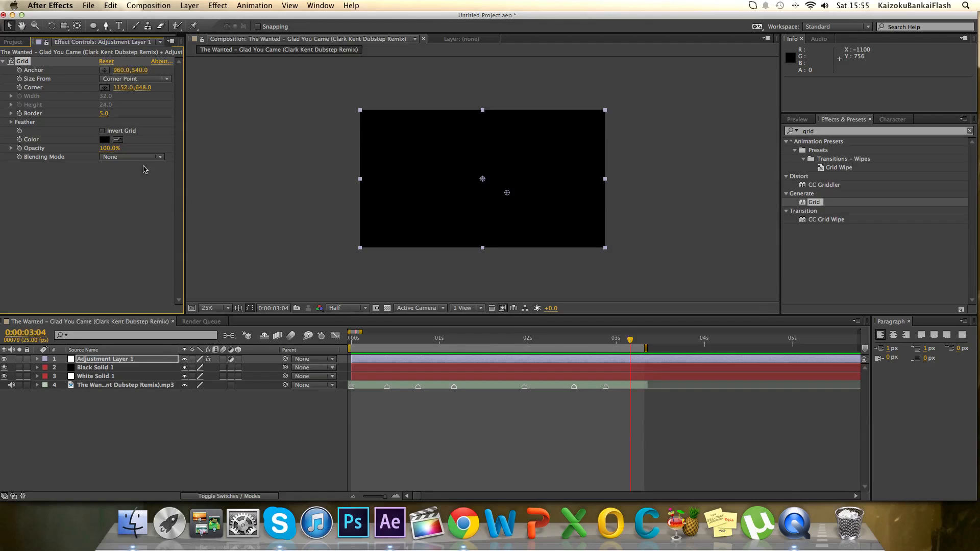
click(151, 157)
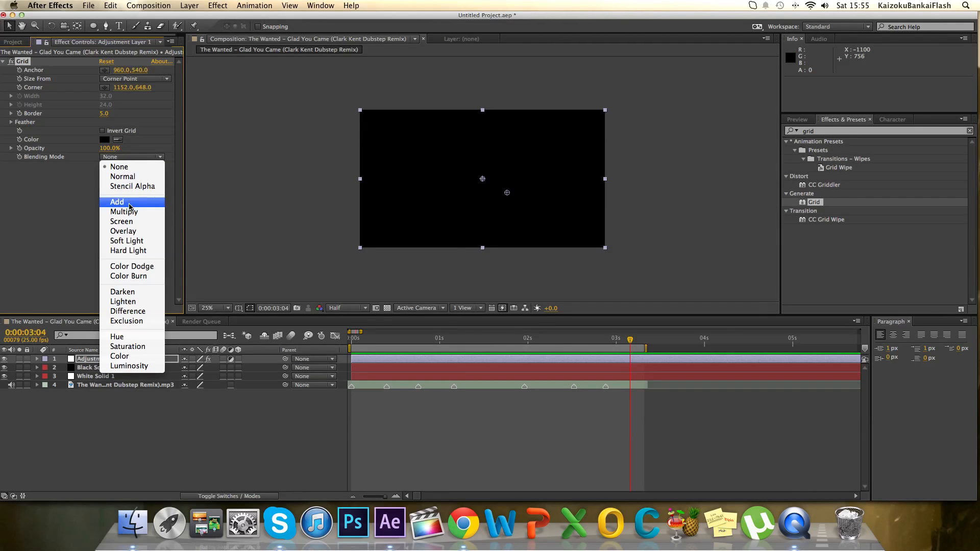
click(127, 212)
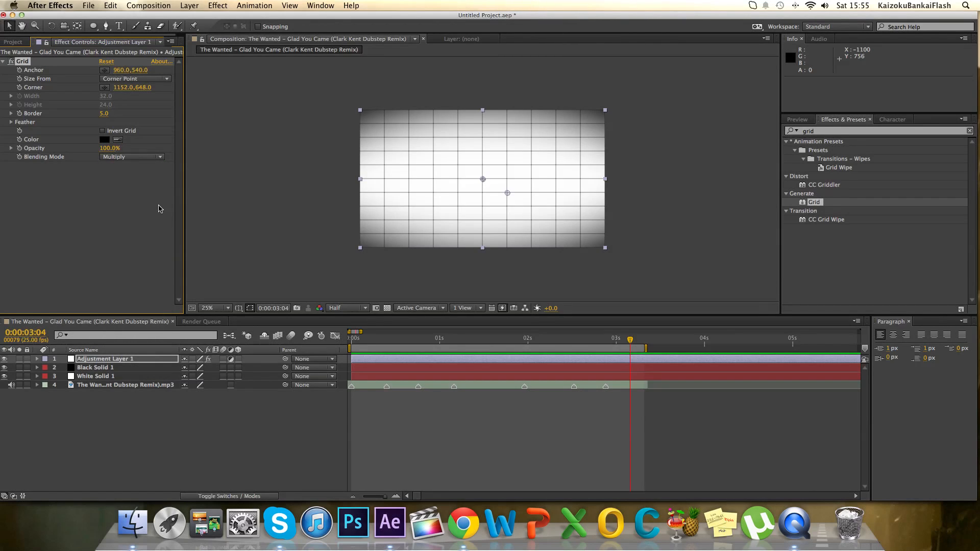
Set the grid's border to 10 and its corner to about 1284, 686, with the composition fitted in the viewer.
drag(104, 114, 107, 115)
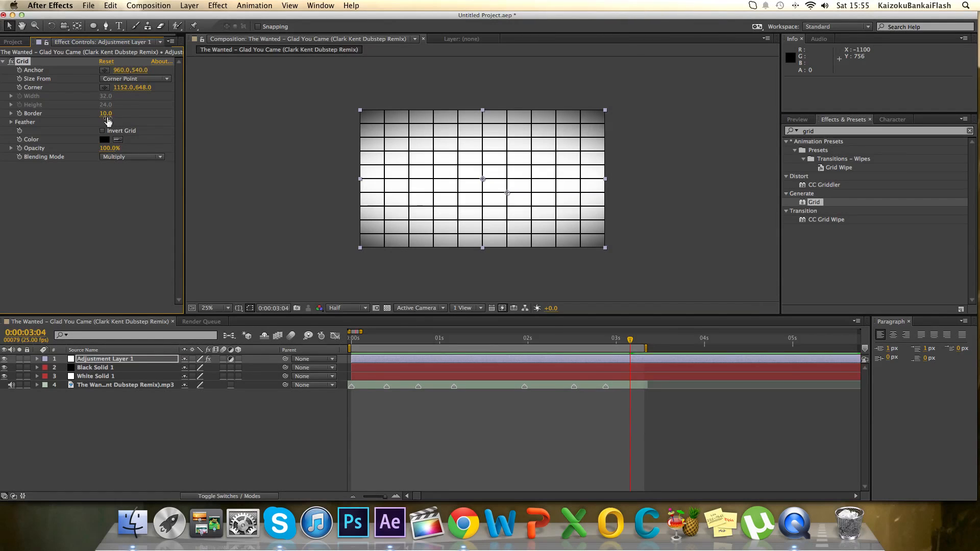
click(227, 309)
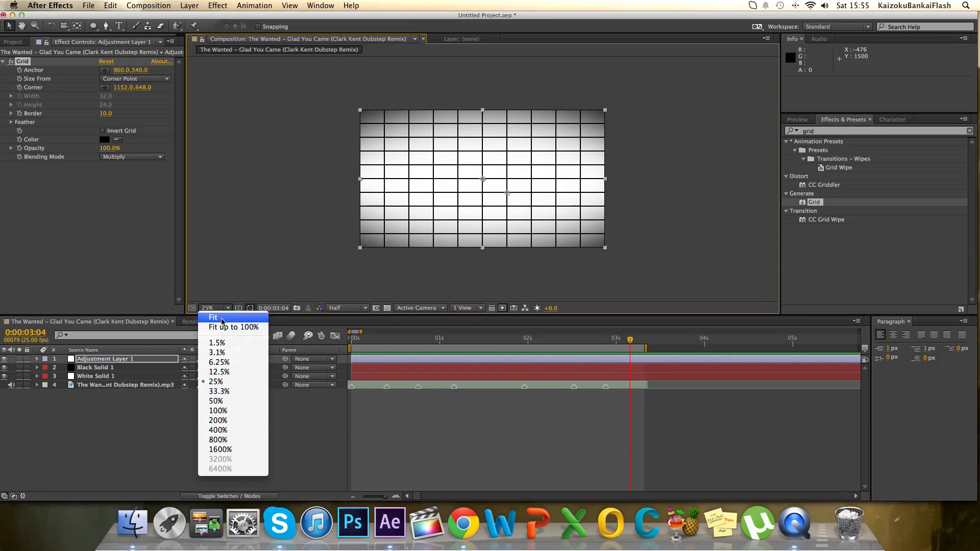
click(234, 327)
drag(117, 88, 166, 114)
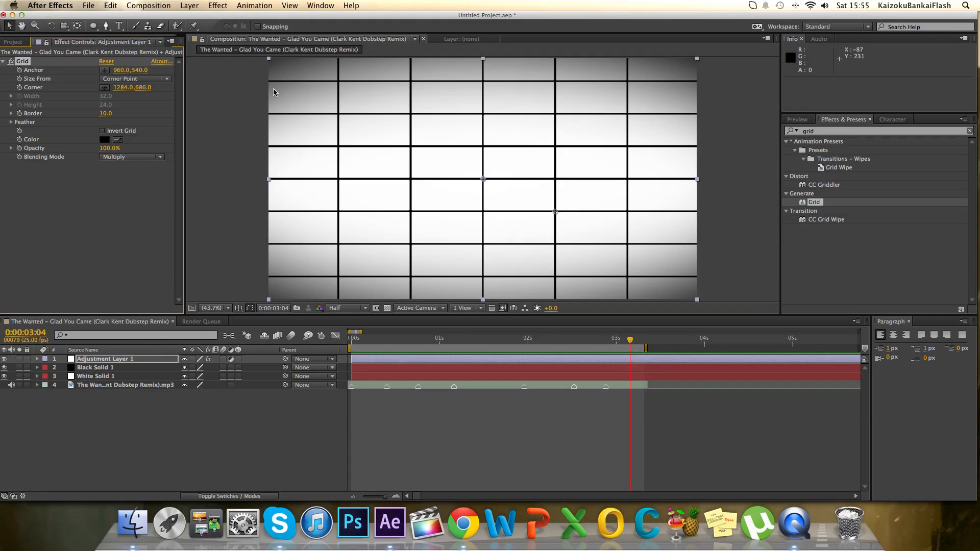
Show the project's item list in place of the Grid effect's settings.
key(super+Tab)
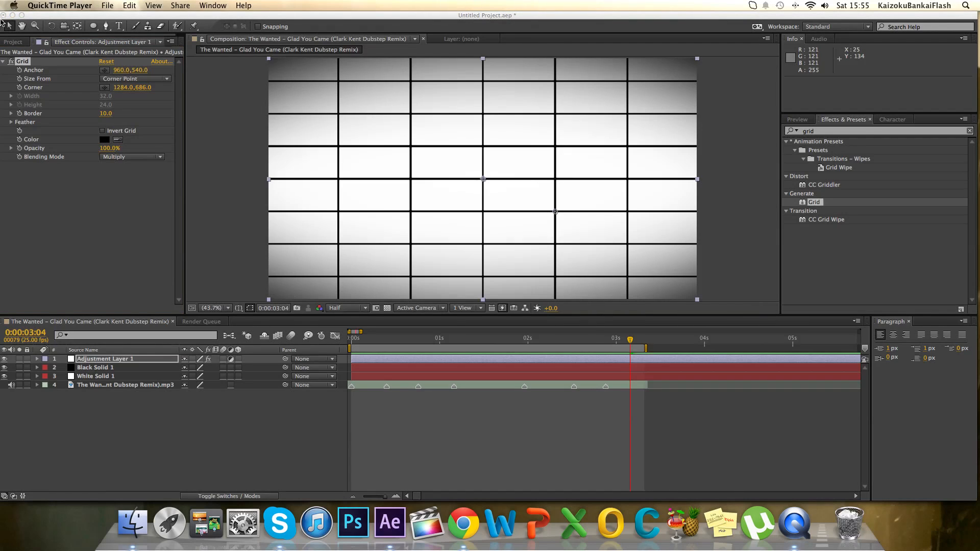
click(11, 44)
click(11, 43)
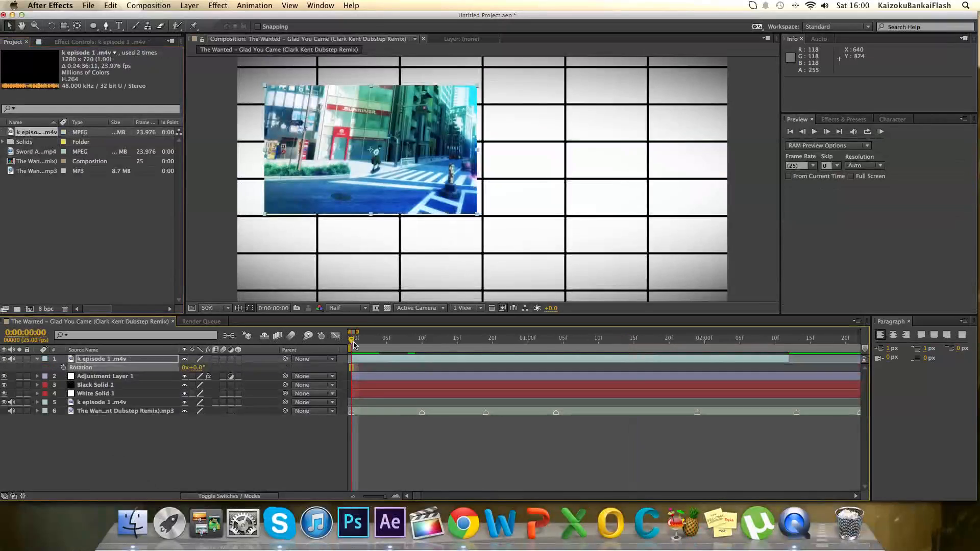
Scrub through the first second of the composition and return to its first frame.
click(450, 341)
drag(450, 340, 426, 365)
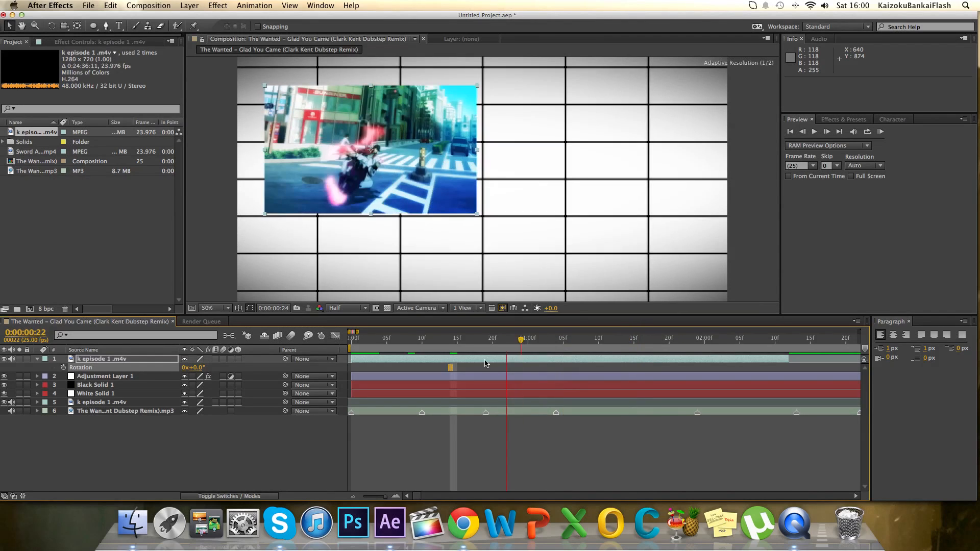
key(Home)
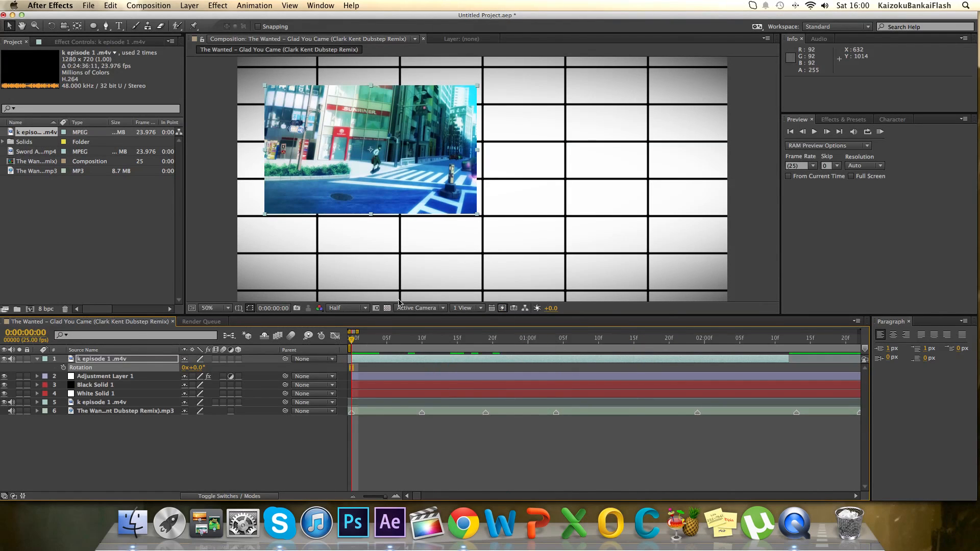
Move the top k episode 1 clip to about 1434, 684 in the frame's lower-right area, rotate it 9° and collapse its properties.
drag(385, 186, 615, 257)
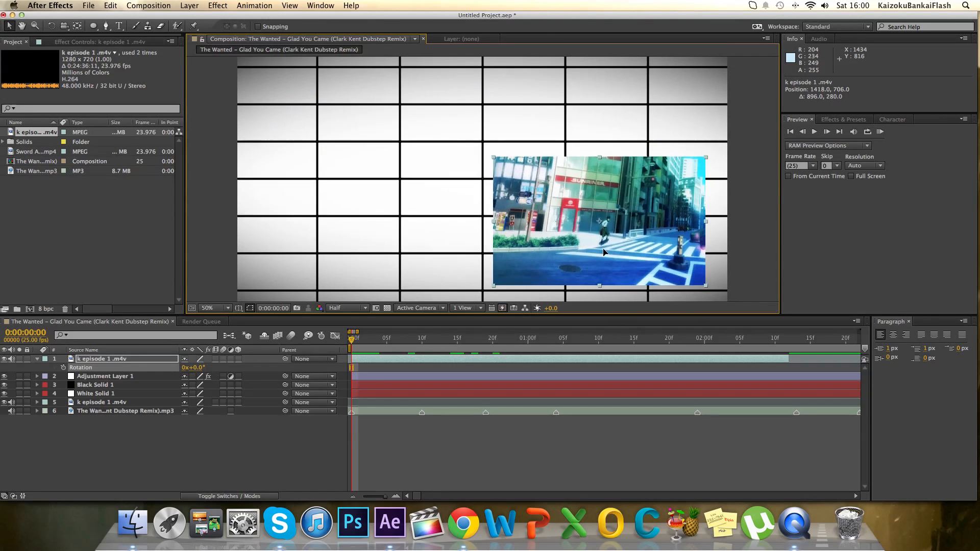
click(97, 360)
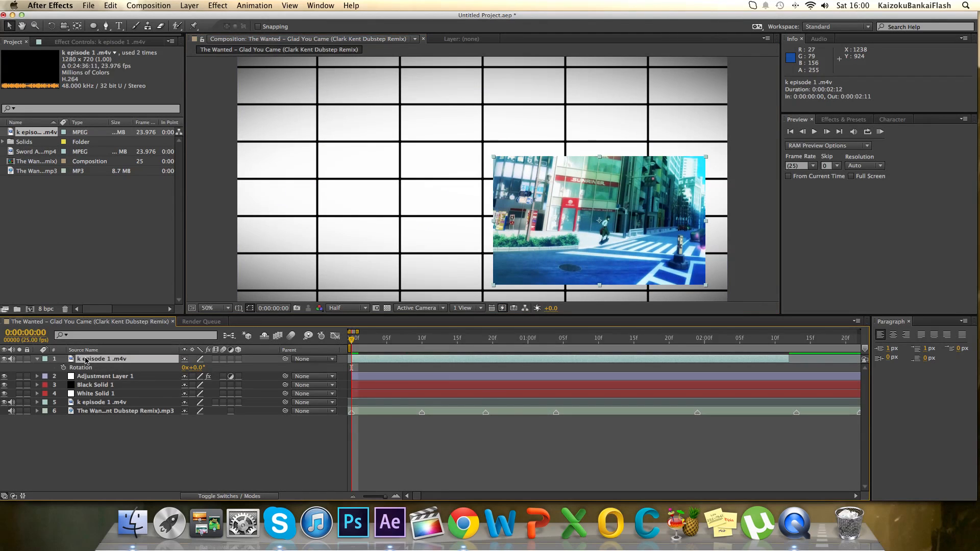
key(r)
key(r)
click(198, 368)
text(9)
key(Return)
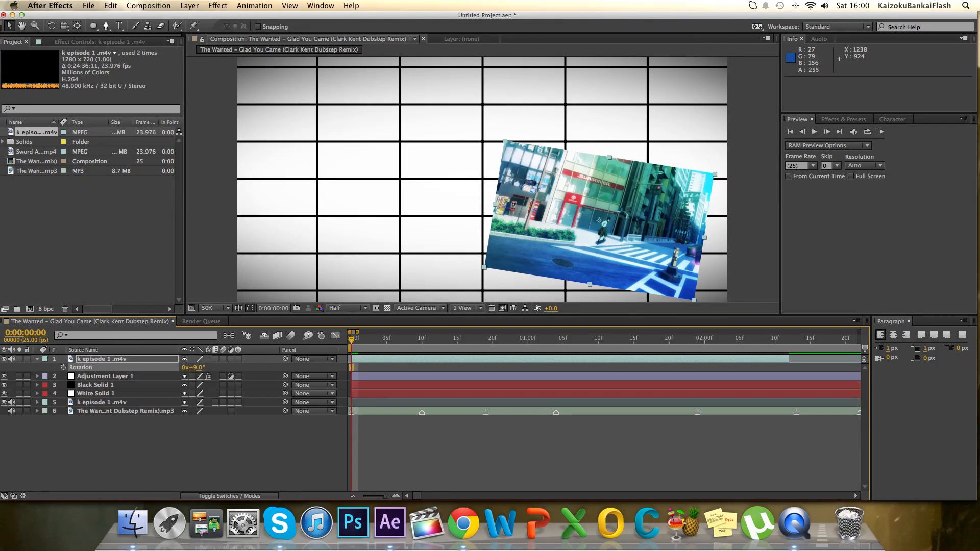
drag(616, 279, 620, 274)
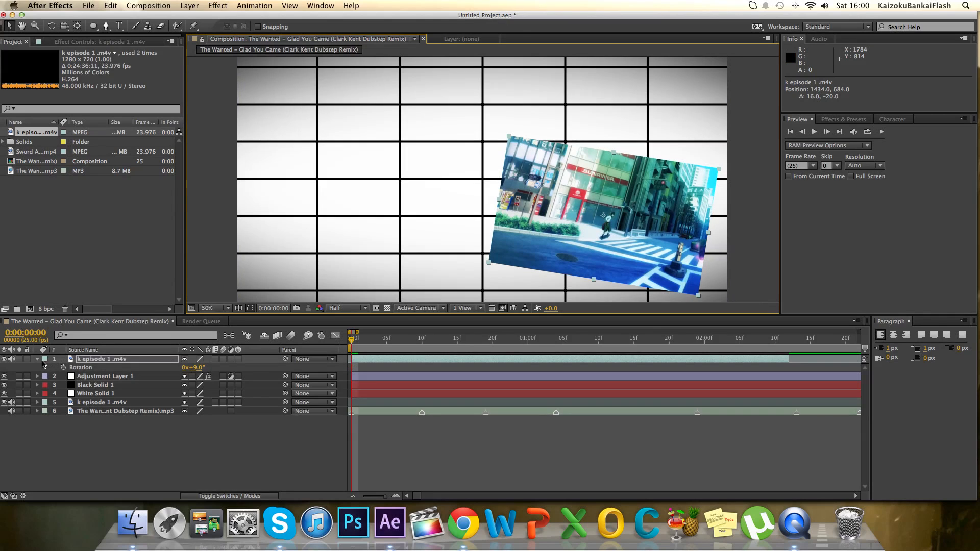
click(38, 360)
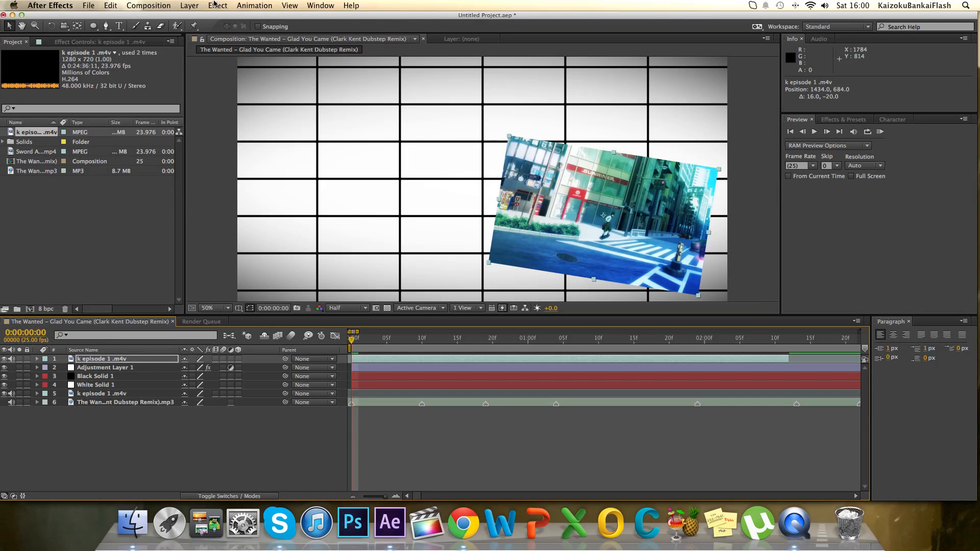
Add a new camera layer to the composition.
click(186, 5)
mouse_move(204, 18)
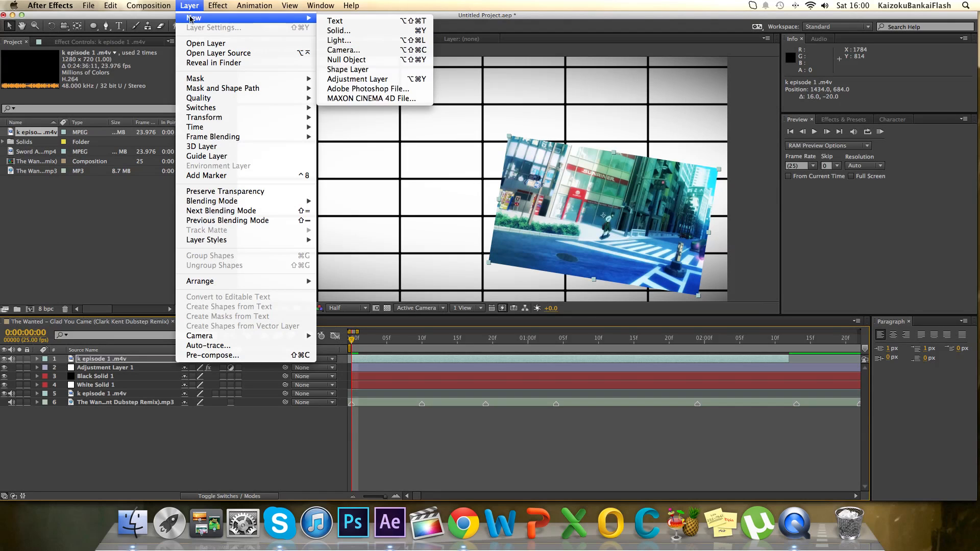
click(403, 54)
key(Return)
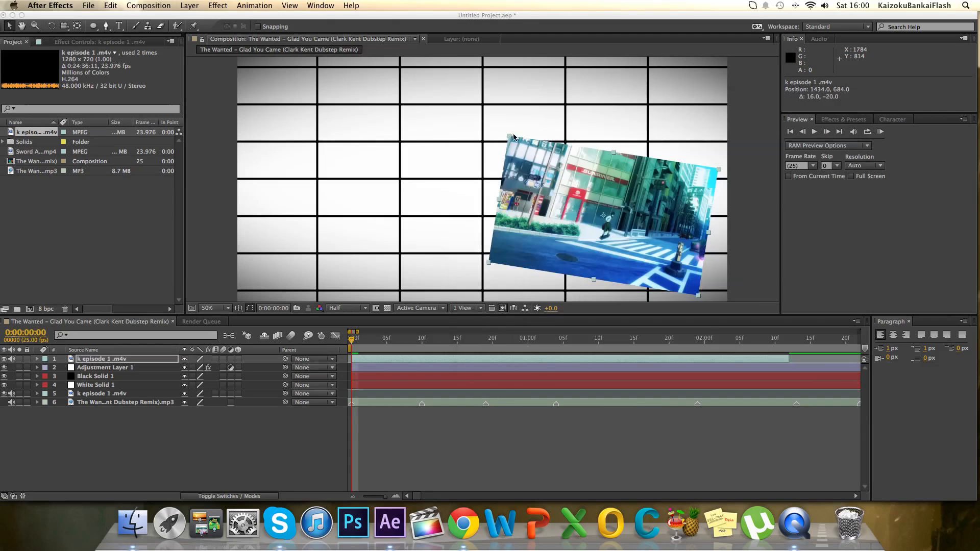
click(579, 261)
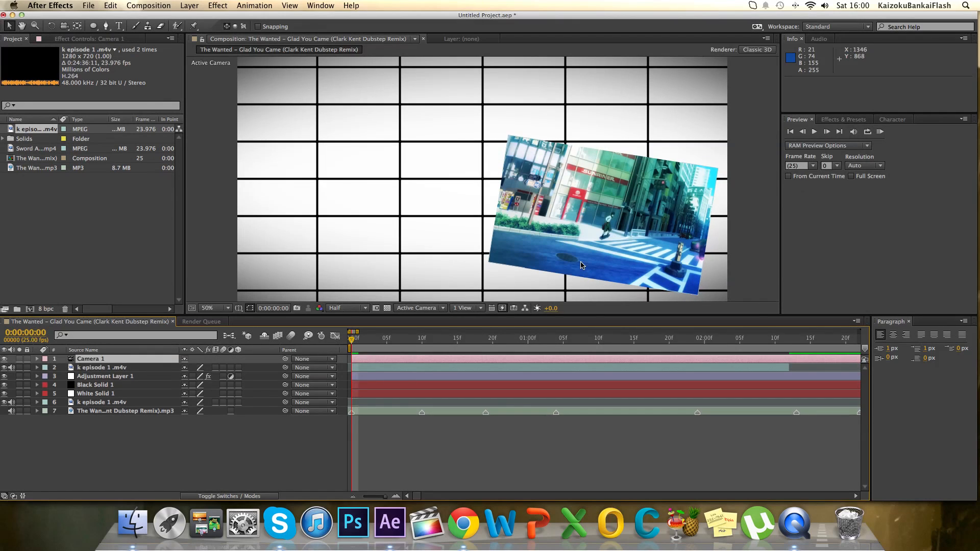
Enable motion blur and 3D on the top k episode 1 clip and nudge it to about 1454, 672, 0.
click(595, 258)
drag(593, 253, 597, 252)
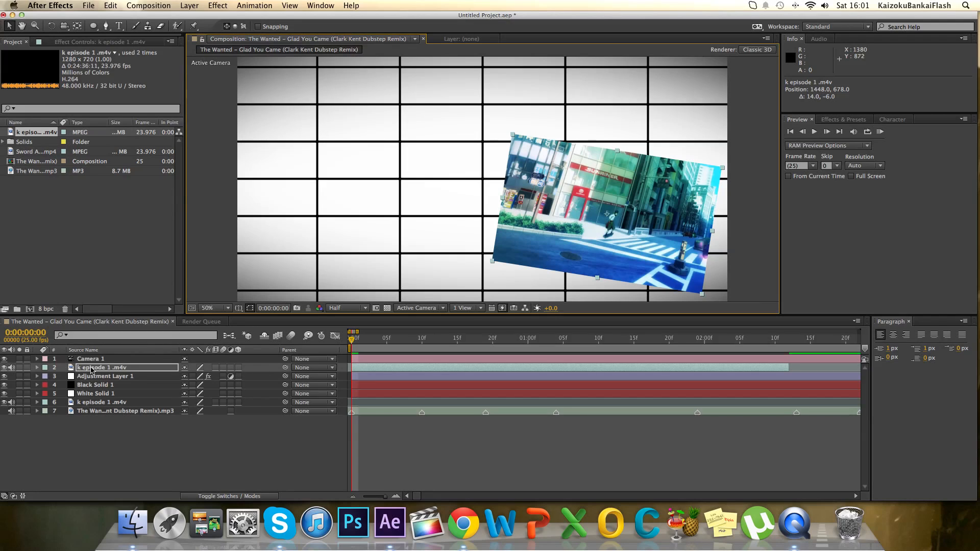
click(292, 336)
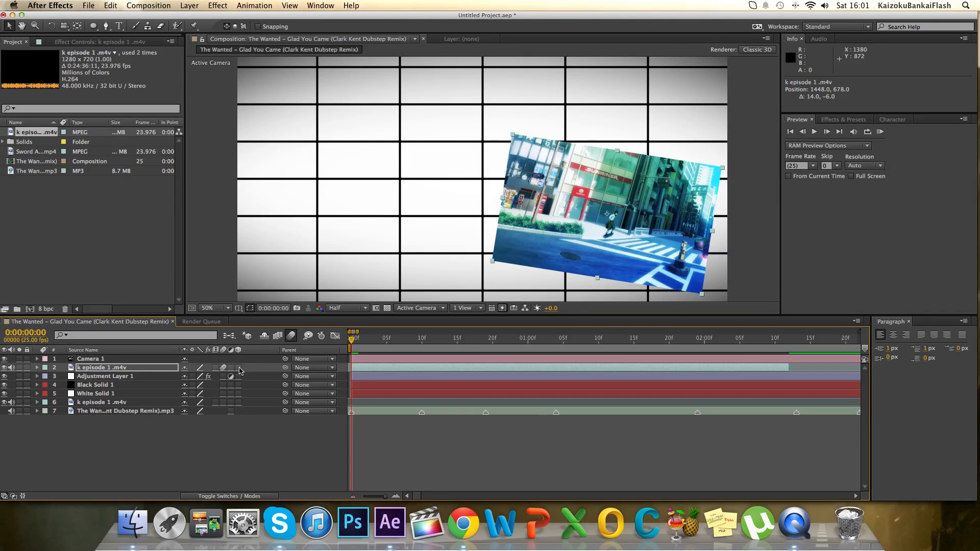
click(238, 368)
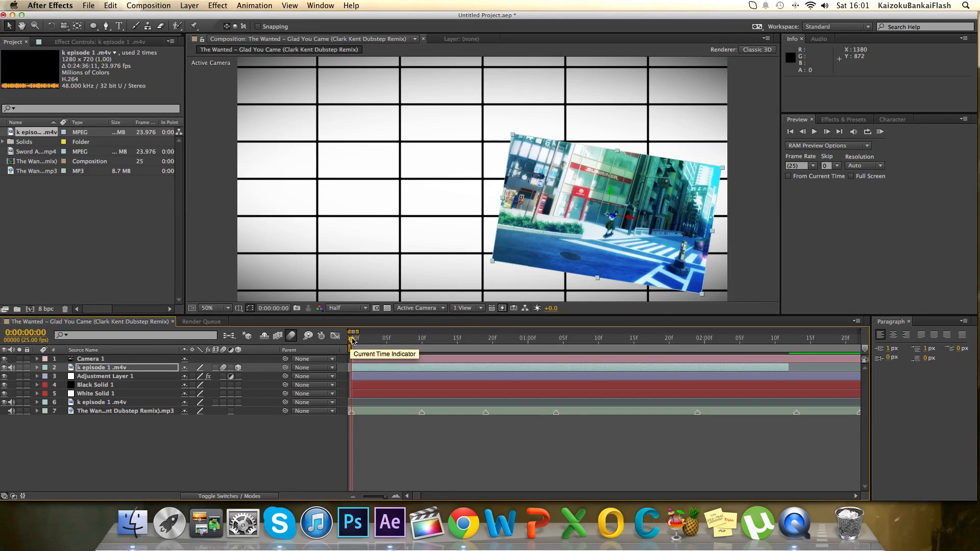
drag(637, 234, 639, 232)
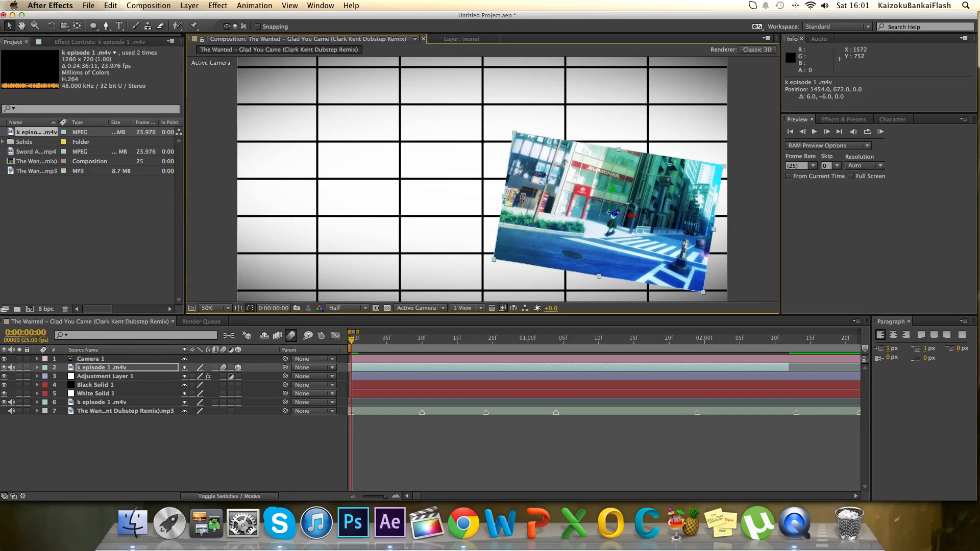
Move Camera 1 closer to the clip with the Track Z Camera tool, to a Z position of about -1197.8.
click(64, 26)
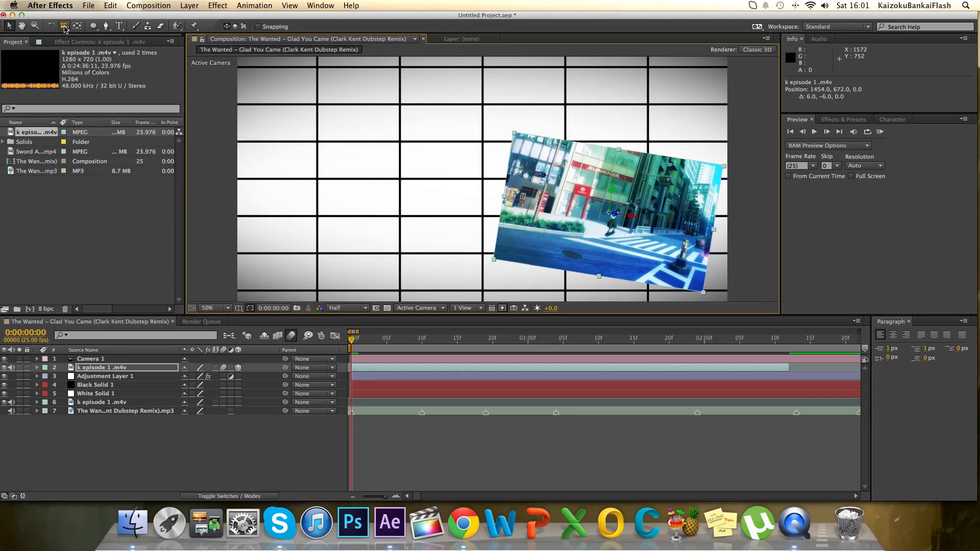
drag(65, 27, 112, 62)
drag(490, 192, 495, 128)
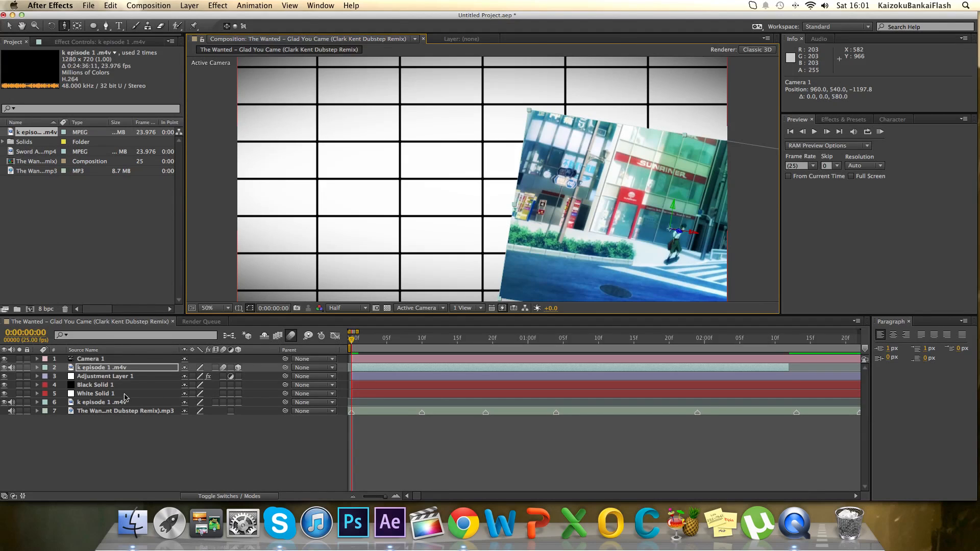
Make the white and black solids 3D layers and enable motion blur on both.
click(238, 394)
click(238, 385)
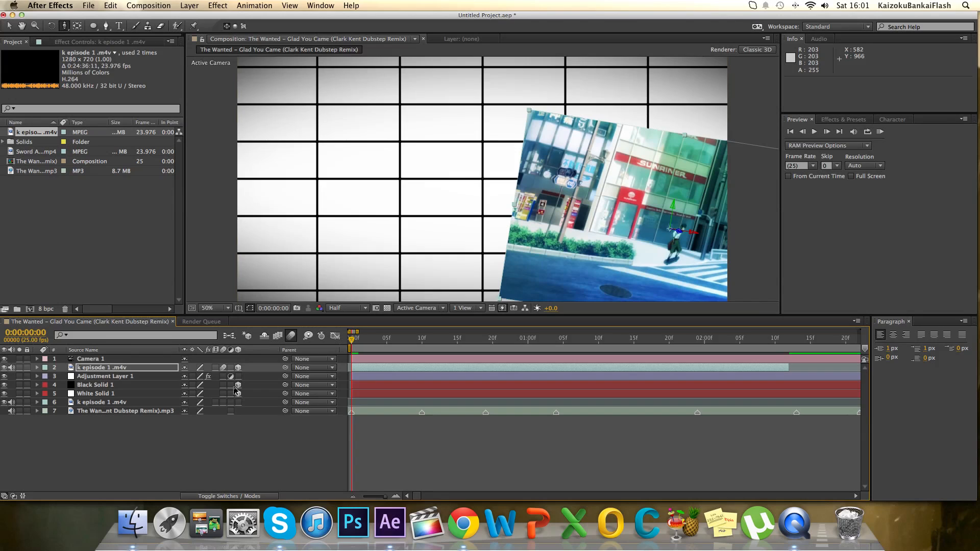
click(223, 386)
click(224, 393)
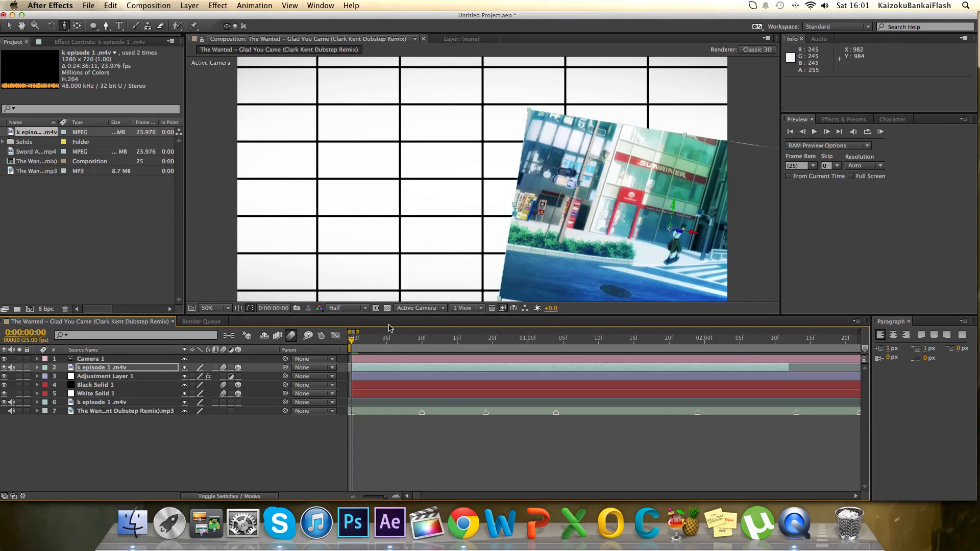
Reposition Camera 1 to about 726.5, 494.2, -1313.7 with the Track Z and Track XY Camera tools.
drag(497, 218, 496, 233)
drag(70, 25, 109, 52)
drag(696, 185, 776, 201)
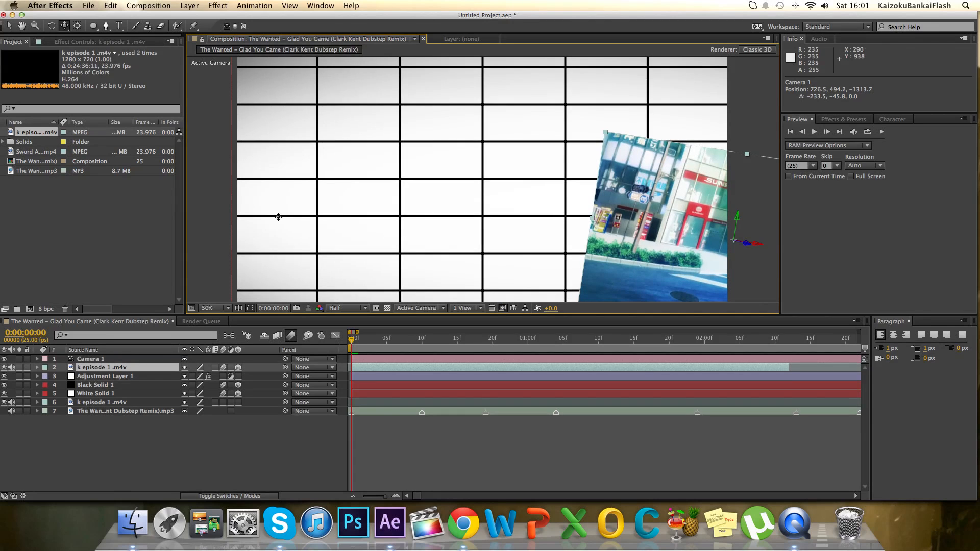
Add a text layer reading HAND over the white grid with the Type tool.
click(119, 26)
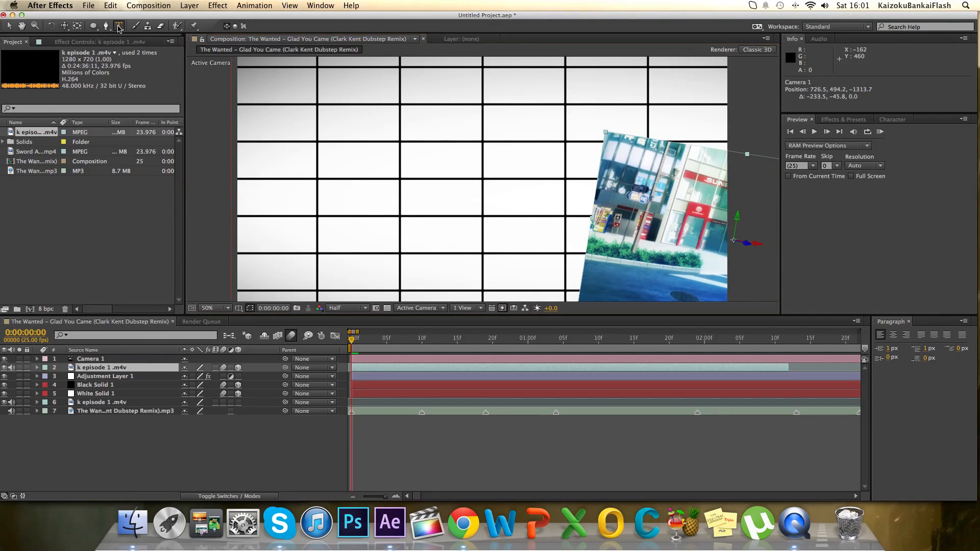
click(344, 173)
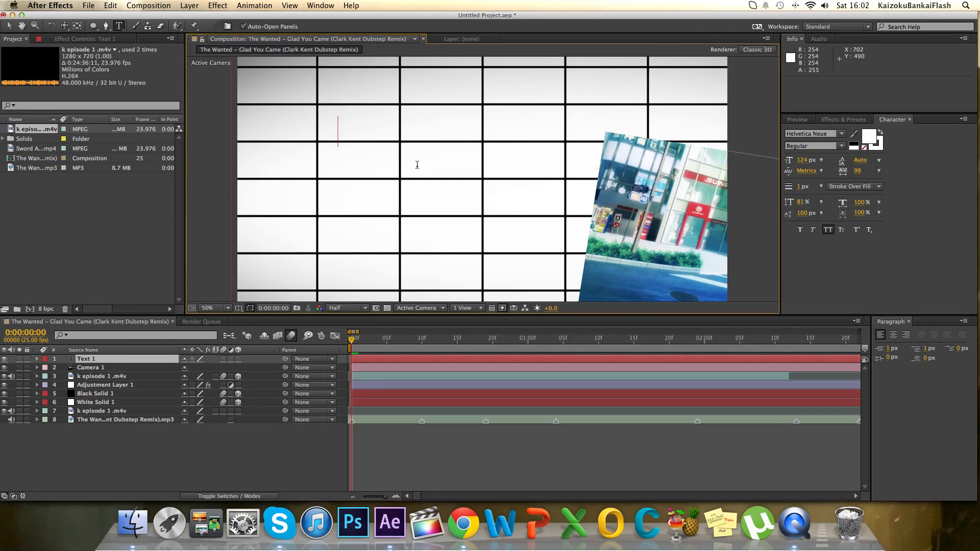
text(tex)
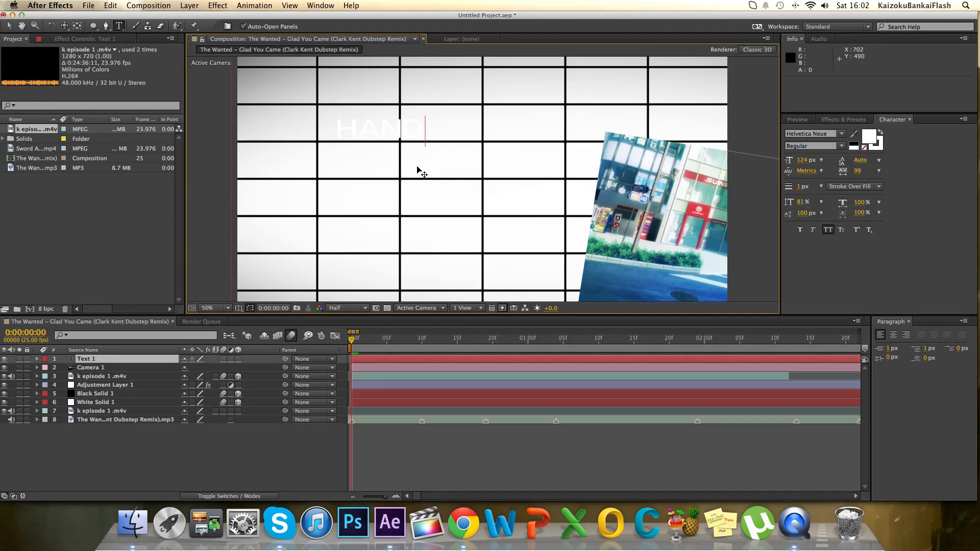
Select the whole word HAND and set its fill colour to black.
drag(427, 134, 329, 141)
click(371, 149)
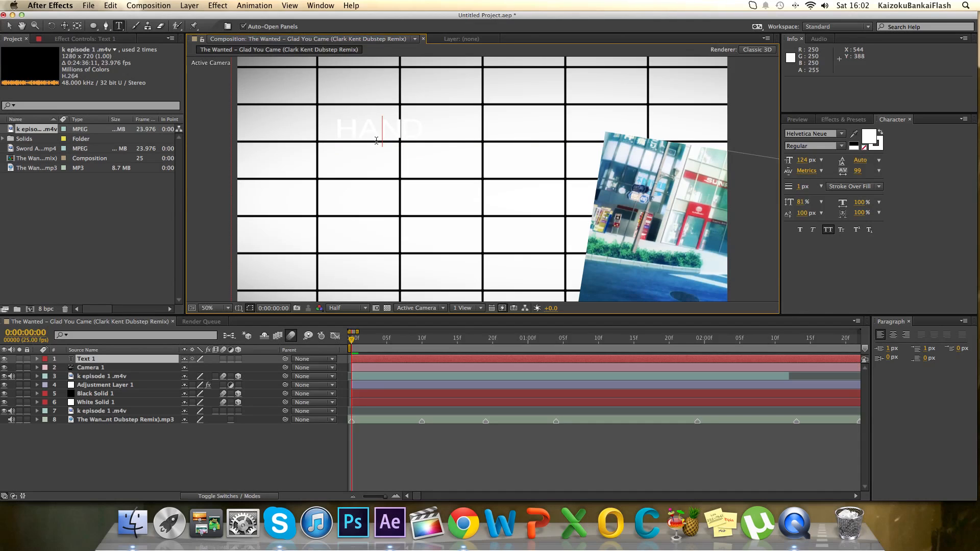
drag(426, 133, 341, 136)
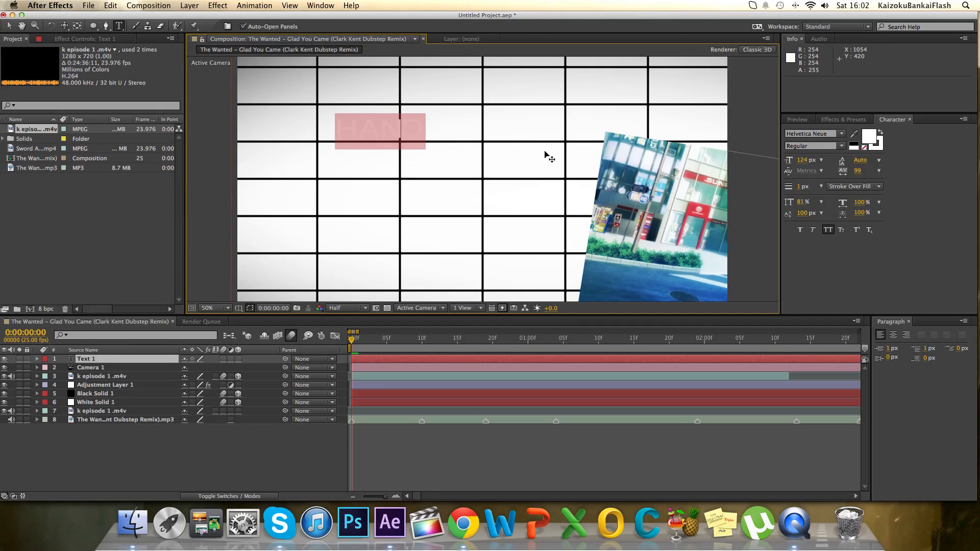
click(870, 137)
drag(722, 284, 646, 331)
click(922, 163)
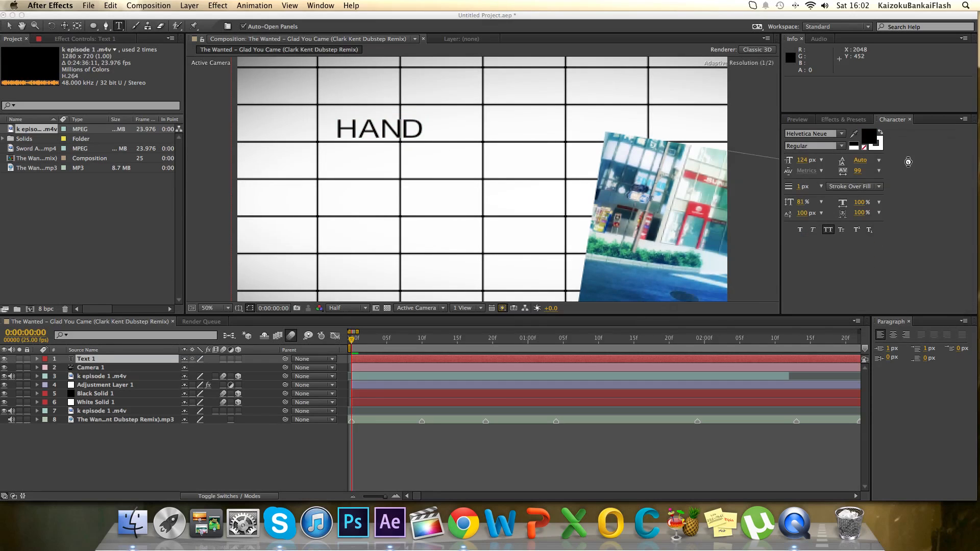
Recolour the letters A and D of HAND to red, FF0000.
click(354, 136)
key(shift+Right)
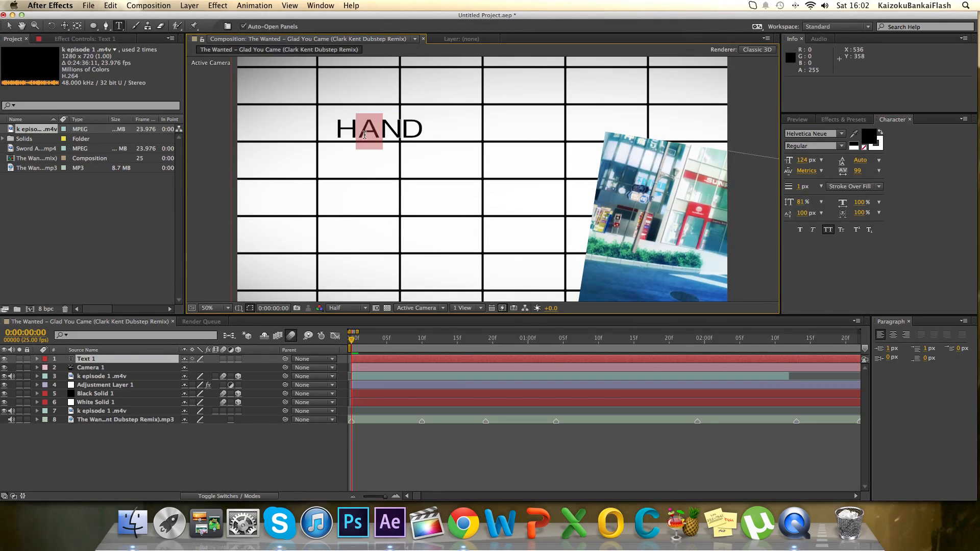
click(870, 139)
click(828, 163)
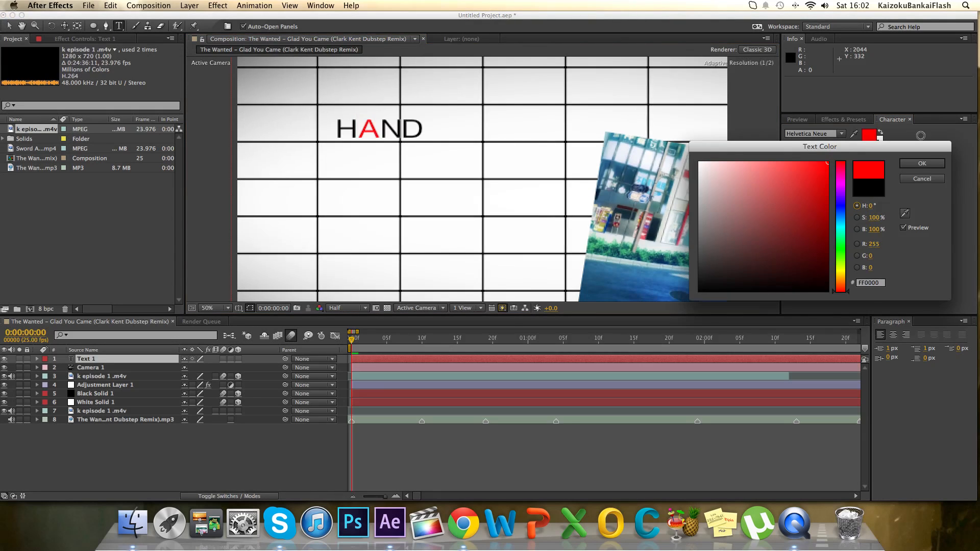
click(922, 163)
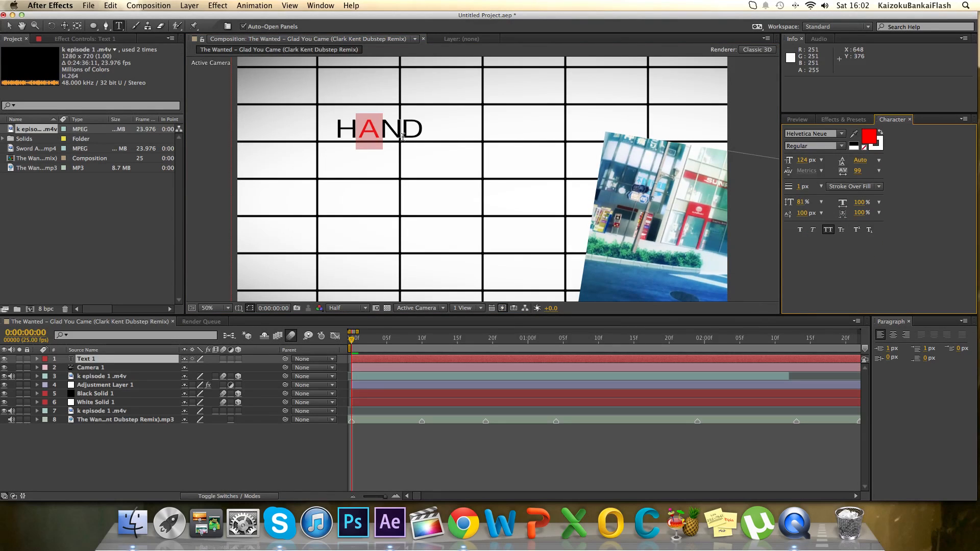
drag(401, 135, 416, 135)
click(870, 137)
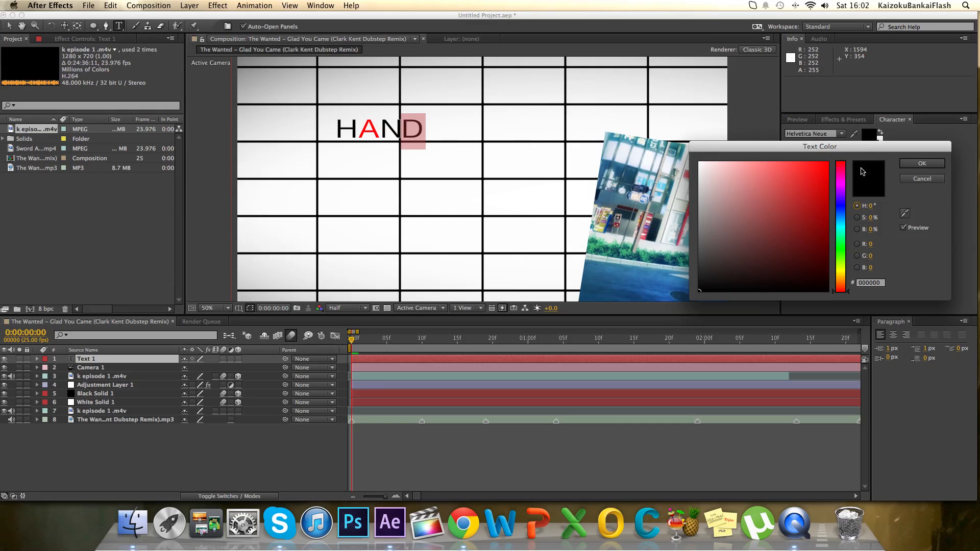
drag(803, 183, 883, 153)
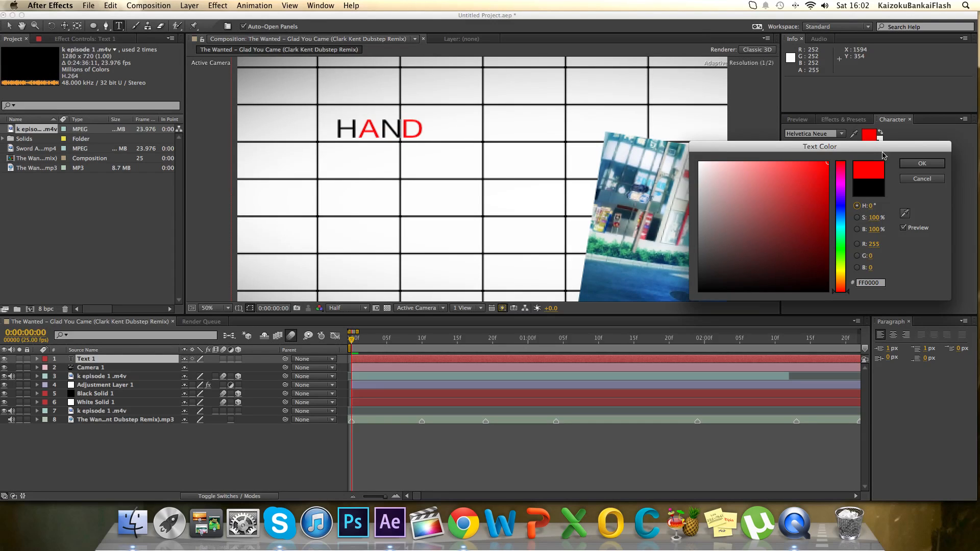
click(913, 165)
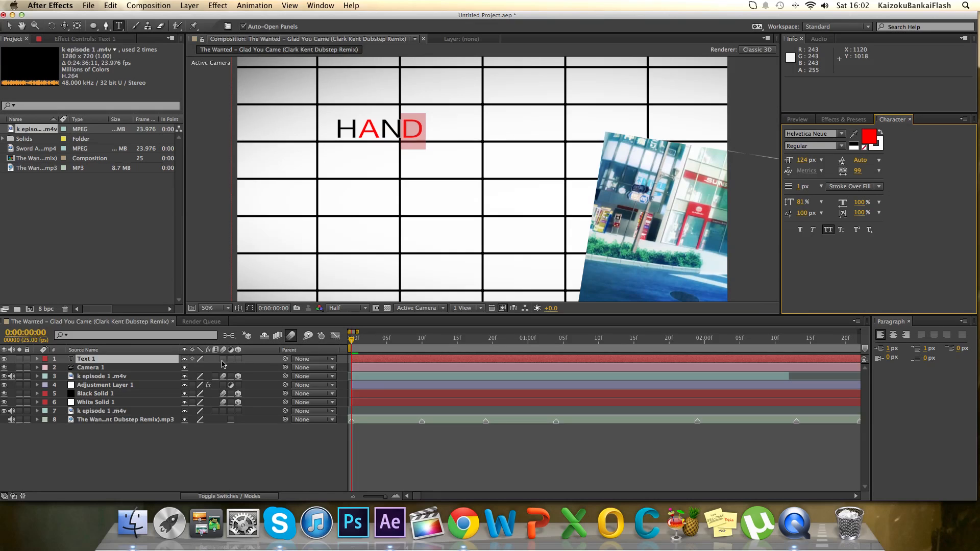
Make the hand text layer 3D with motion blur and set its Z Rotation to 9 degrees.
click(238, 359)
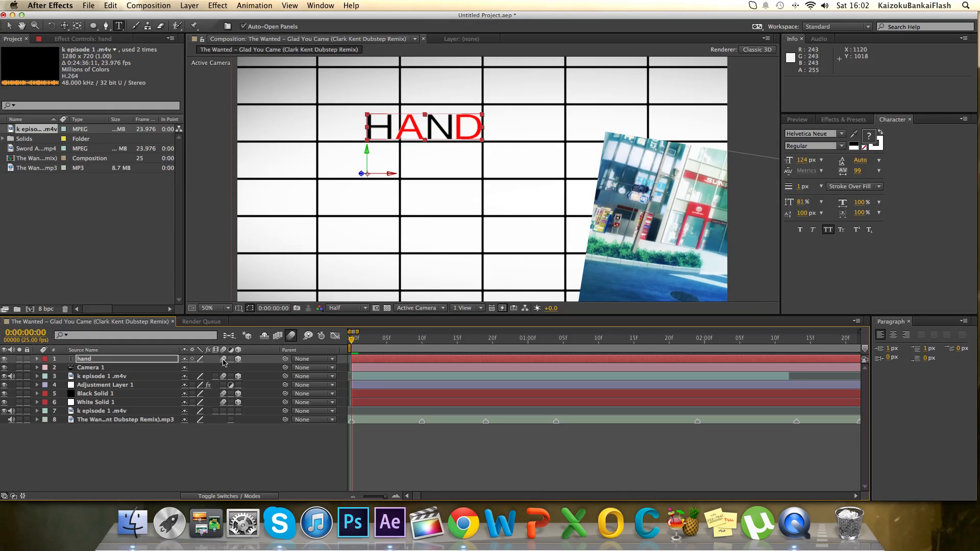
key(r)
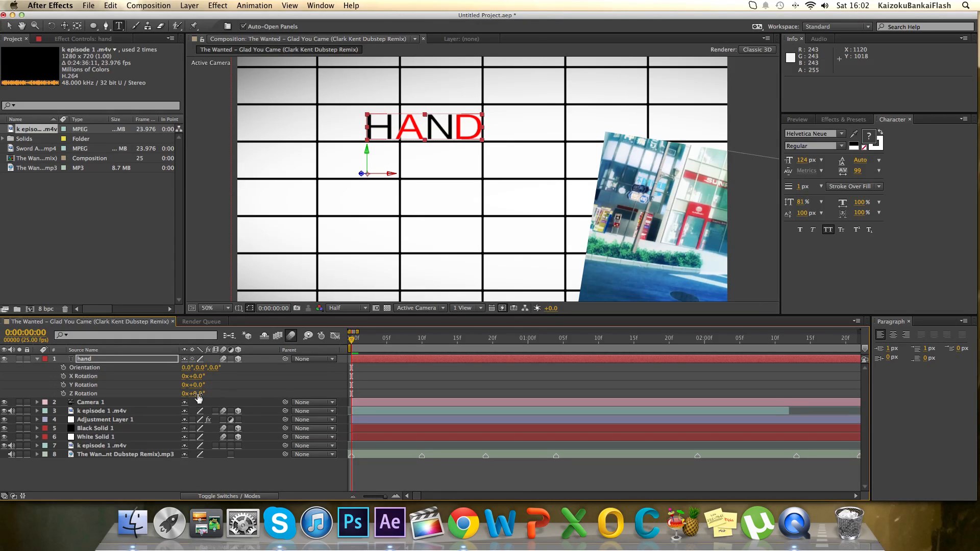
text(9)
key(Return)
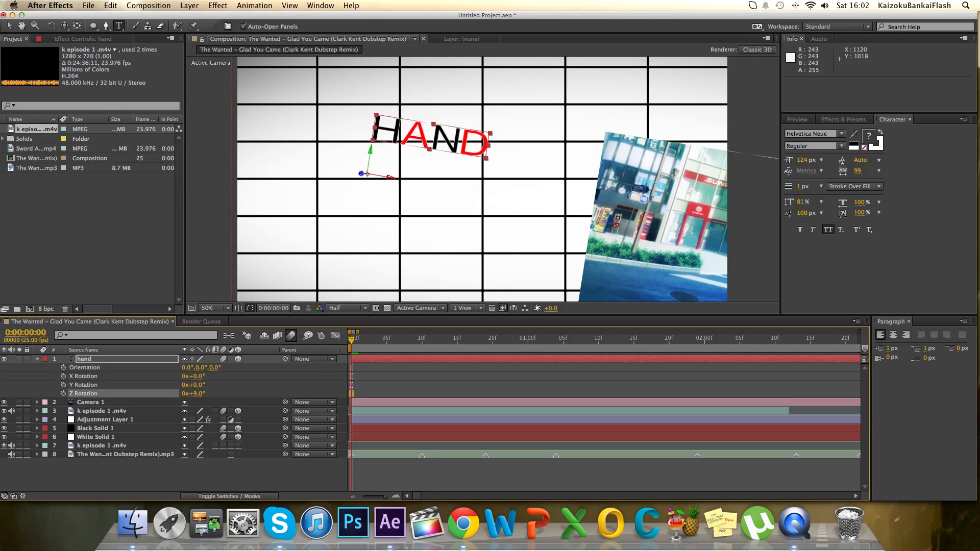
click(38, 360)
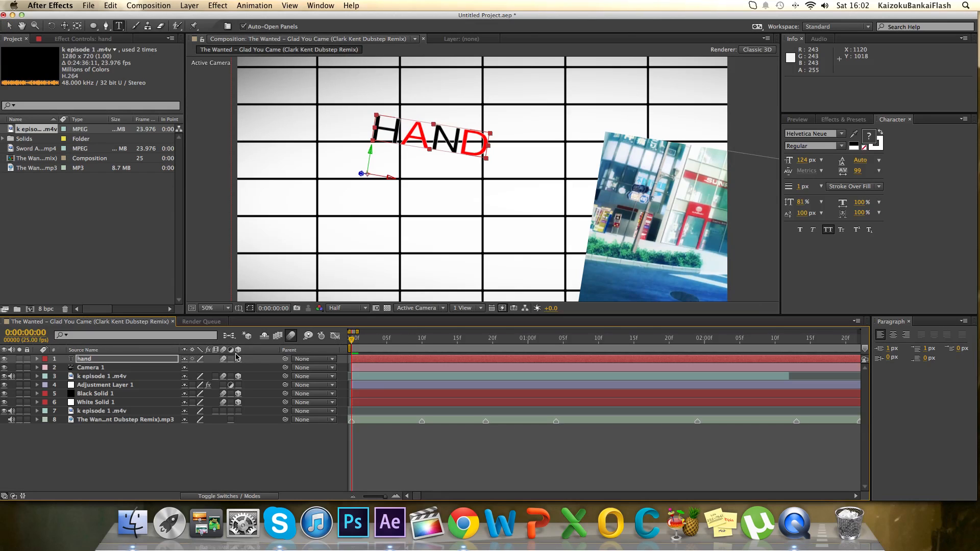
Keyframe the hand layer's Scale at frame 0 and shrink the text to about 25.7, 24.5%.
key(s)
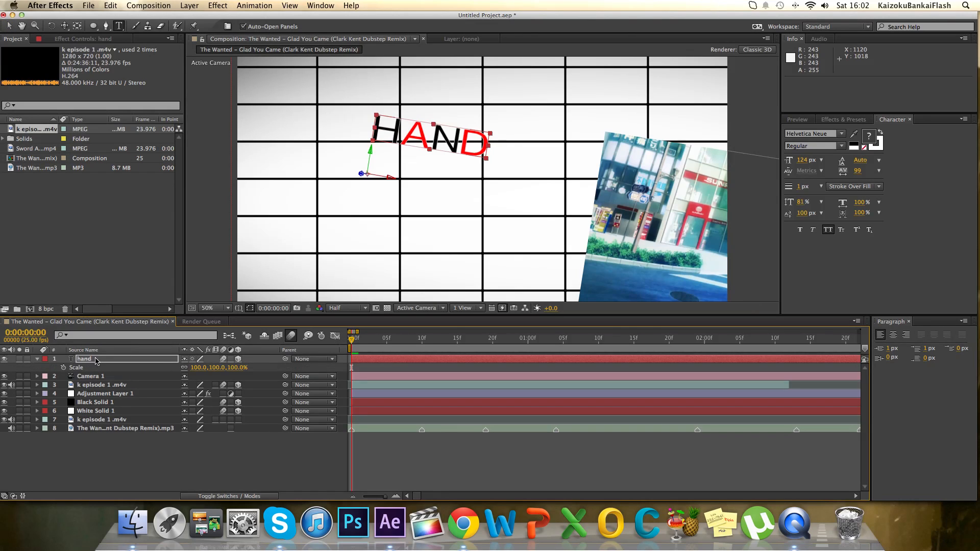
click(64, 367)
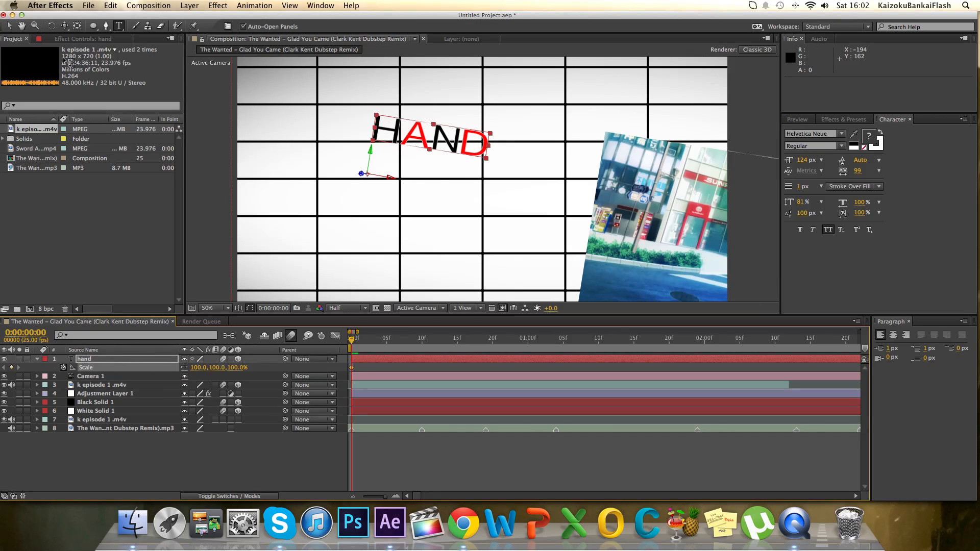
click(9, 25)
drag(491, 137, 401, 167)
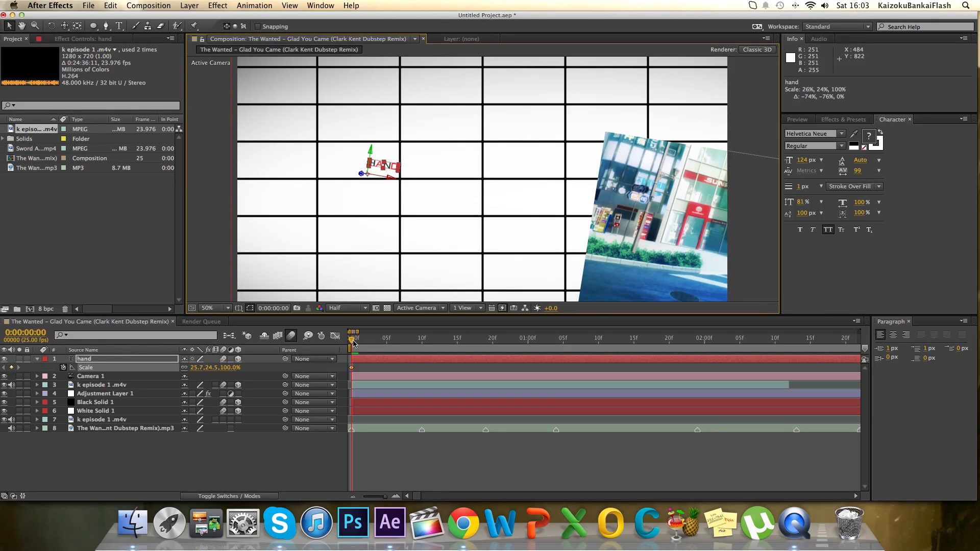
Enlarge the hand text to about 133.5, 107.6% in a second Scale keyframe and place that keyframe at frame 2.
key(space)
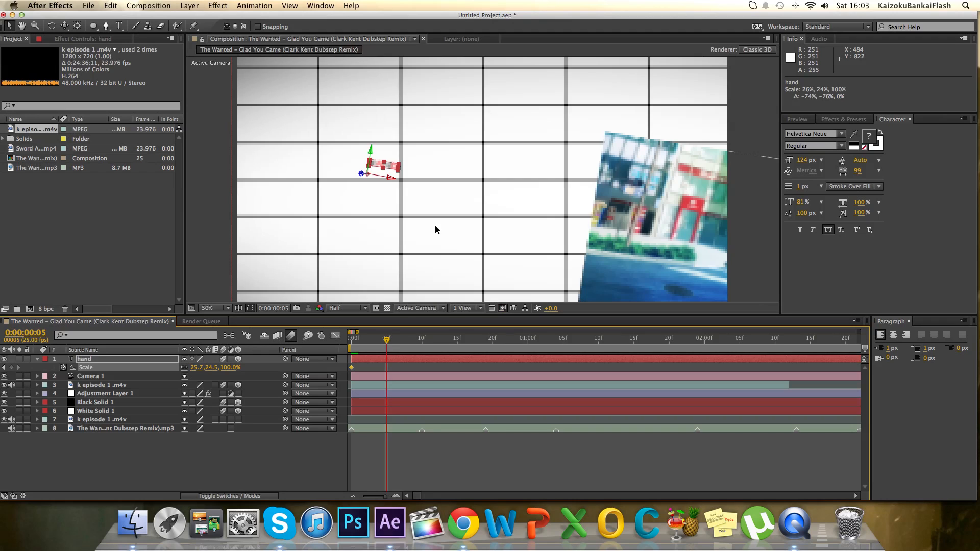
drag(401, 165, 529, 138)
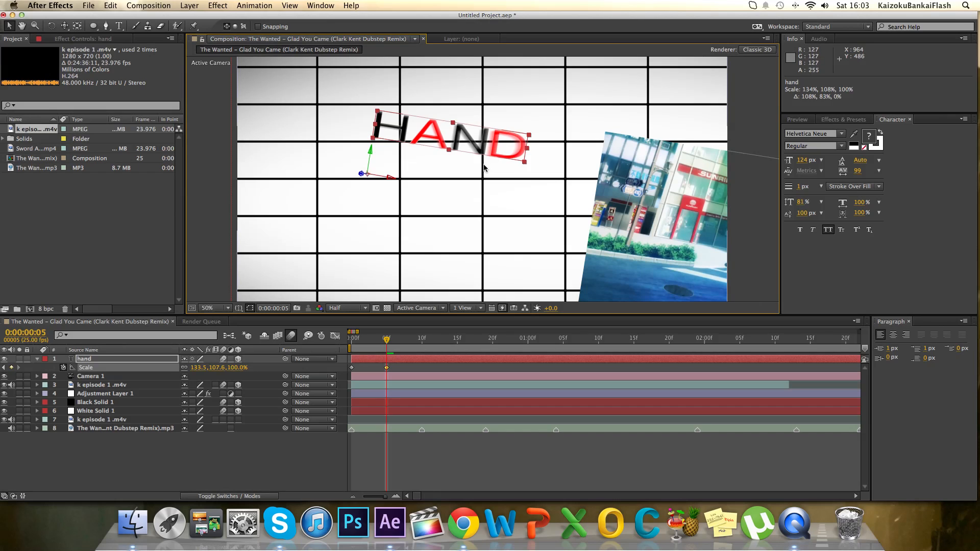
drag(377, 347, 352, 352)
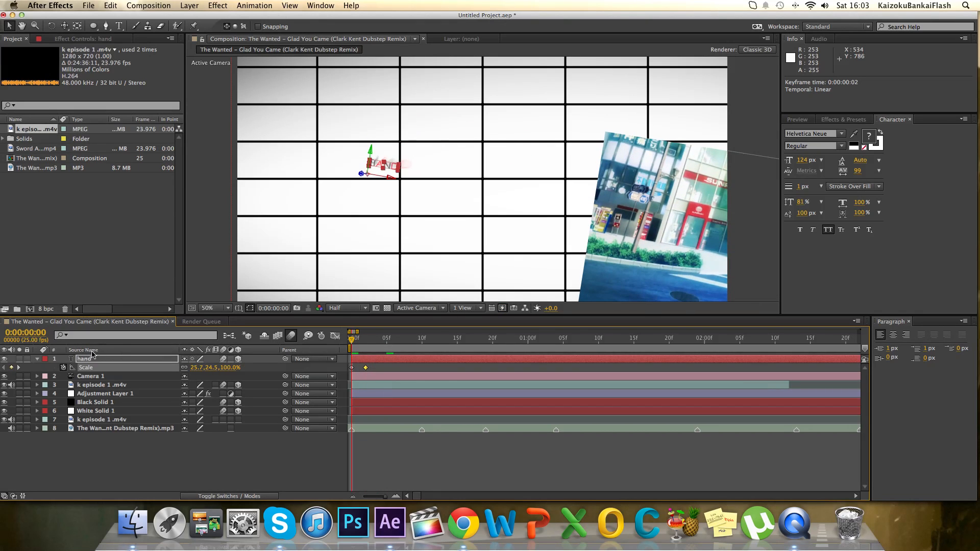
click(37, 359)
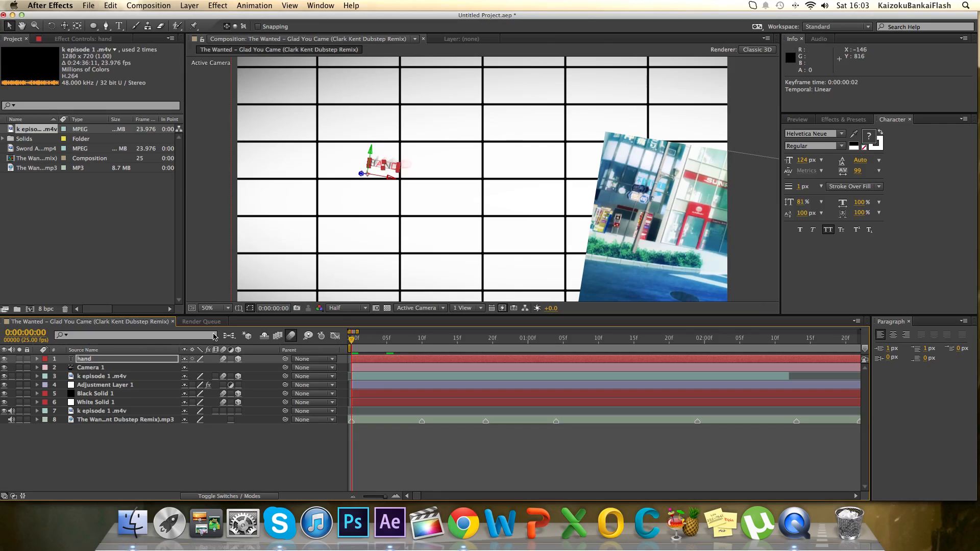
Set keyframes for Camera 1's Point of Interest and Position at frame 0.
click(37, 367)
click(46, 377)
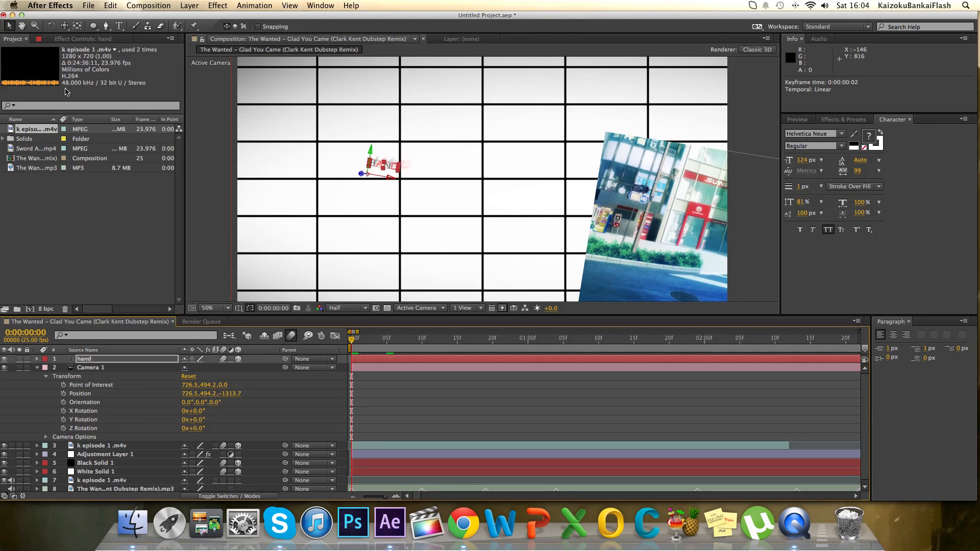
click(64, 385)
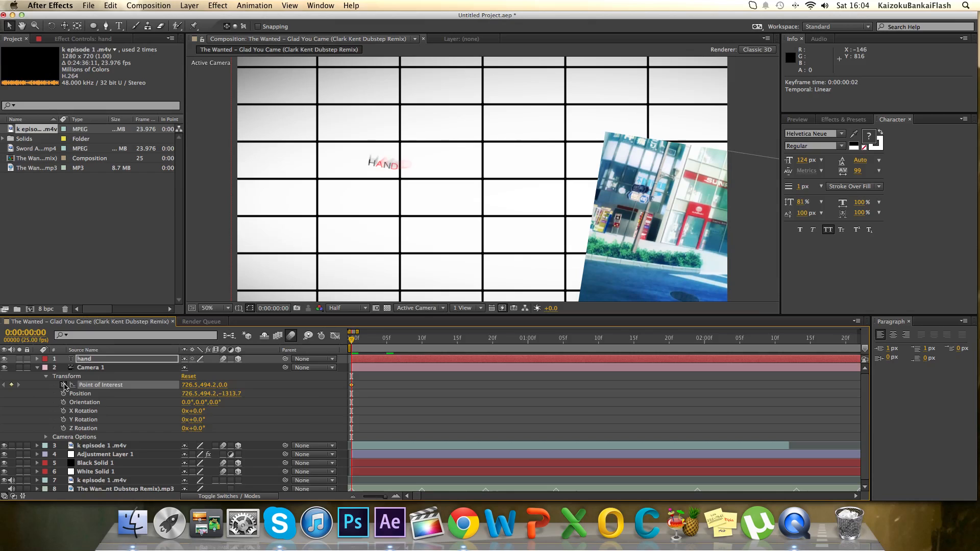
click(64, 393)
Track Camera 1 in to about 725.5, 448.5, -923.5 and place the new camera keyframes at frame 4.
drag(351, 339, 367, 340)
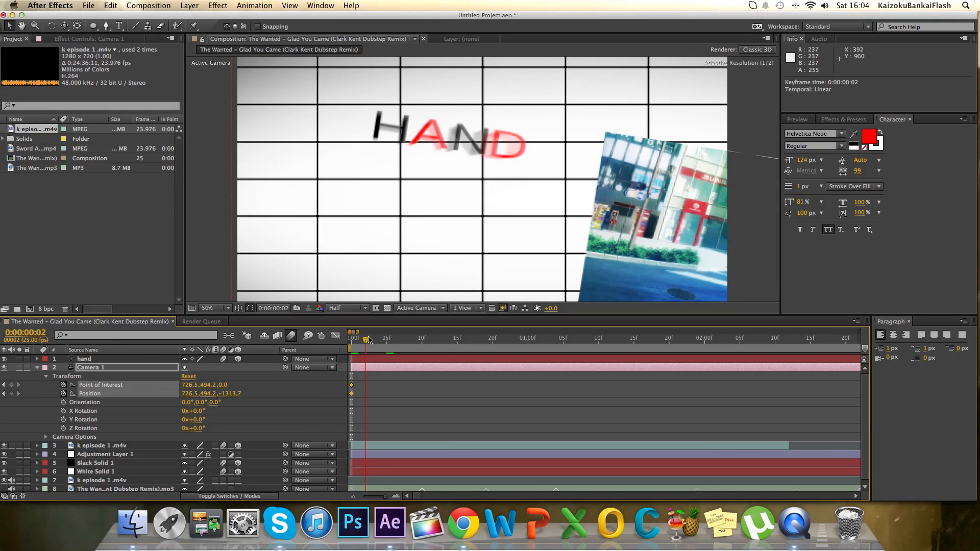
drag(64, 26, 89, 60)
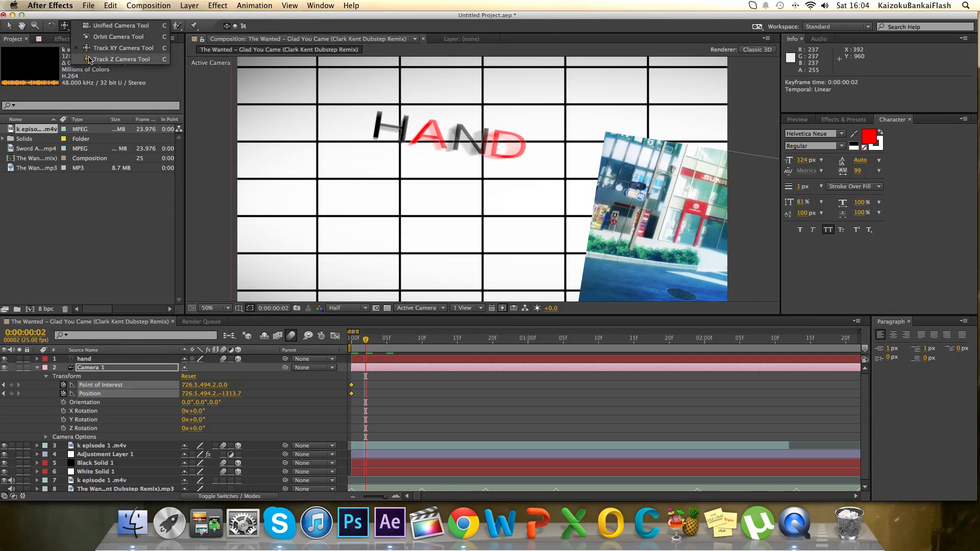
click(89, 60)
drag(352, 154, 365, 114)
drag(69, 28, 86, 50)
drag(455, 160, 477, 190)
mouse_move(386, 402)
mouse_down()
mouse_move(361, 384)
mouse_move(382, 388)
mouse_up()
At frame 9, nudge Camera 1 to about 718.2, 433.9, -923.5 with the Track XY Camera tool.
click(387, 343)
drag(388, 347, 415, 348)
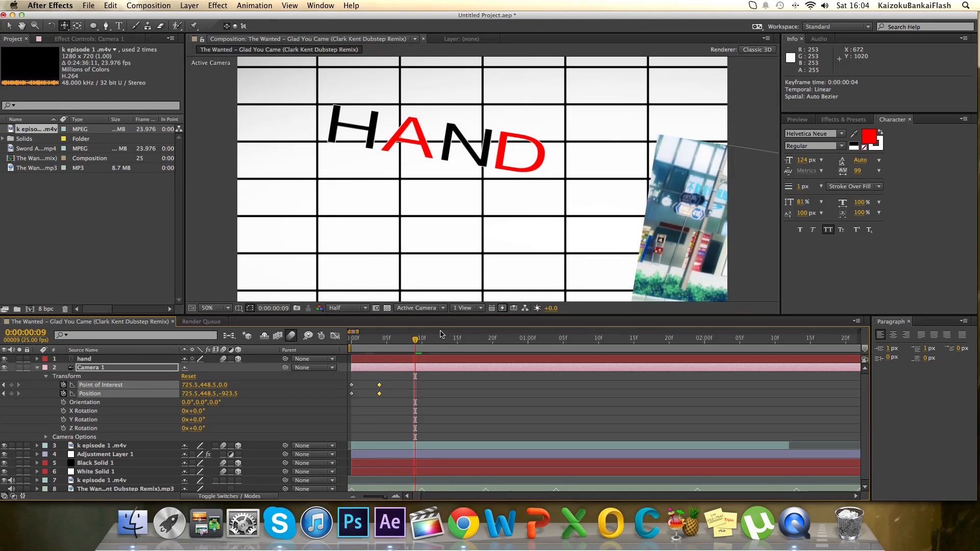
scroll(422, 384, down, 1)
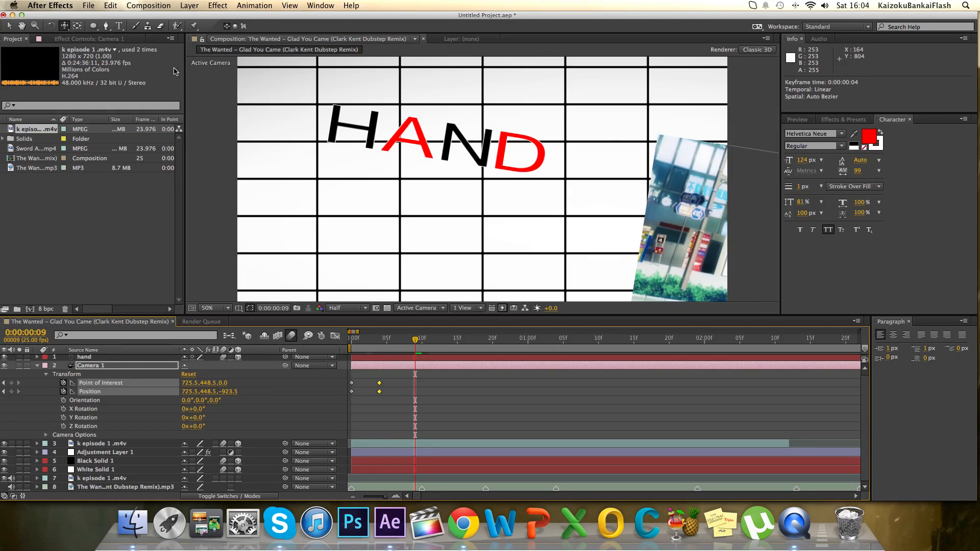
drag(421, 158, 424, 165)
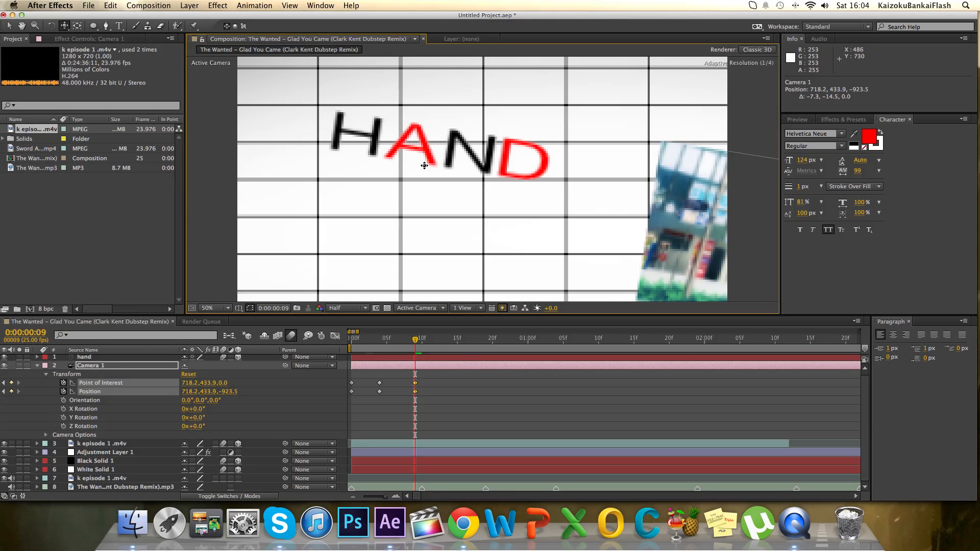
Collapse Camera 1's properties, fit the composition in the viewer and run a RAM preview of the animation.
key(period)
key(period)
key(period)
key(period)
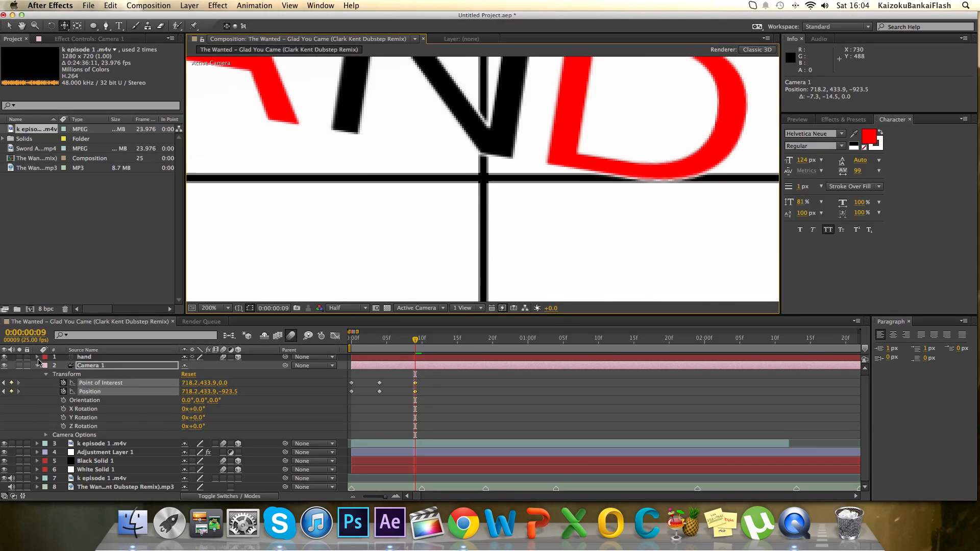
key(u)
click(214, 308)
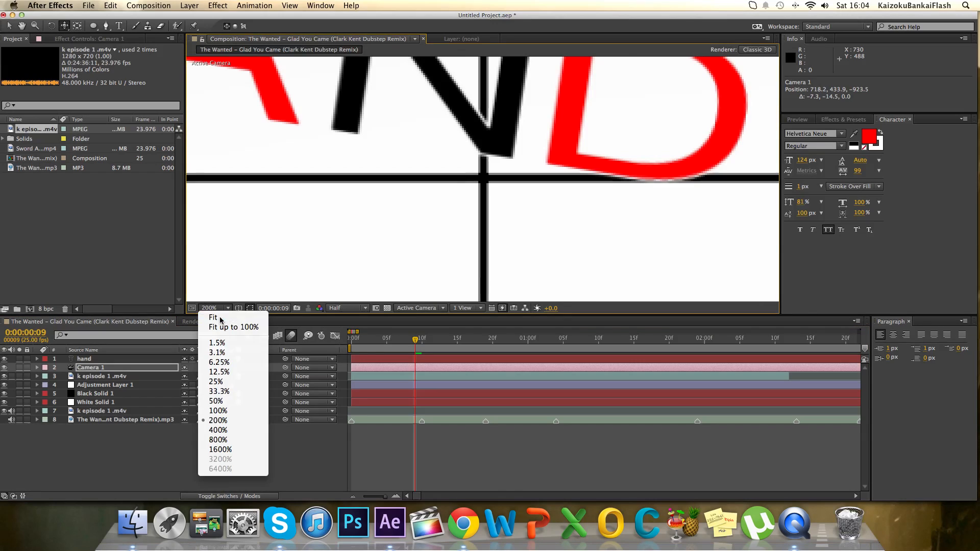
click(222, 322)
click(798, 120)
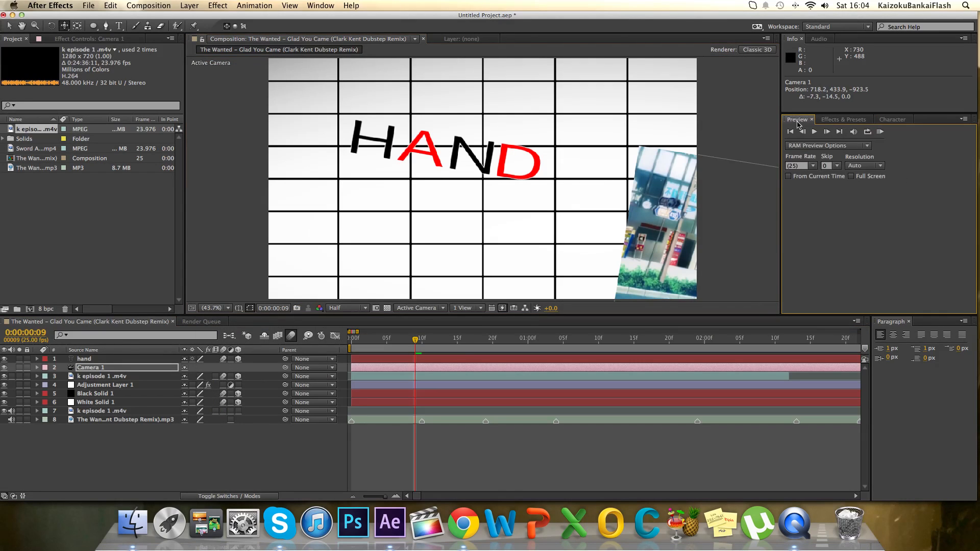
click(880, 132)
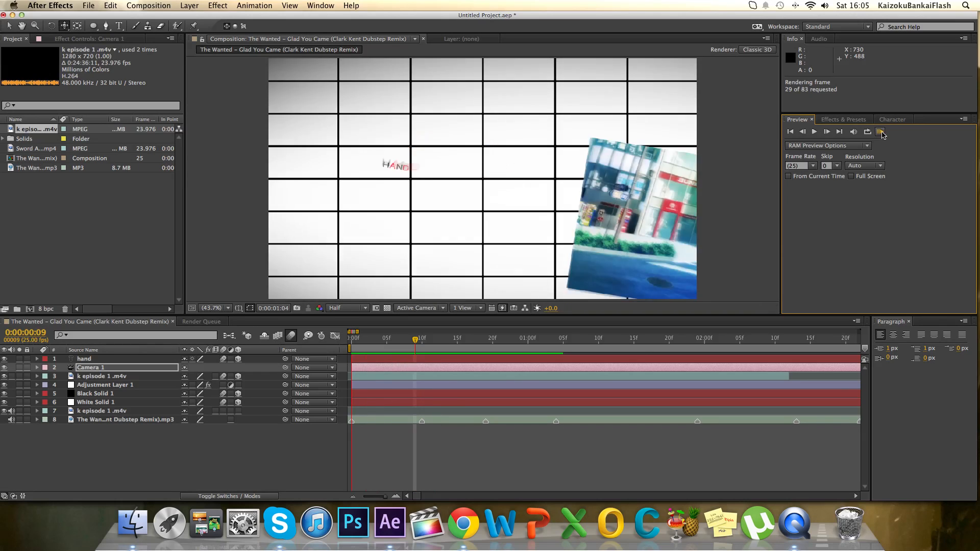
key(space)
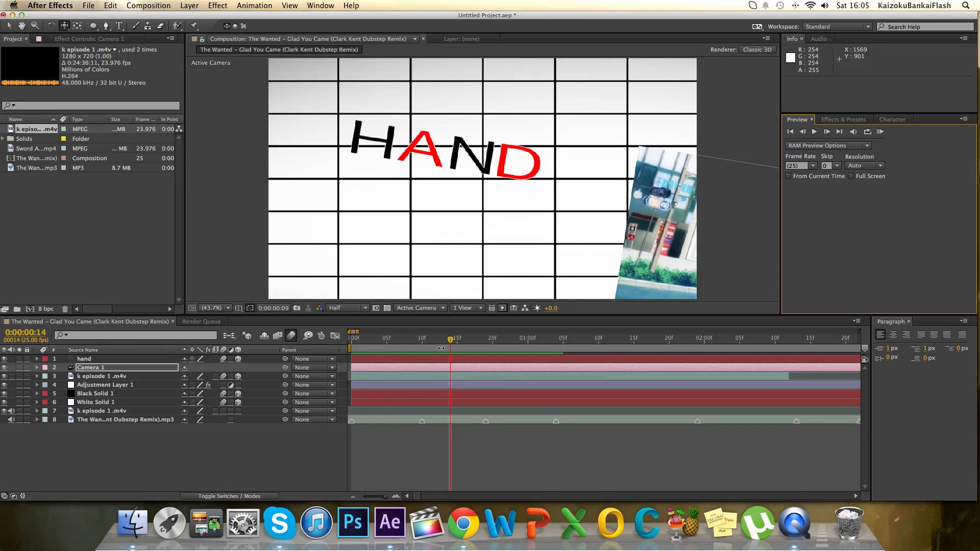
Duplicate the hand text layer and replace the copy's text with YOU.
drag(450, 341, 352, 341)
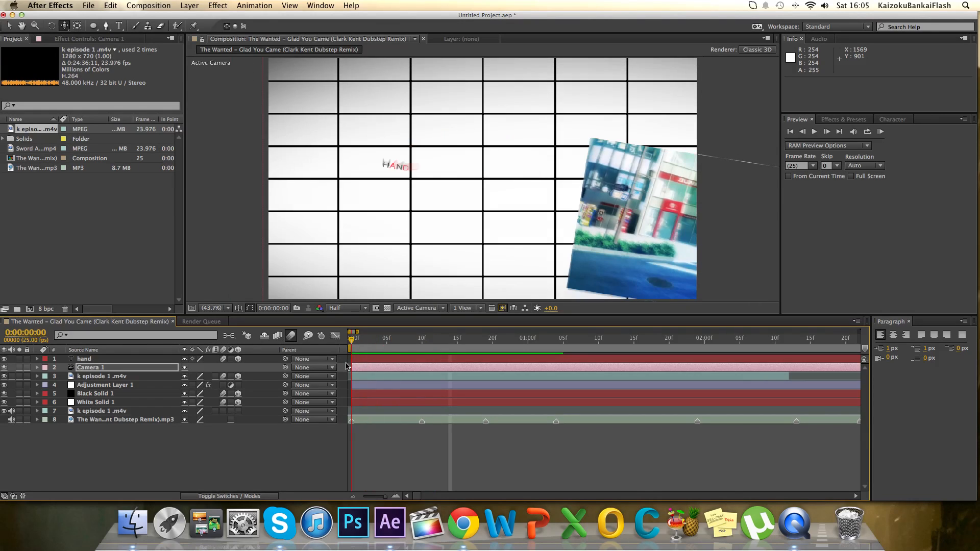
click(119, 25)
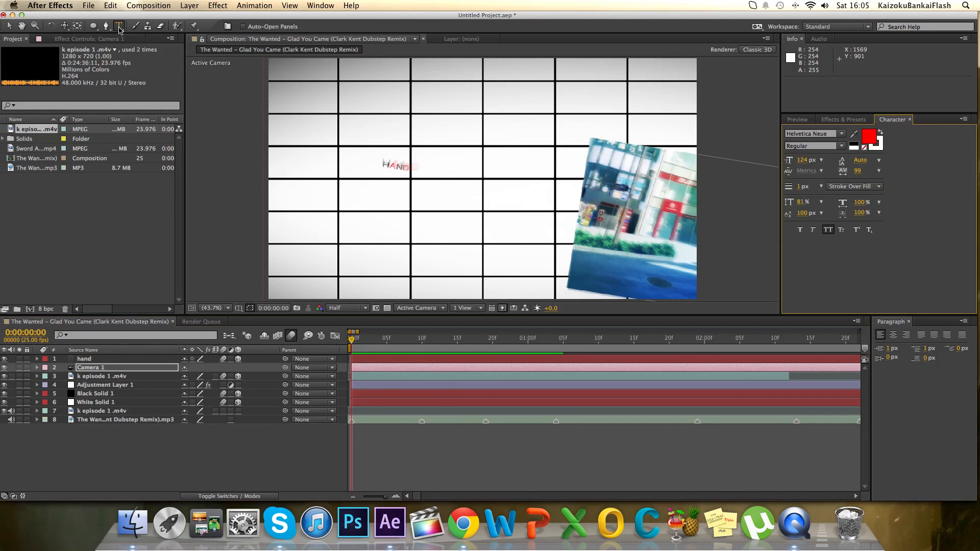
click(101, 360)
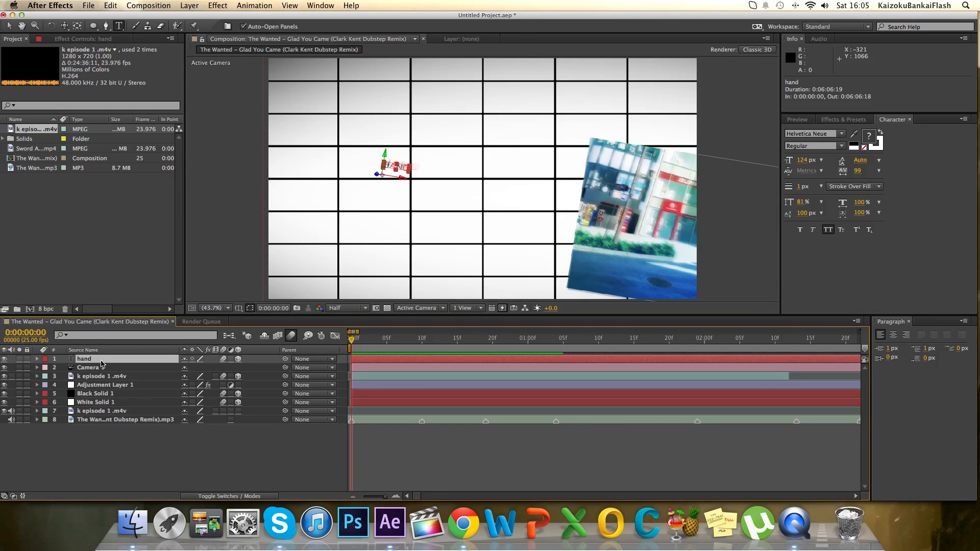
key(super+d)
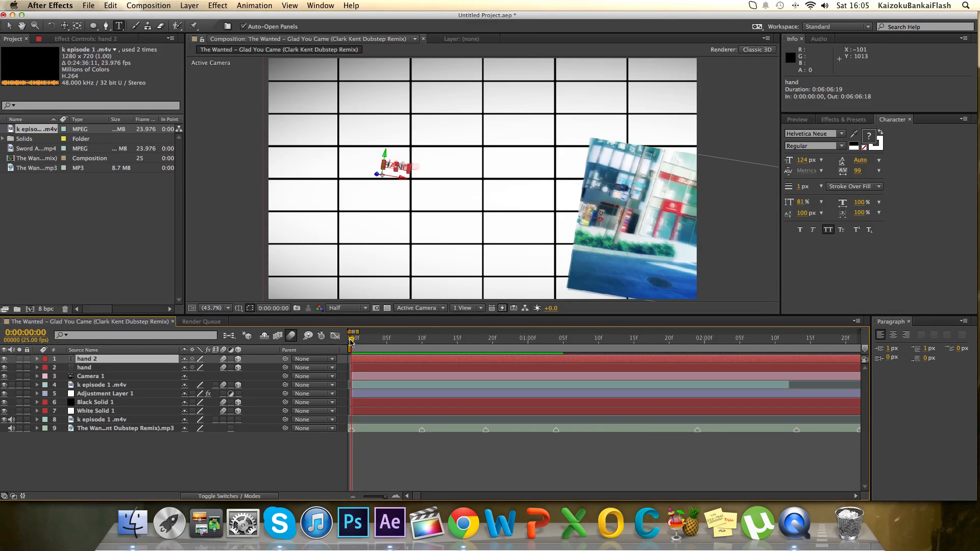
drag(350, 341, 379, 338)
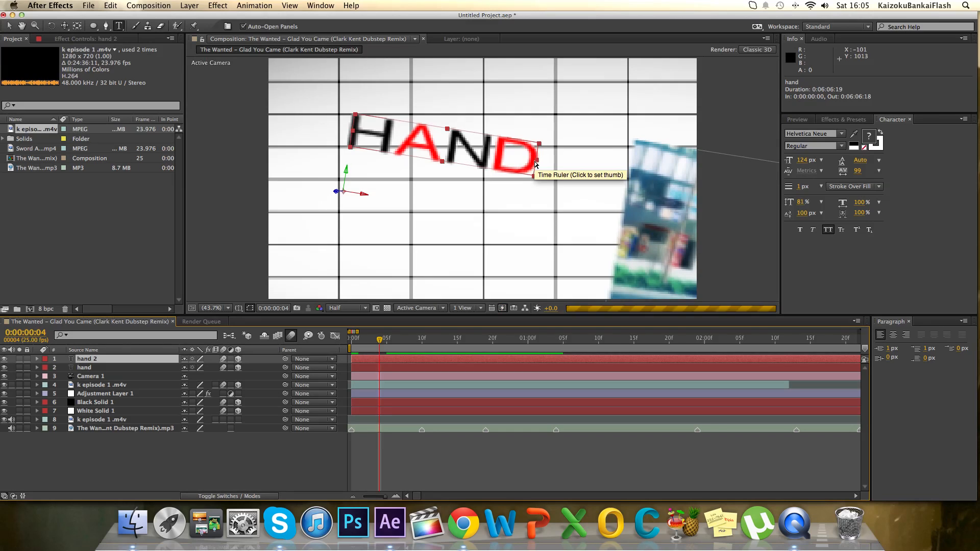
drag(534, 163, 355, 141)
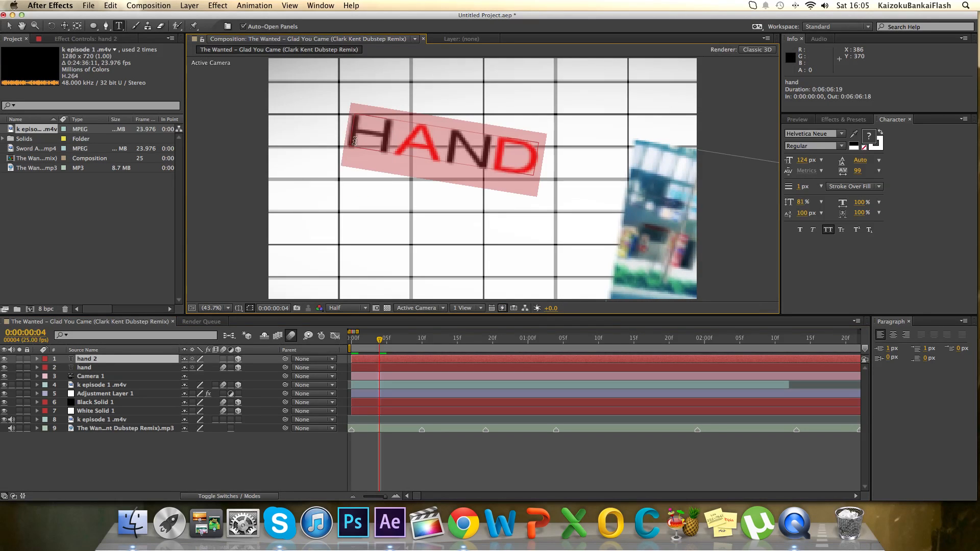
text(YOU)
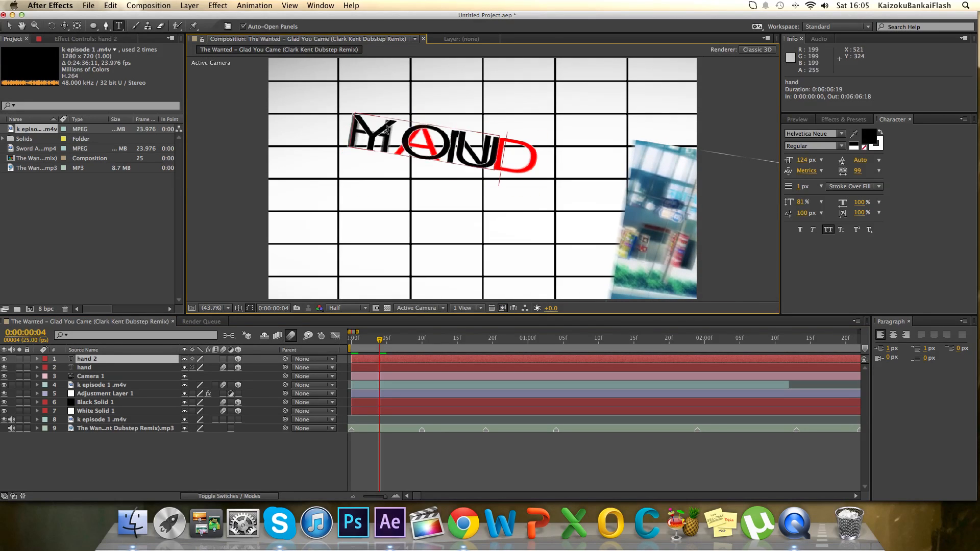
Color the letter O of the YOU text red (FF0000).
drag(448, 149, 419, 143)
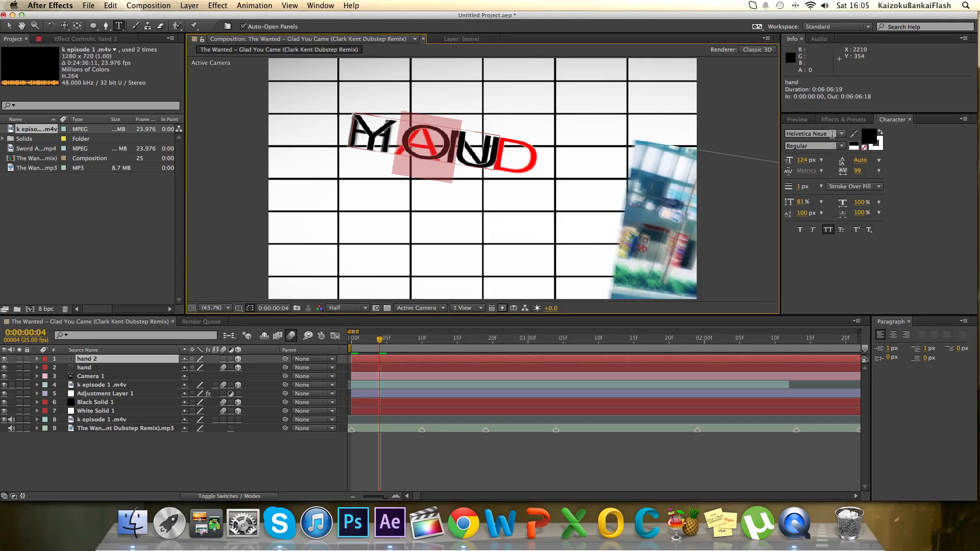
click(866, 138)
drag(798, 188, 923, 136)
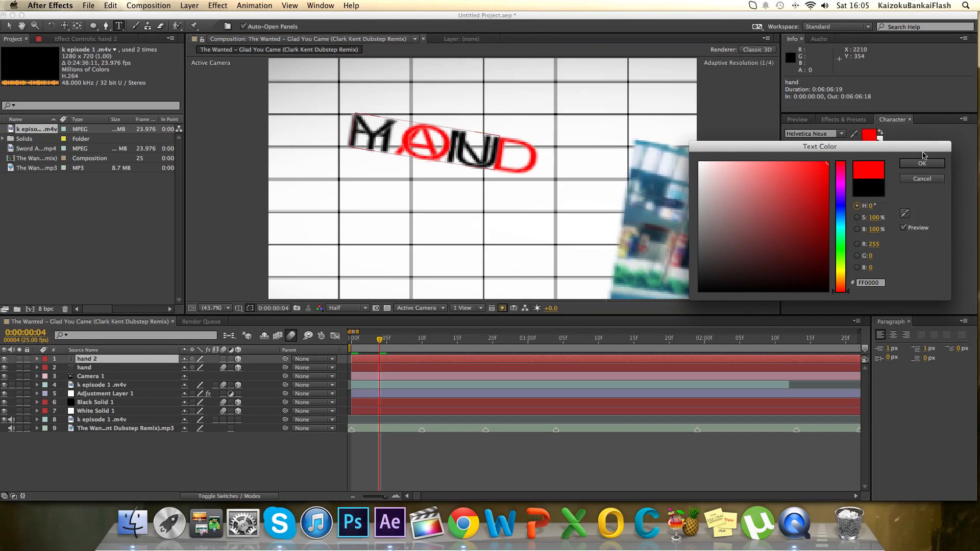
click(922, 164)
At frame 8, move the YOU text below HAND to about 457.5, 643.7, -0.1.
drag(380, 343, 411, 343)
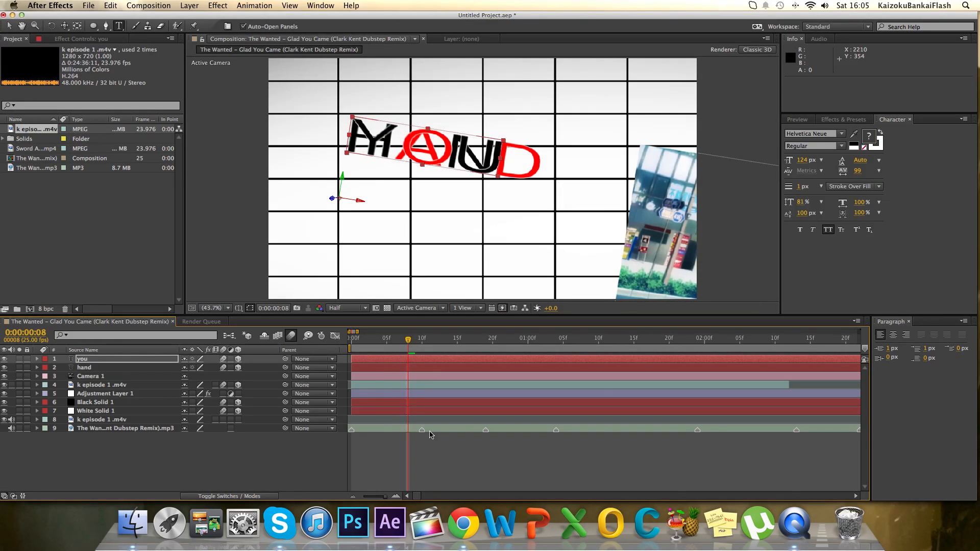
click(10, 26)
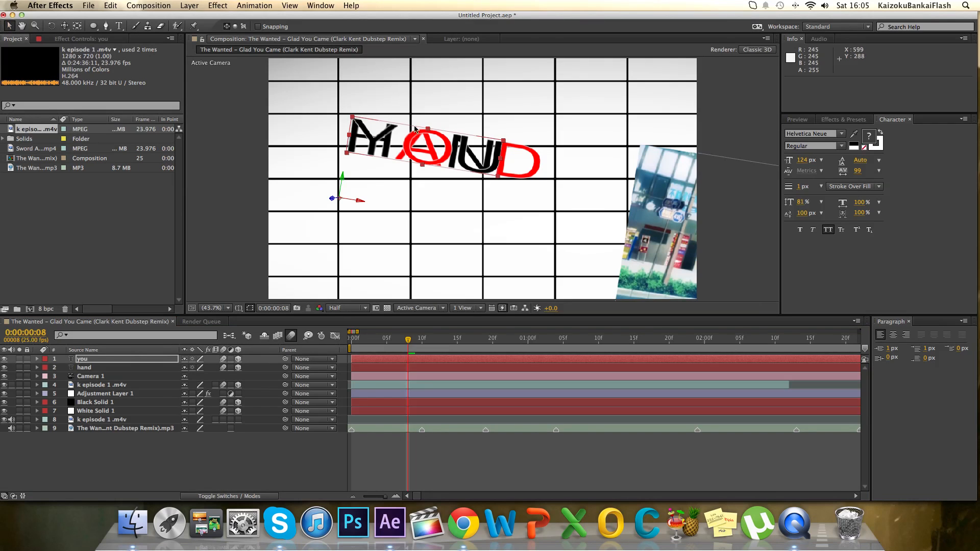
drag(440, 148, 471, 221)
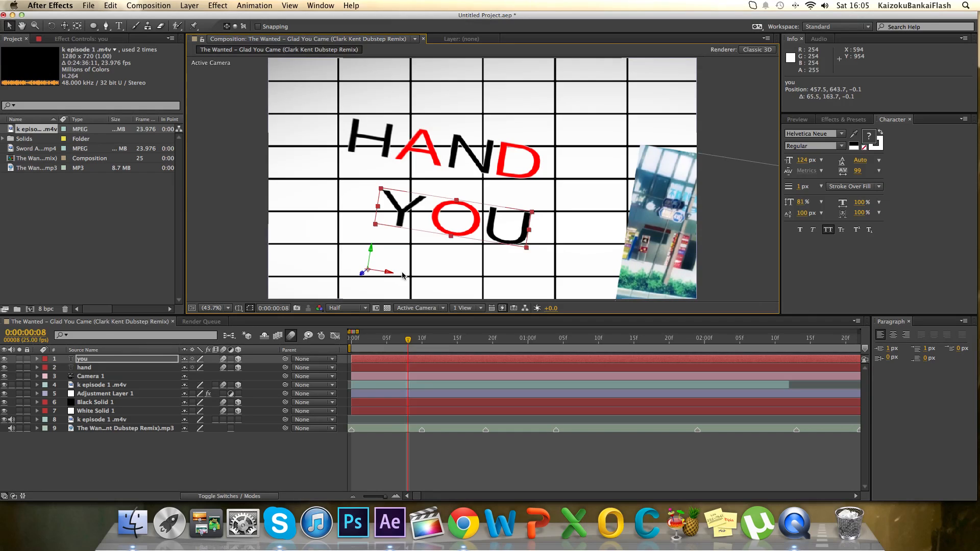
Keyframe the you layer's Opacity at 0% on frame 8 and 100% on frame 10.
key(t)
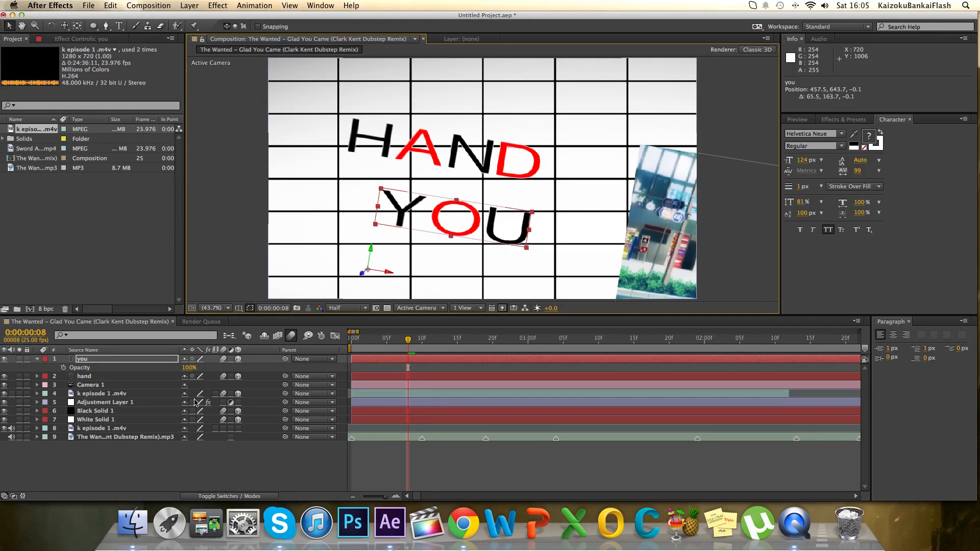
drag(189, 368, 75, 376)
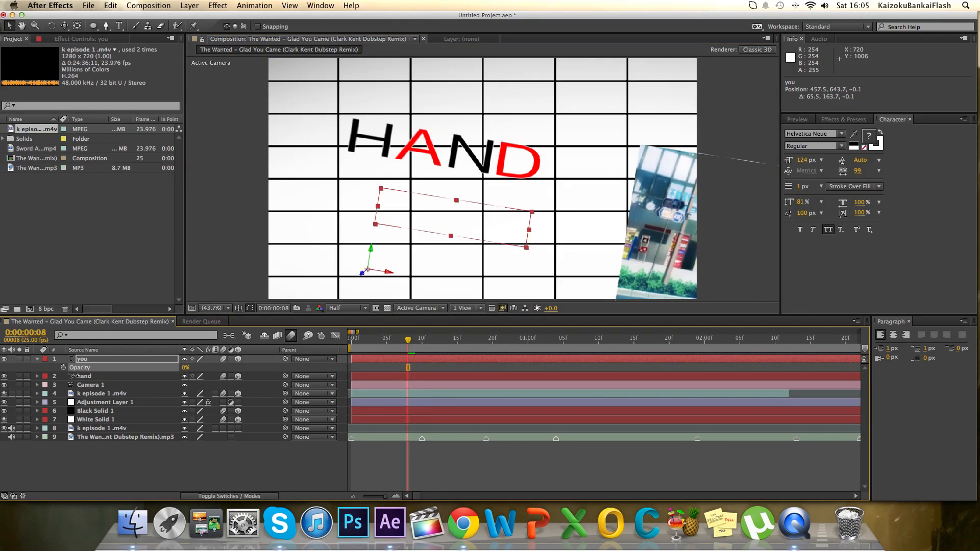
click(63, 367)
drag(413, 342, 426, 341)
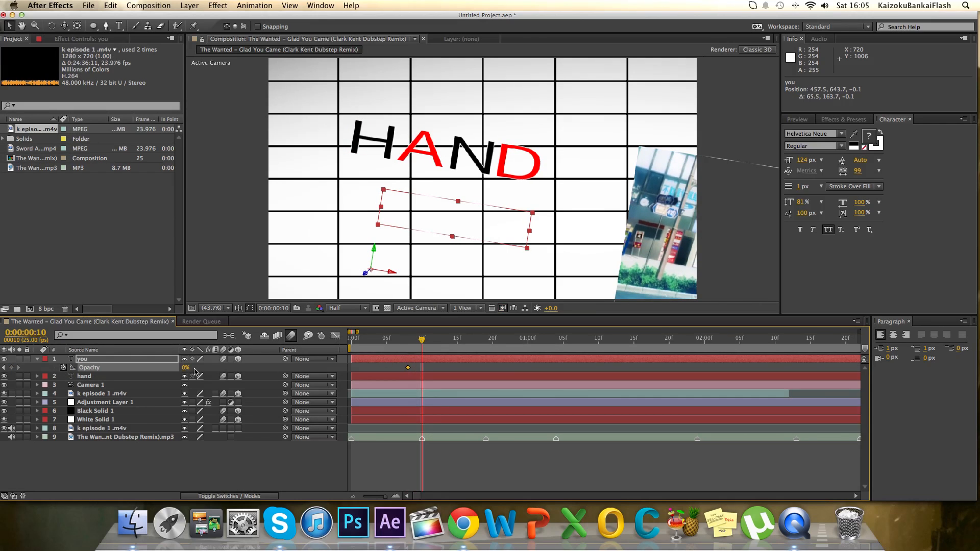
drag(185, 367, 240, 367)
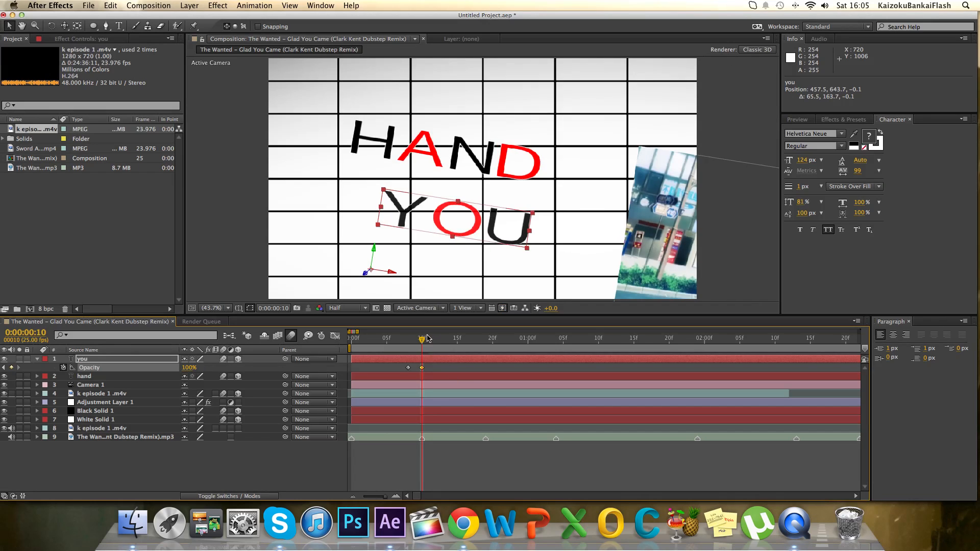
Shift the you layer's two Scale keyframes so they sit at frames 9 and 11.
drag(422, 341, 409, 348)
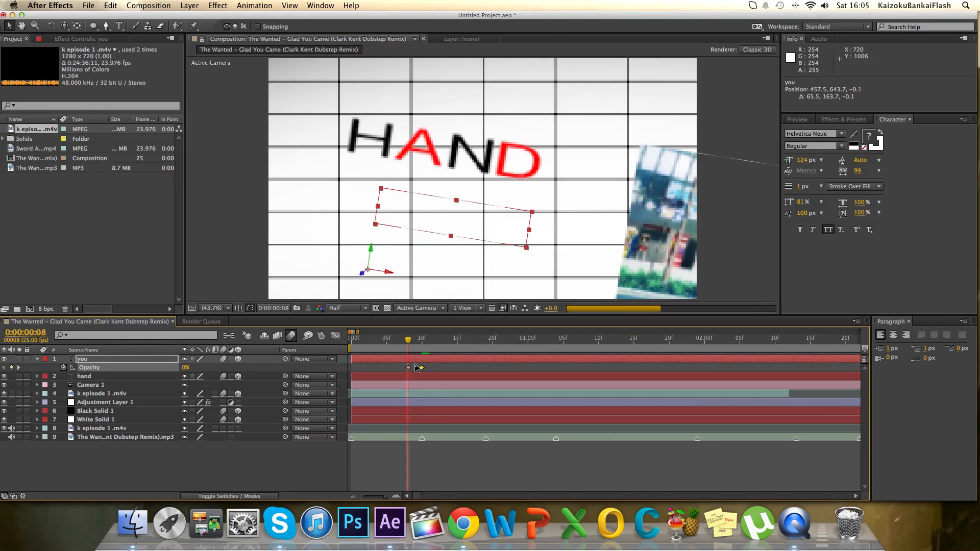
key(s)
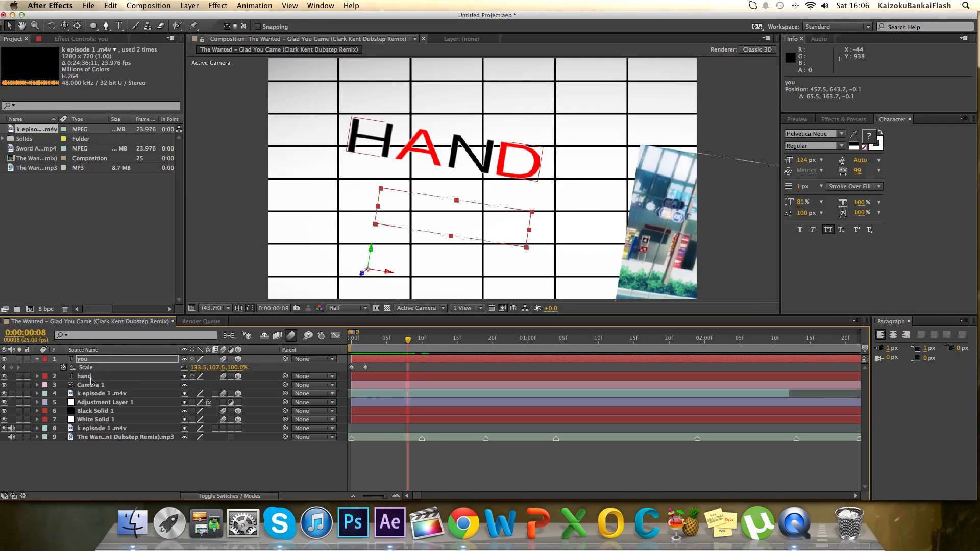
drag(379, 372, 414, 371)
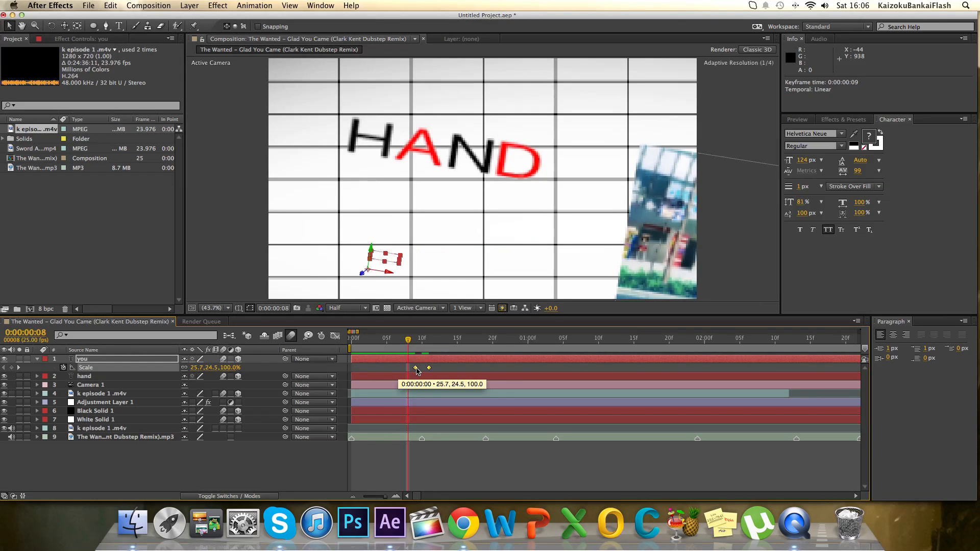
mouse_move(407, 342)
mouse_down()
mouse_move(350, 346)
mouse_move(449, 346)
mouse_move(410, 351)
mouse_up()
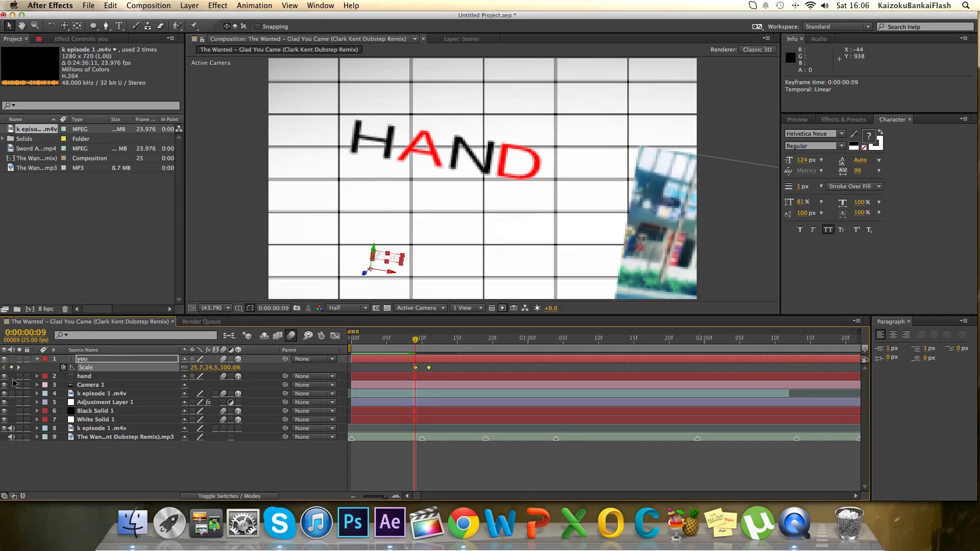
Expand Camera 1's properties and move its last Point of Interest and Position keyframes to frame 8.
click(36, 360)
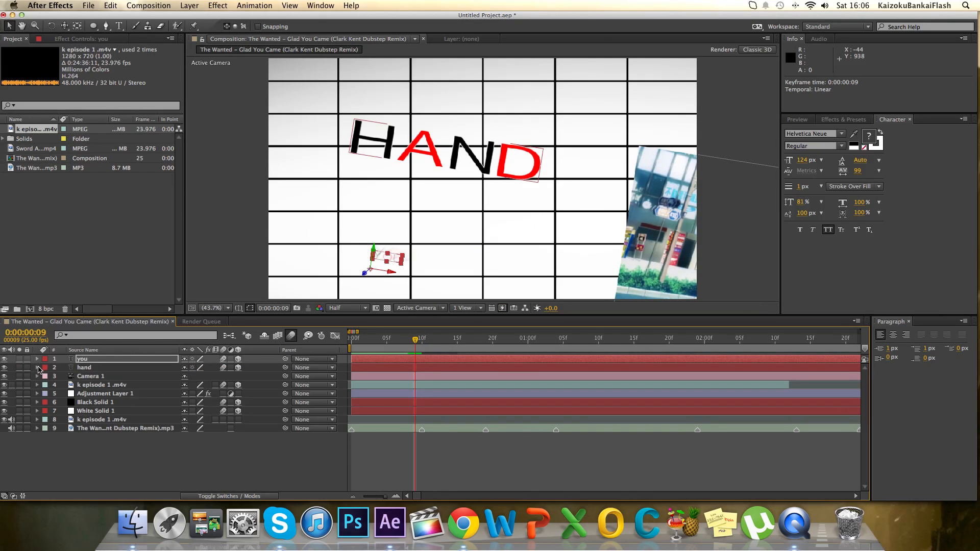
click(36, 376)
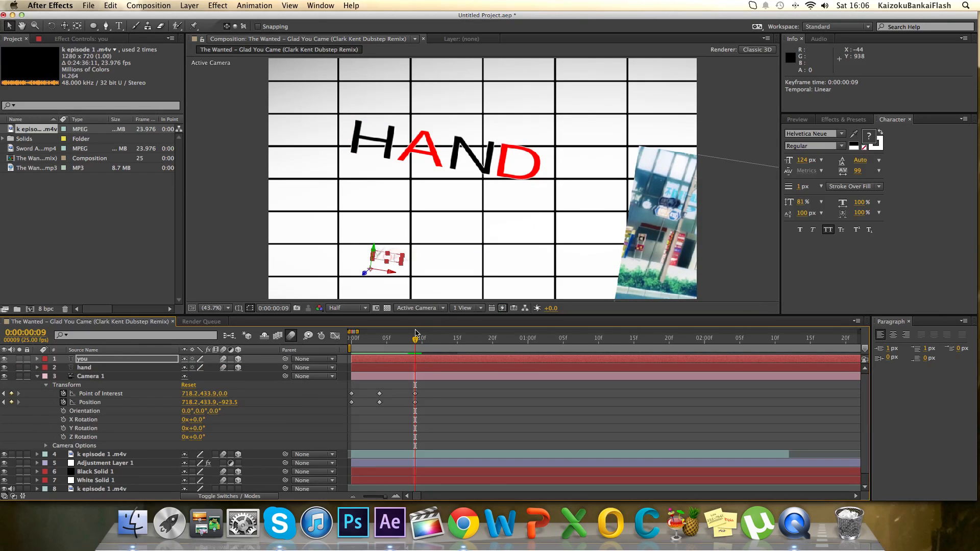
scroll(416, 382, down, 1)
mouse_move(424, 392)
mouse_down()
mouse_move(410, 376)
mouse_move(408, 383)
mouse_up()
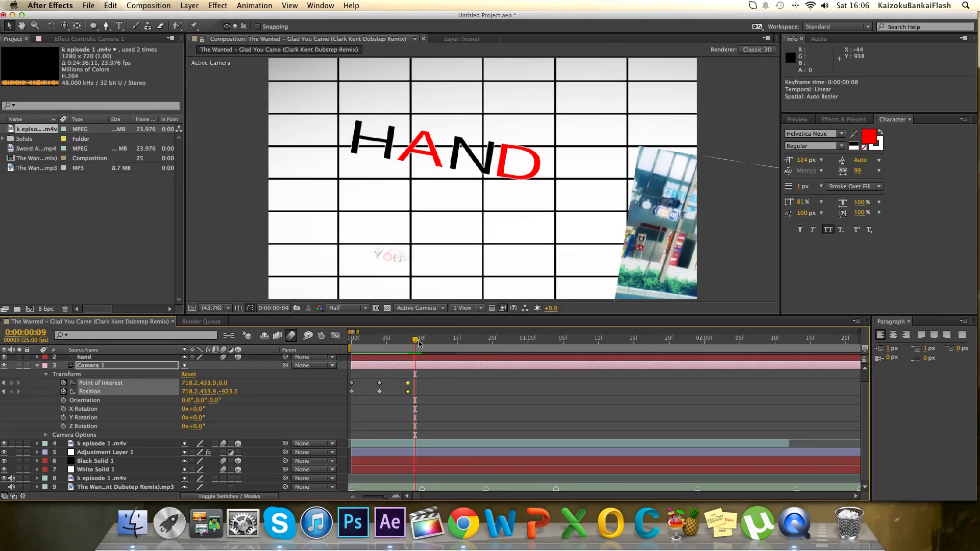
Move Camera 1 to about 689.0, 479.3, -783.2 at frame 10 and to about 673.8, 510.5, -783.2 at frame 18.
drag(416, 341, 422, 341)
drag(65, 26, 102, 61)
drag(603, 219, 610, 202)
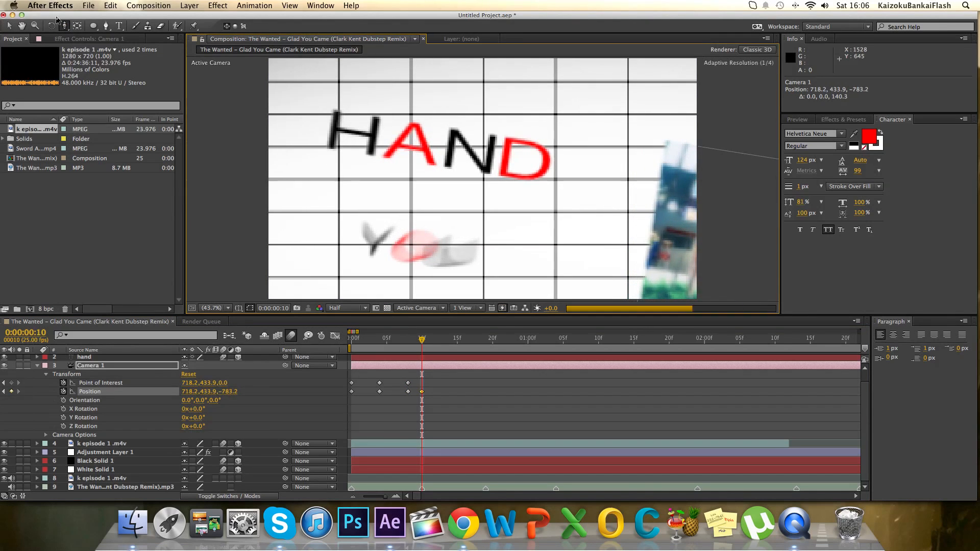
key(c)
drag(525, 232, 540, 214)
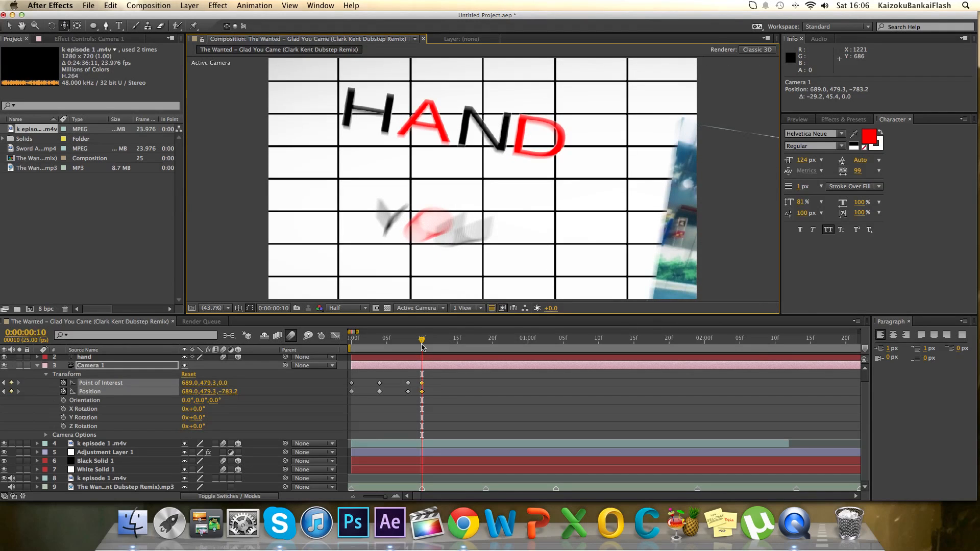
drag(423, 342, 479, 344)
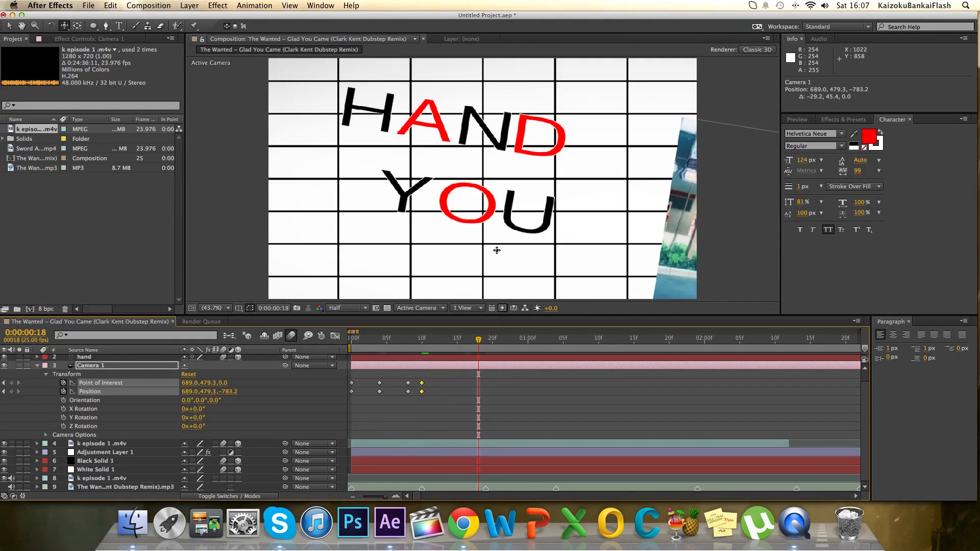
mouse_move(500, 245)
mouse_down()
mouse_move(505, 234)
mouse_move(501, 242)
mouse_up()
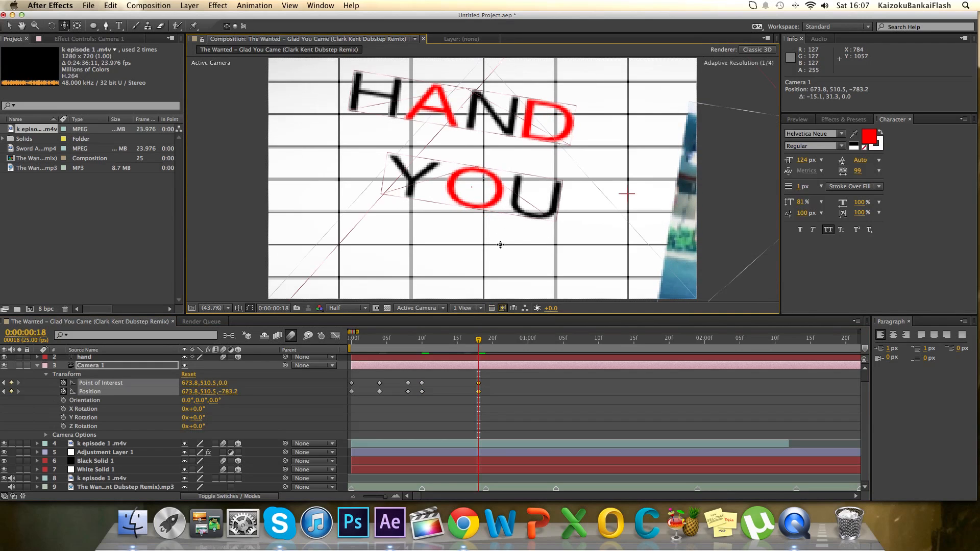
Preview the animation, end the work area at frame 20 and run a RAM preview of the shortened range.
click(797, 119)
click(880, 133)
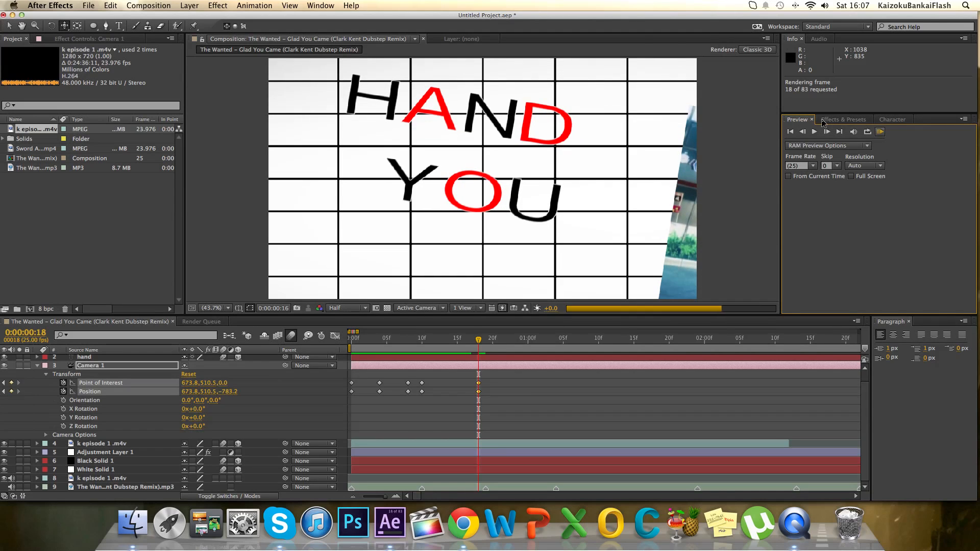
key(space)
key(space)
key(space)
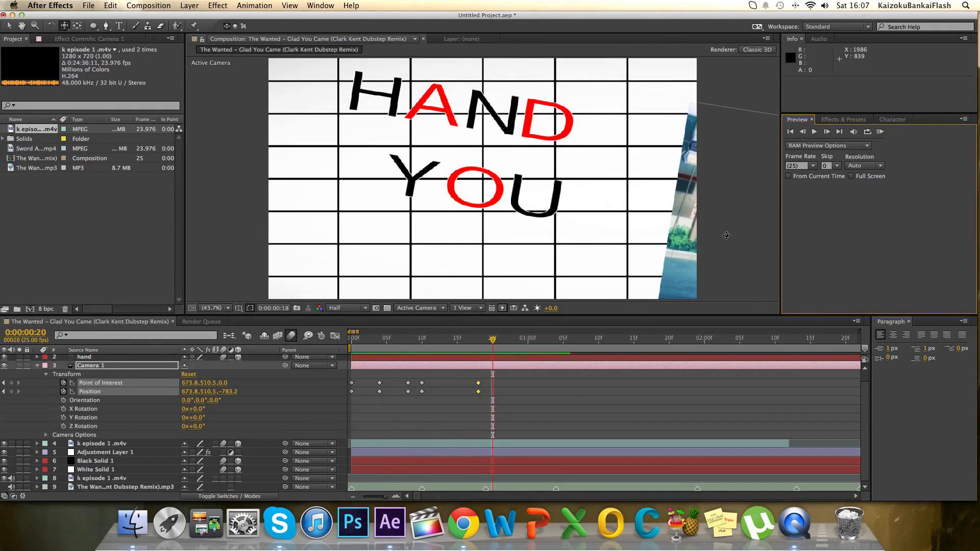
key(n)
click(880, 132)
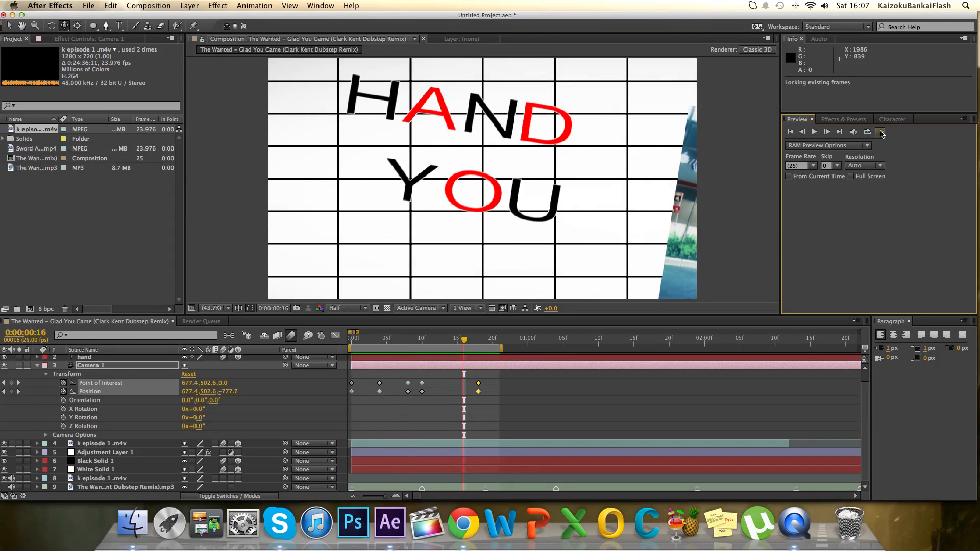
click(880, 133)
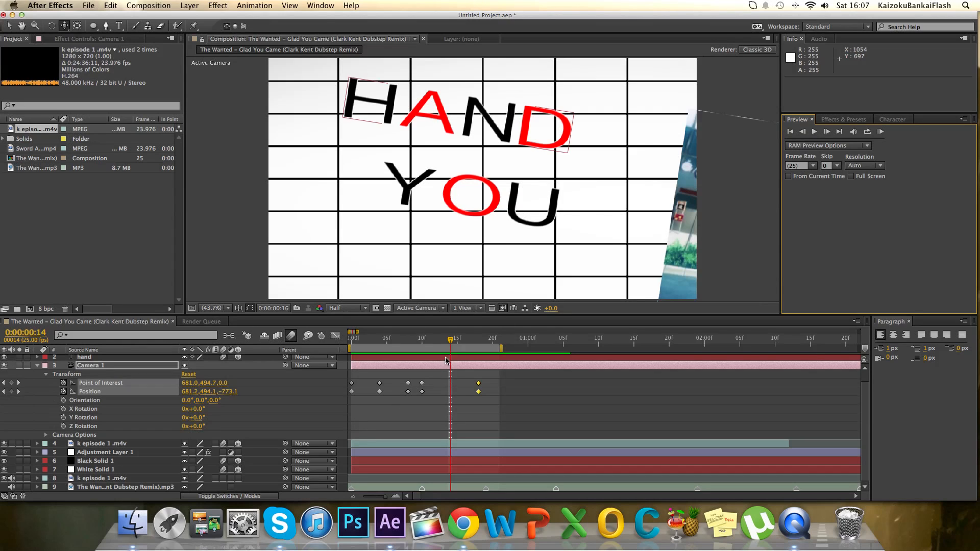
Reveal the you layer's keyframes and shift its Scale and Opacity keyframes three frames earlier, starting at frames 6 and 5.
drag(455, 342, 389, 352)
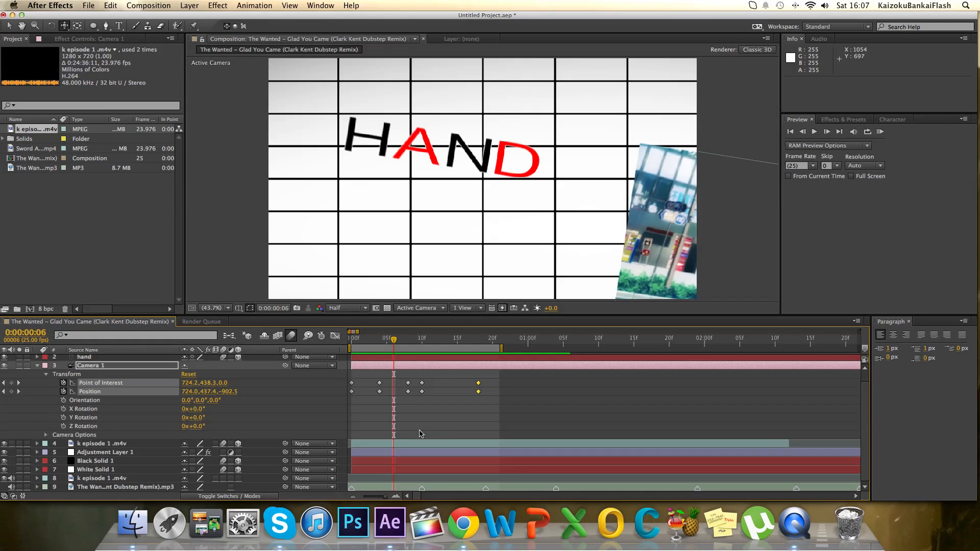
scroll(420, 434, up, 1)
click(407, 361)
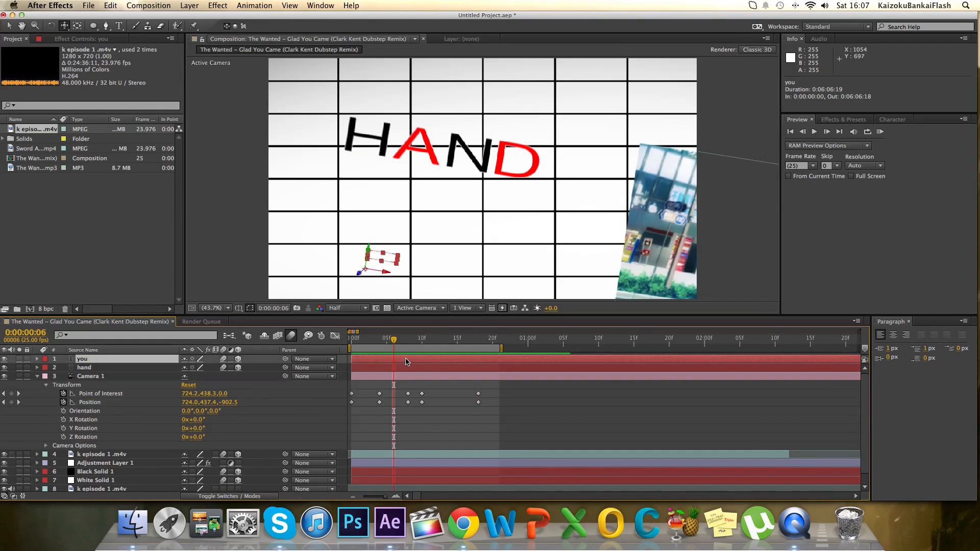
key(u)
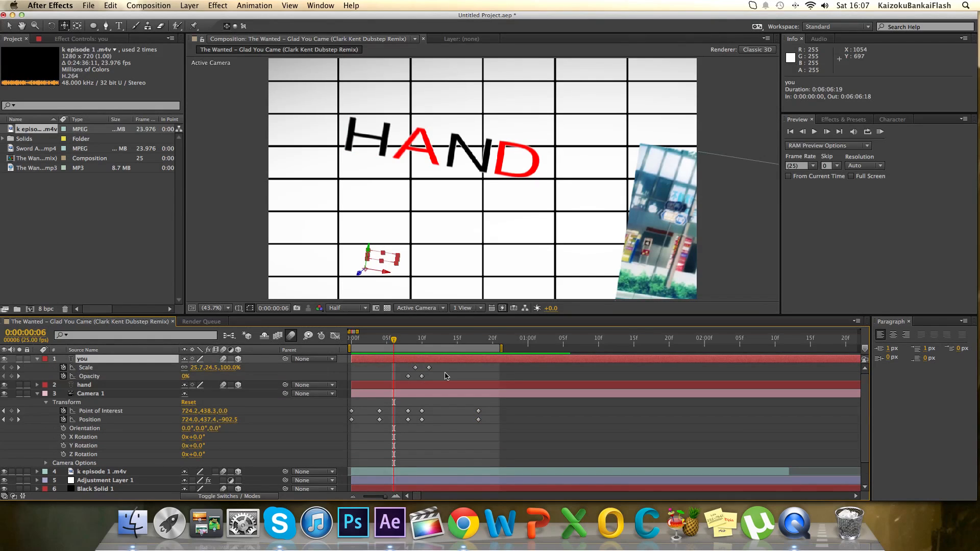
drag(432, 380, 397, 376)
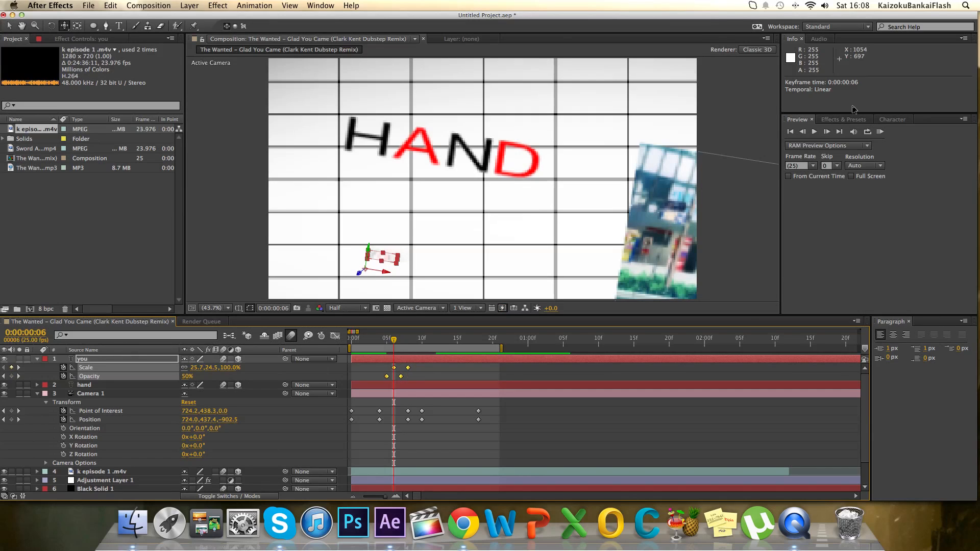
Shift the you layer's Scale and Opacity keyframes two frames earlier, starting at frames 4 and 3, and check the timing in RAM previews.
click(880, 133)
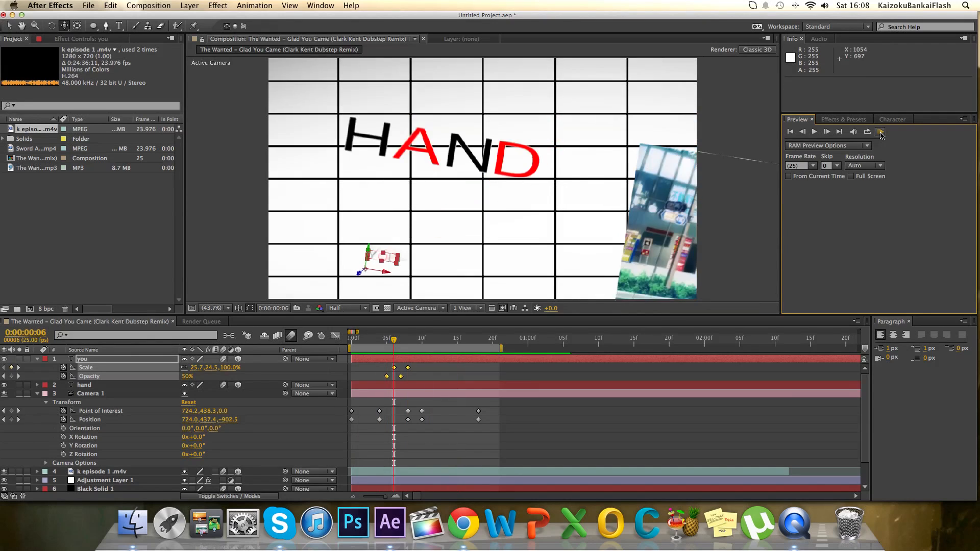
click(880, 132)
key(Page_Down)
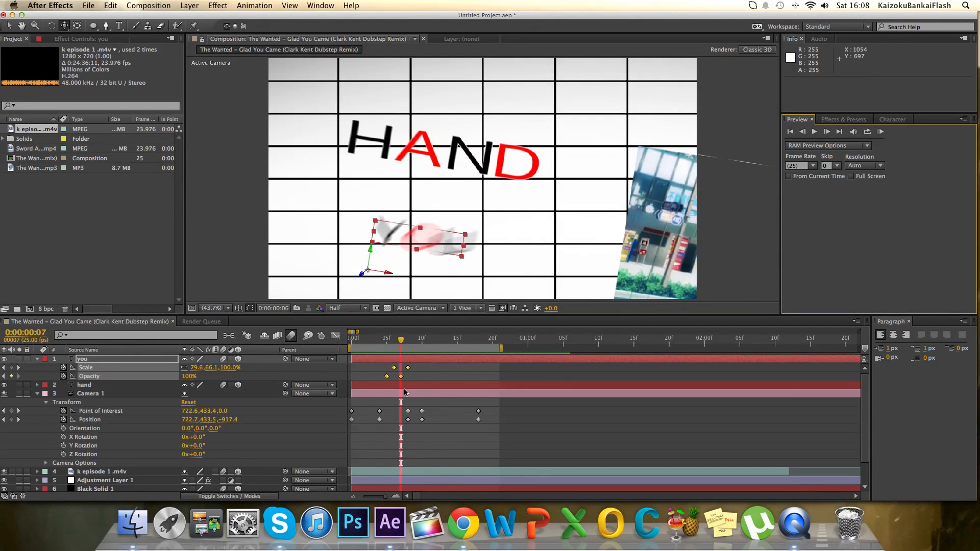
drag(402, 378, 388, 380)
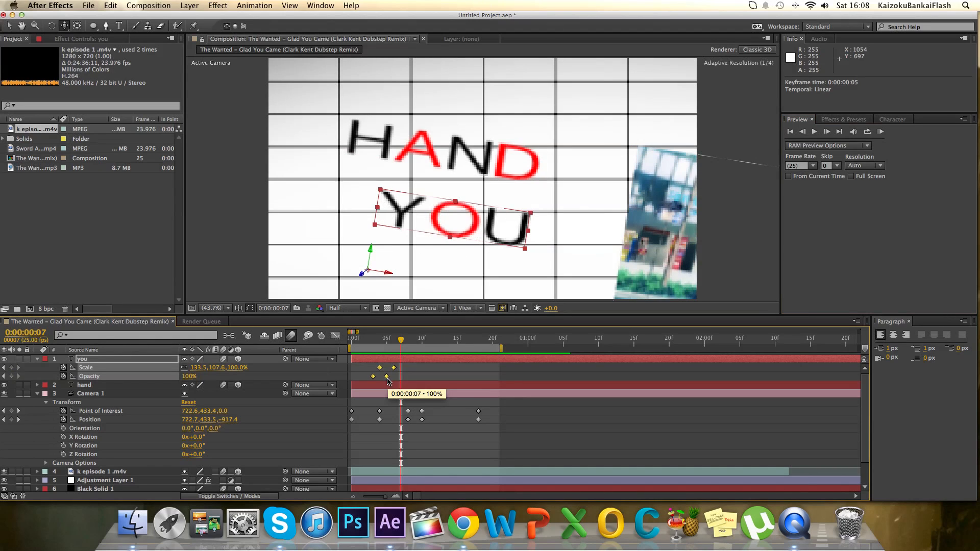
click(880, 132)
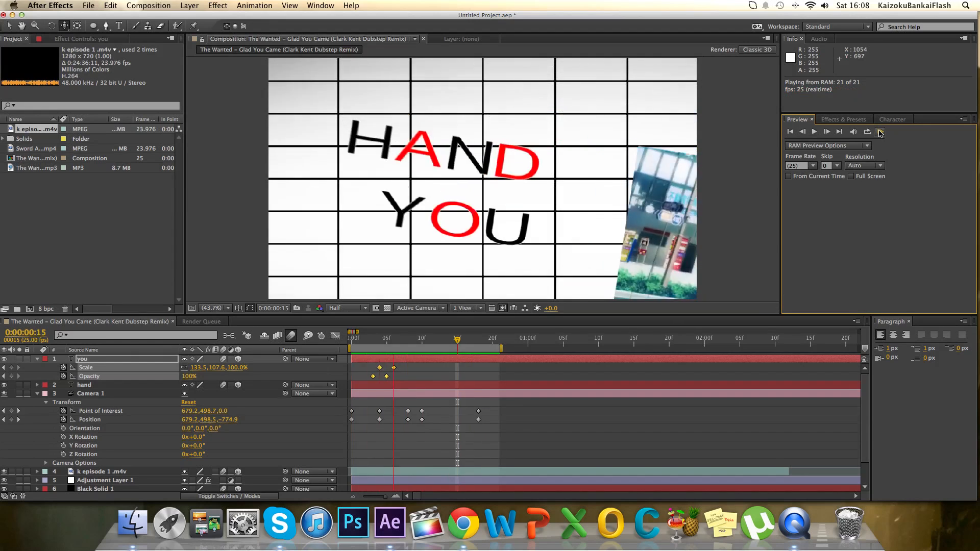
click(879, 133)
click(880, 133)
click(880, 134)
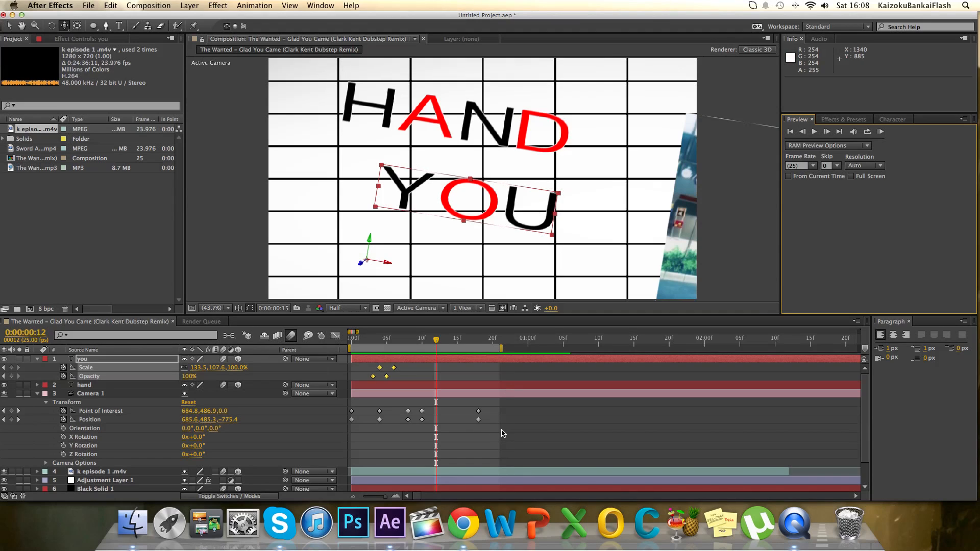
Delete Camera 1's Point of Interest and Position keyframes after frame 4 and dolly the camera in to about Z -676.3 at frame 4.
drag(503, 433, 403, 412)
key(Delete)
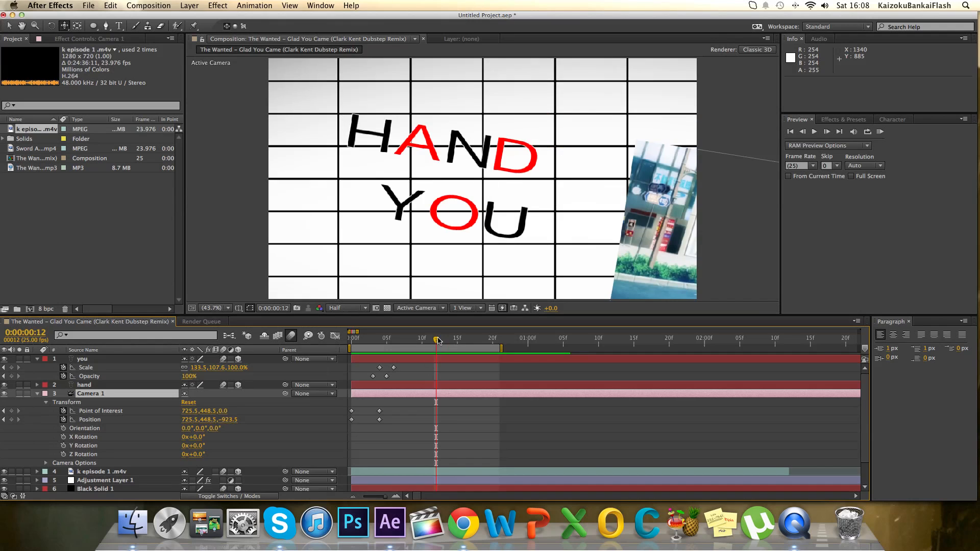
drag(438, 341, 382, 356)
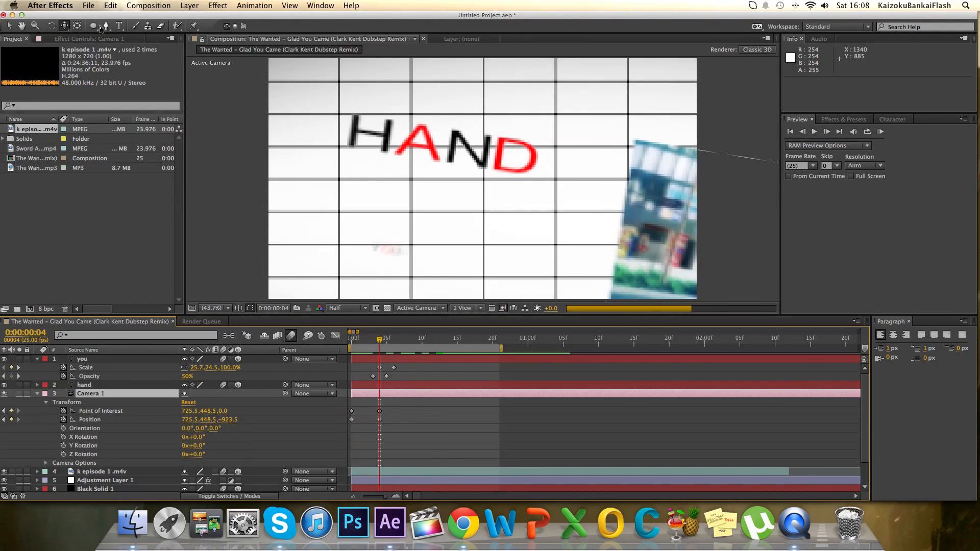
drag(65, 25, 82, 59)
drag(545, 92, 545, 139)
scroll(408, 388, down, 3)
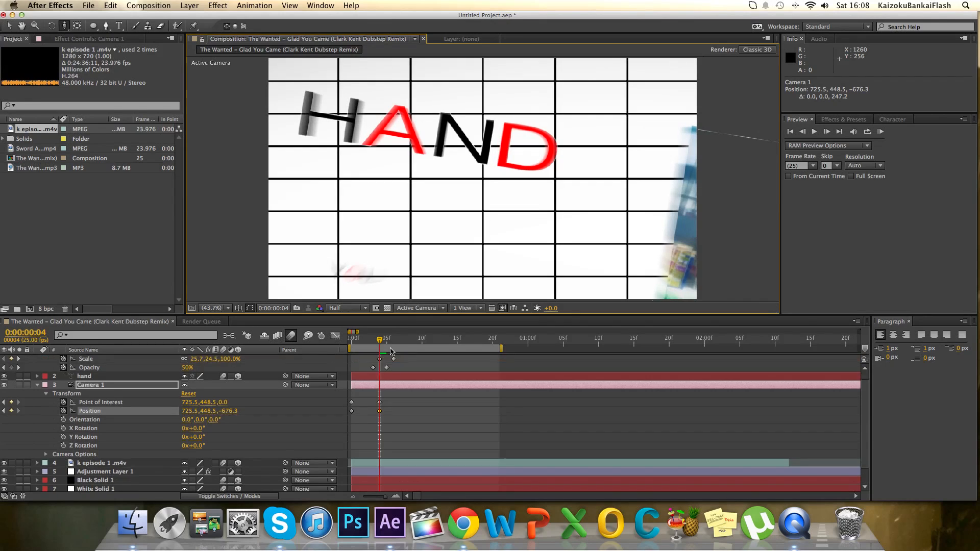
Track Camera 1 to about 712.4, 494.6, -676.3 at frame 10 and run a RAM preview.
drag(380, 341, 426, 346)
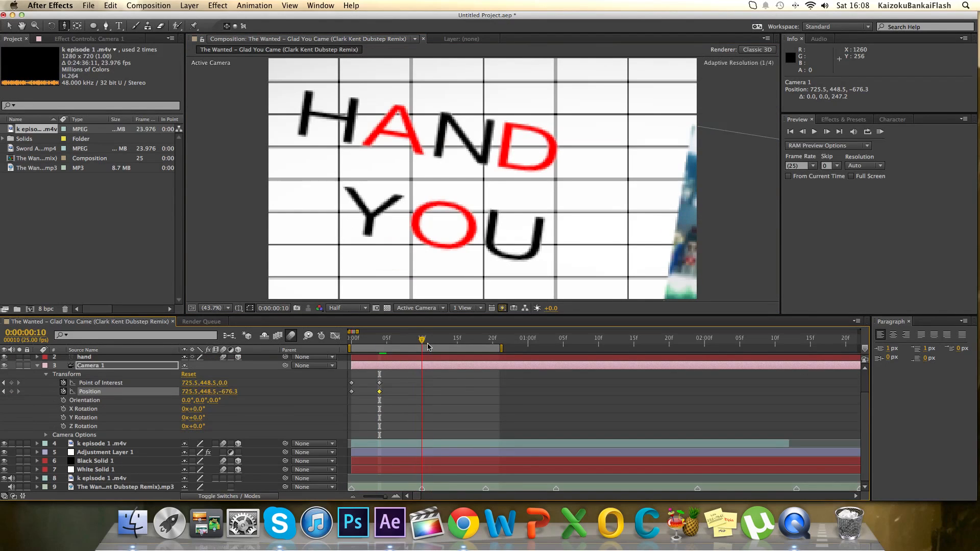
drag(62, 27, 94, 48)
drag(475, 174, 482, 147)
click(880, 132)
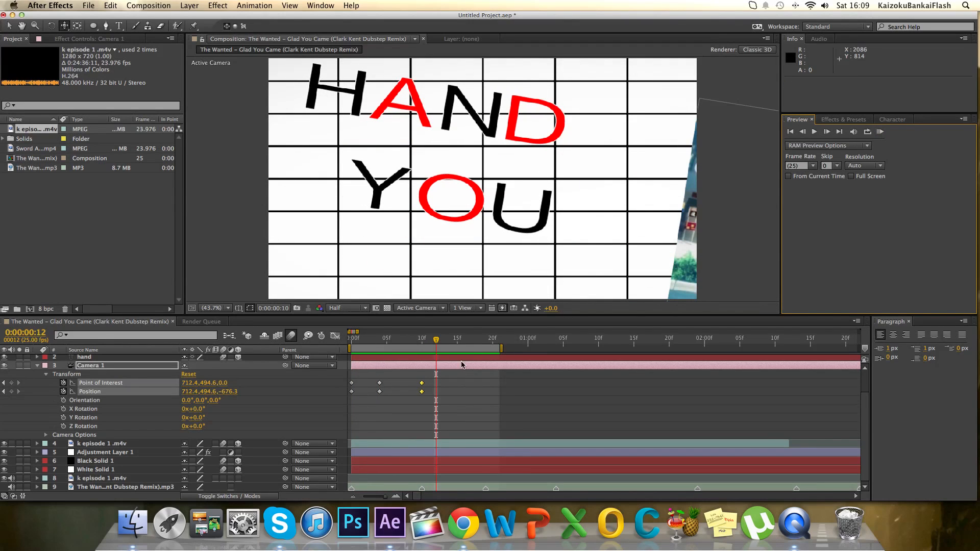
drag(431, 346, 422, 346)
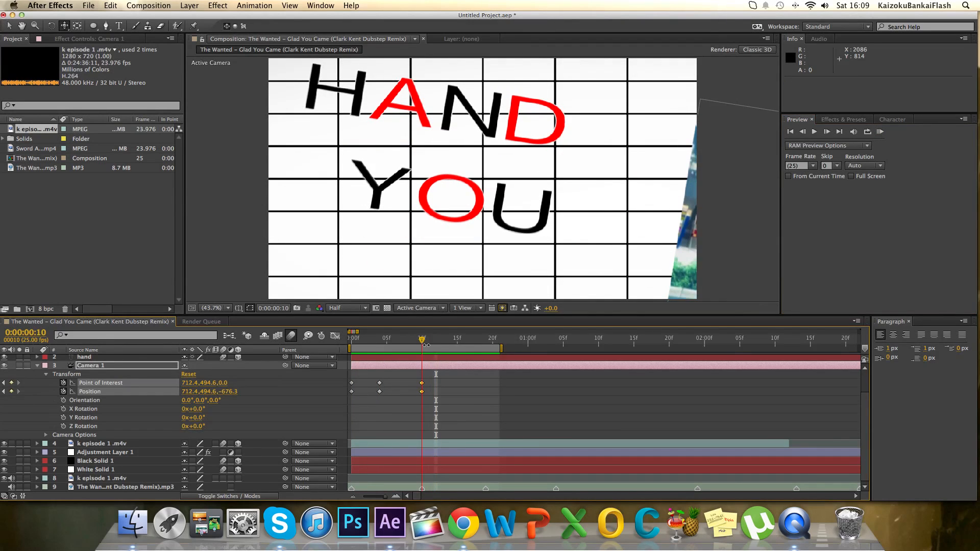
Duplicate the you text layer, replace the copy's text with "another" and place it below YOU at about 172.5, 741.6, -0.5.
click(37, 366)
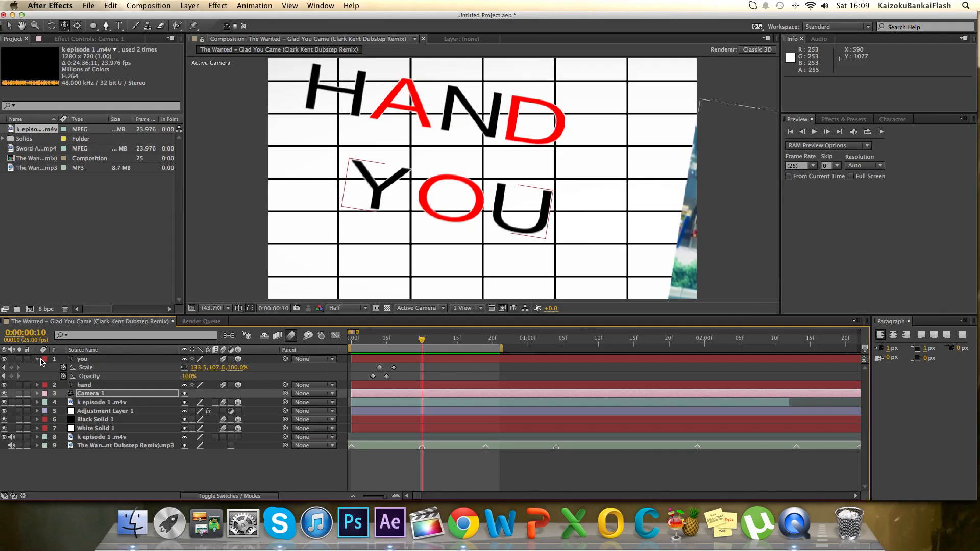
click(37, 358)
click(120, 26)
click(112, 359)
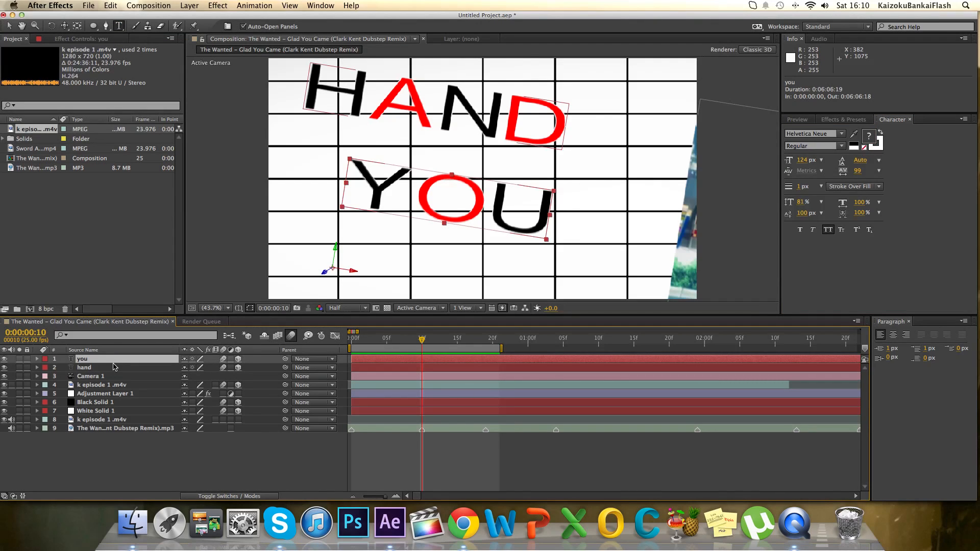
key(super+d)
drag(500, 220, 355, 204)
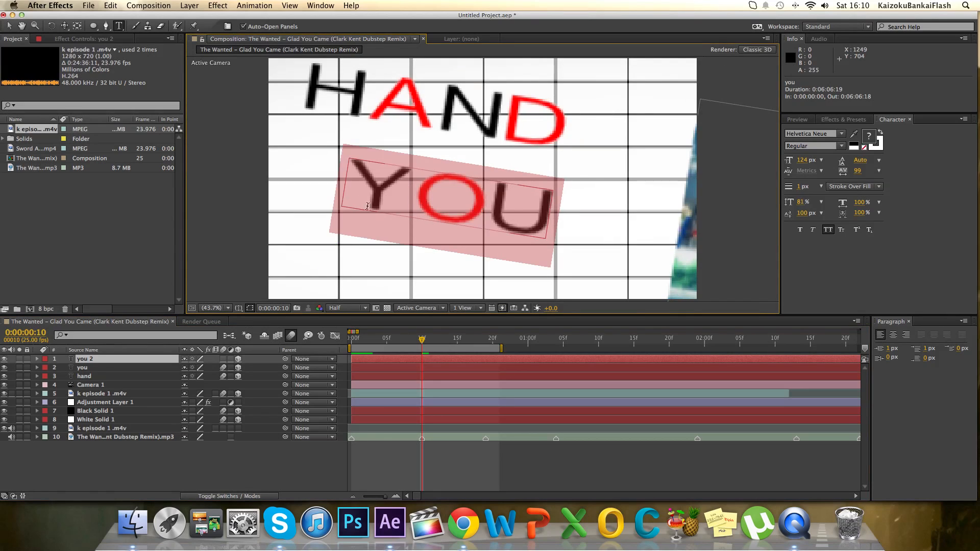
click(355, 204)
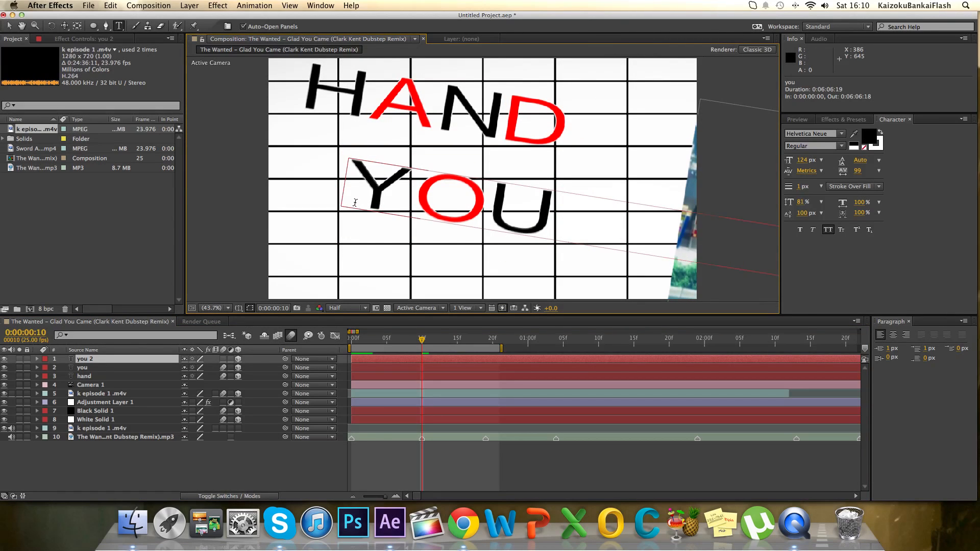
text(another)
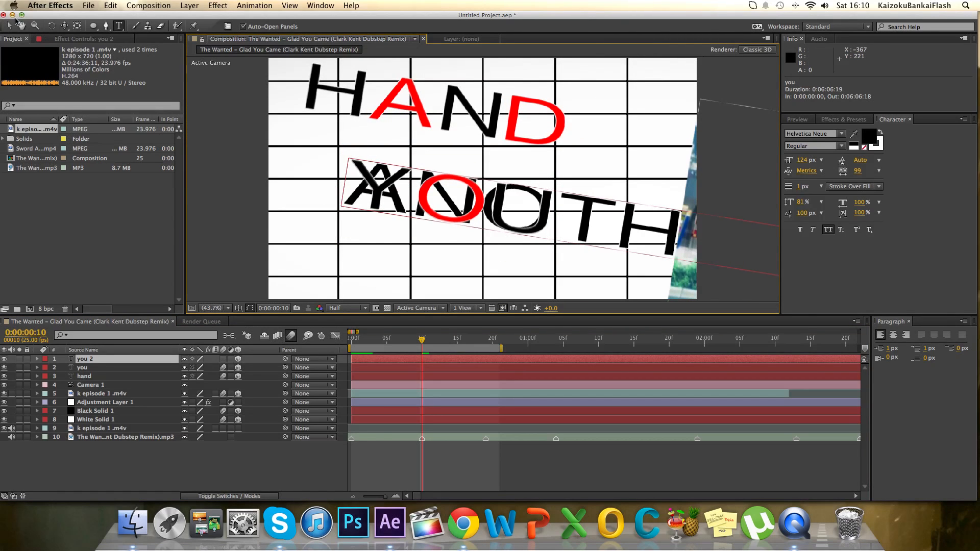
click(9, 24)
drag(719, 217, 567, 277)
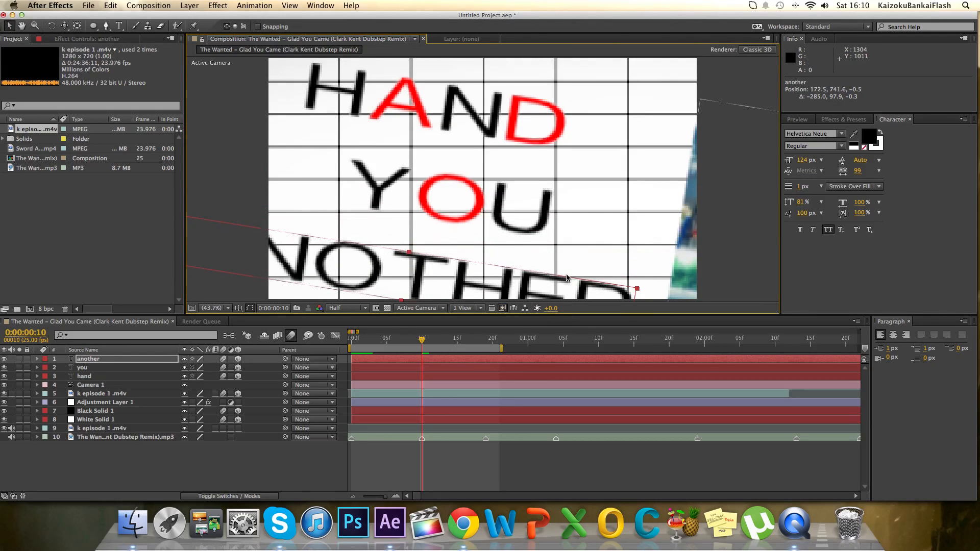
Color the letters HE and N of the word ANOTHER red.
click(120, 26)
drag(565, 298, 470, 296)
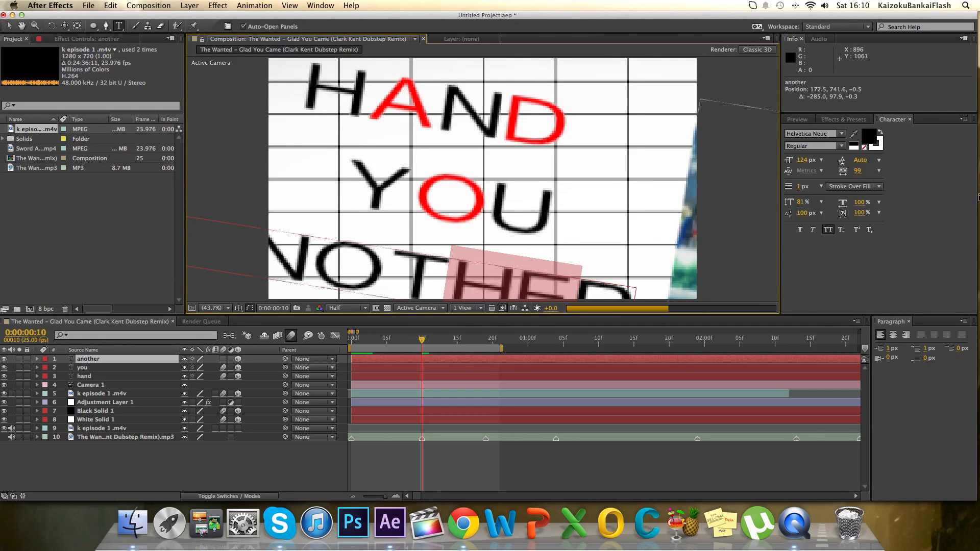
click(867, 138)
drag(811, 197, 832, 161)
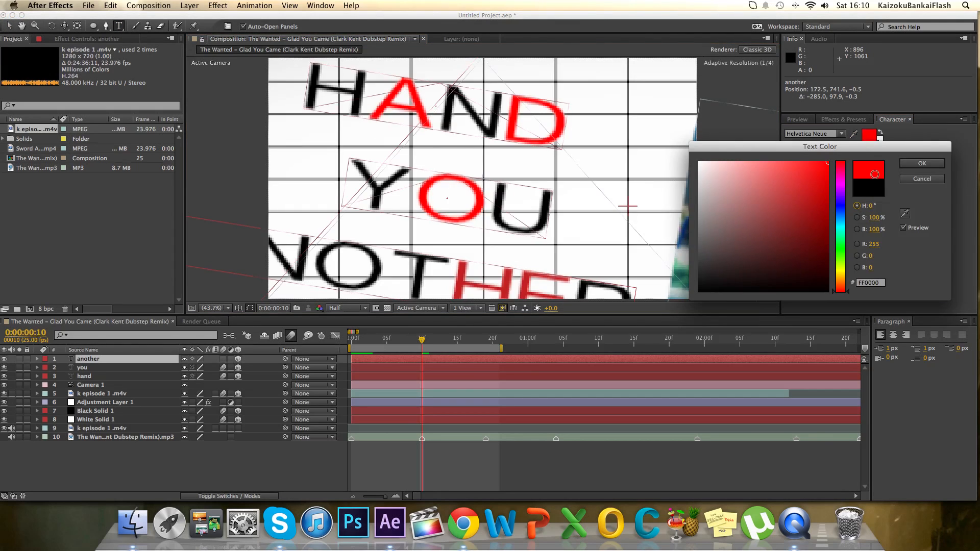
click(915, 163)
drag(315, 258, 267, 254)
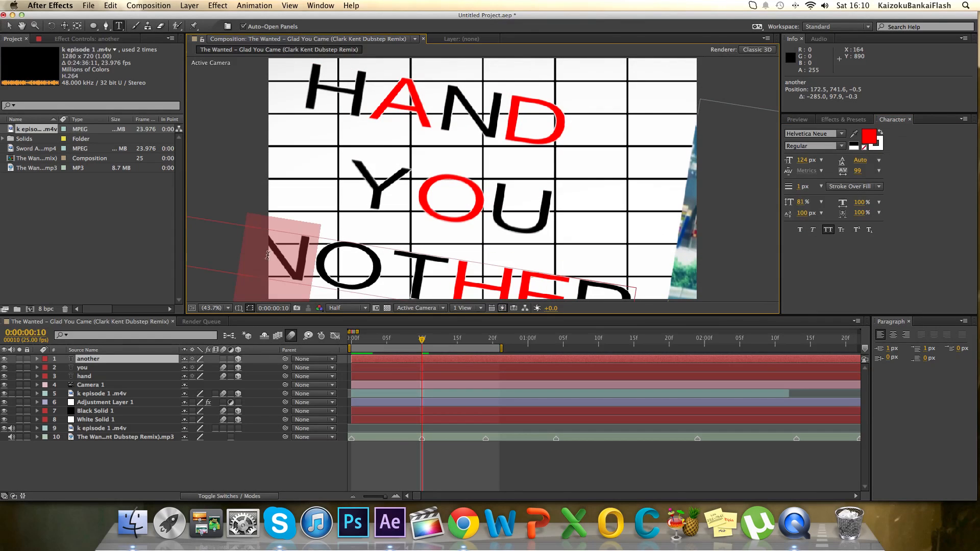
click(871, 139)
click(825, 165)
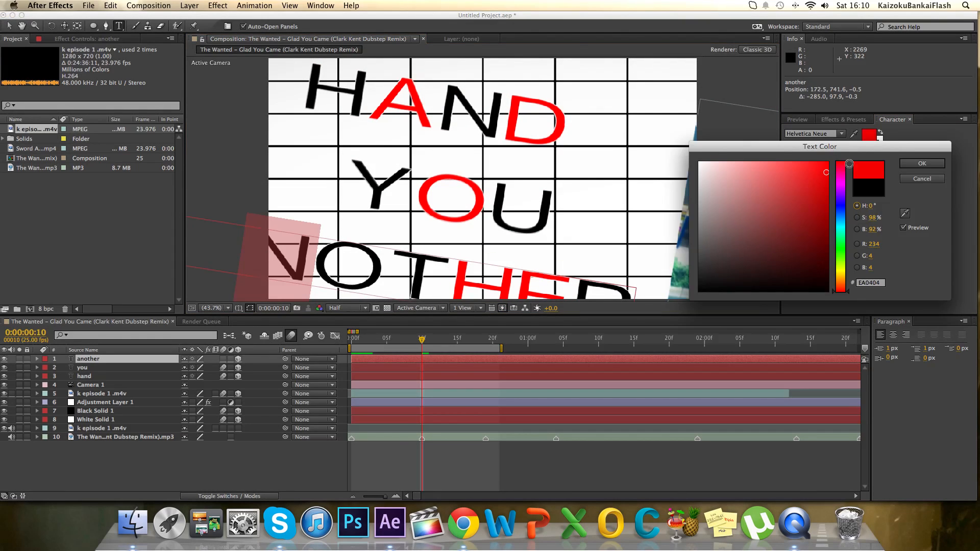
click(922, 164)
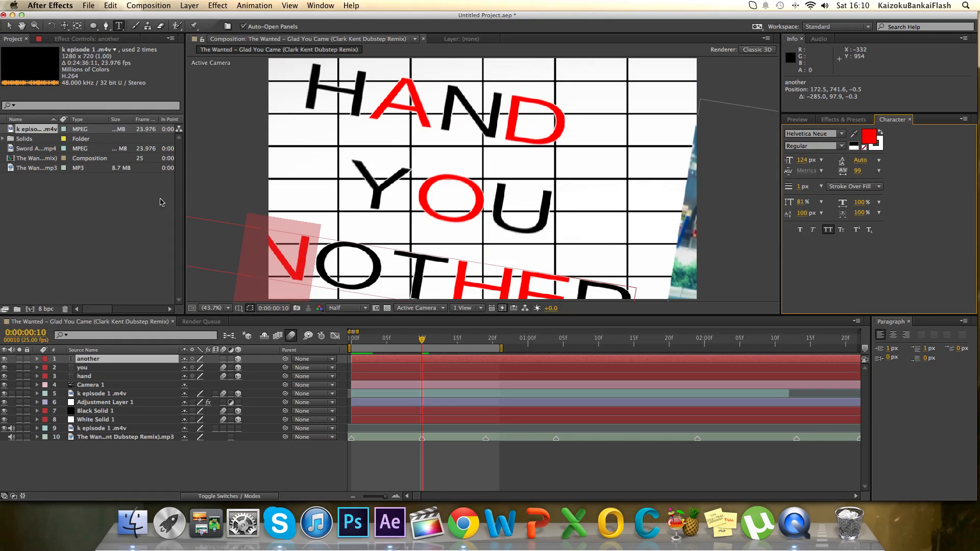
Expand Camera 1's properties and move its last Point of Interest and Position keyframes two frames earlier, to frame 8.
click(65, 26)
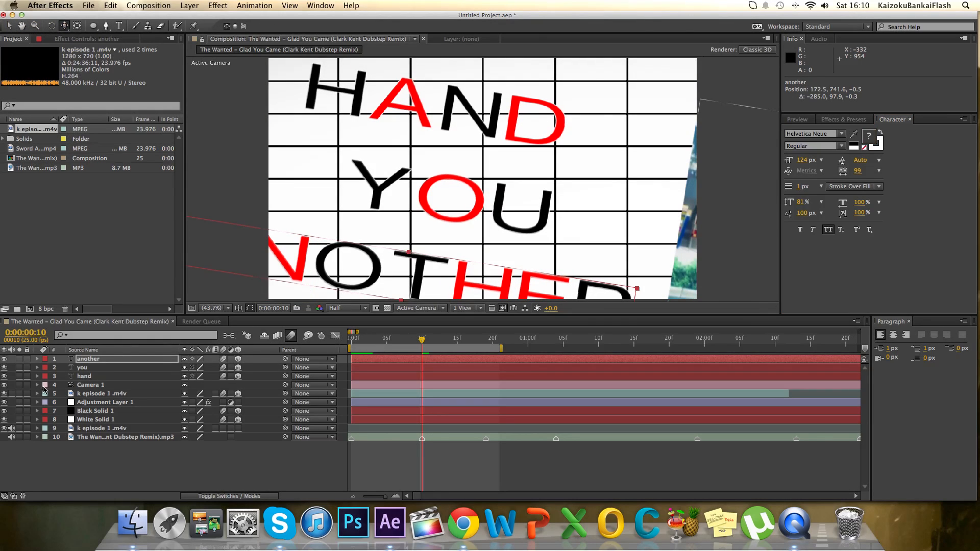
click(38, 386)
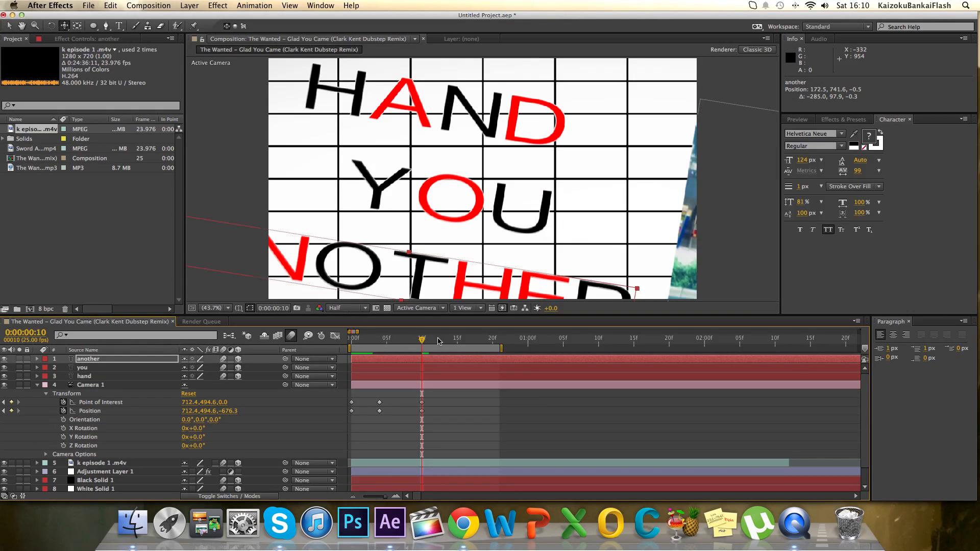
drag(430, 414, 409, 406)
Pull Camera 1 back and track it to about 613.1, 504.1, -820.8 at frame 10, framing the whole word ANOTHER.
click(63, 27)
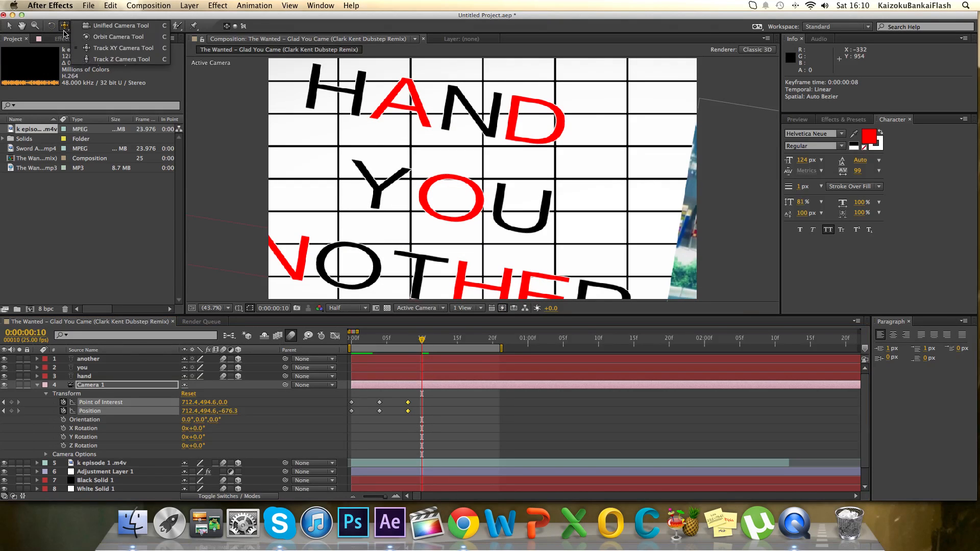
click(97, 59)
drag(403, 94, 402, 121)
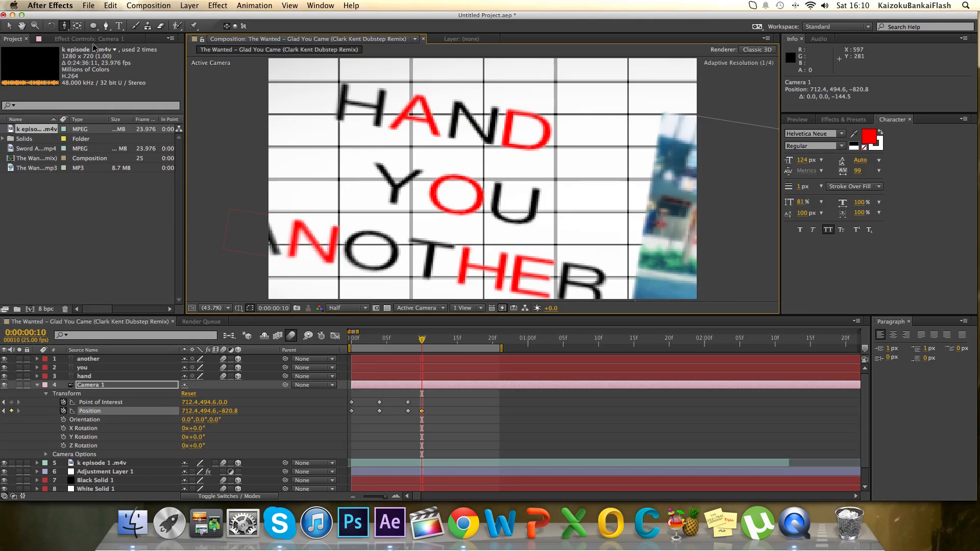
click(65, 27)
click(91, 48)
drag(316, 116, 365, 112)
mouse_move(416, 351)
mouse_down()
mouse_move(357, 344)
mouse_move(422, 339)
mouse_up()
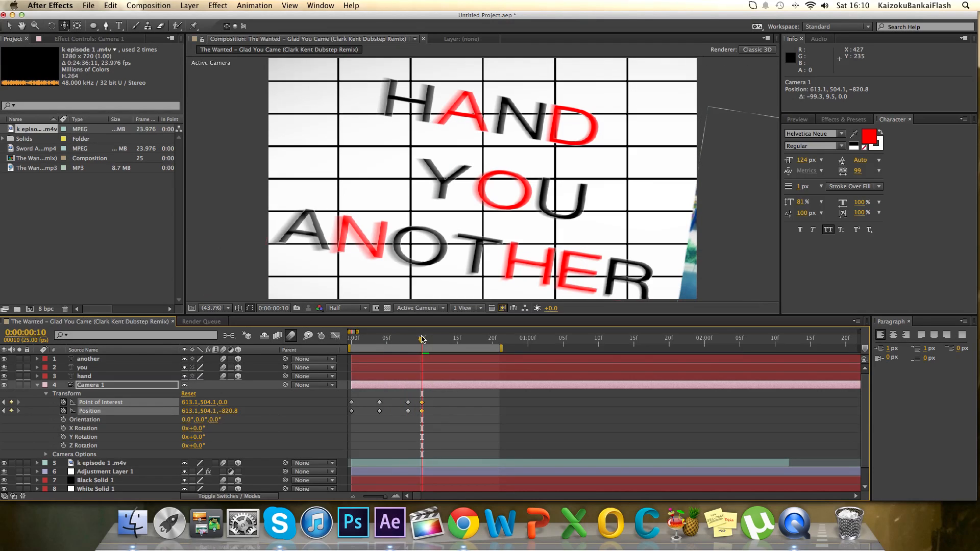
click(37, 385)
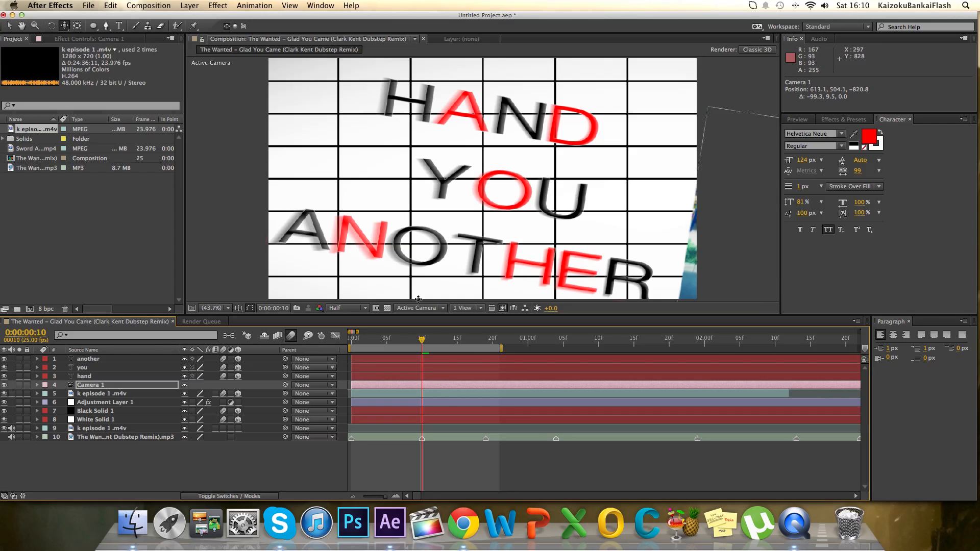
Reveal the another layer's keyframes and shift its Scale and Opacity keyframes ten frames later, starting at frames 14 and 13.
click(432, 360)
key(s)
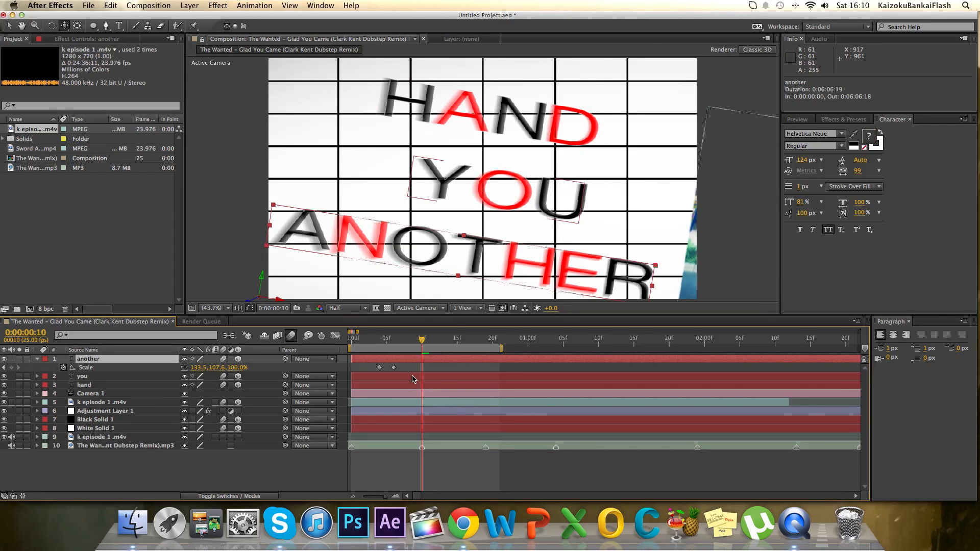
key(s)
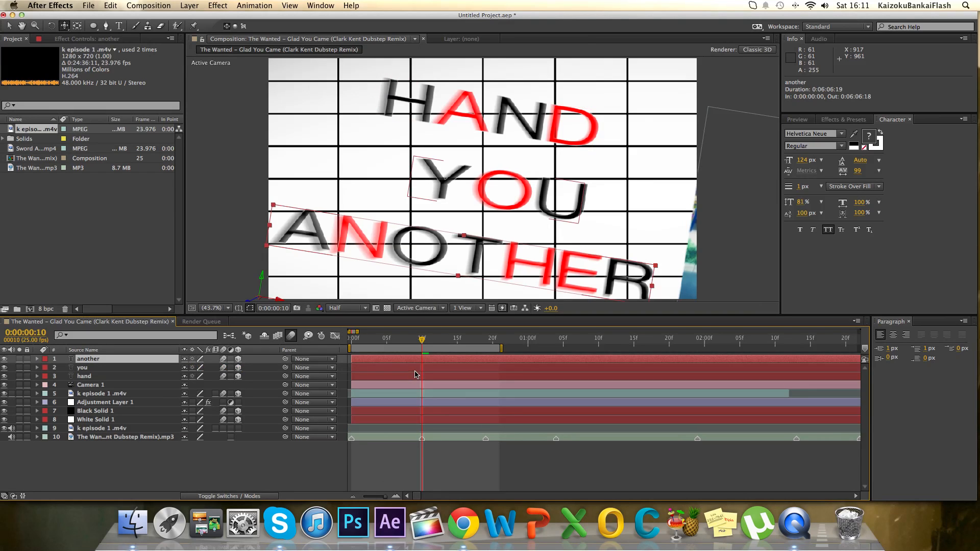
key(u)
drag(368, 367, 456, 378)
drag(424, 341, 471, 341)
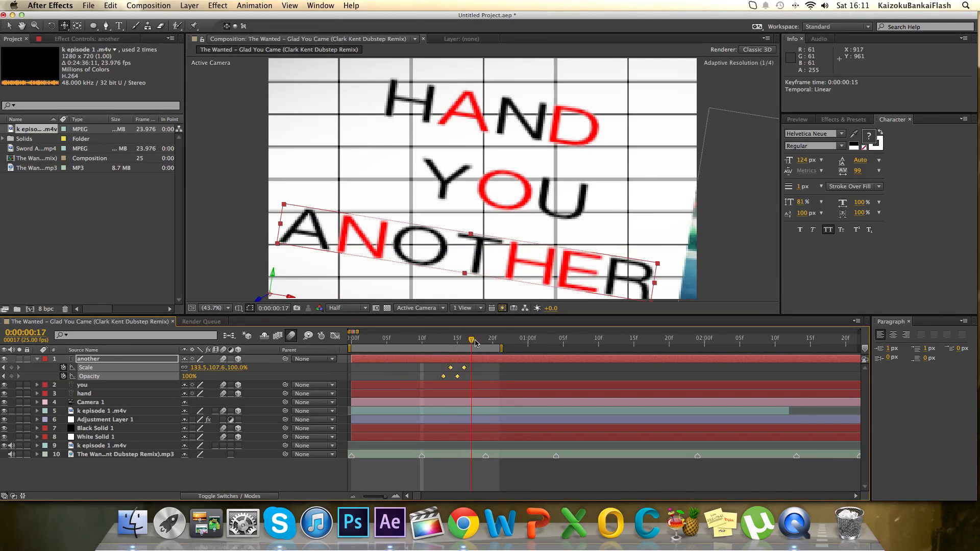
Run a RAM preview of the animation and extend the work area's end to 0:00:01:03.
click(799, 120)
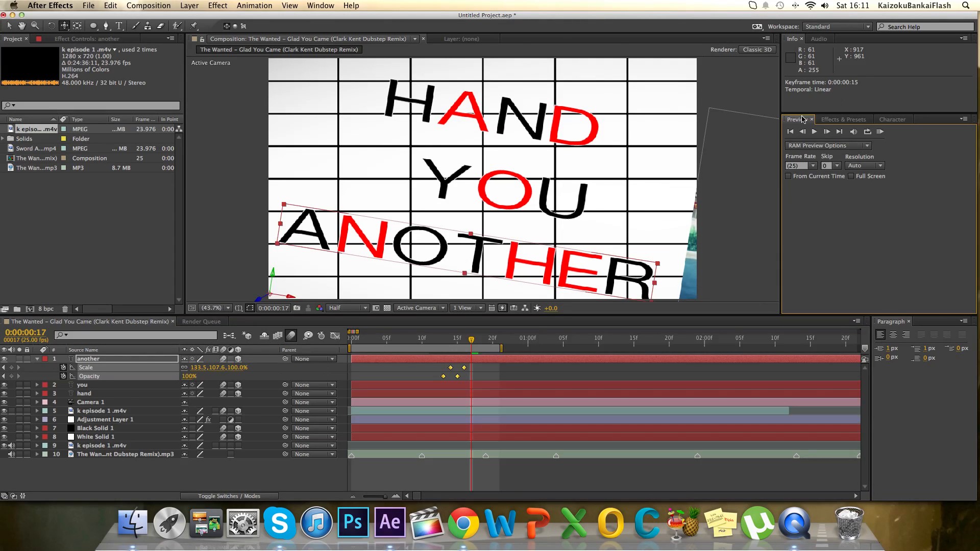
click(881, 132)
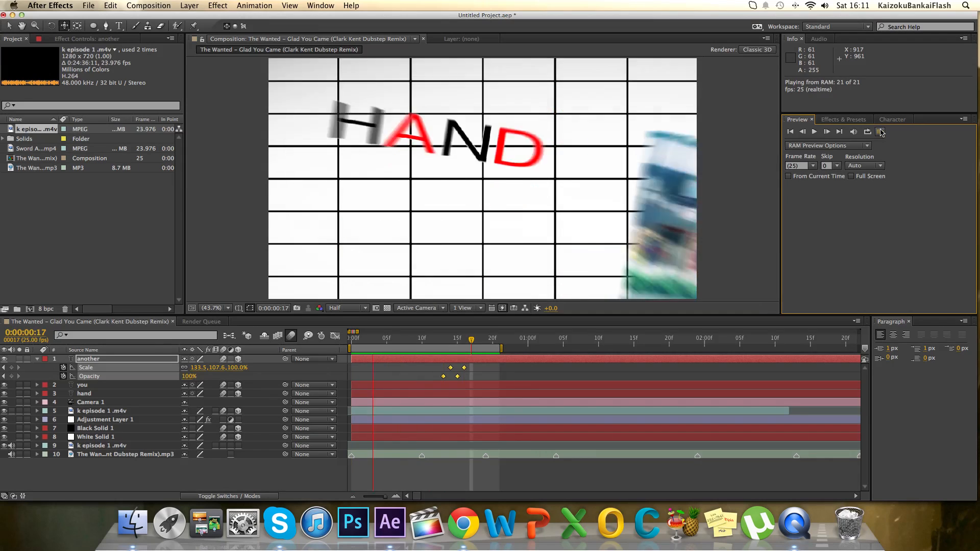
click(882, 133)
key(Page_Down)
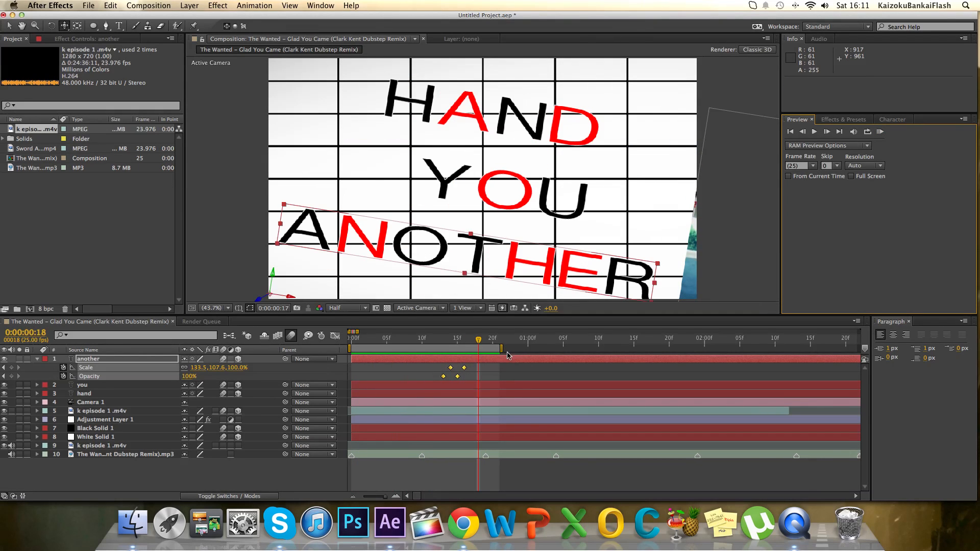
drag(501, 349, 557, 340)
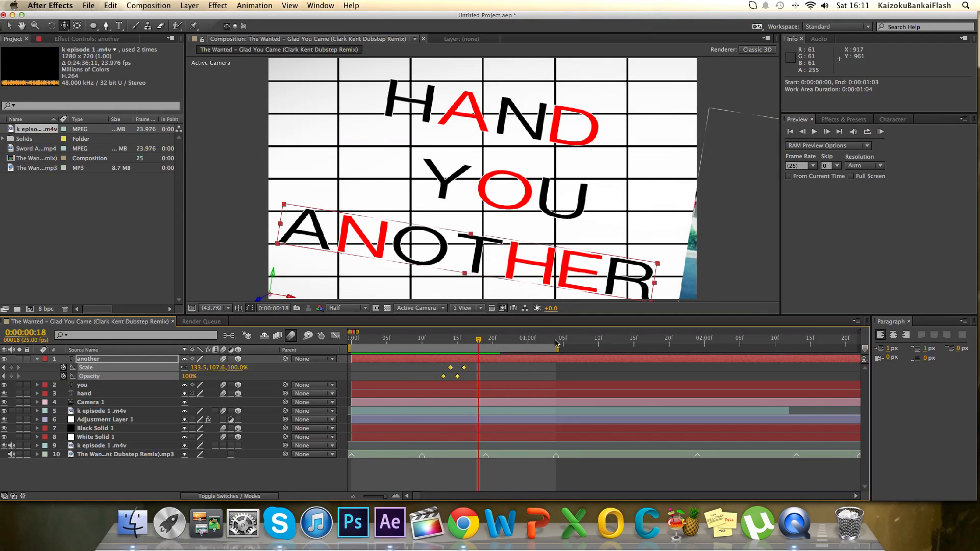
Play a RAM preview of the opening word animation and collapse the another layer's properties.
click(881, 132)
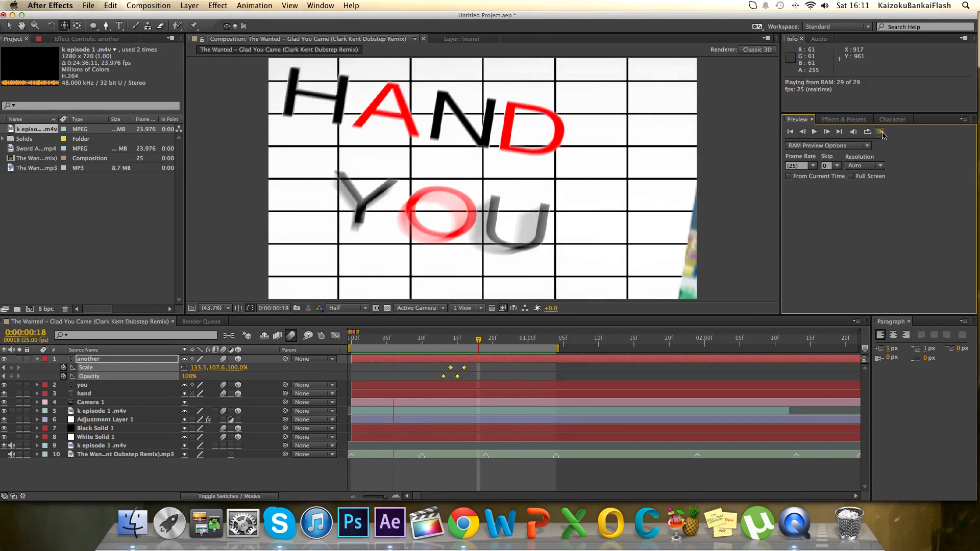
click(881, 132)
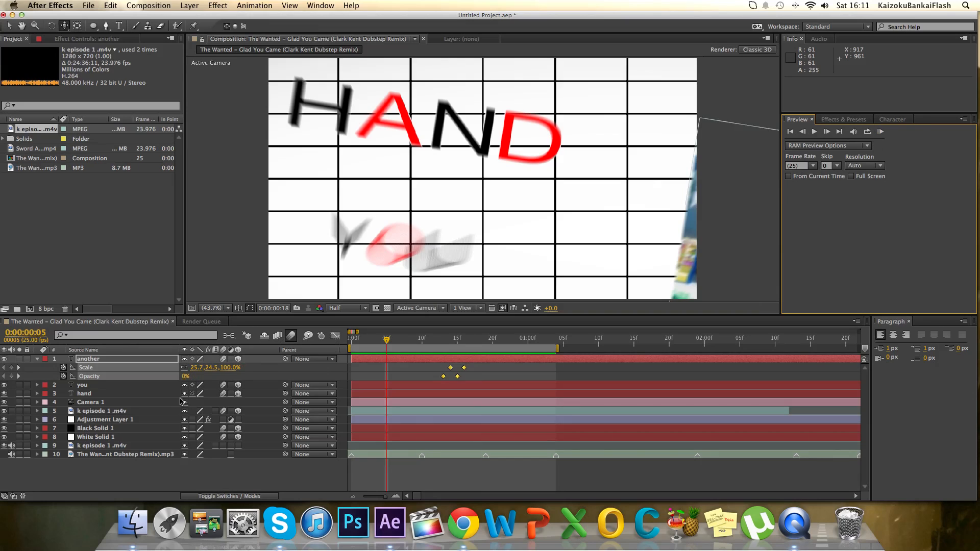
click(38, 359)
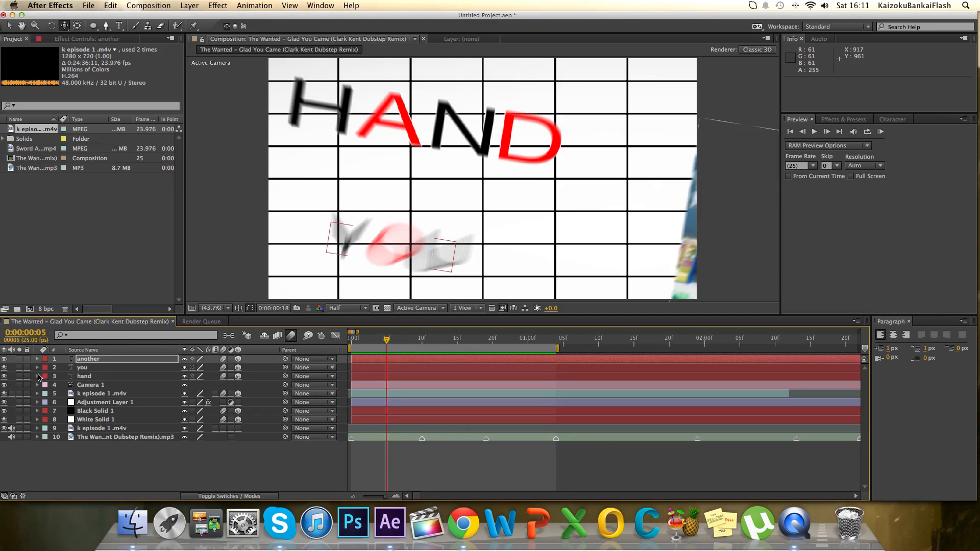
Delete Camera 1's last Point of Interest and Position keyframes and move the preceding pair to frame 12.
click(37, 386)
drag(387, 343, 415, 341)
drag(442, 418, 422, 411)
key(Delete)
scroll(404, 408, down, 2)
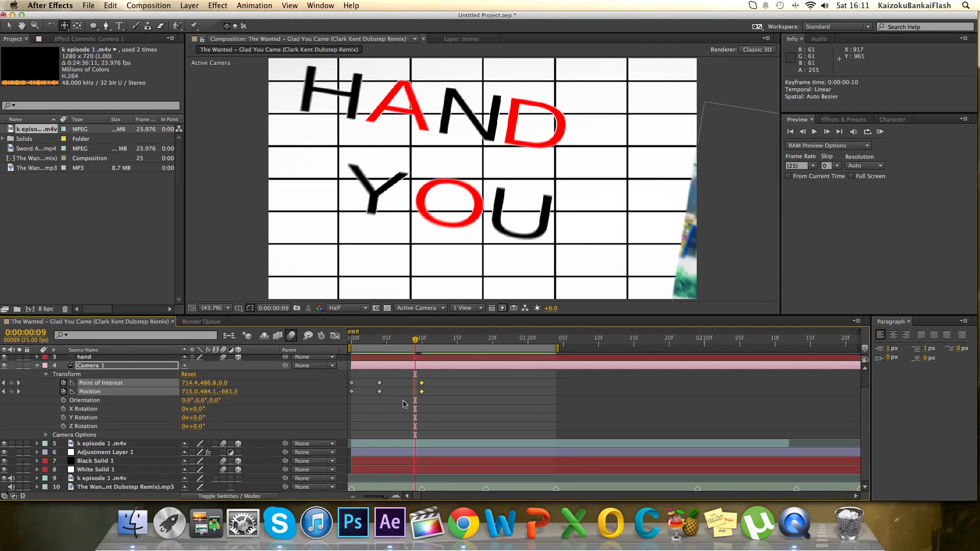
mouse_move(414, 343)
mouse_down()
mouse_move(451, 345)
mouse_move(421, 349)
mouse_up()
drag(424, 391, 437, 392)
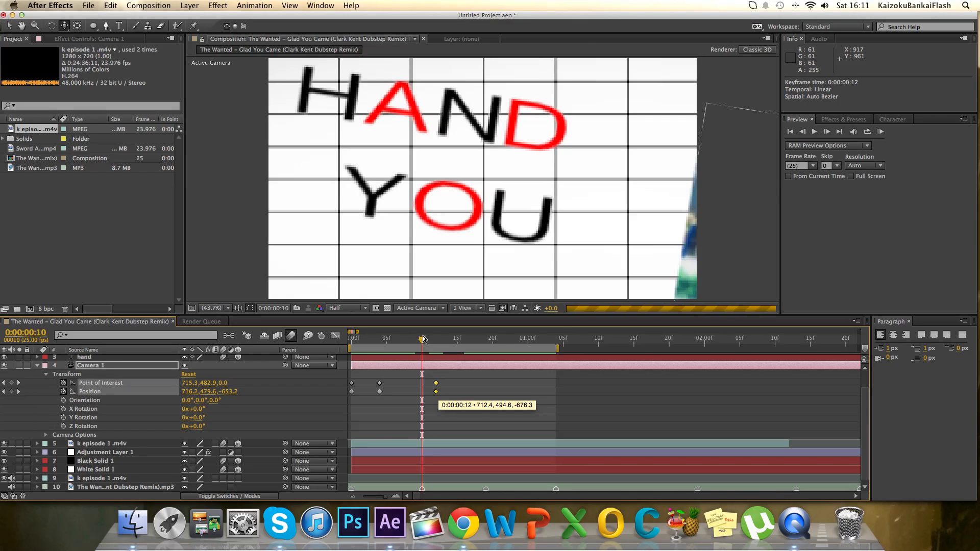
At frame 14, pull Camera 1 back to a Z position of about -827.7 and track it across the words.
drag(423, 340, 450, 341)
click(65, 26)
click(76, 59)
drag(448, 140, 446, 168)
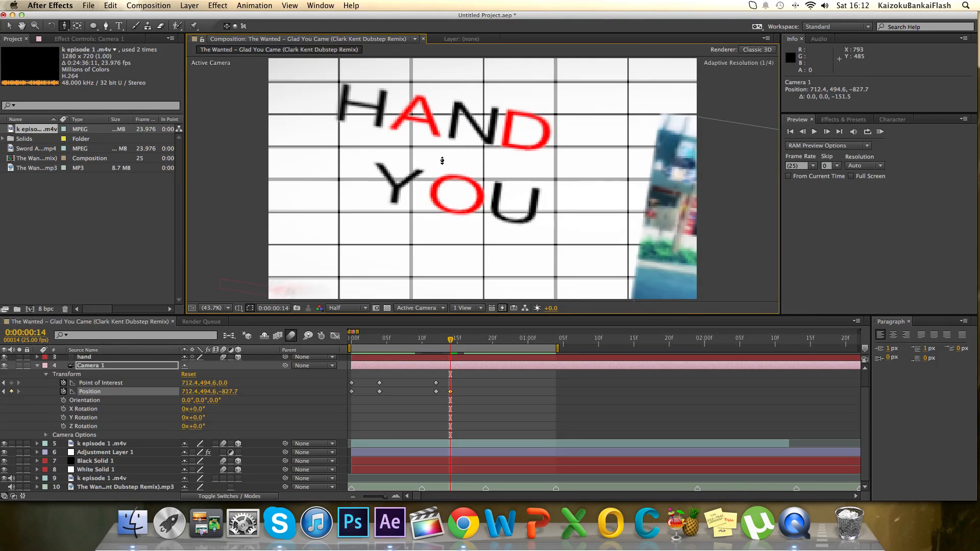
click(64, 26)
click(77, 51)
drag(459, 153, 498, 129)
At 0:00:01:04, track Camera 1 to about 556.9, 538.3, -827.7 so all three words are framed.
click(455, 338)
drag(456, 338, 556, 339)
drag(451, 238, 477, 236)
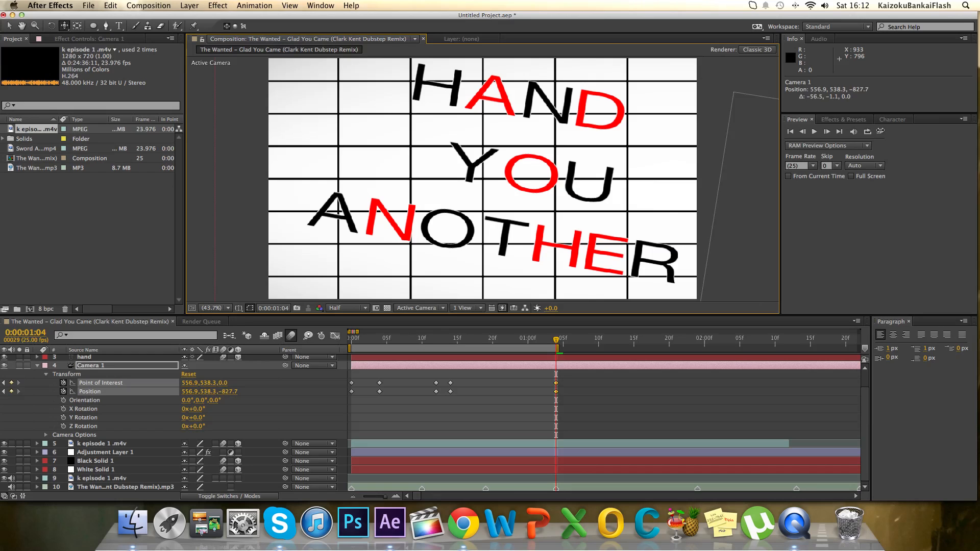
Run a RAM preview of the camera move, then extend the work area's end to 0:00:01:23 and preview again.
click(880, 132)
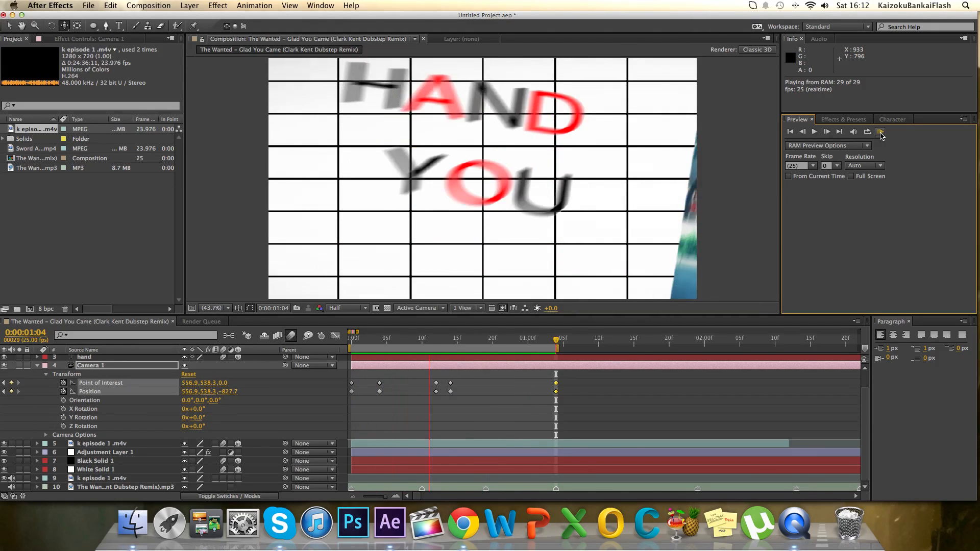
click(880, 134)
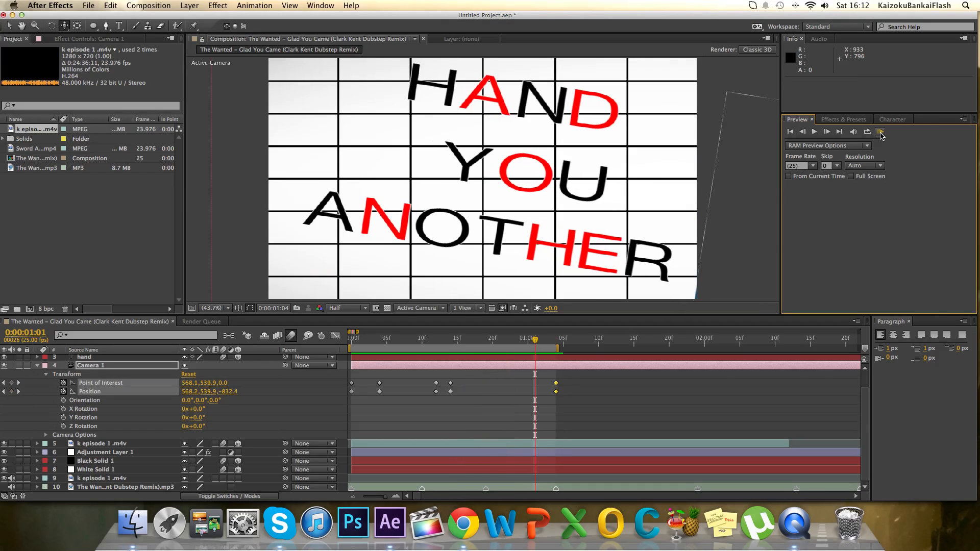
drag(560, 345, 701, 356)
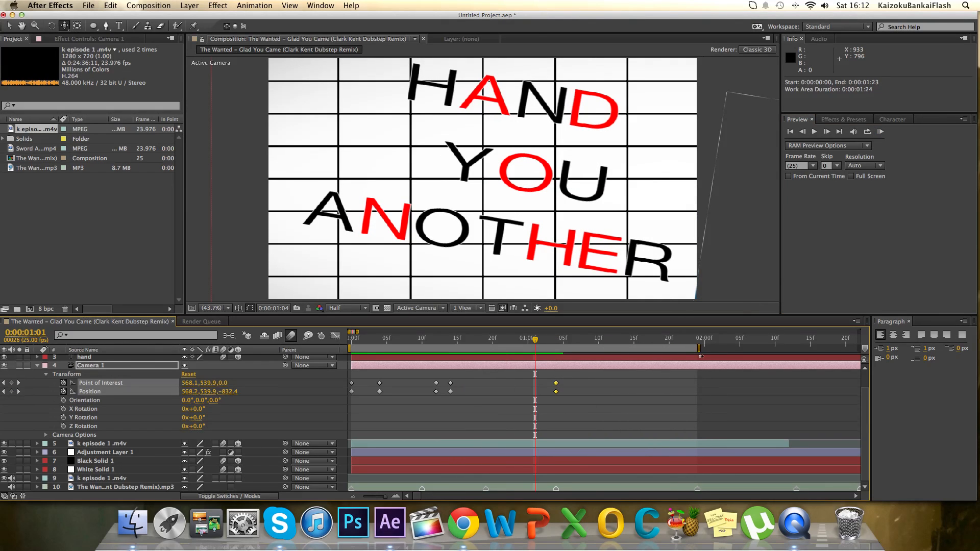
click(878, 133)
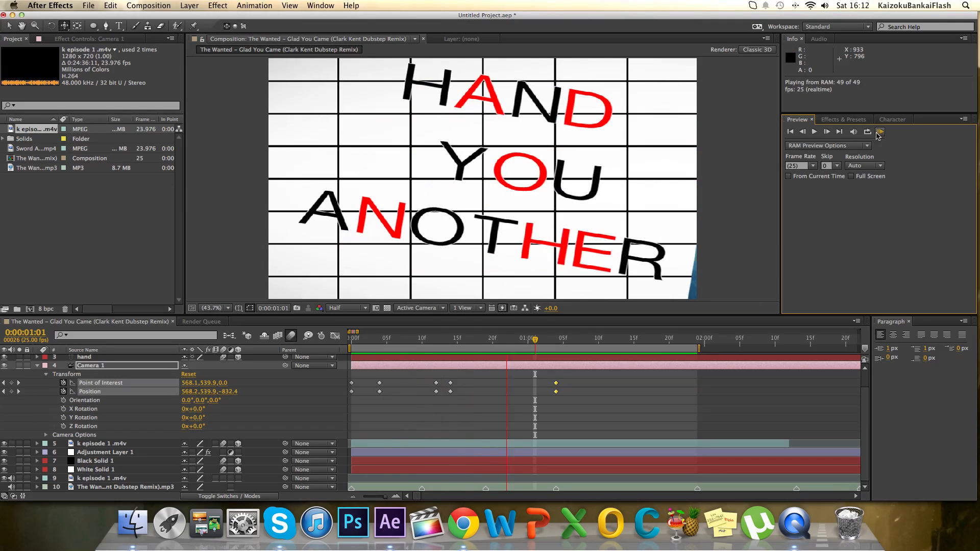
Move Camera 1's last Point of Interest and Position keyframes earlier, to frame 21.
drag(567, 338, 555, 339)
scroll(555, 423, up, 2)
scroll(554, 423, down, 2)
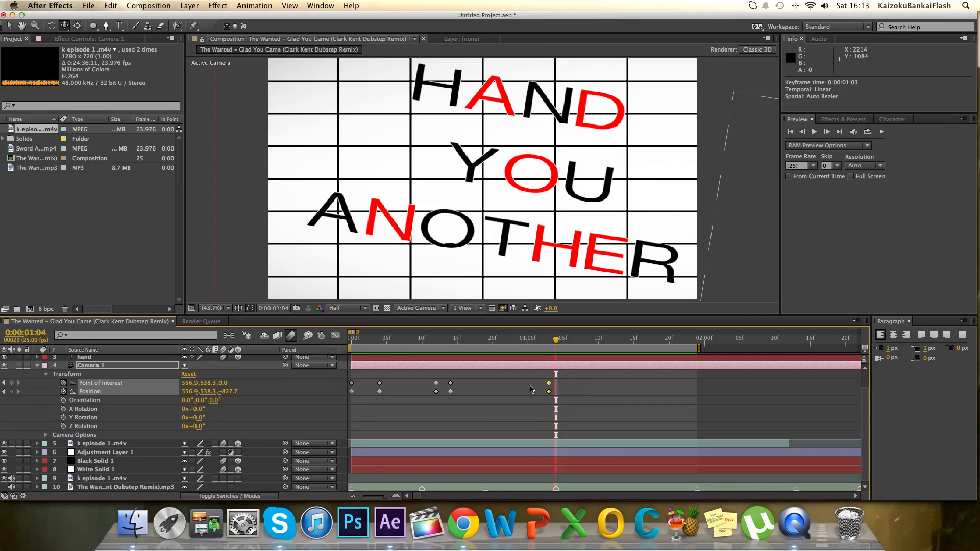
drag(556, 391, 518, 391)
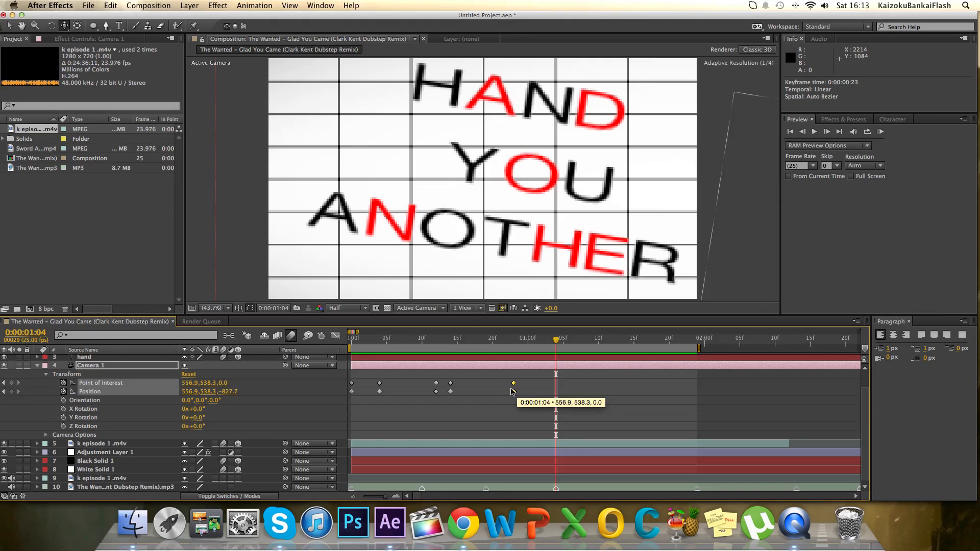
drag(556, 343, 546, 348)
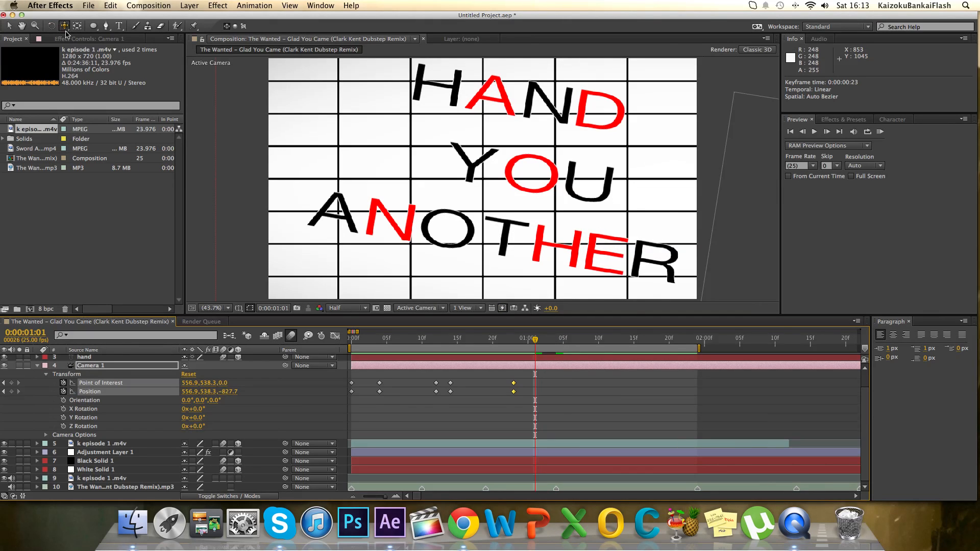
drag(524, 399, 512, 389)
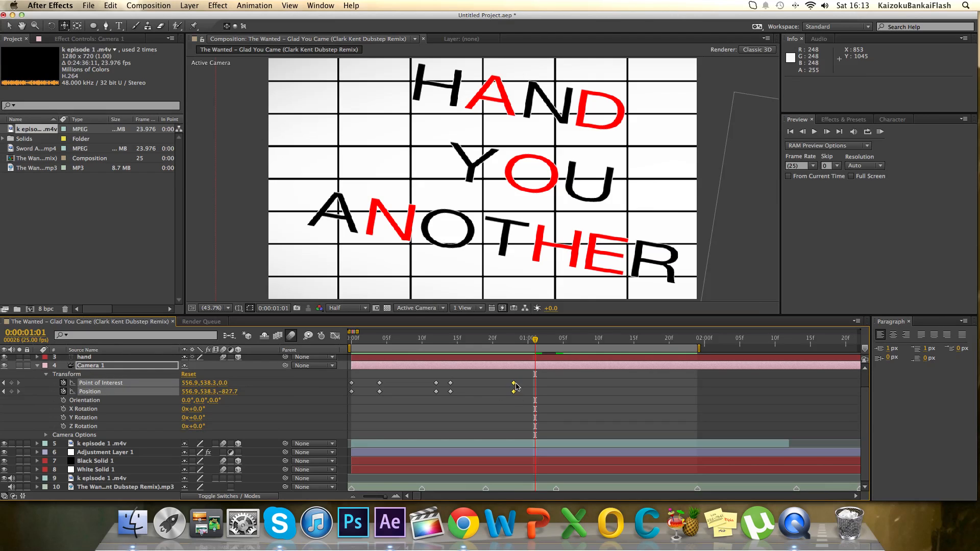
click(514, 386)
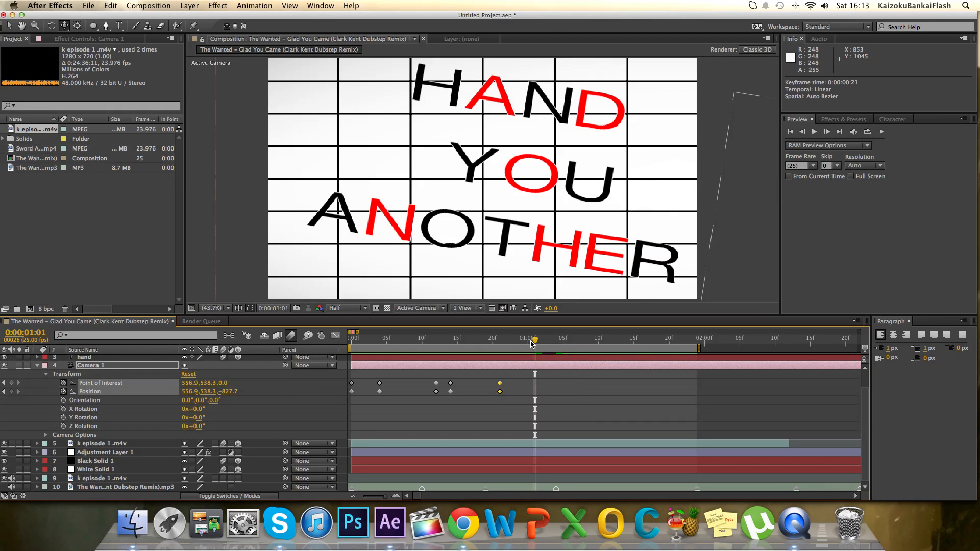
At 0:00:01:00, pull Camera 1 back to a Z position of about -1004.8.
click(499, 349)
drag(508, 348, 522, 347)
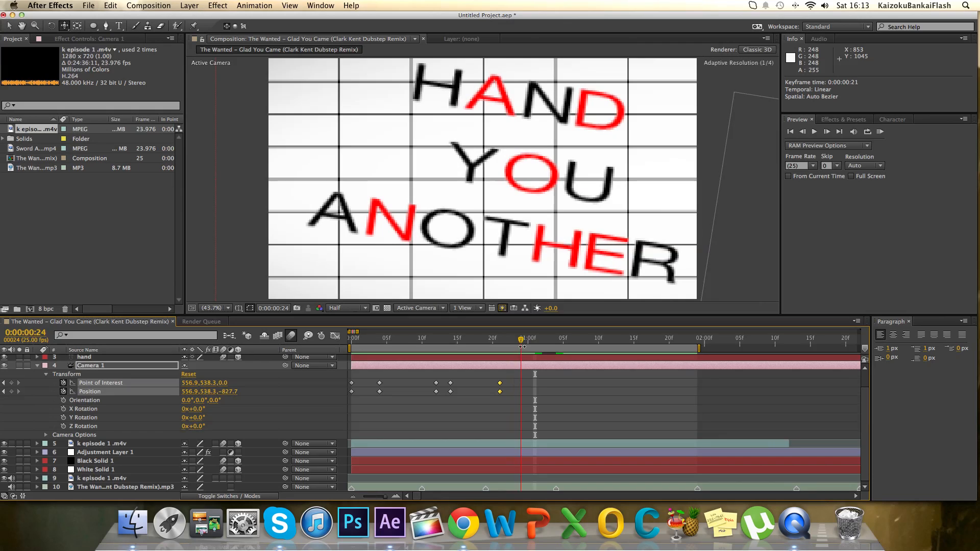
drag(65, 26, 129, 62)
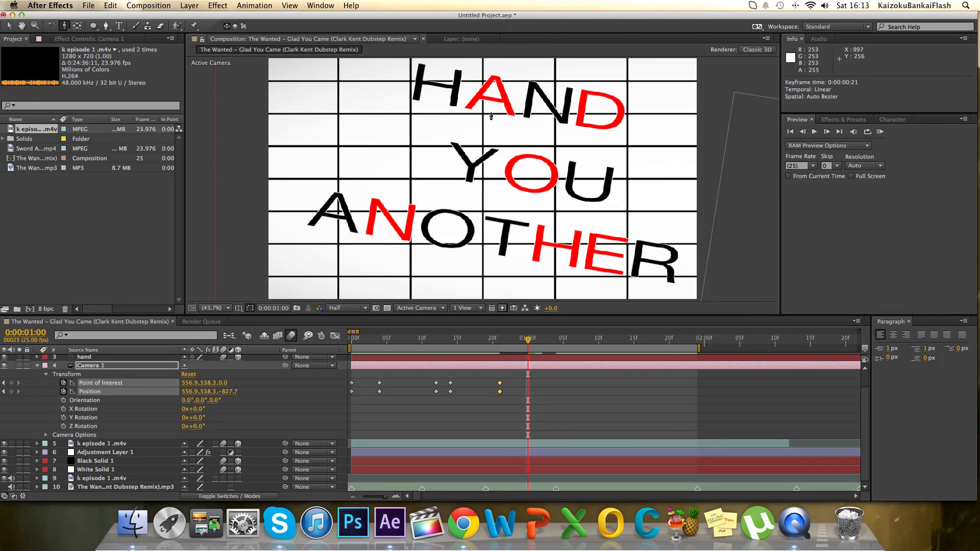
drag(491, 116, 489, 167)
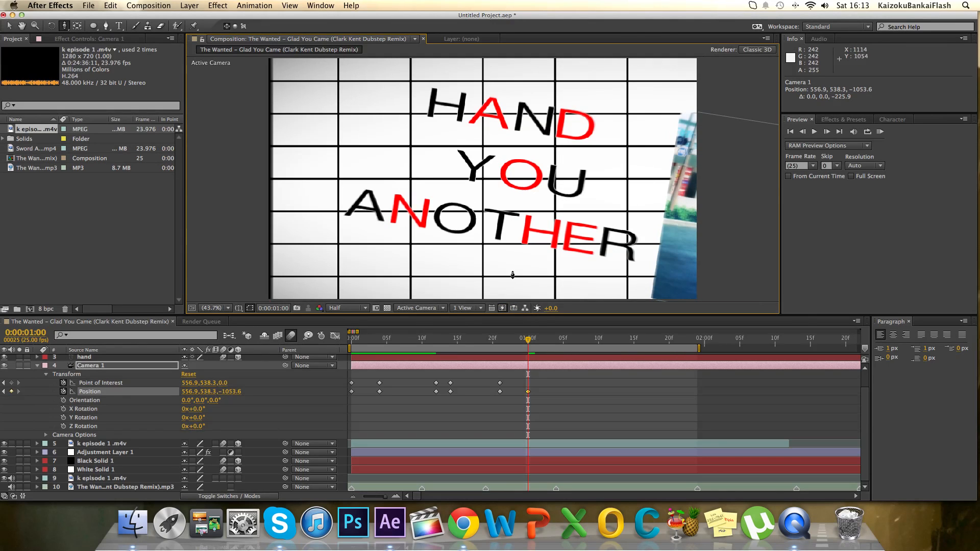
drag(513, 275, 513, 267)
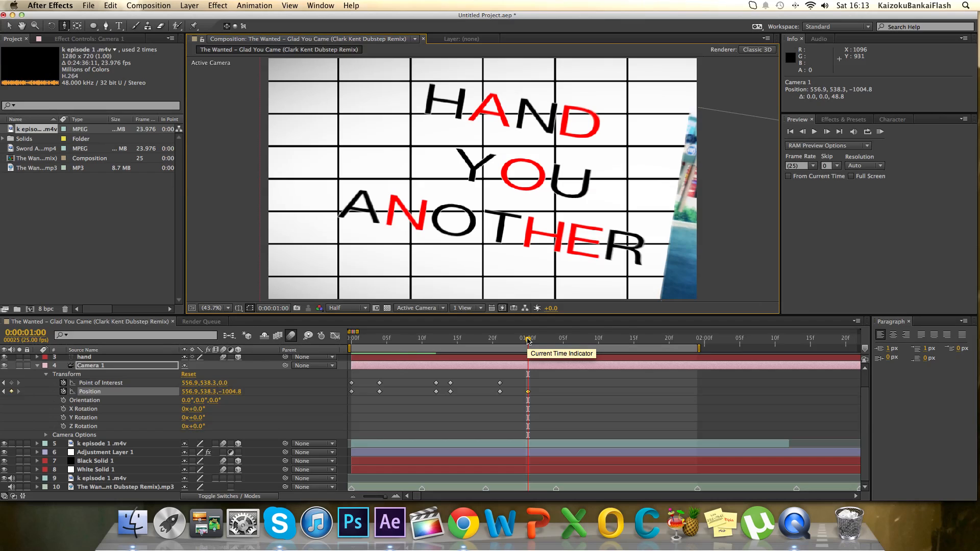
mouse_move(528, 341)
mouse_down()
mouse_move(556, 339)
mouse_move(528, 340)
mouse_up()
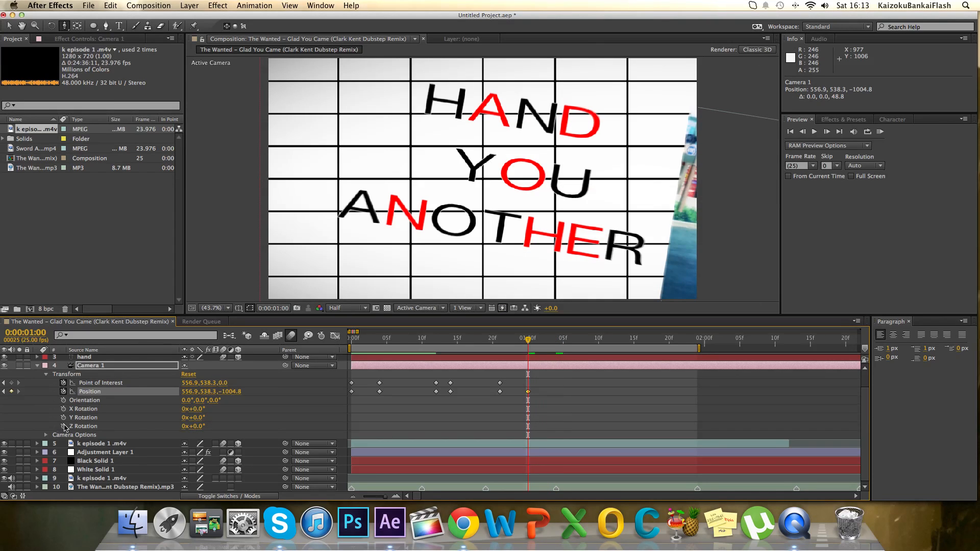
Keyframe Camera 1's Z Rotation at 0:00:01:00 and set it to 9° at 0:00:01:04 to level the words.
click(64, 426)
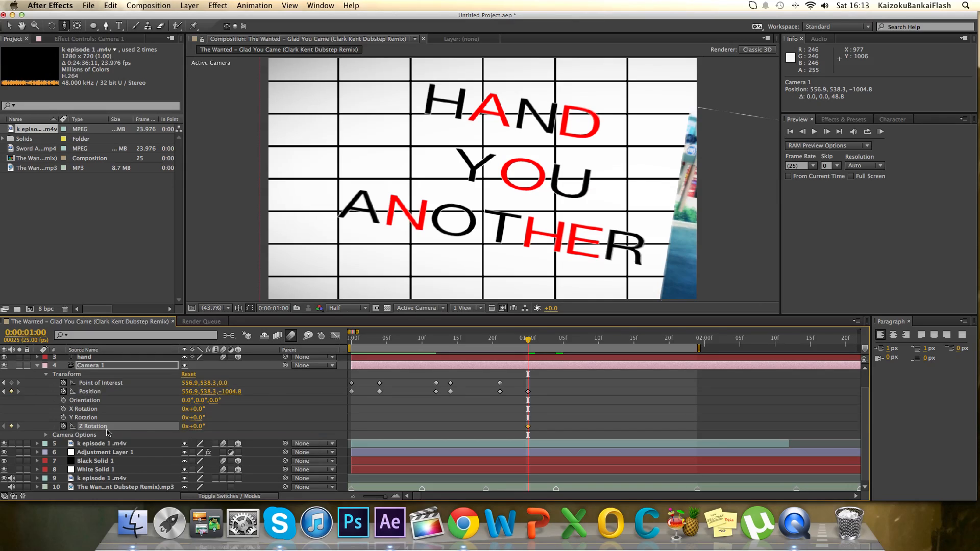
drag(533, 342, 556, 341)
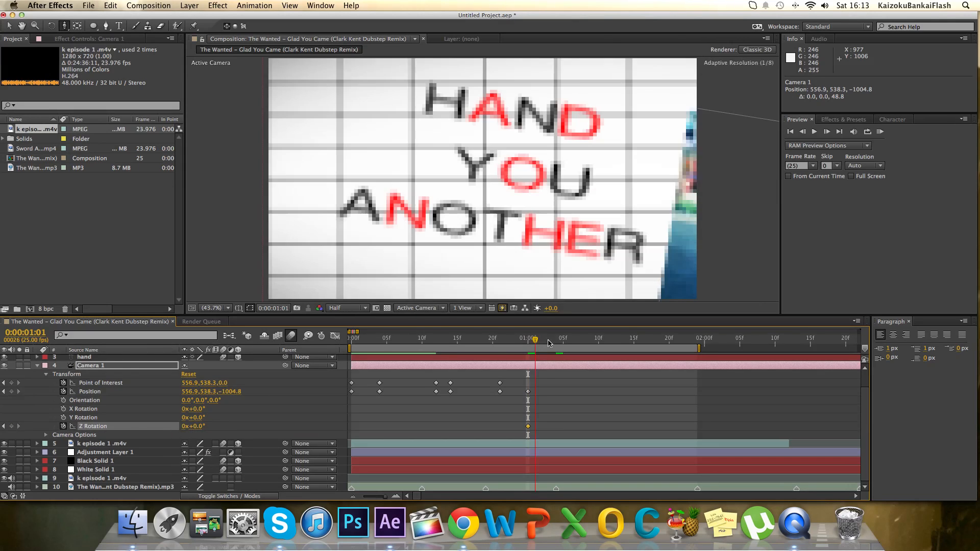
drag(198, 432, 202, 426)
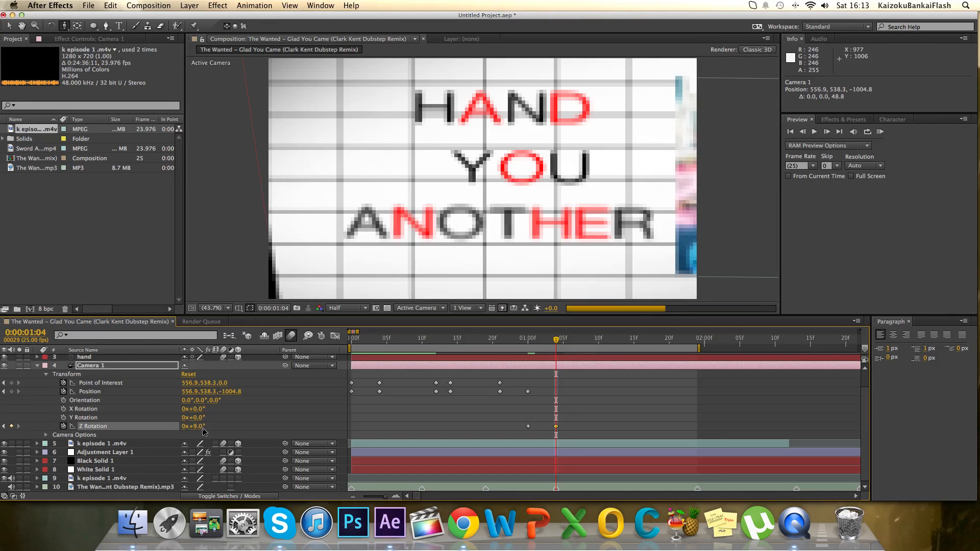
Enlarge Black Solid 1 to about 116%, 107% so the grid extends past the composition's edge.
click(7, 27)
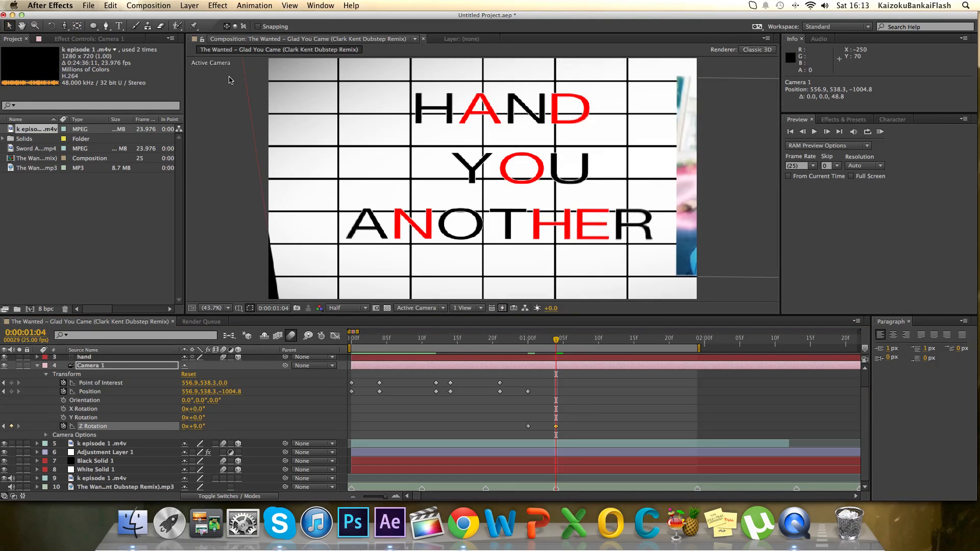
click(256, 86)
scroll(257, 89, up, 2)
scroll(257, 90, down, 3)
scroll(260, 90, up, 1)
drag(340, 78, 306, 74)
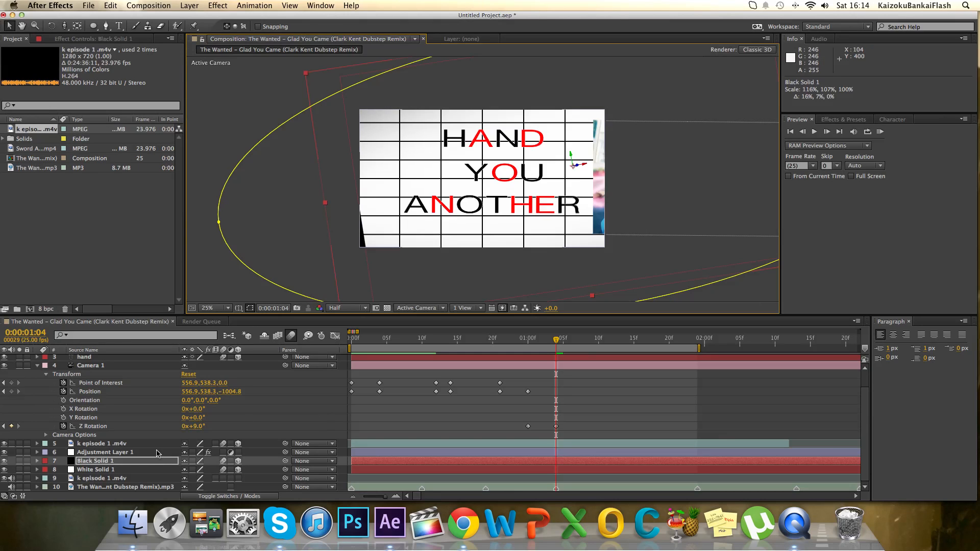
Enlarge White Solid 1 to about 121%, 108% so the background covers the exposed edge.
click(117, 452)
click(109, 469)
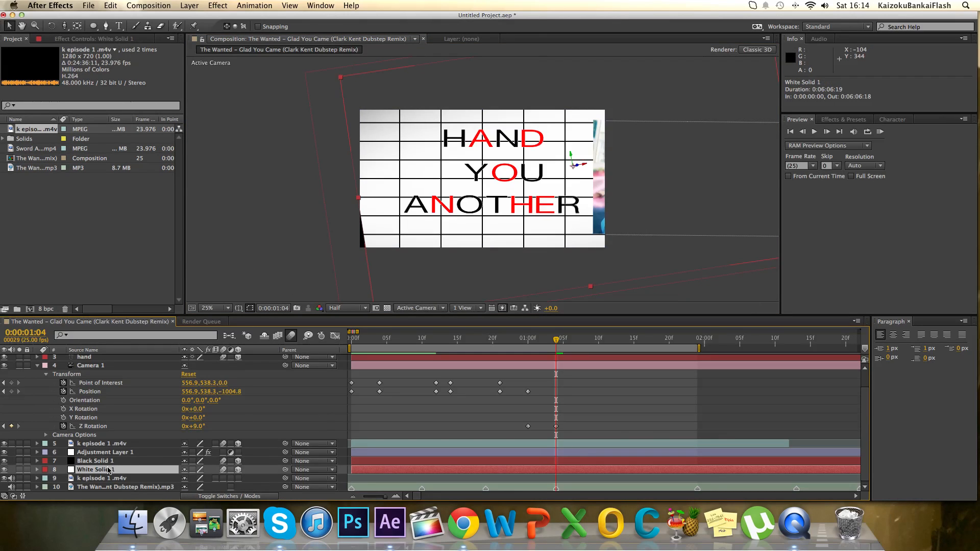
drag(343, 81, 297, 77)
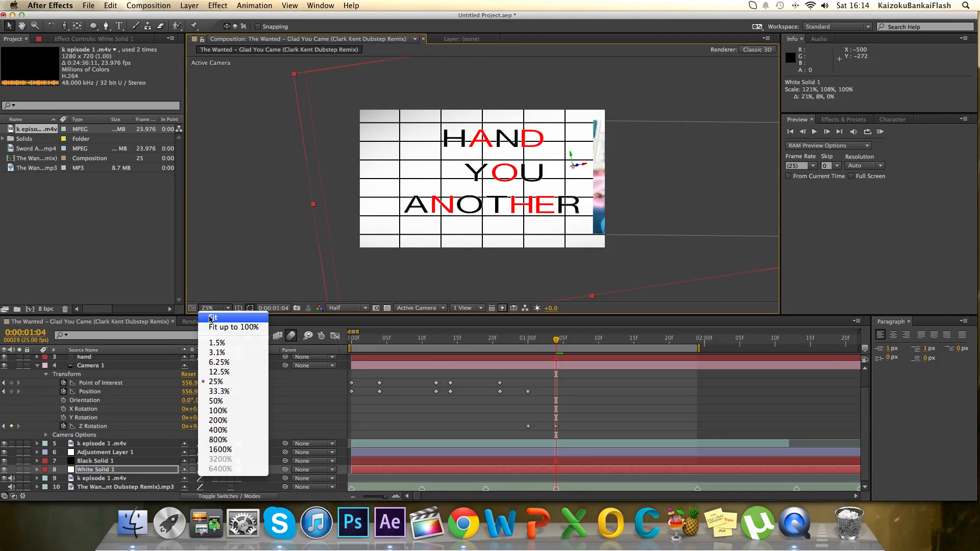
click(211, 318)
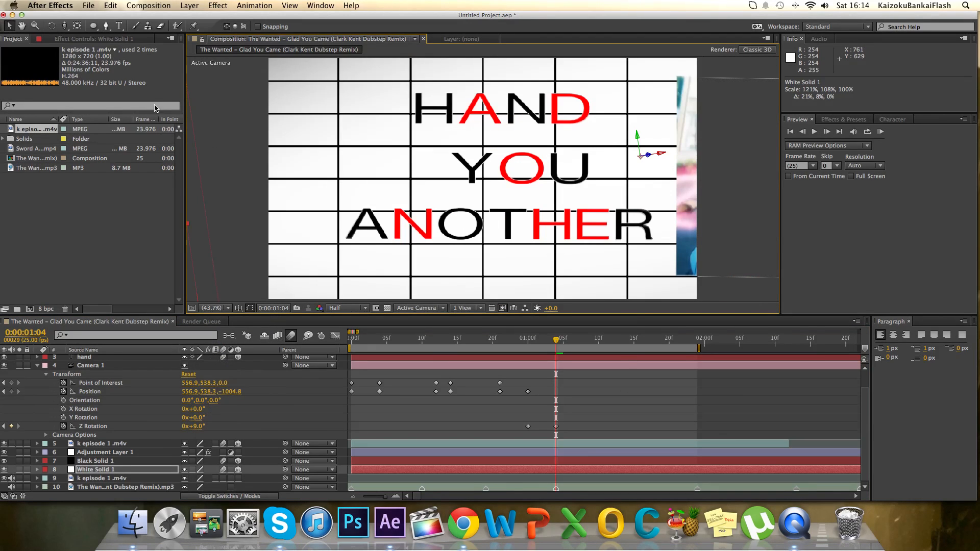
At 0:00:01:04, track and push Camera 1 to about 1460.3, 672.9, -715.6 so the video clip fills the frame.
click(65, 26)
click(108, 48)
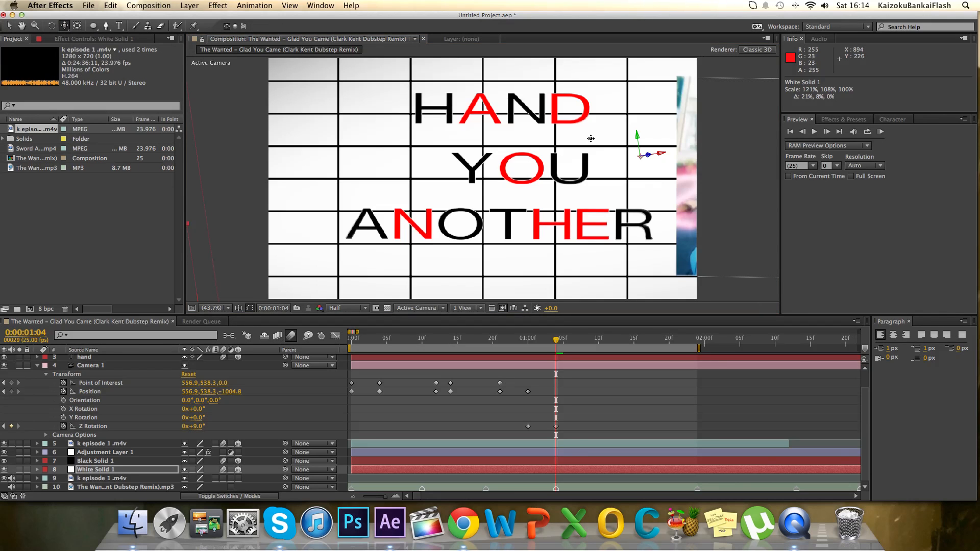
drag(725, 181, 378, 189)
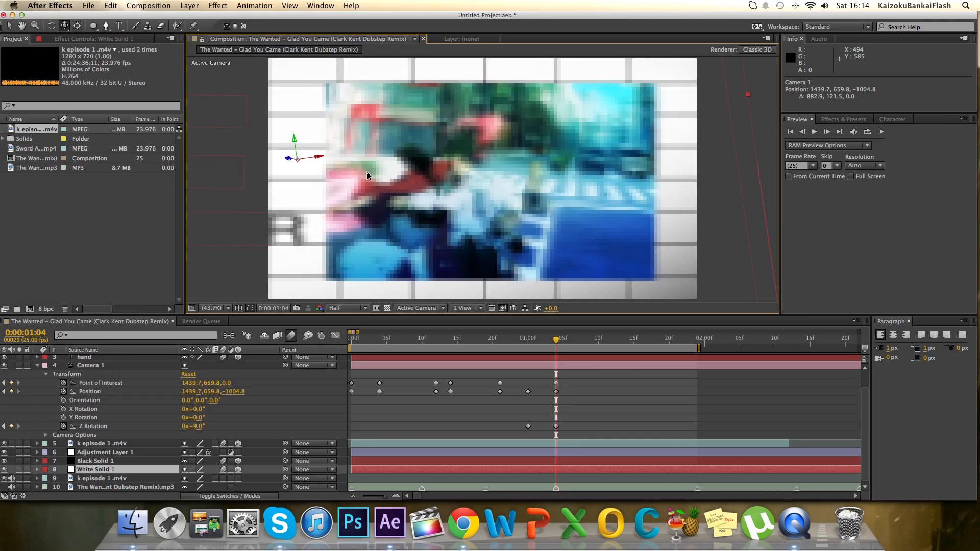
key(c)
drag(413, 209, 404, 150)
drag(65, 28, 80, 47)
drag(541, 152, 533, 148)
drag(63, 26, 89, 58)
drag(198, 105, 198, 96)
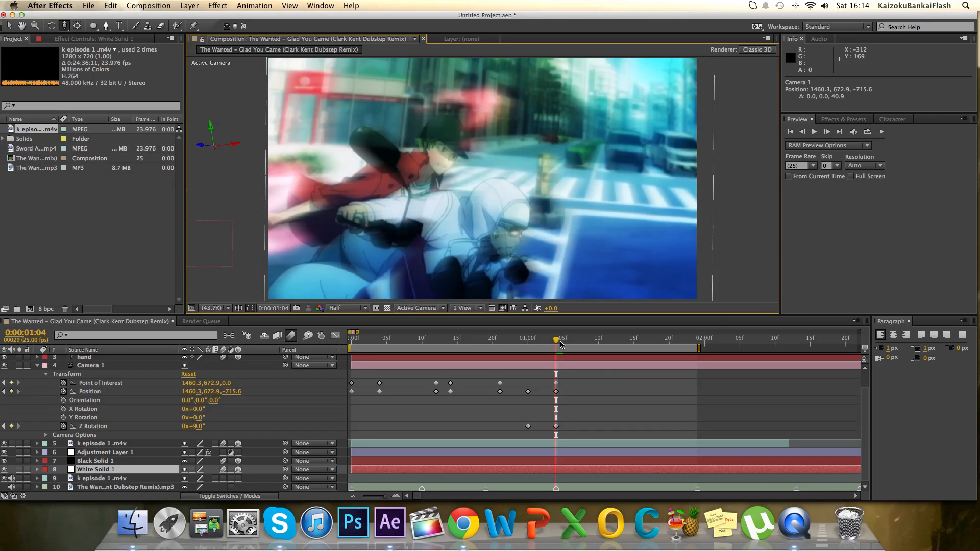
Scrub through the camera's transition from the words to the clip and run a RAM preview of it.
drag(560, 345, 527, 341)
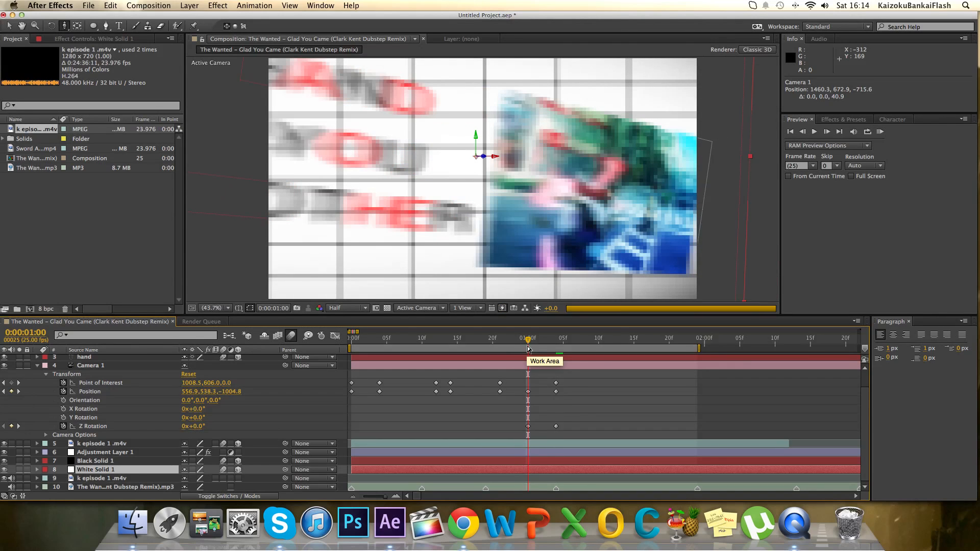
drag(528, 339, 563, 339)
click(880, 132)
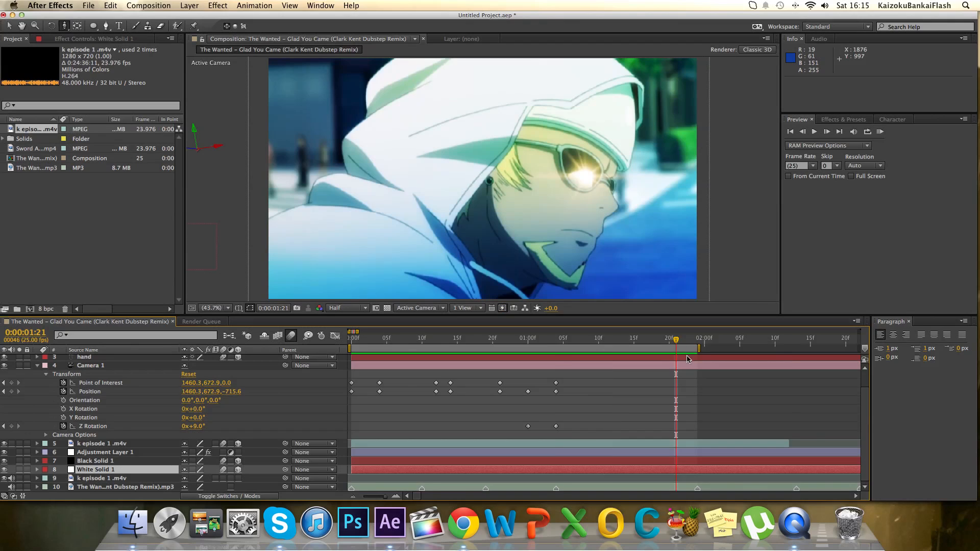
Set the work area to run from 0:00:01:21 to 0:00:02:24 and run a RAM preview of that section.
scroll(679, 359, right, 5)
drag(579, 349, 760, 349)
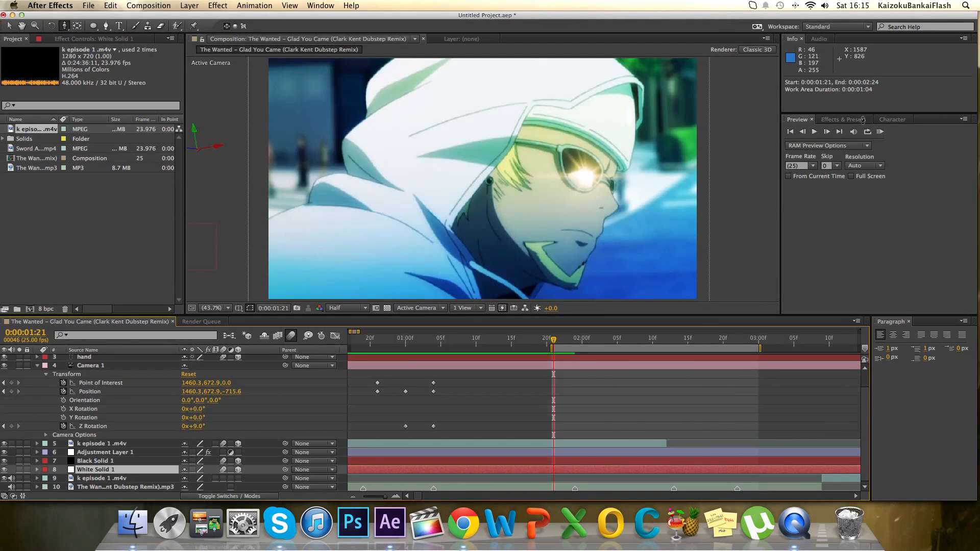
click(879, 131)
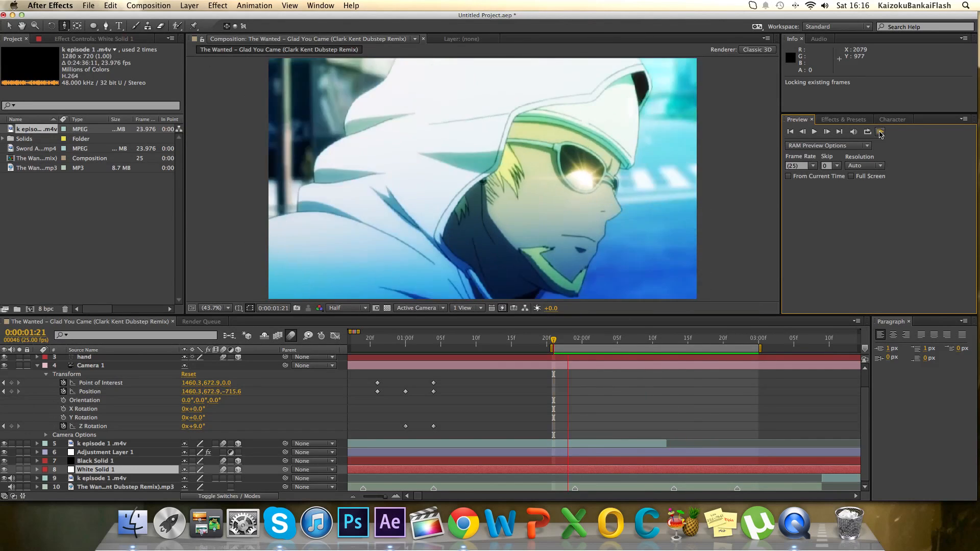
Stop the preview and extend the work area so it starts at 0:00:00:24.
click(880, 134)
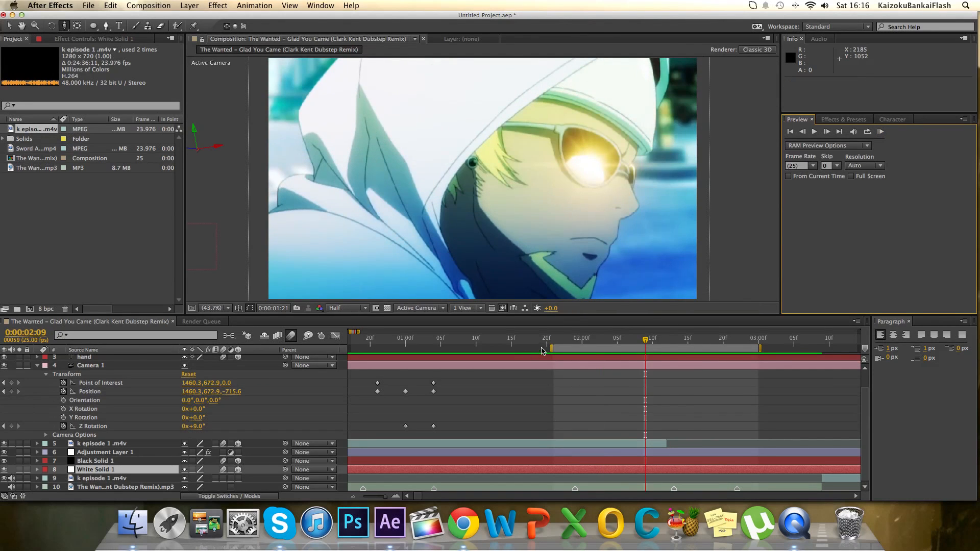
drag(551, 348, 506, 341)
Keyframe Camera 1 with Track XY to about 1470.9, 670.9 at 0:00:01:12 and about 1463.0, 667.7 at 0:00:01:20.
drag(65, 20, 86, 48)
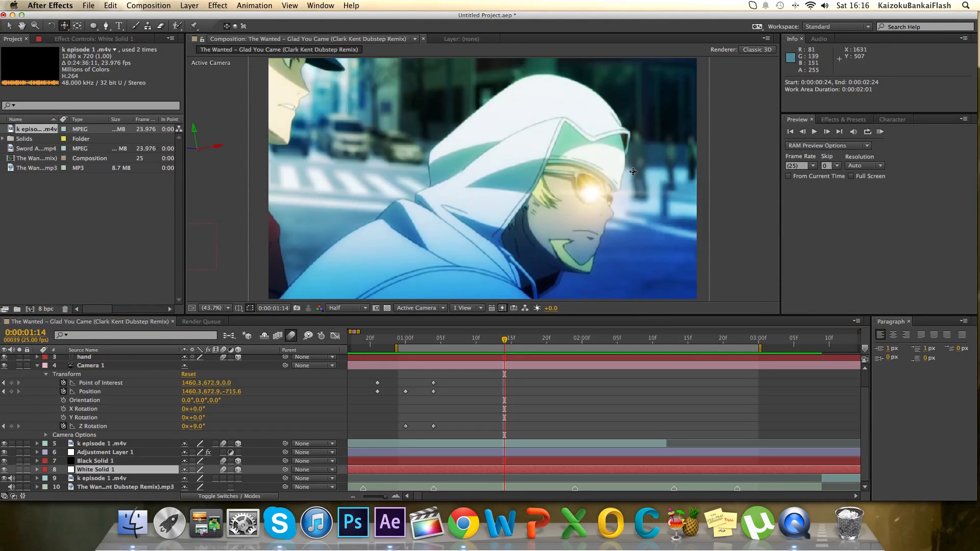
drag(631, 173, 605, 254)
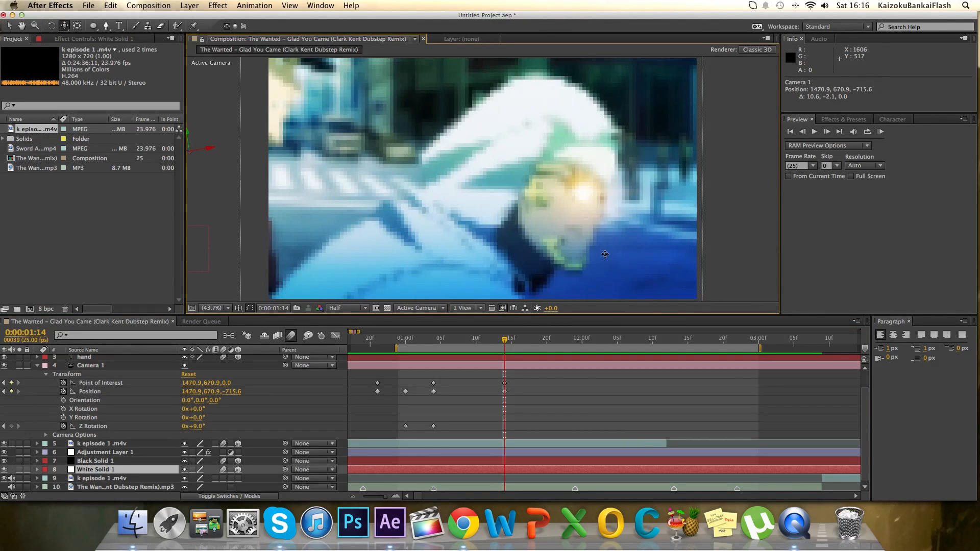
drag(504, 338, 554, 338)
drag(511, 395, 491, 386)
drag(554, 342, 546, 340)
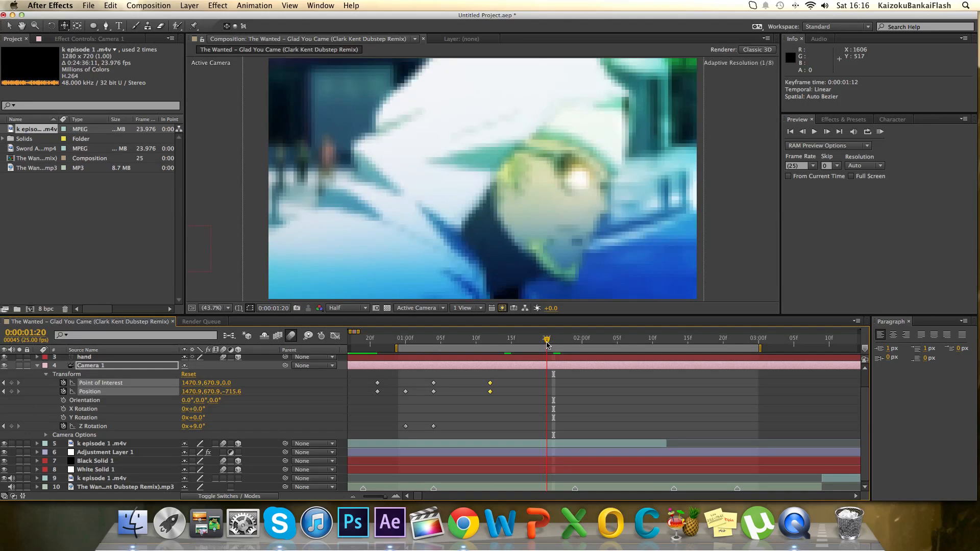
drag(537, 288, 546, 301)
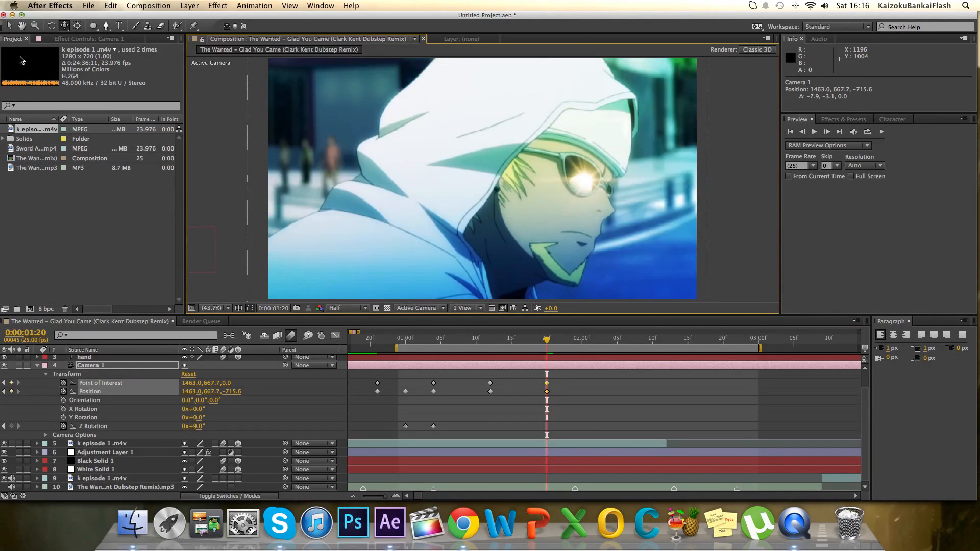
Search Finder for "bar" and import BlackBar.png and White-Bar.png into the project.
click(128, 524)
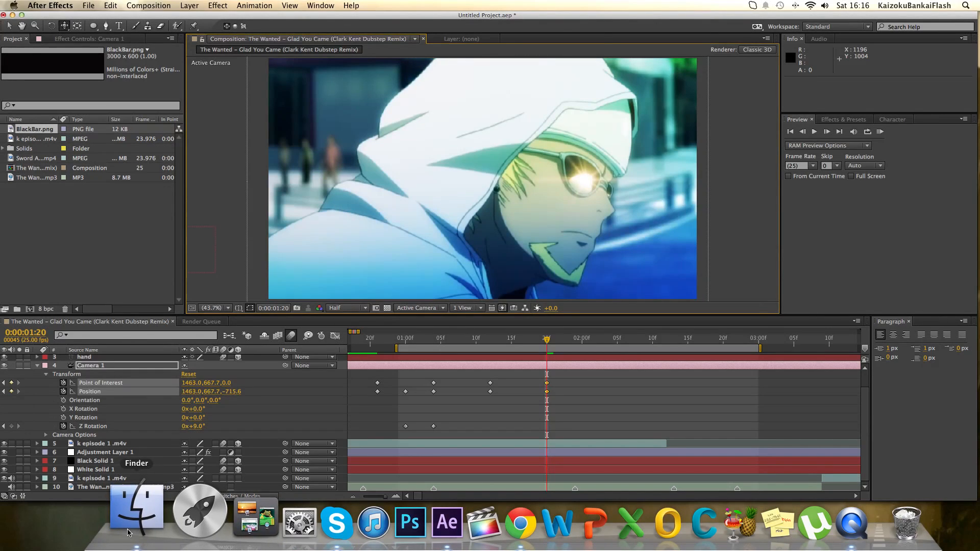
click(128, 530)
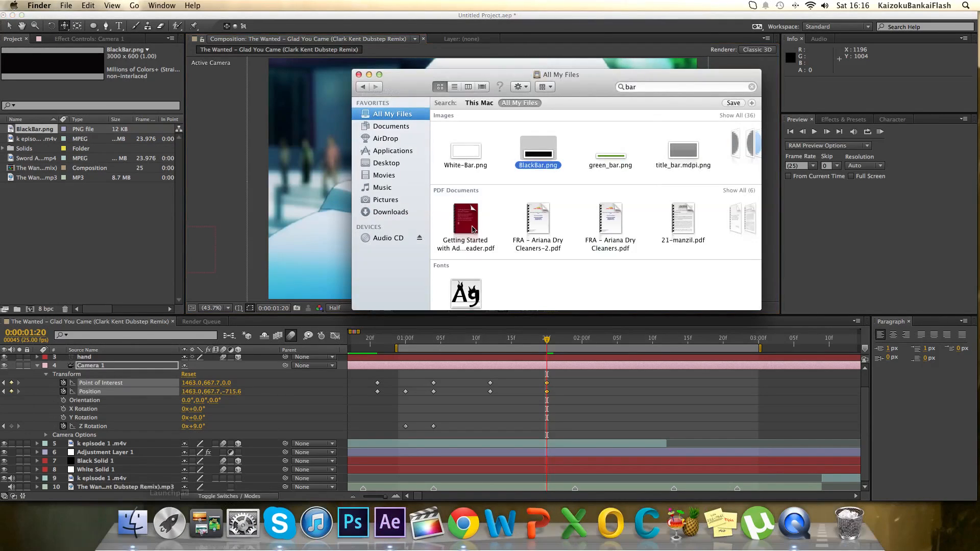
drag(466, 153, 94, 204)
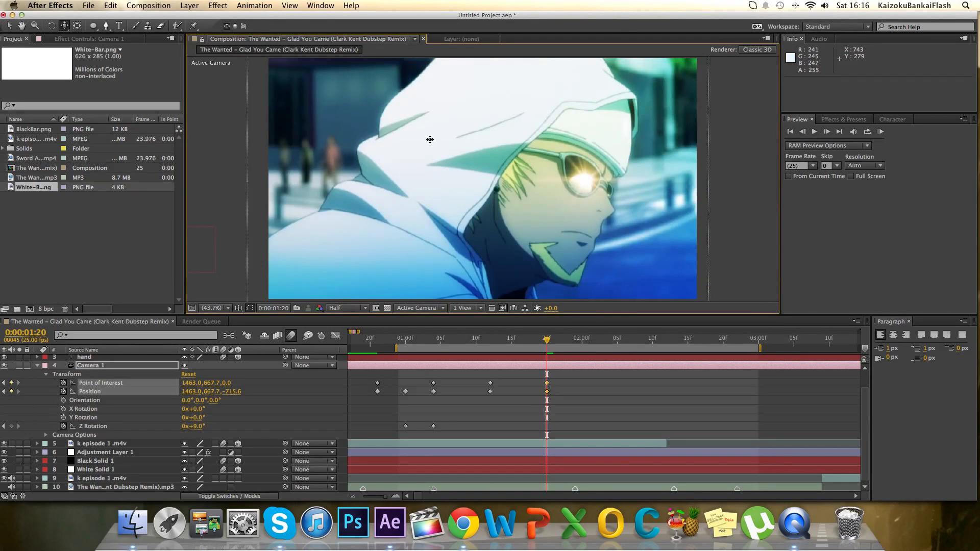
Collapse Camera 1's properties and add BlackBar.png and White-Bar.png as layers above the word layers.
scroll(588, 192, down, 4)
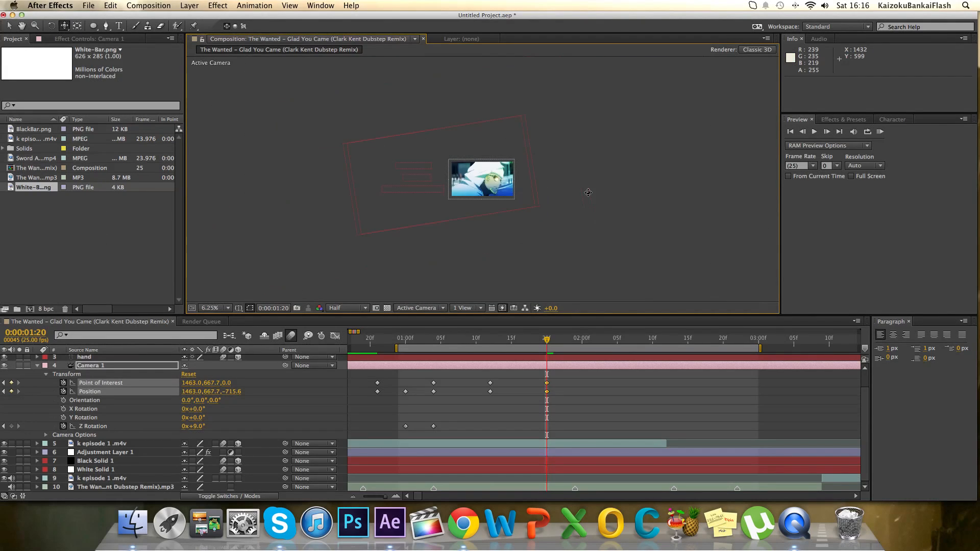
scroll(588, 193, up, 1)
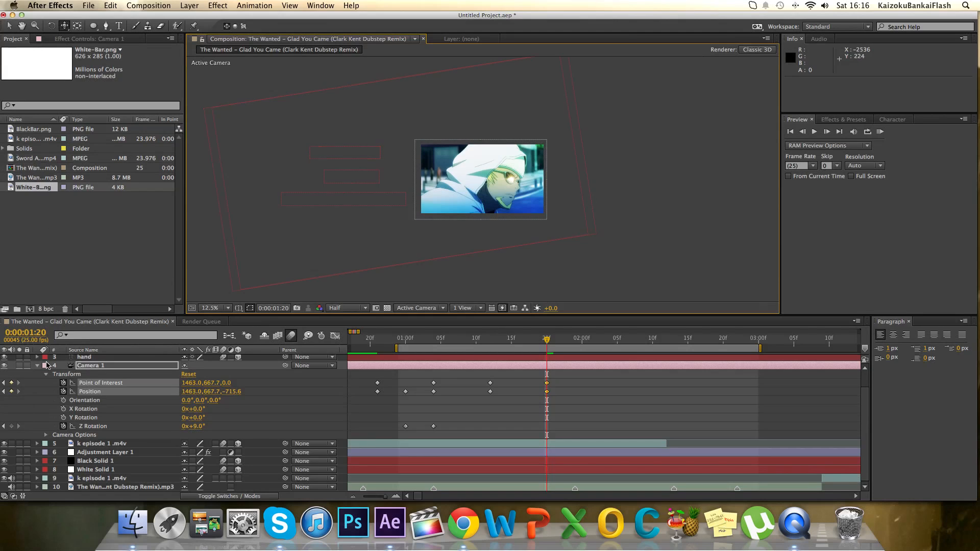
click(38, 366)
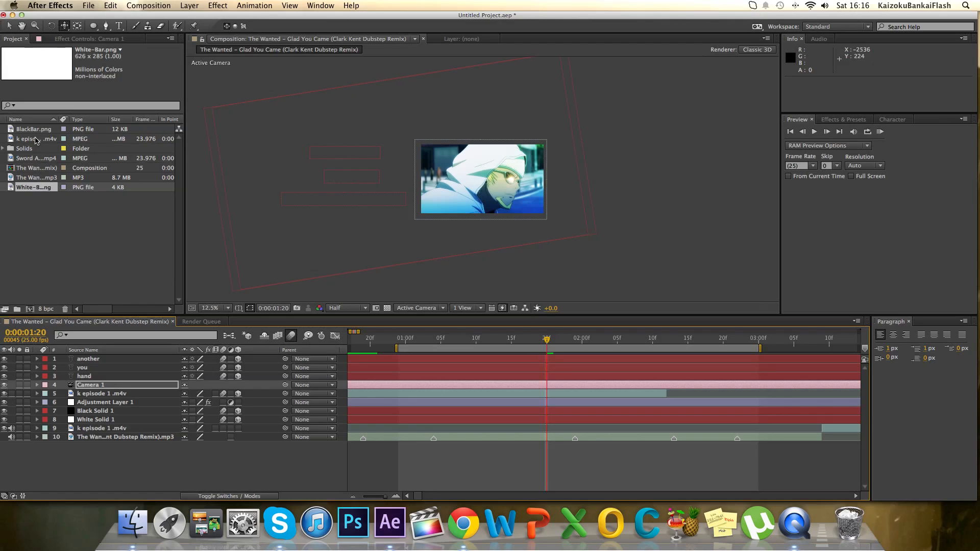
drag(38, 132, 121, 361)
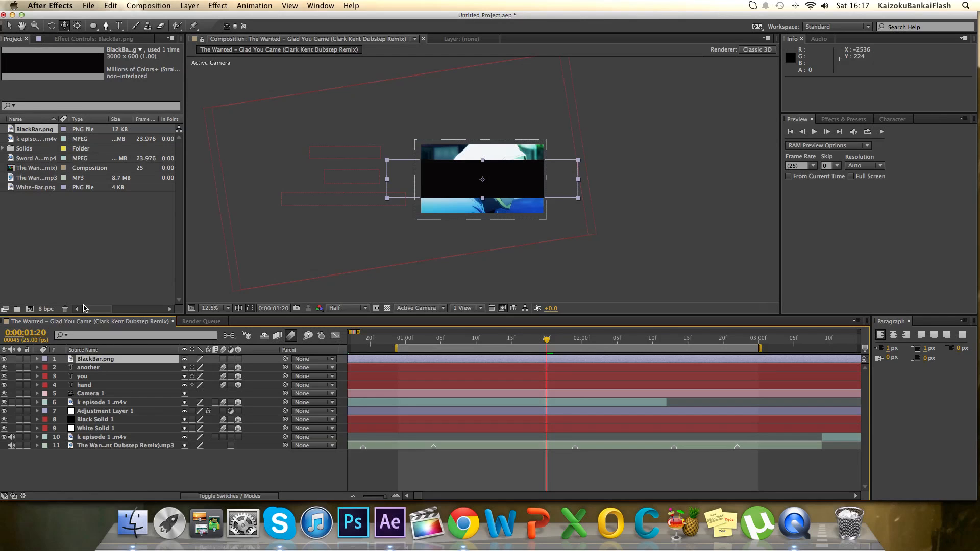
drag(46, 188, 92, 361)
Place White-Bar.png directly beneath BlackBar.png and scale it to about 545%, 235% so it borders the black bar.
click(9, 24)
drag(90, 359, 94, 371)
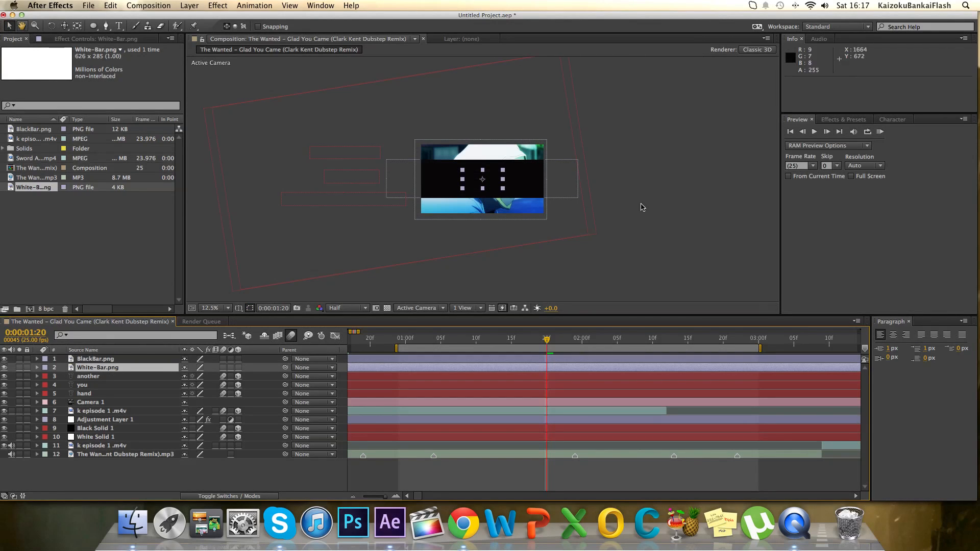
drag(503, 188, 592, 200)
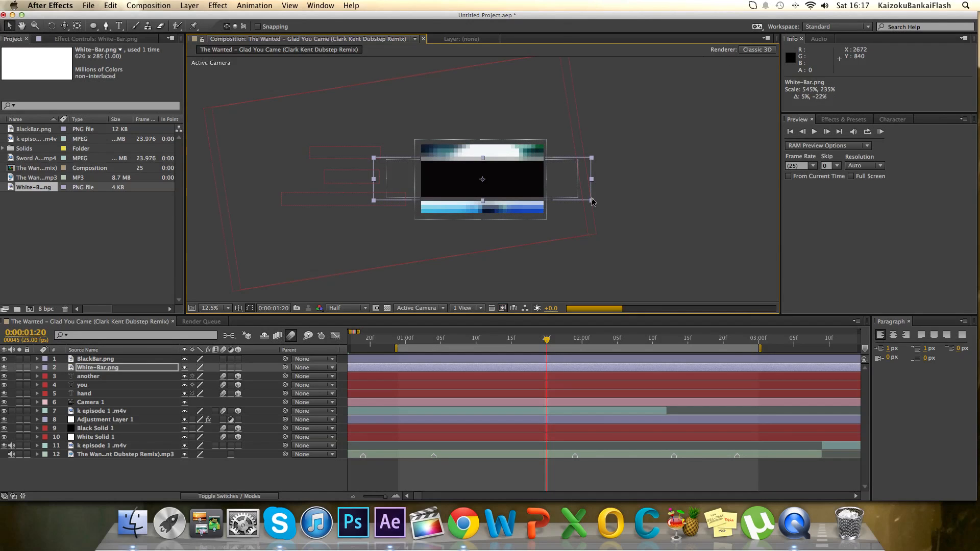
shift+click(130, 359)
drag(483, 162, 483, 168)
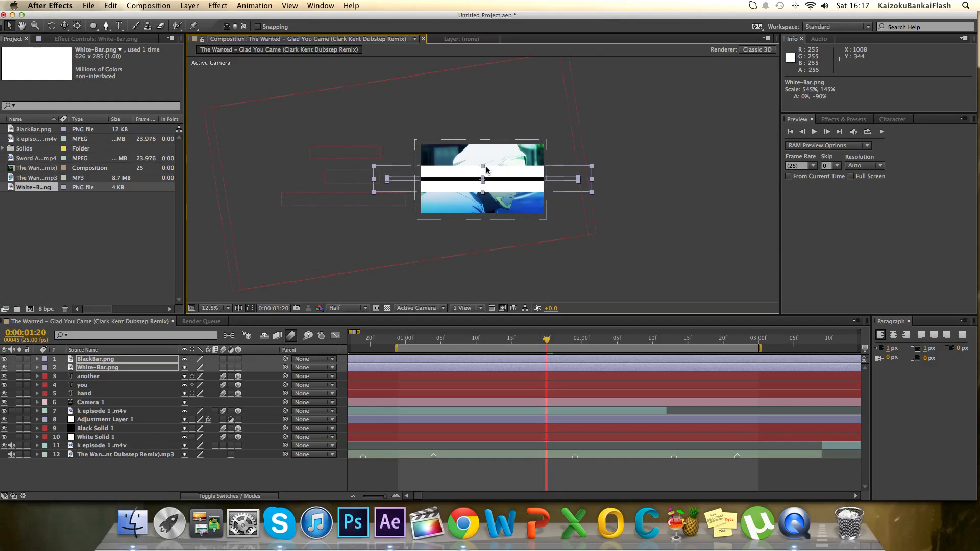
key(super+z)
Reduce the height of both bars together, bringing BlackBar.png to about 100%, 51%.
click(236, 309)
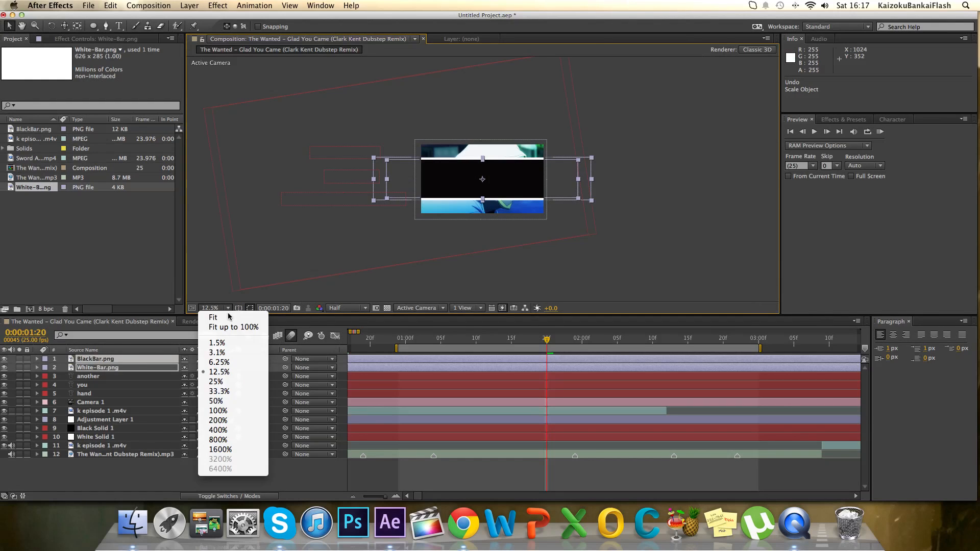
click(220, 310)
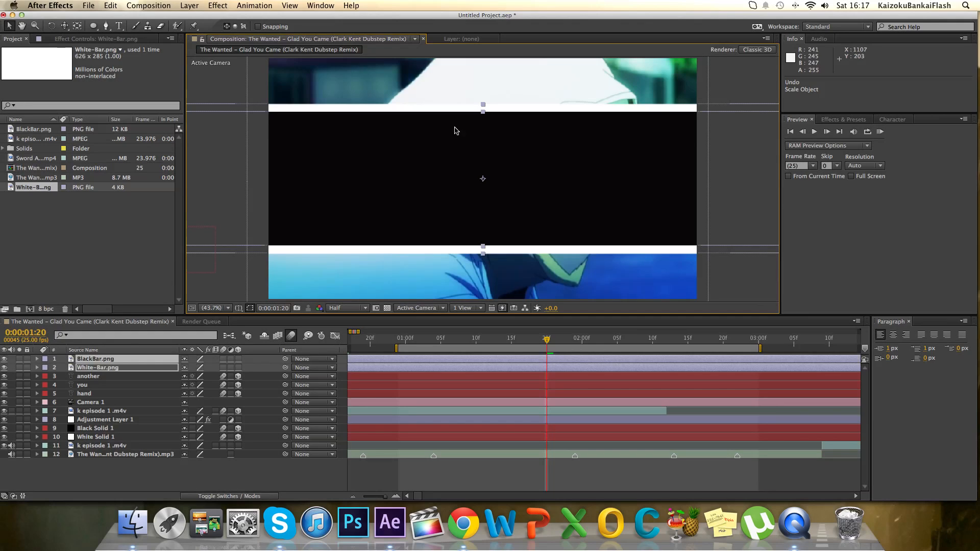
drag(484, 117, 485, 146)
click(737, 274)
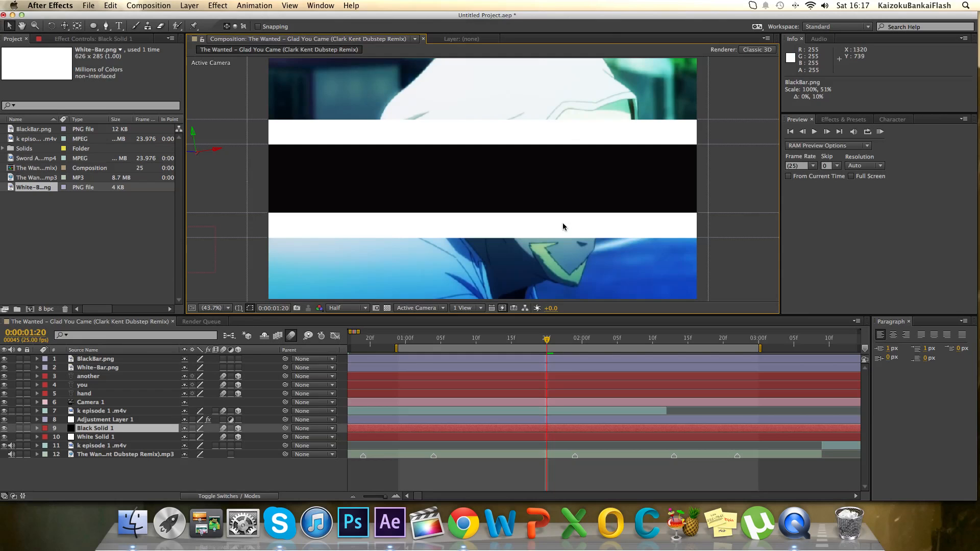
Thin White-Bar.png to about 545%, 125% so only a narrow white border surrounds the black bar.
click(108, 366)
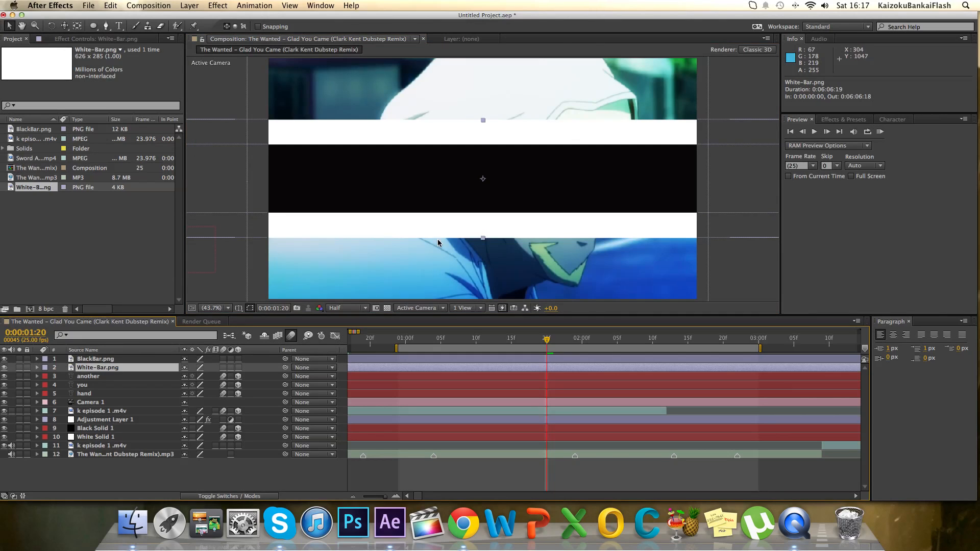
drag(483, 238, 488, 223)
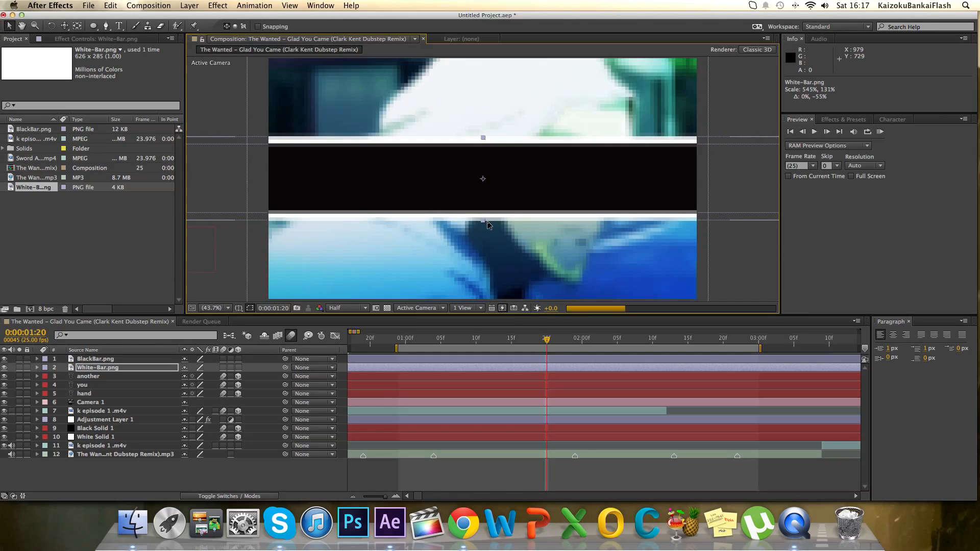
drag(484, 222, 484, 218)
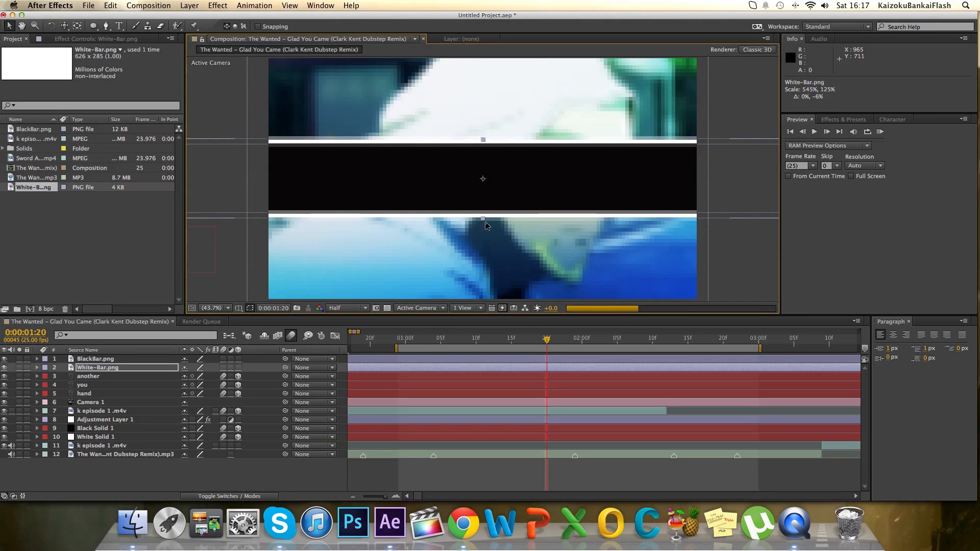
Enable 3D and motion blur for both White-Bar.png and BlackBar.png.
click(238, 368)
click(223, 367)
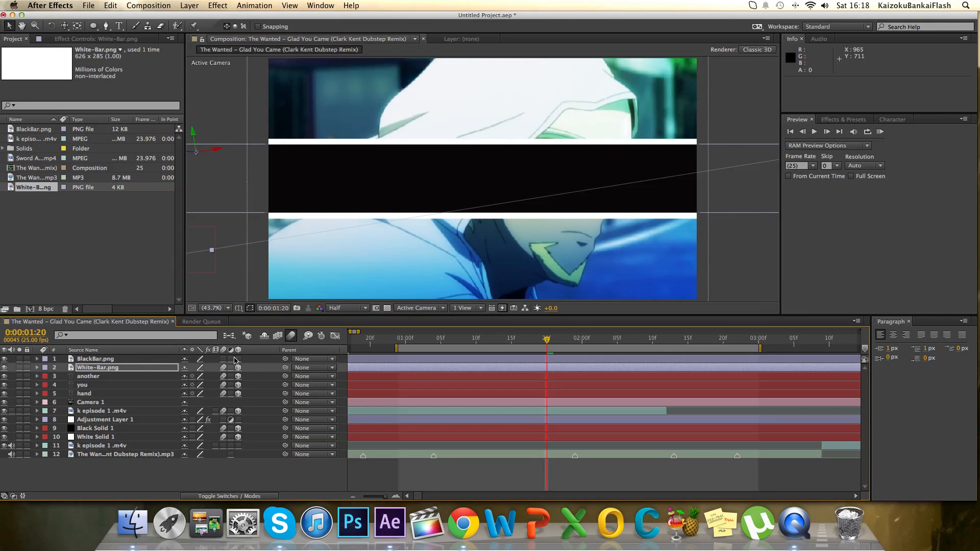
click(238, 359)
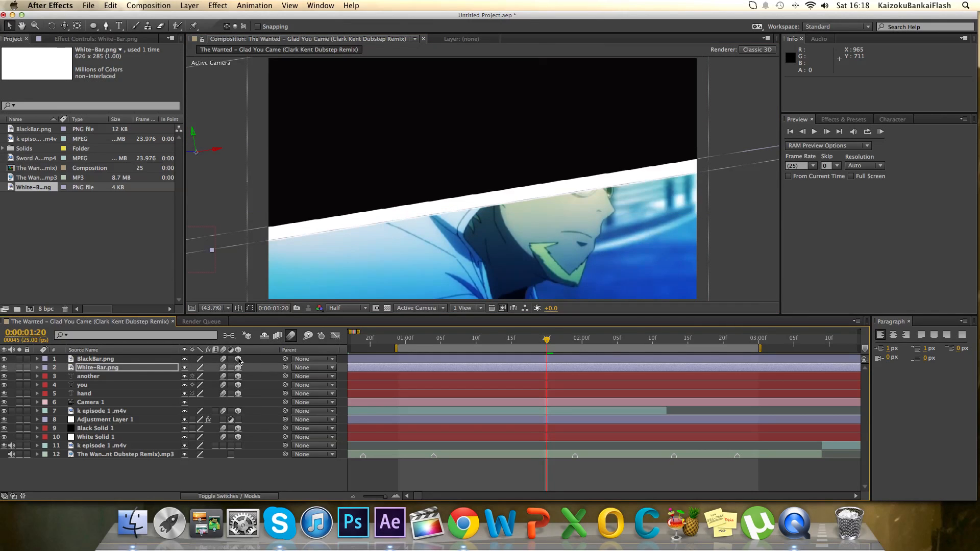
Set the Z Rotation of BlackBar.png and White-Bar.png to 9° so they line up with the tilted camera.
key(r)
click(122, 359)
key(r)
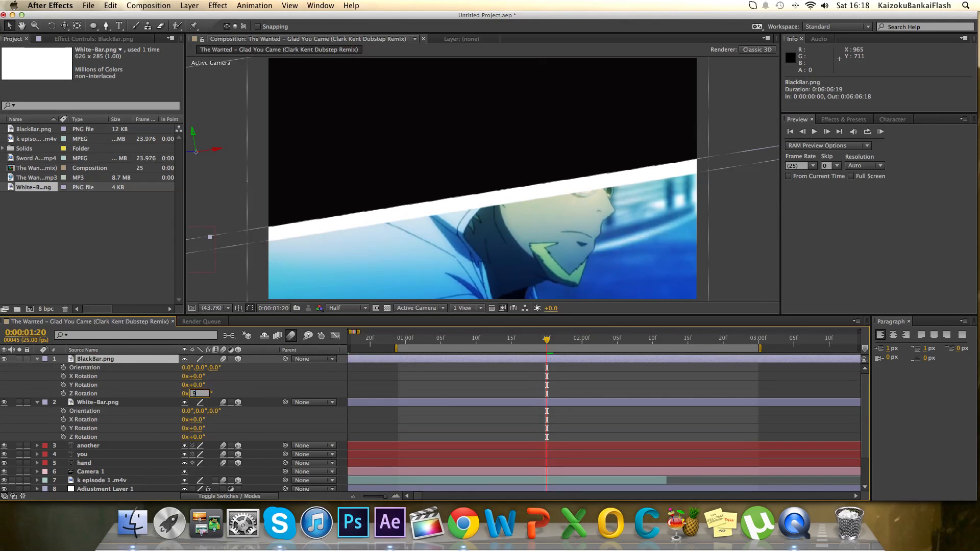
text(9)
key(Return)
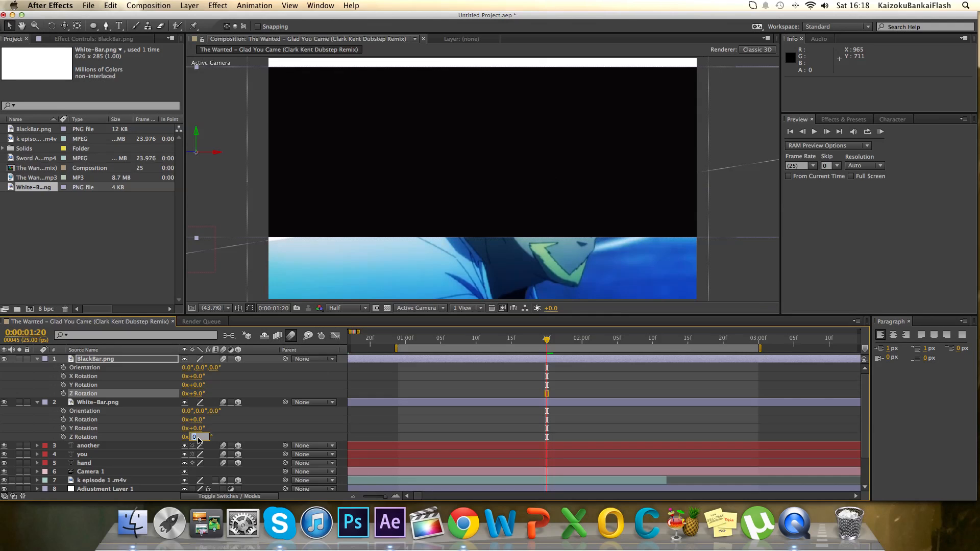
key(Return)
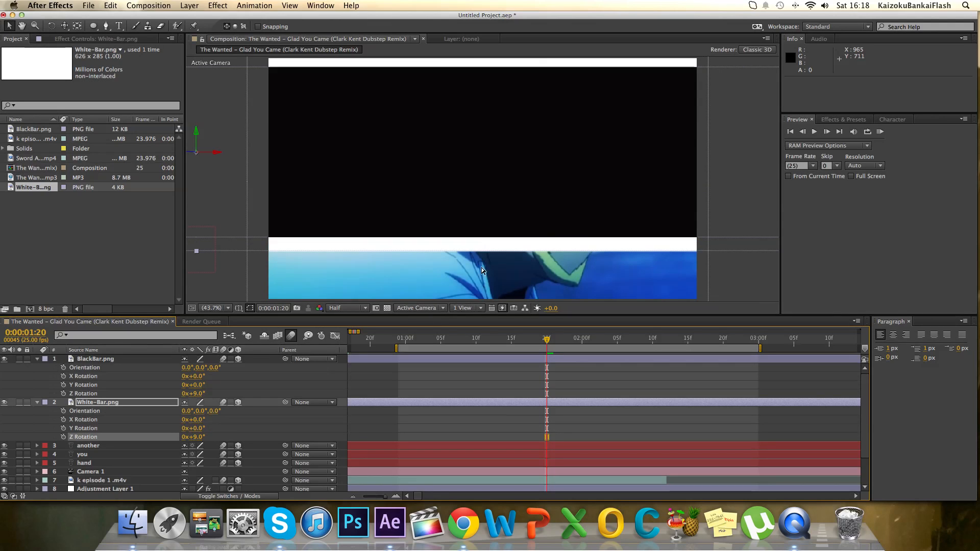
Reduce the height of BlackBar.png, and scale White-Bar.png to about 545%, 54%, 100% as a thin border around it.
scroll(482, 245, down, 2)
scroll(482, 247, down, 1)
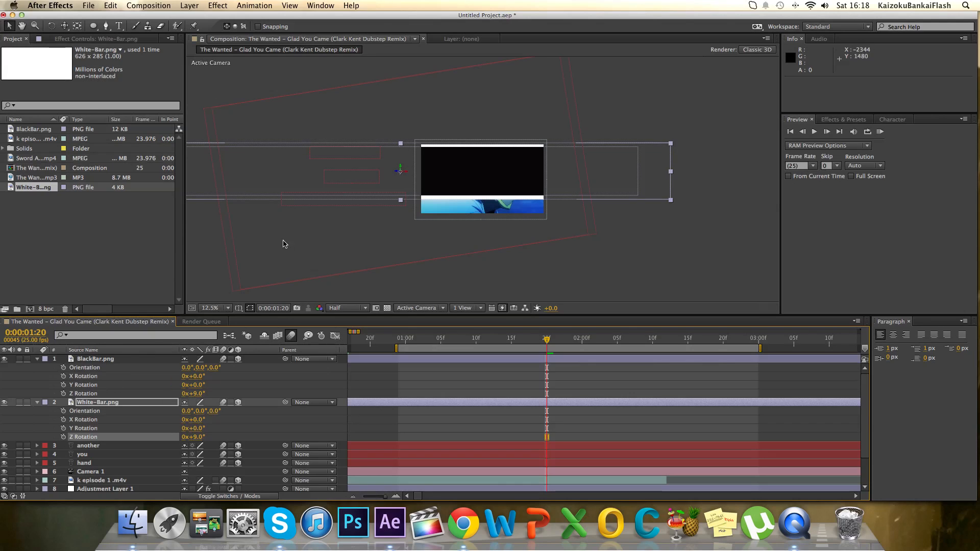
scroll(288, 242, up, 5)
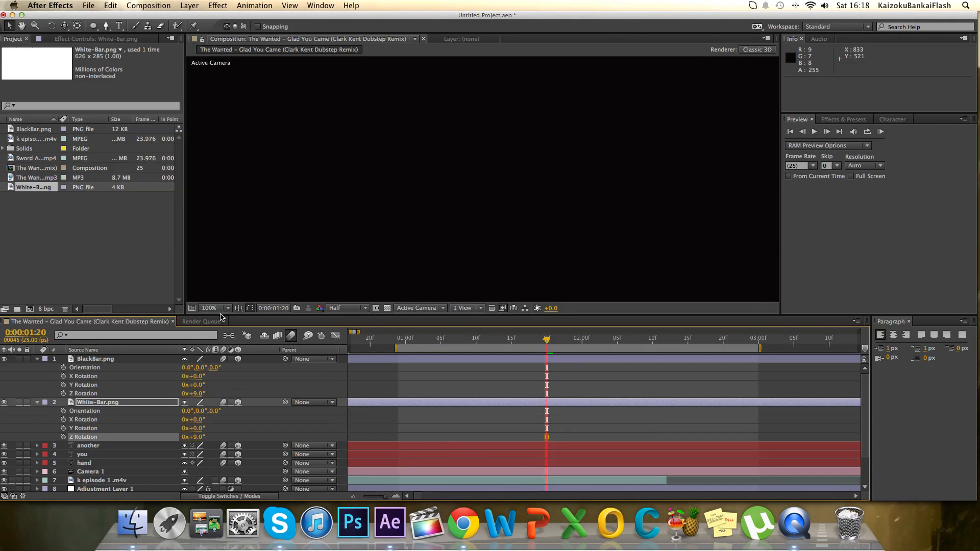
click(223, 308)
click(214, 317)
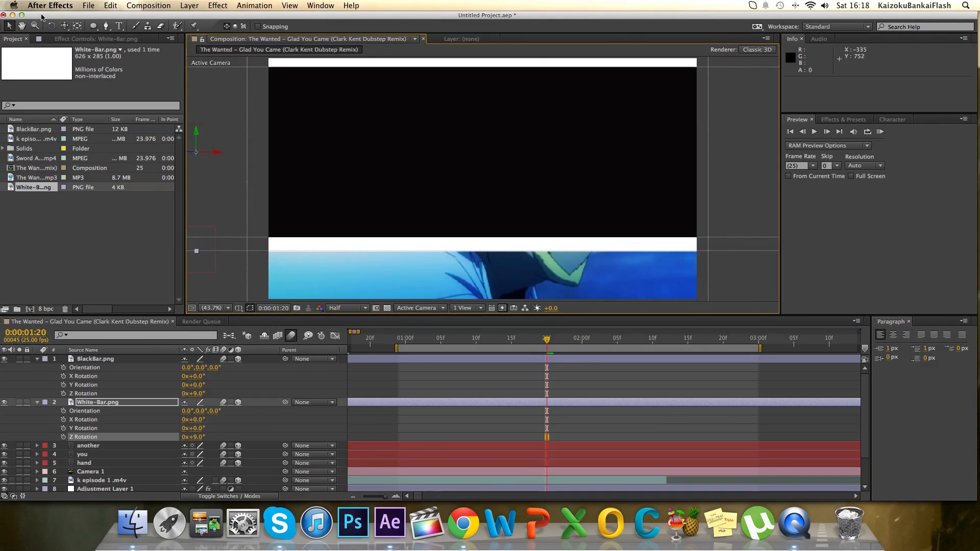
click(102, 360)
drag(195, 70, 202, 121)
click(242, 250)
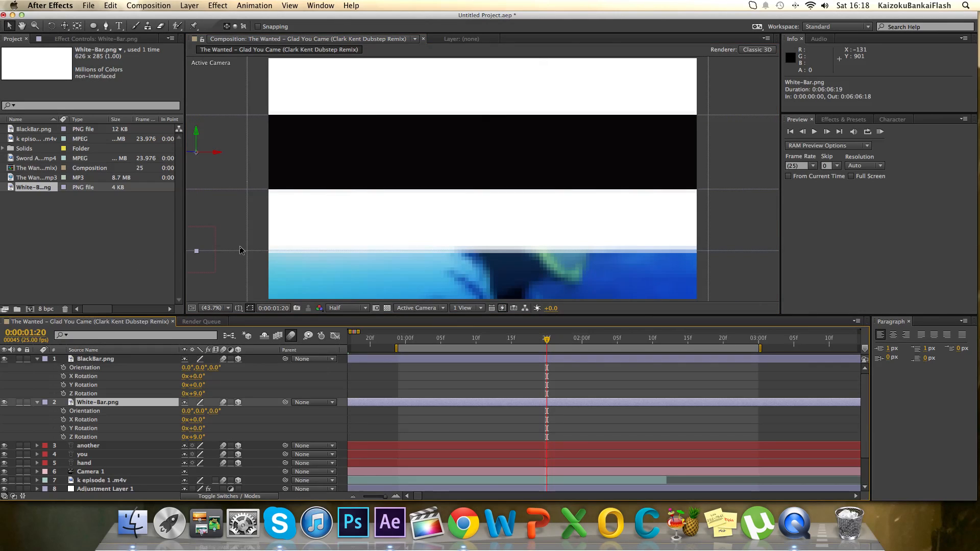
drag(197, 251, 213, 197)
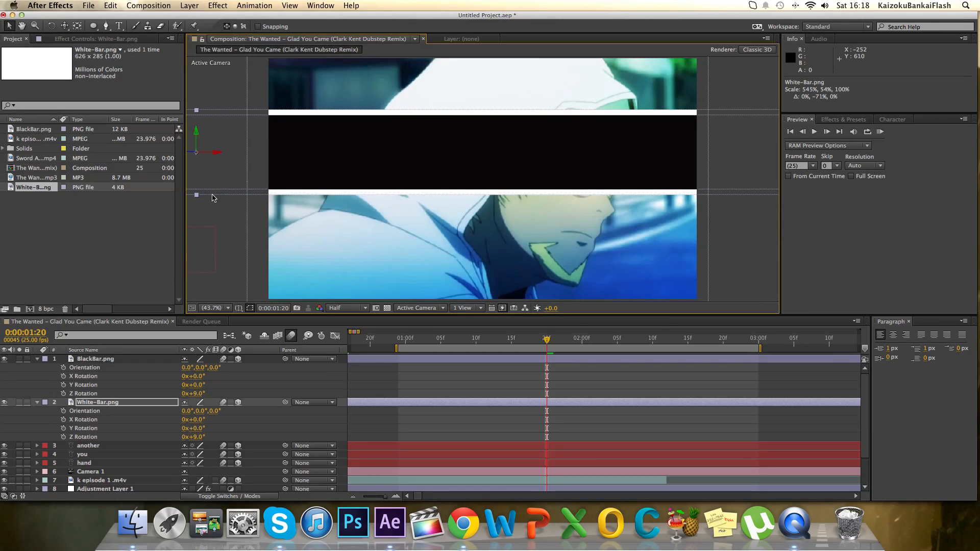
Move both bars together below the frame at 0:00:01:20, placing White-Bar.png at about 909.4, 900.4, 0.0.
click(202, 322)
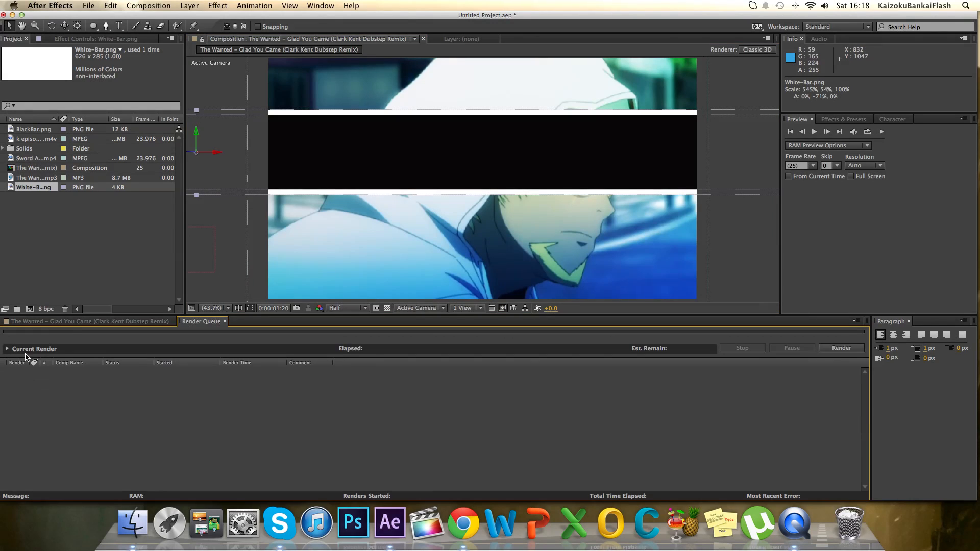
click(90, 322)
scroll(534, 245, up, 1)
scroll(533, 245, down, 4)
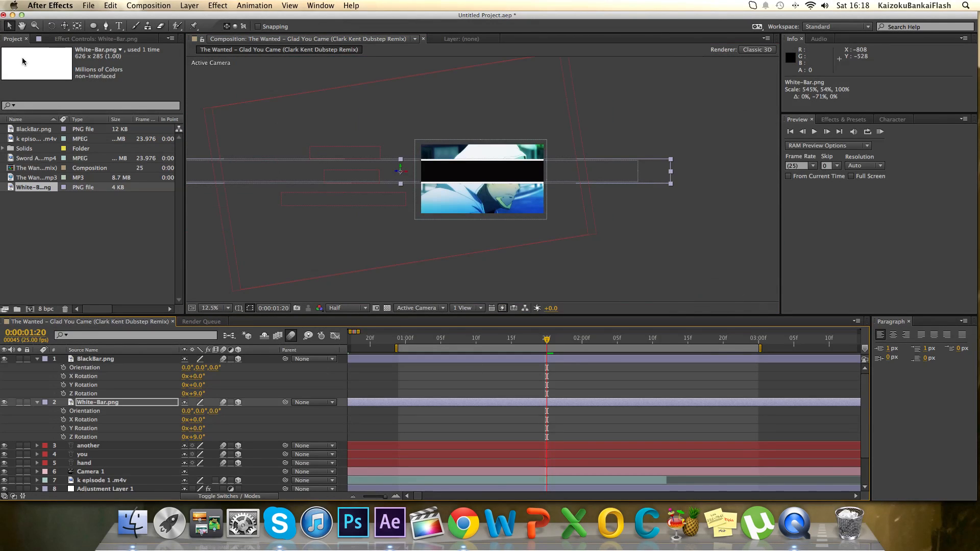
shift+click(520, 361)
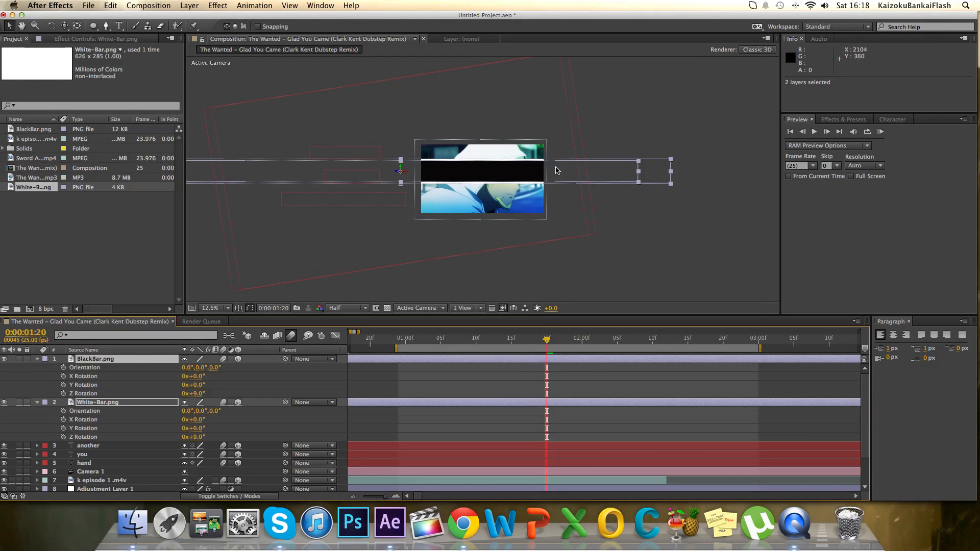
drag(556, 170, 559, 228)
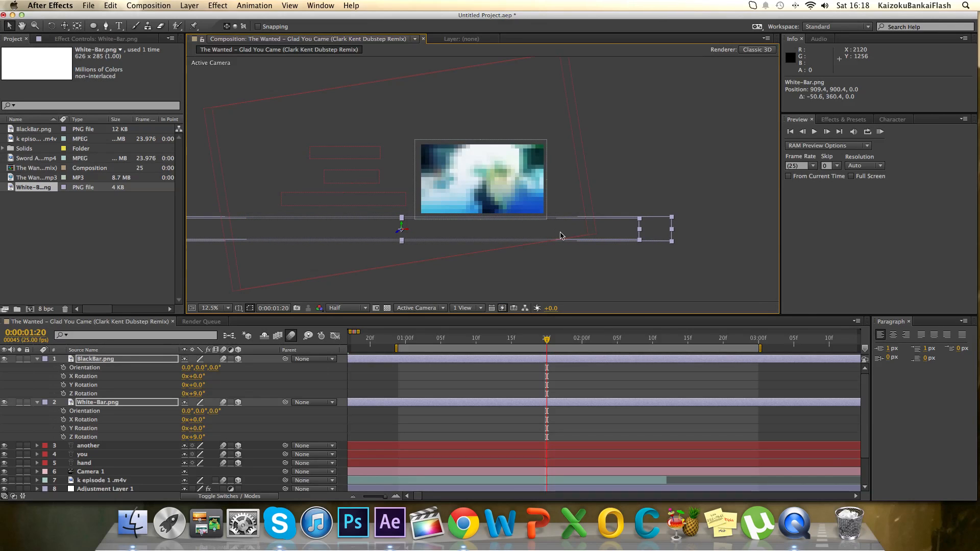
Fit the whole composition in the viewer and collapse the rotation properties of BlackBar.png and White-Bar.png.
key(comma)
click(219, 308)
click(220, 308)
click(219, 308)
click(230, 330)
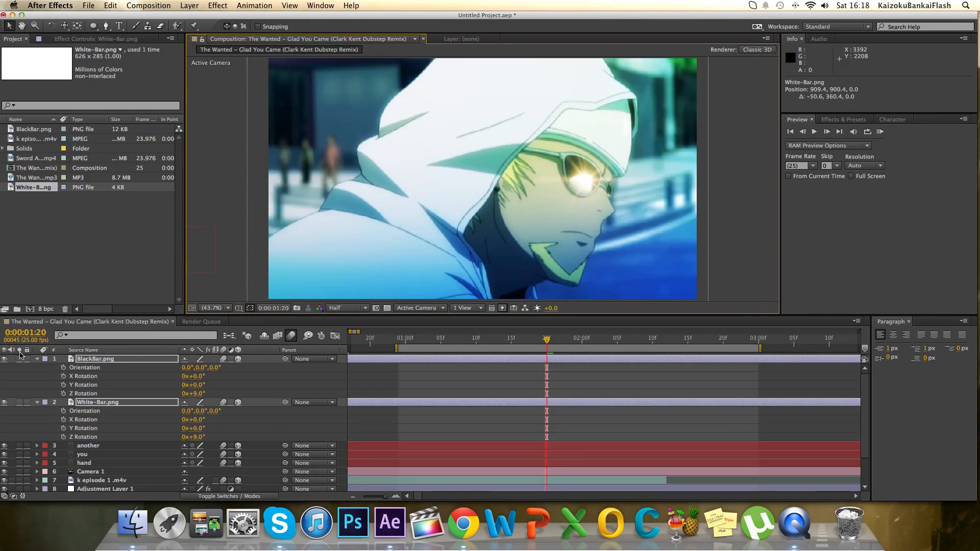
click(37, 360)
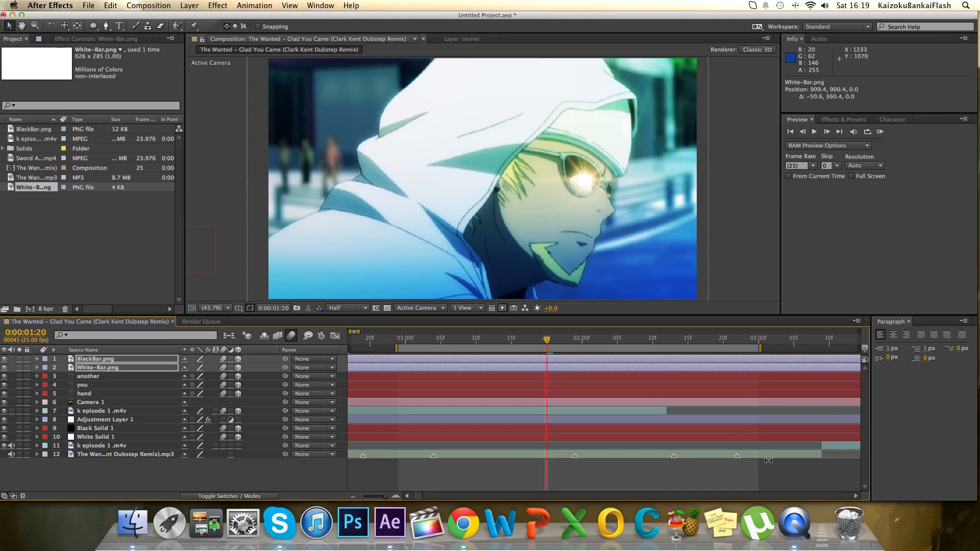
Split the bars, words, camera, adjustment layer and both solids at 0:00:03:01 and delete the parts after the cut.
key(minus)
key(minus)
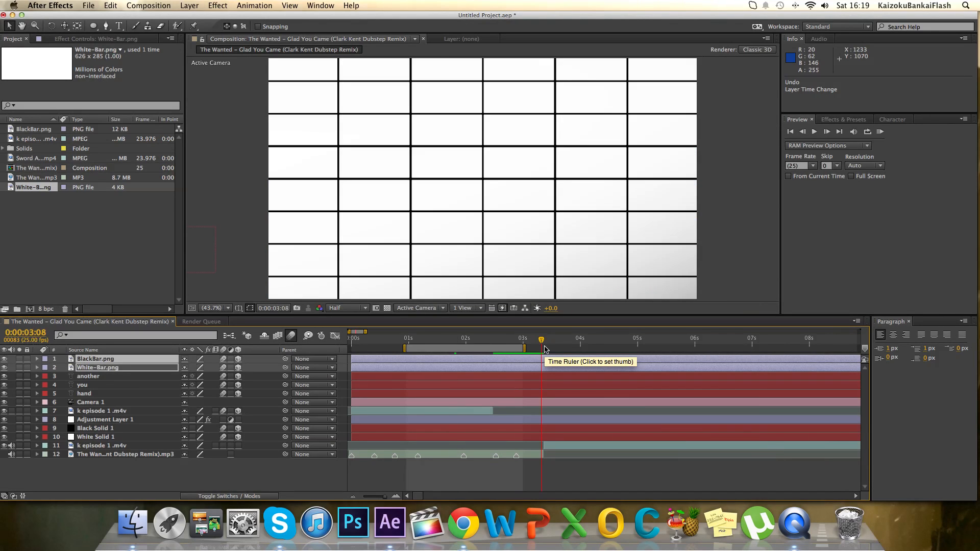
click(524, 341)
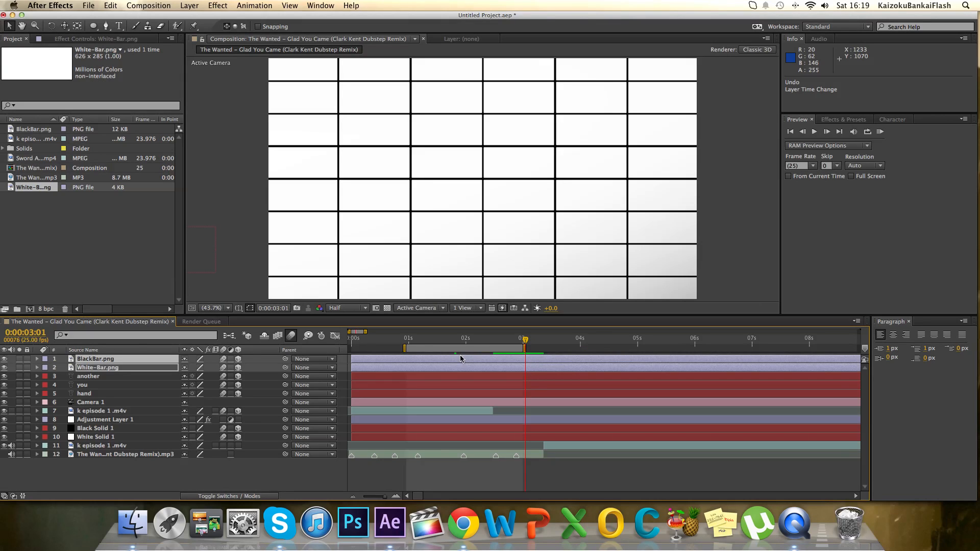
click(536, 358)
super+click(528, 367)
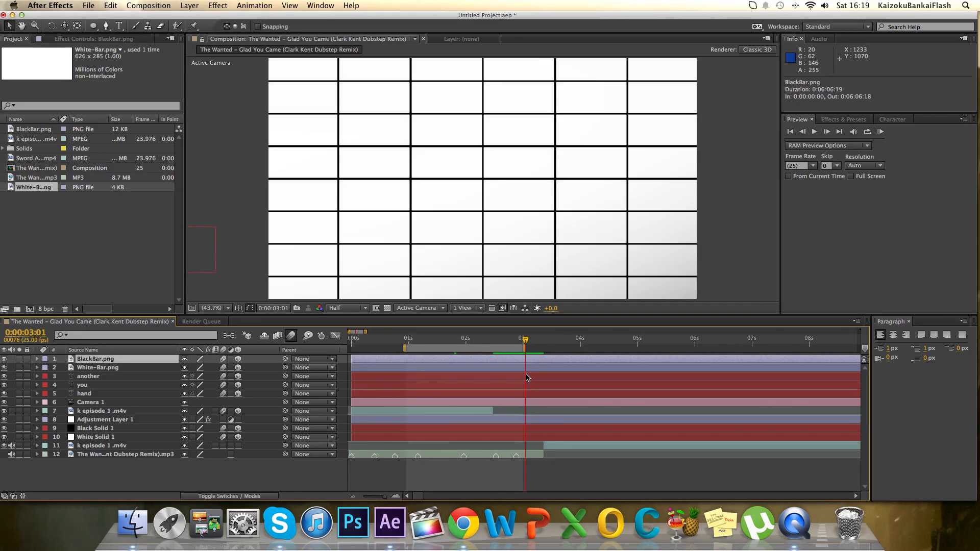
super+click(529, 376)
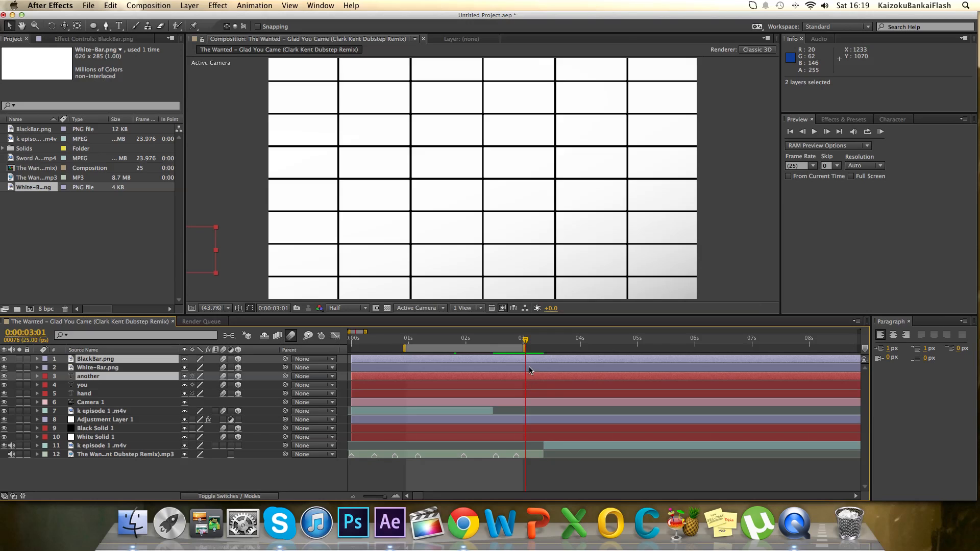
super+click(529, 367)
super+click(531, 385)
super+click(532, 394)
super+click(531, 403)
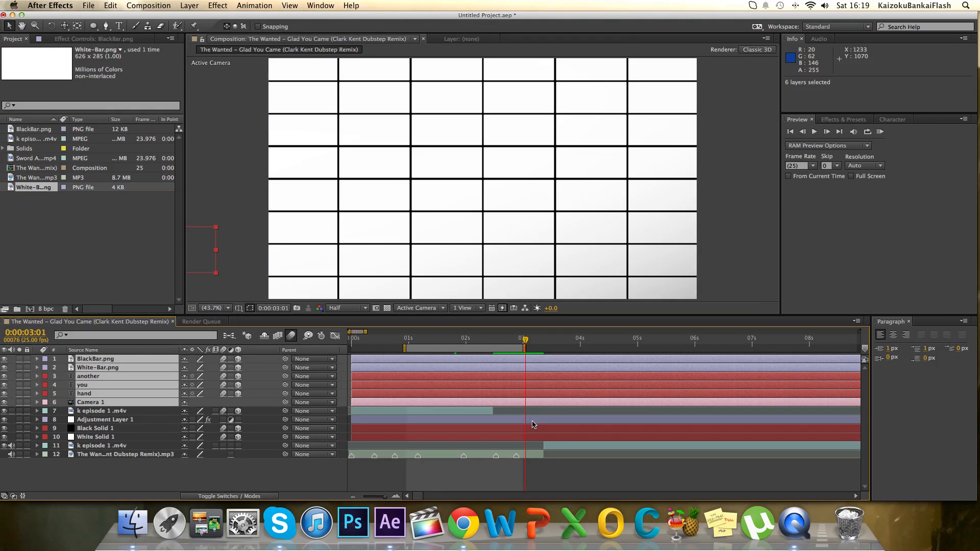
super+click(532, 422)
super+click(530, 429)
super+click(530, 435)
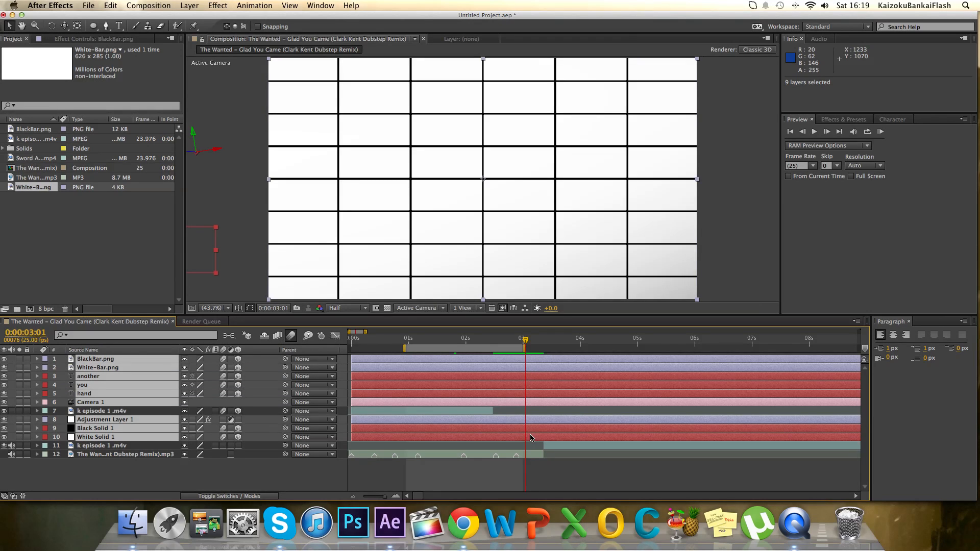
key(super+z)
key(super+shift+d)
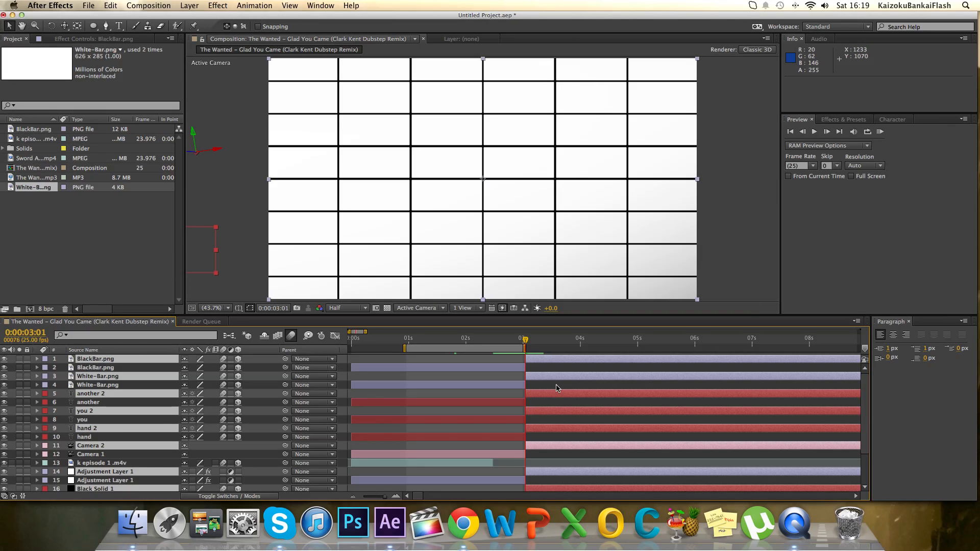
key(Delete)
Enable 3D and motion blur for the newly added k episode 1 .m4v layer and set its Z Rotation to 9°.
click(573, 344)
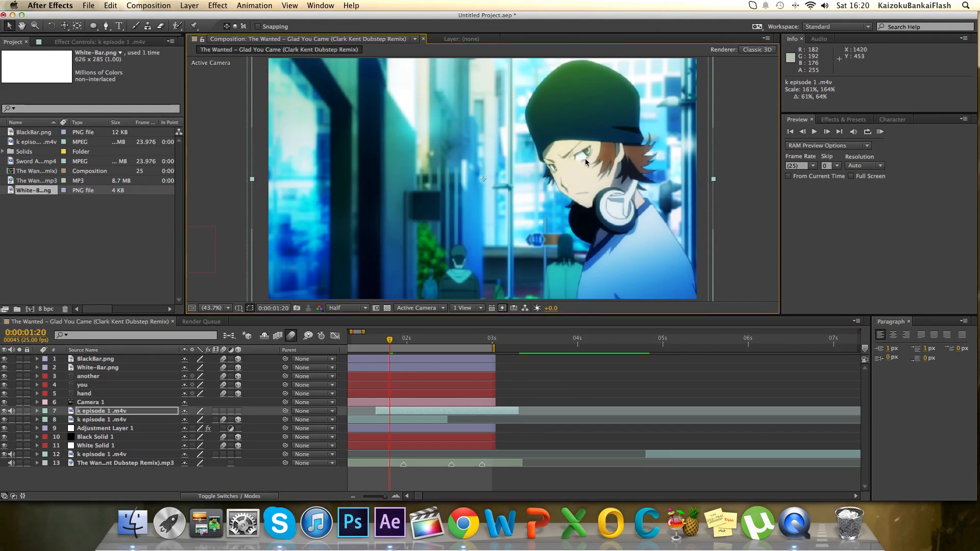
click(238, 411)
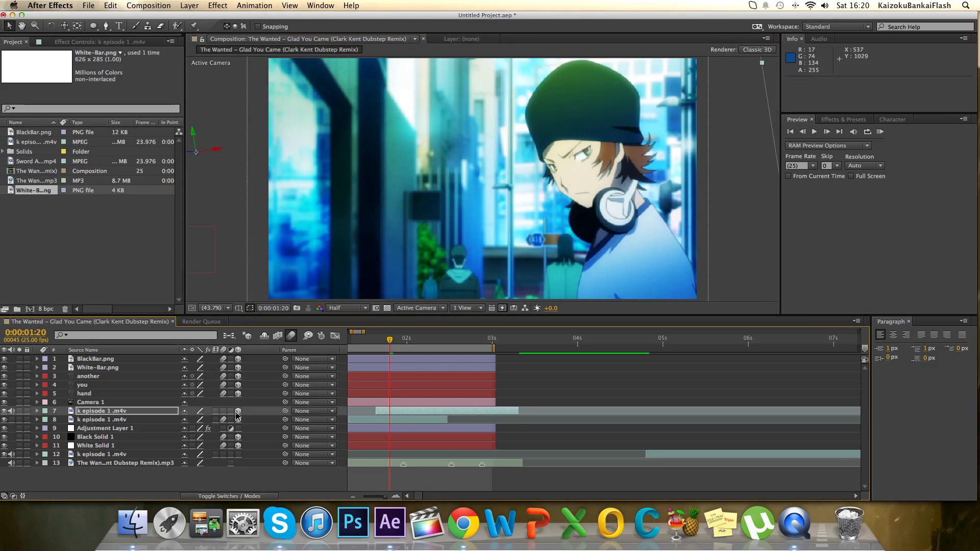
click(223, 411)
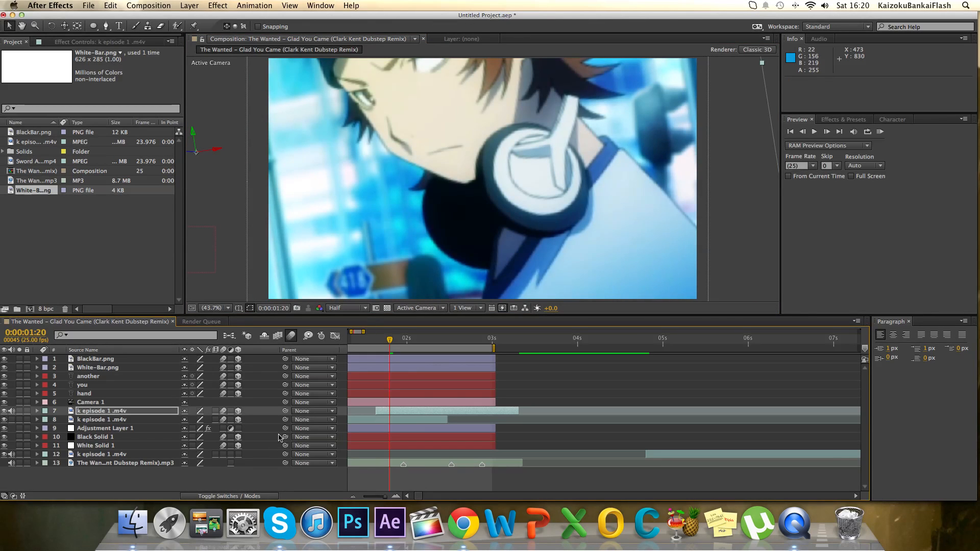
key(r)
click(199, 445)
text(9)
key(Return)
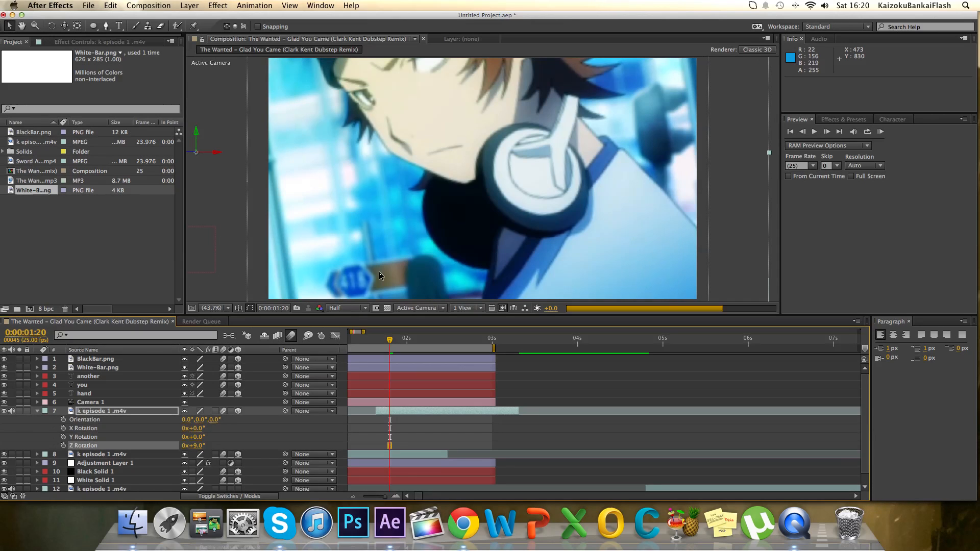
Scale down the new k episode 1 .m4v layer and place it just below the black bar, at about 1371.0, 1280.0, 0.0.
scroll(384, 243, down, 3)
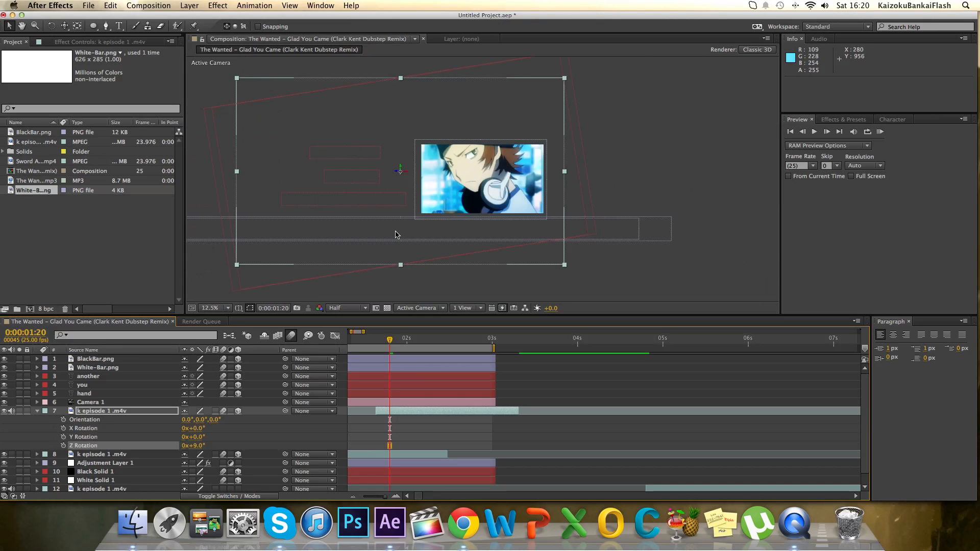
drag(567, 266, 525, 290)
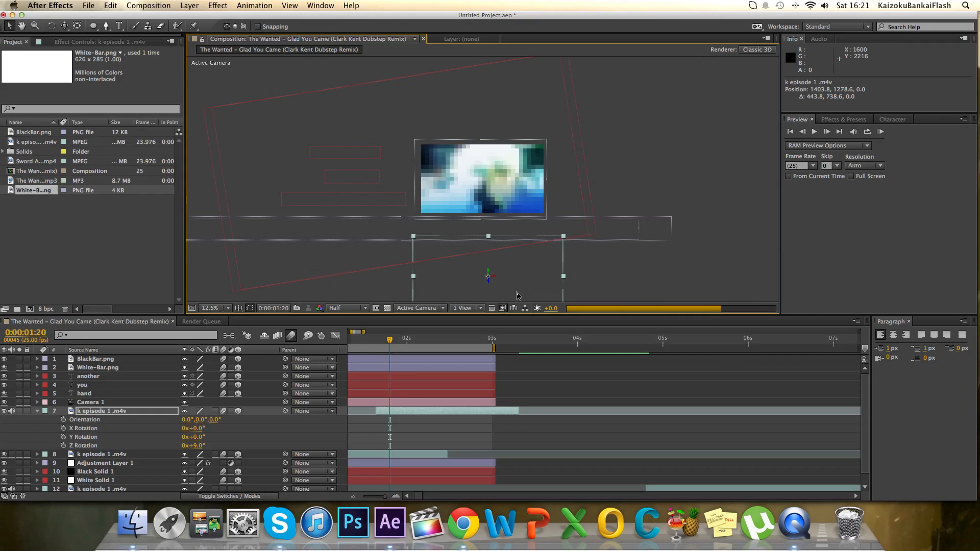
drag(555, 272, 551, 273)
click(209, 308)
click(210, 317)
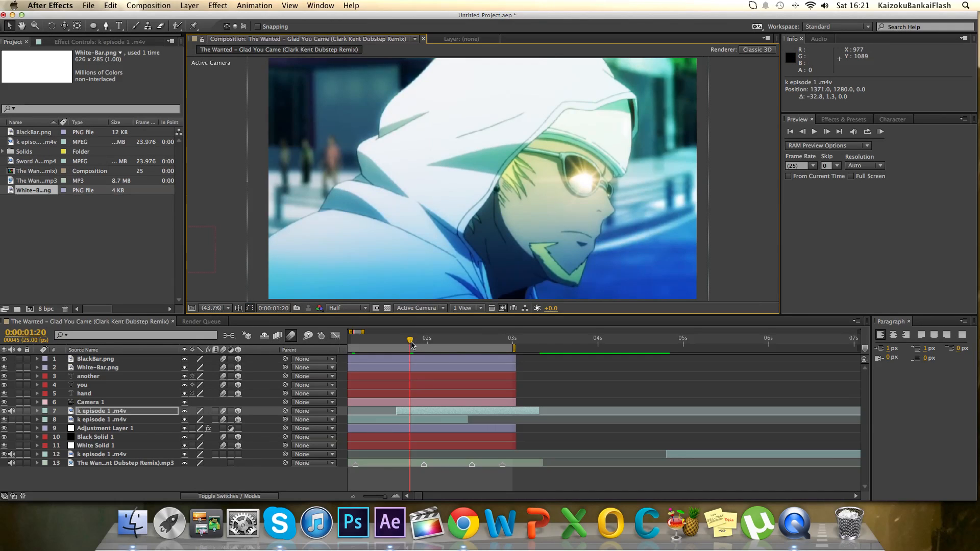
Reveal Camera 1's transform properties, activate the Track XY Camera Tool, and add a Z Rotation keyframe at 0:00:01:20.
drag(411, 345, 417, 345)
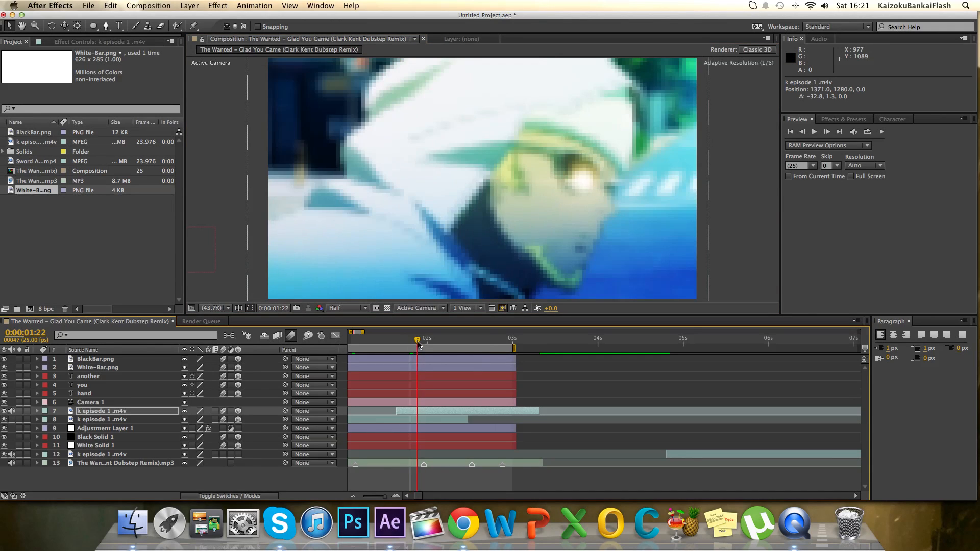
click(37, 402)
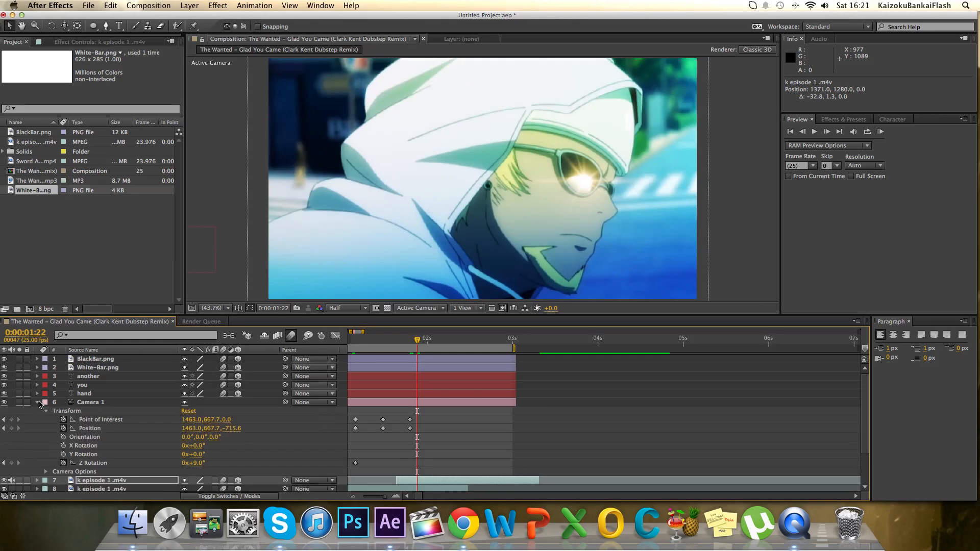
scroll(414, 352, down, 3)
scroll(414, 352, down, 2)
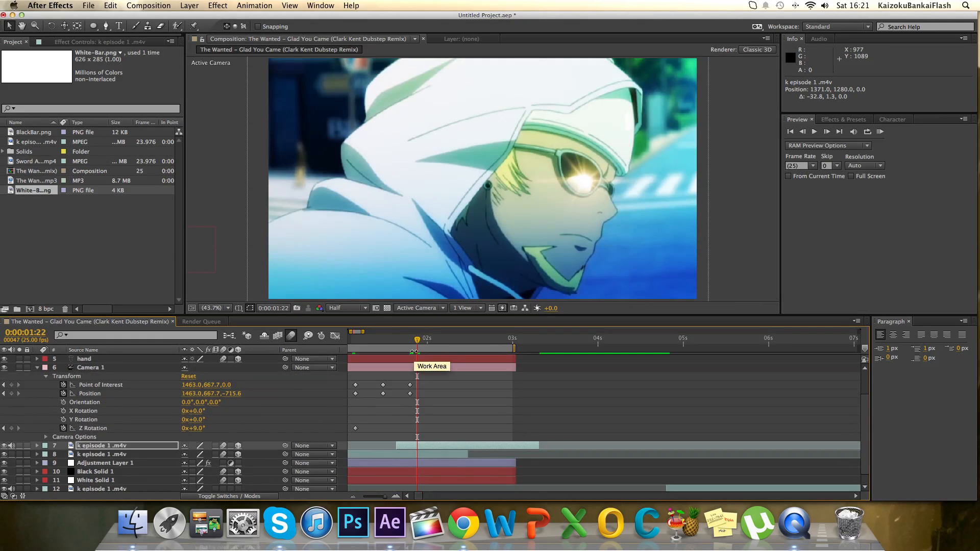
drag(419, 343, 422, 343)
scroll(435, 374, down, 1)
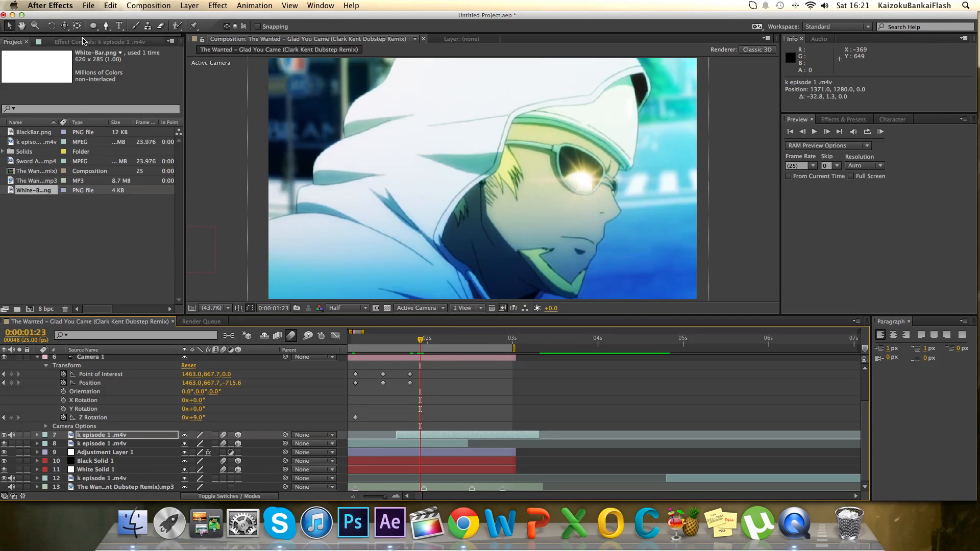
click(65, 25)
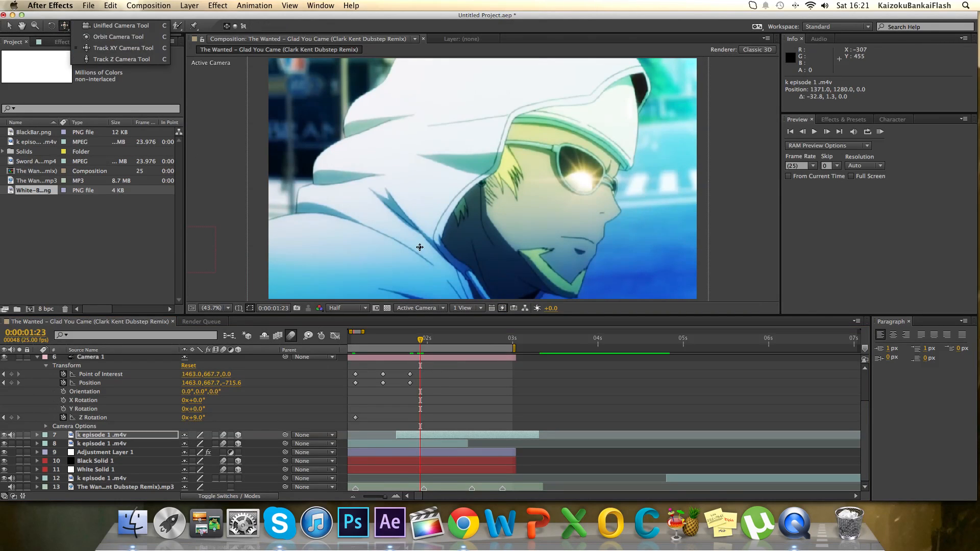
click(429, 349)
drag(420, 343, 411, 353)
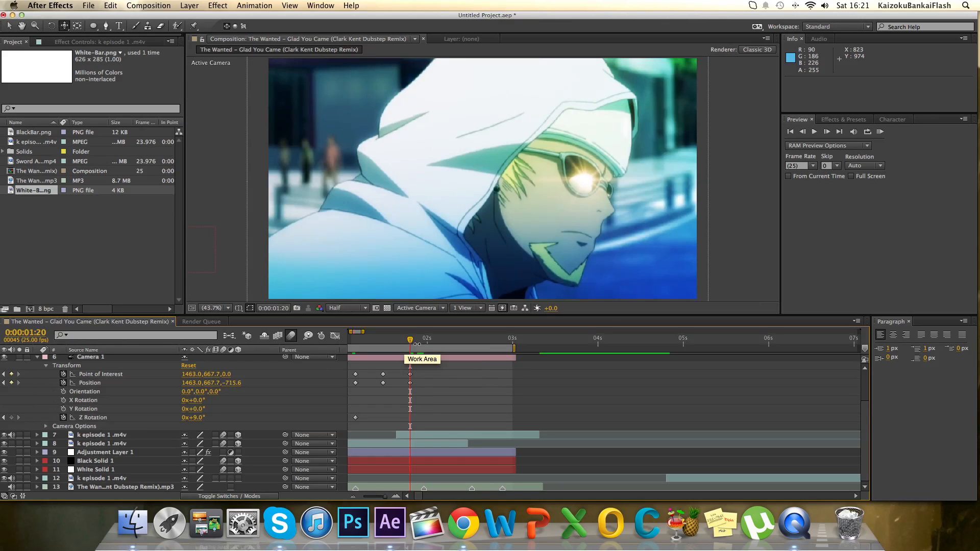
click(12, 417)
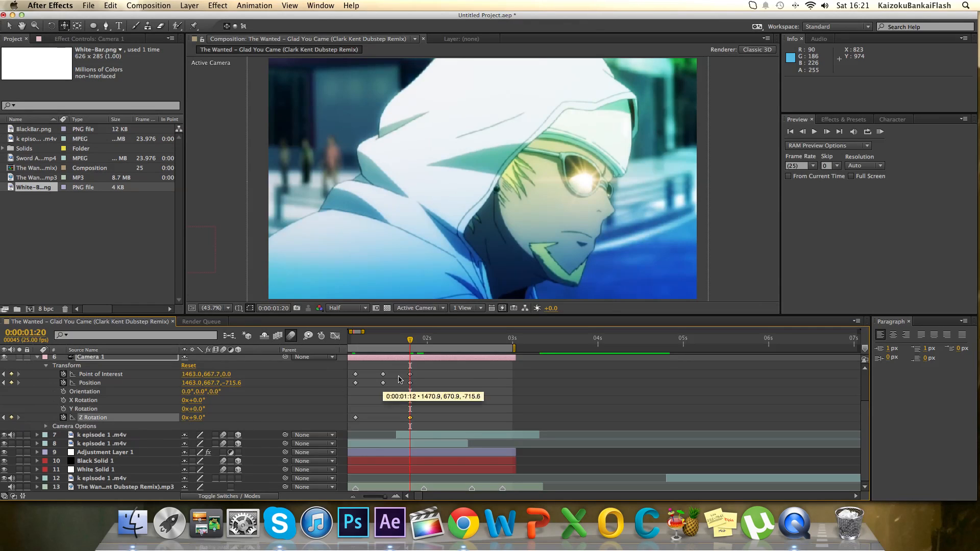
At 0:00:01:23, track Camera 1 down onto the black bar at about 1442.4, 892.0, -715.6 and set its Z Rotation to 6°.
drag(407, 341, 423, 341)
drag(466, 252, 461, 138)
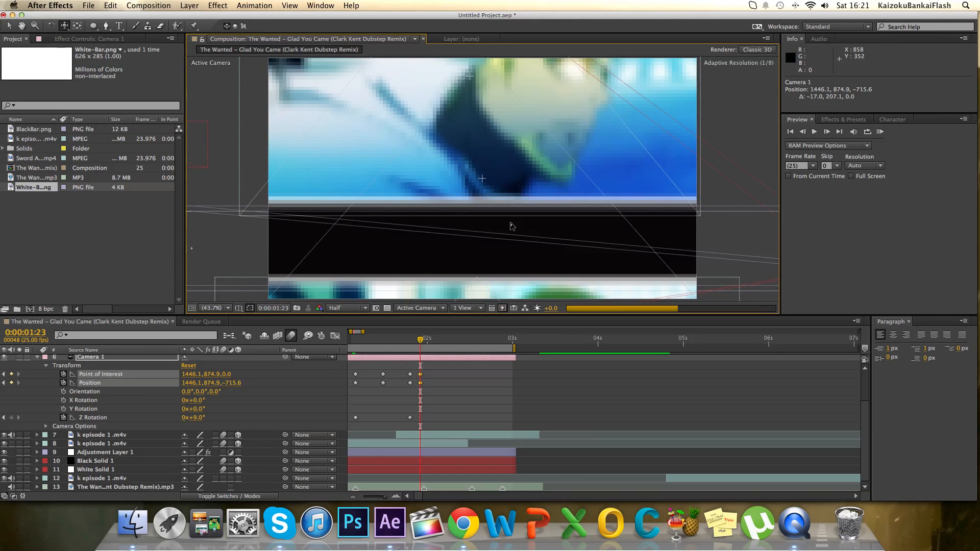
drag(528, 235, 529, 223)
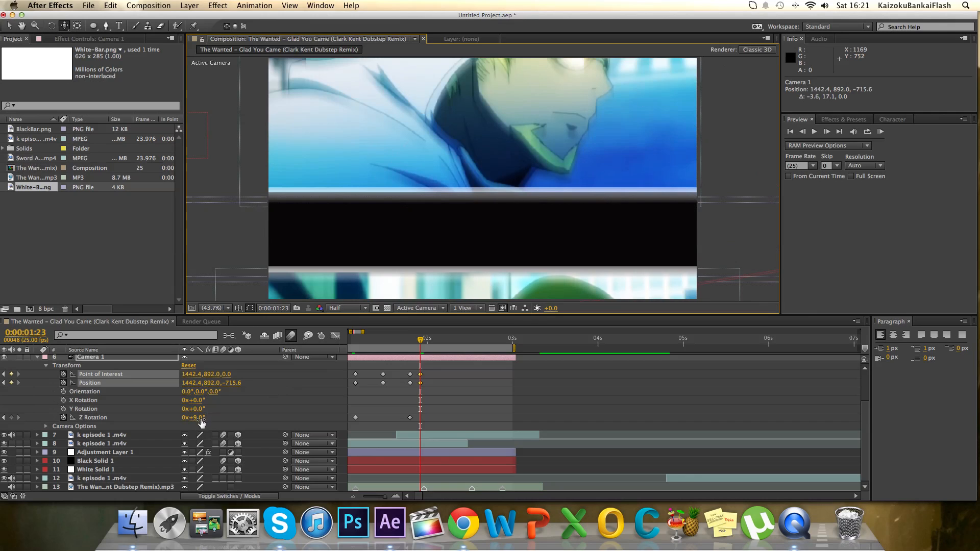
drag(202, 419, 200, 419)
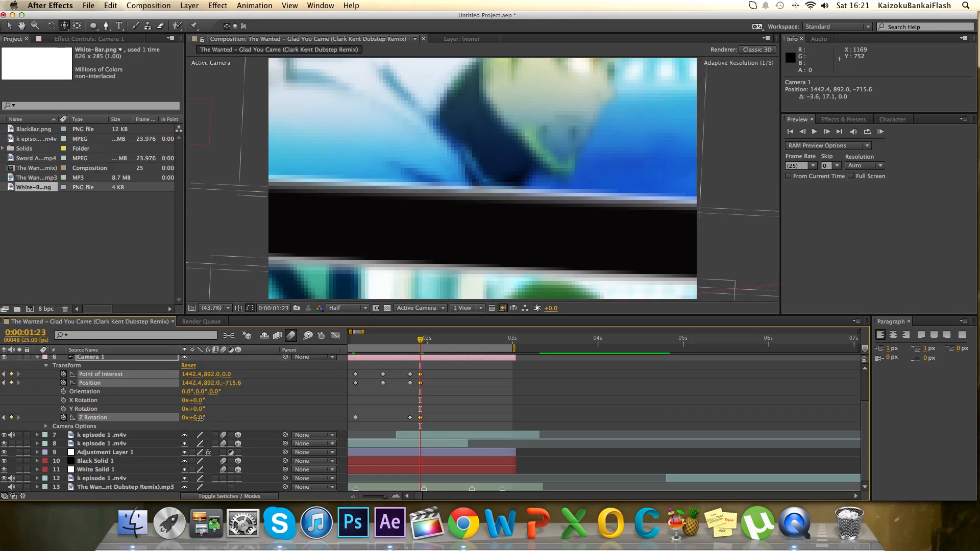
At 0:00:02:10, track Camera 1 down to the lower clip, at about 1375.0, 1189.6, -715.6.
drag(420, 343, 461, 345)
drag(497, 226, 515, 129)
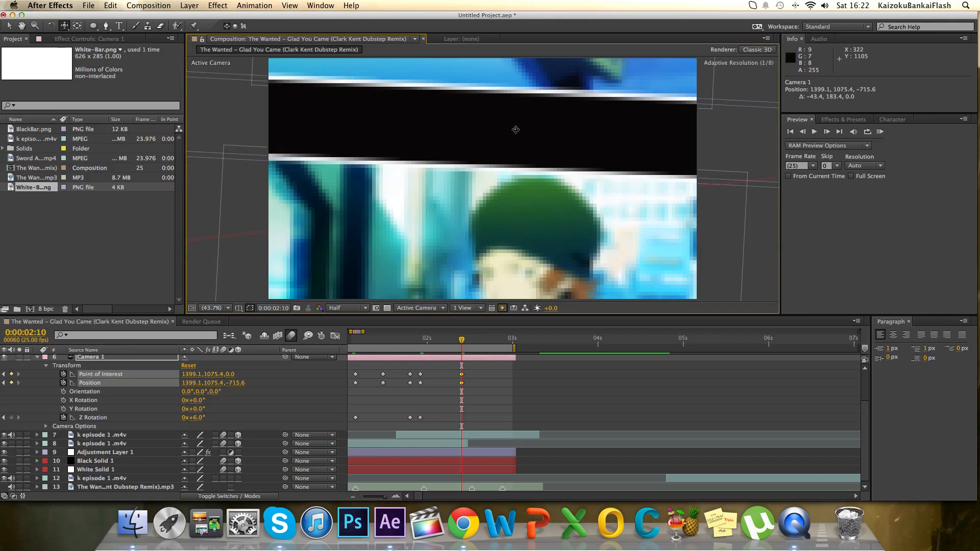
drag(507, 165, 514, 110)
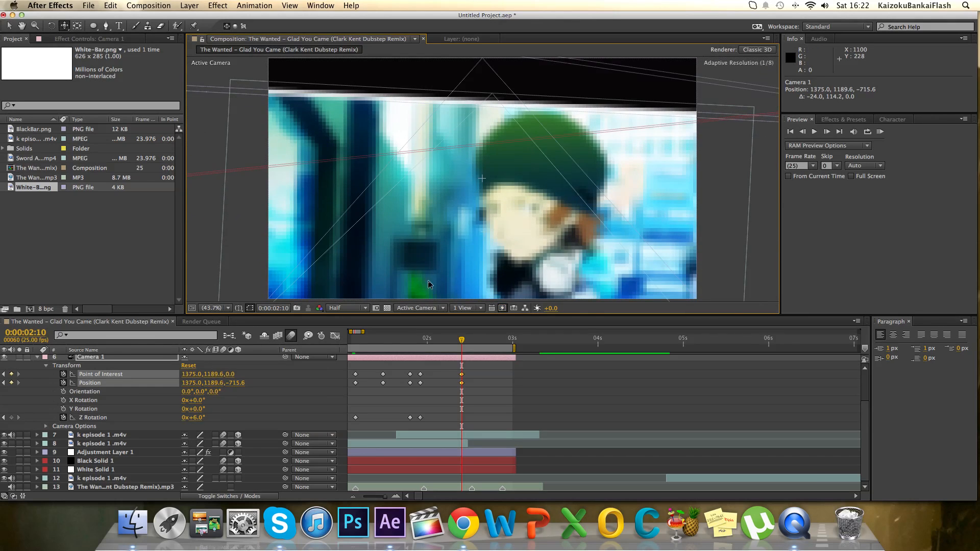
Start the work area at 0:00:01:16 and RAM preview the camera move down to the lower clip.
click(396, 342)
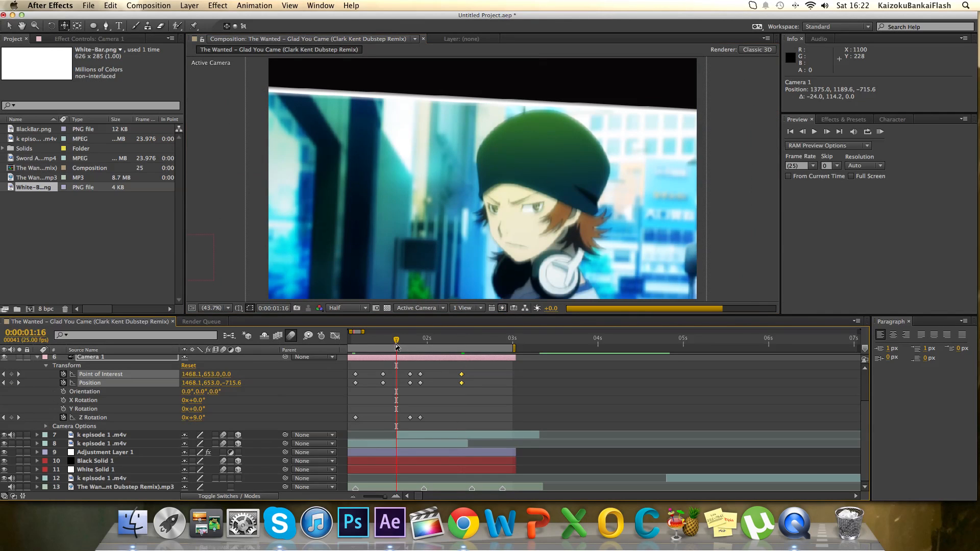
key(b)
click(880, 132)
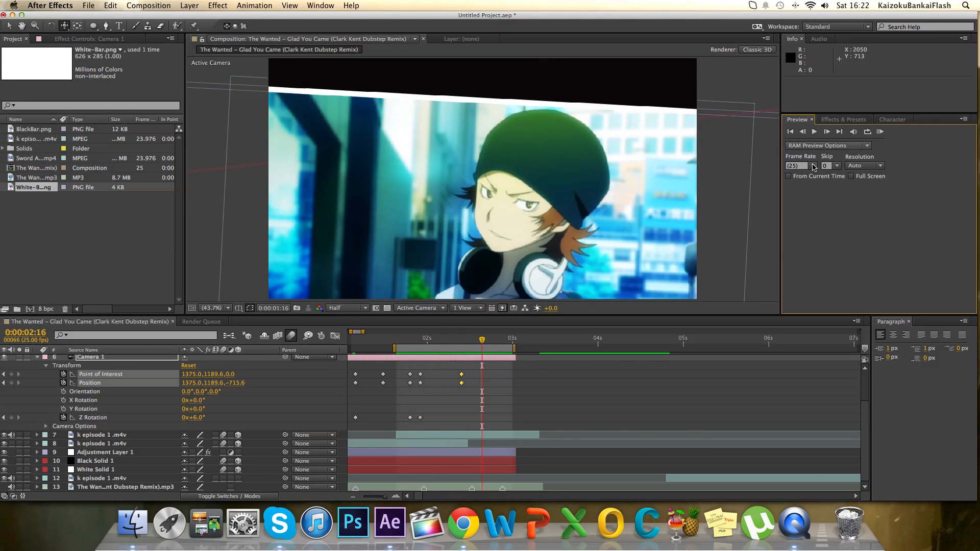
Collapse Camera 1's properties and add a text layer reading "DRINK" over the black bar at 0:00:01:24.
click(468, 352)
drag(467, 352, 424, 351)
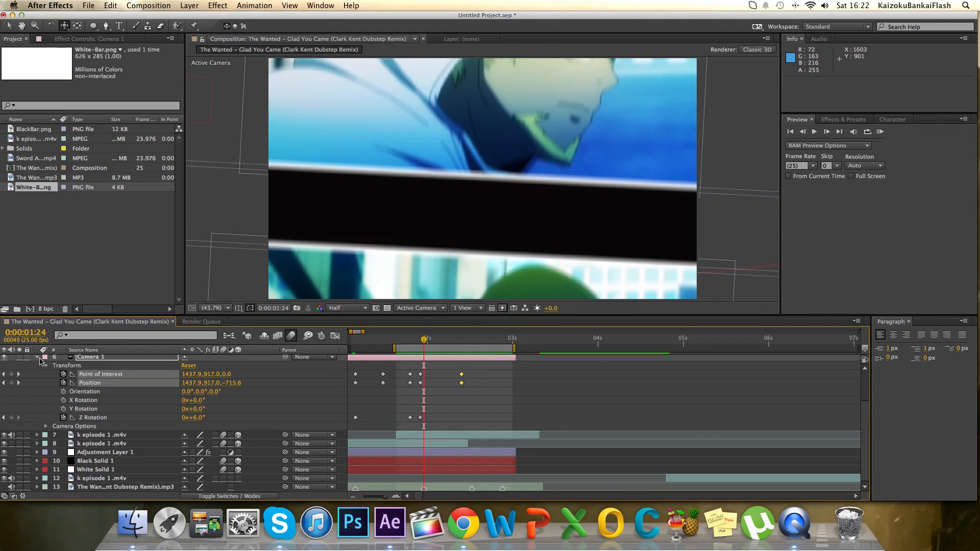
click(38, 358)
click(120, 26)
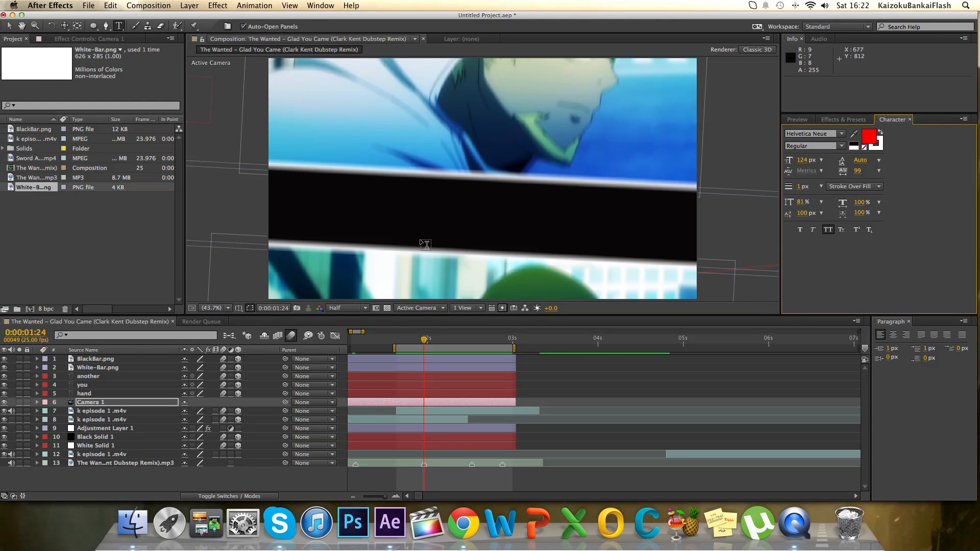
click(416, 198)
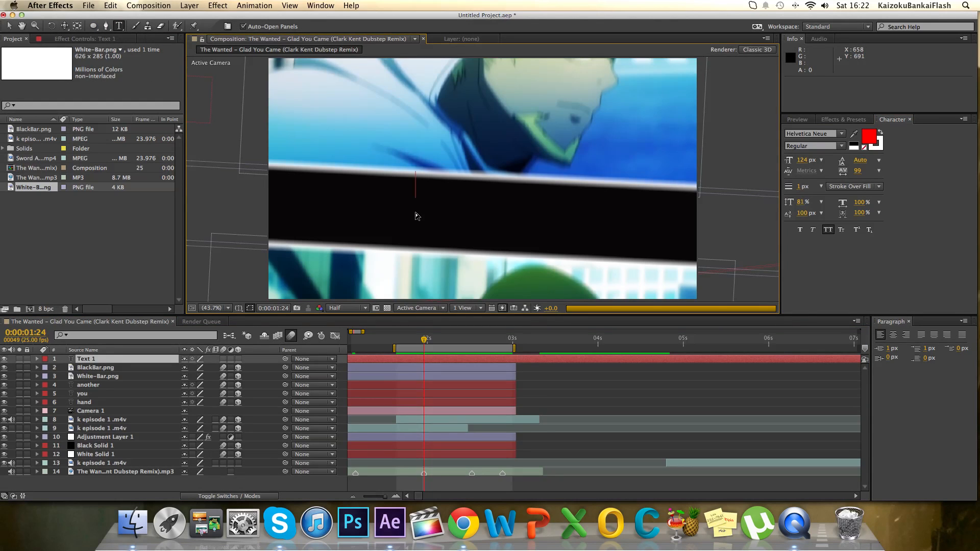
text(D)
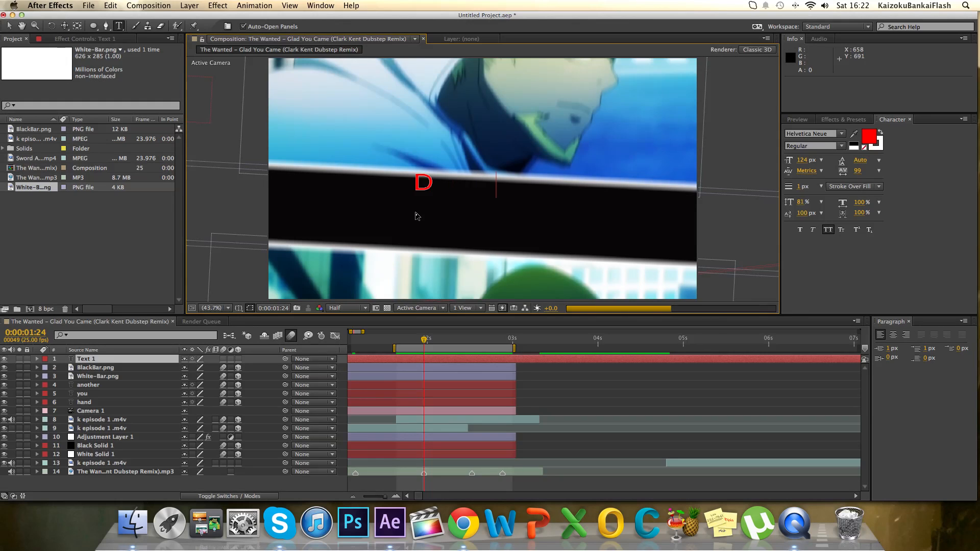
text(RINK)
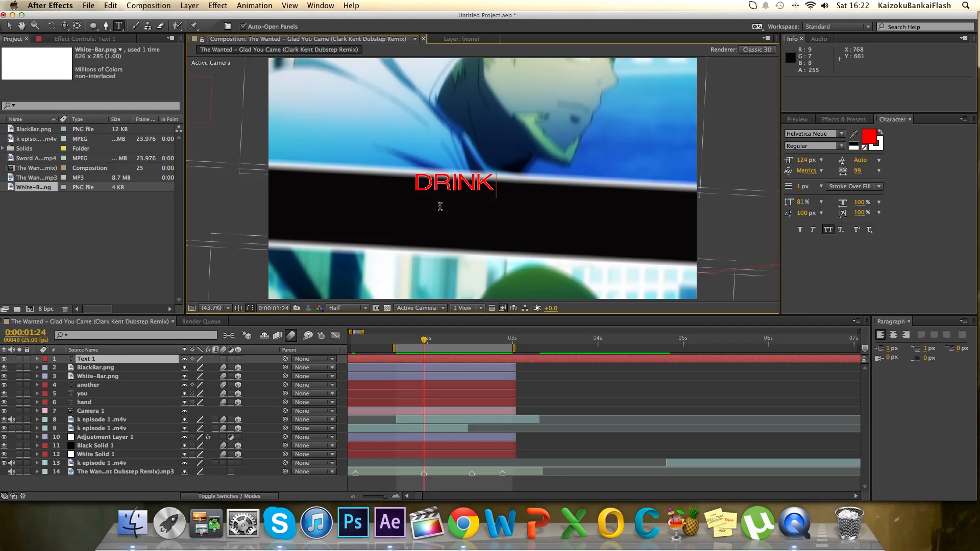
Make the DRINK text layer 3D with motion blur and move it onto the black bar, at about 1273.1, 1132.8, 0.0.
click(238, 360)
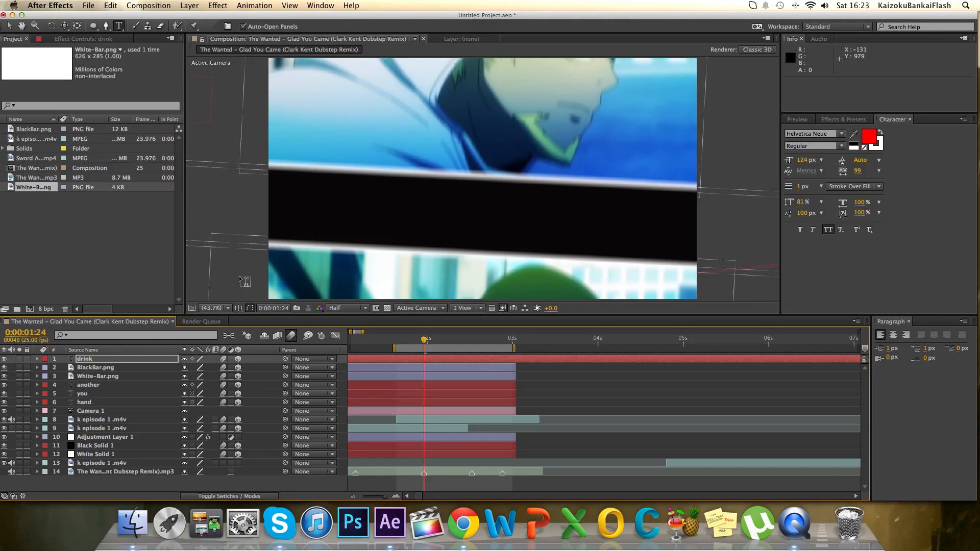
scroll(239, 279, down, 2)
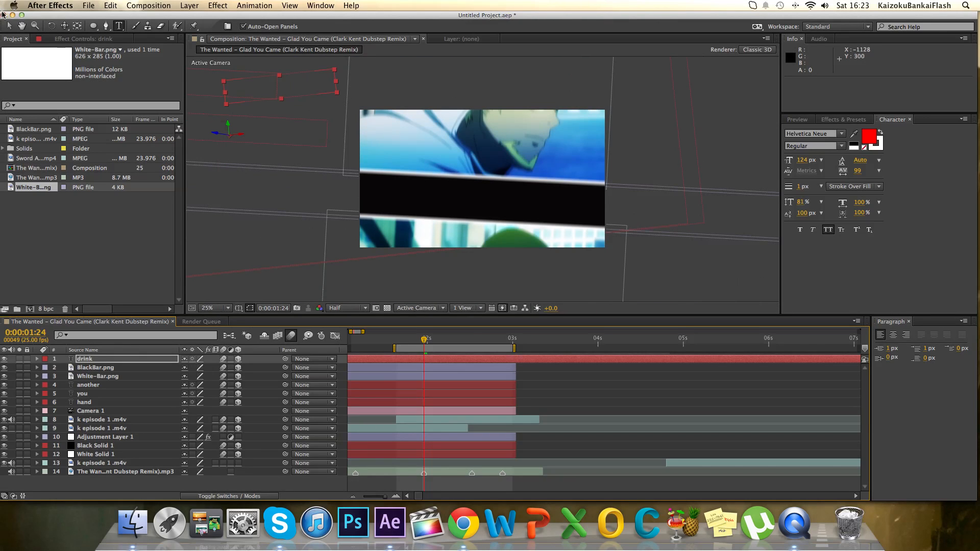
click(10, 26)
drag(295, 89, 504, 208)
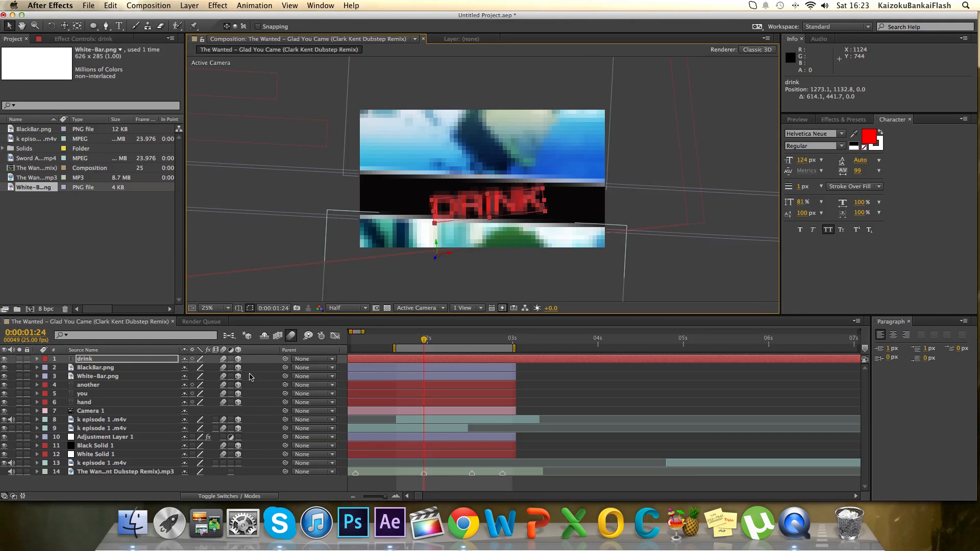
Set the DRINK text layer's Z Rotation to 9° and collapse its properties.
key(r)
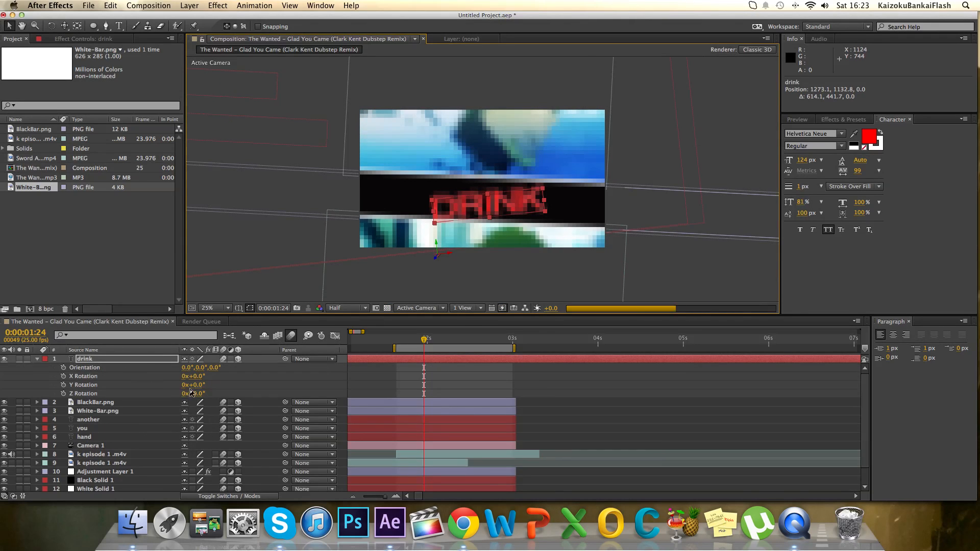
click(199, 394)
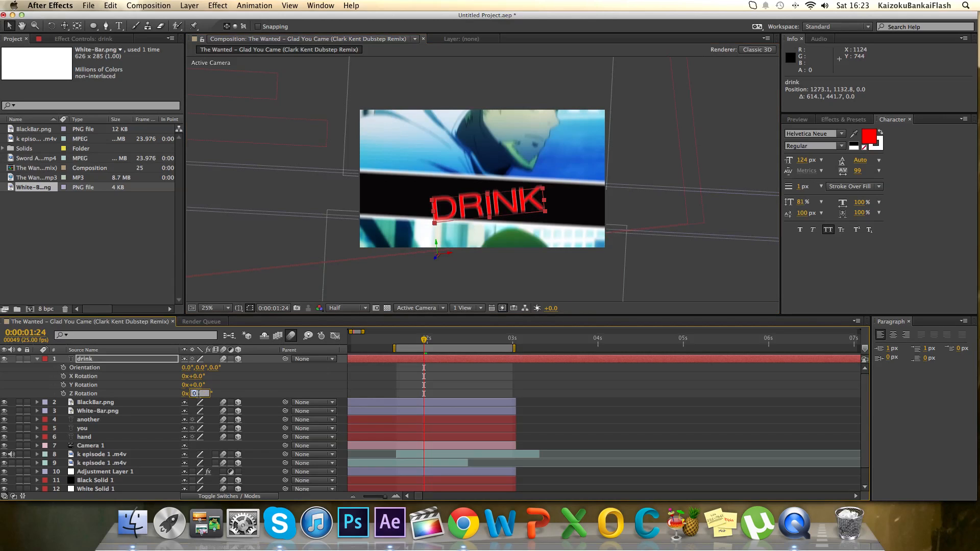
text(9)
key(Return)
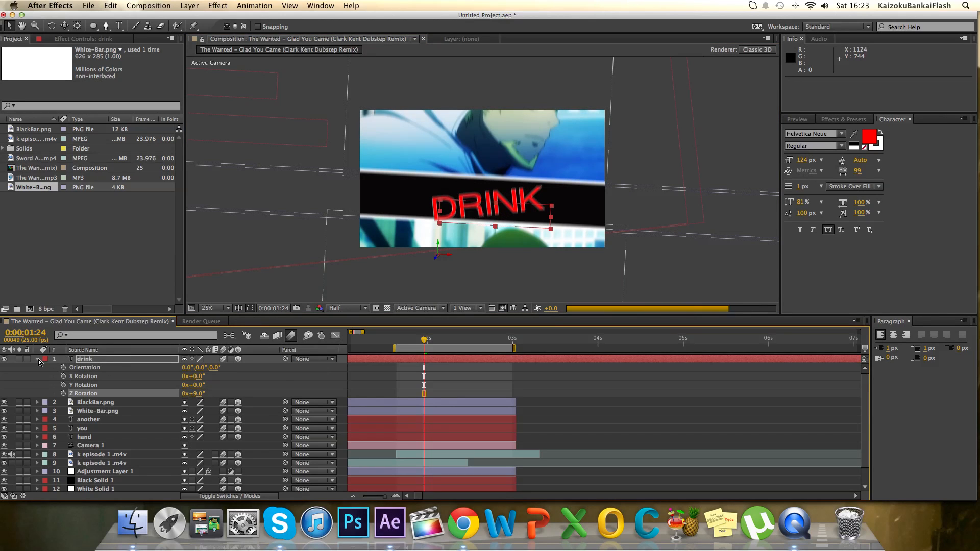
click(38, 359)
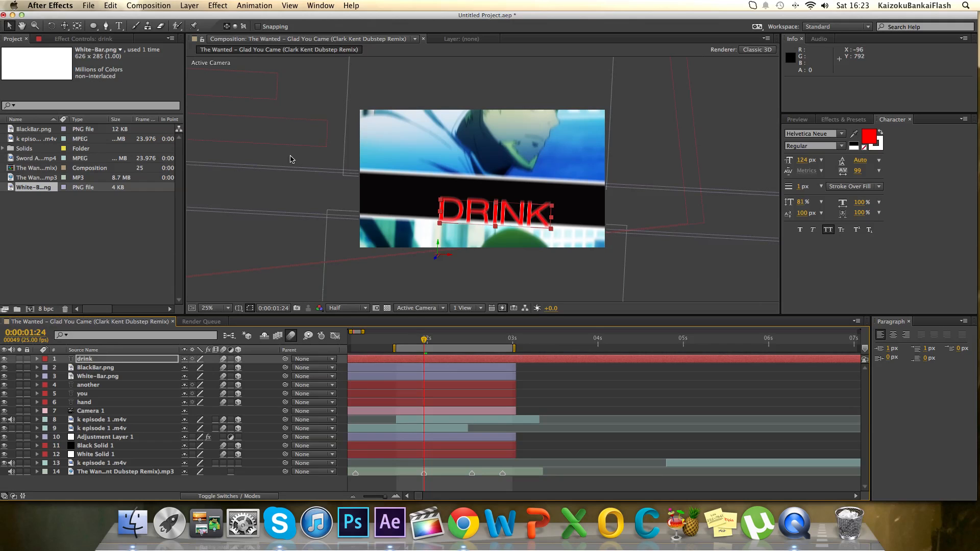
Fit the composition in the view, try moving DRINK along the black bar to about 1090.5, 1071.9, 0.0, and undo the move.
click(220, 308)
click(217, 317)
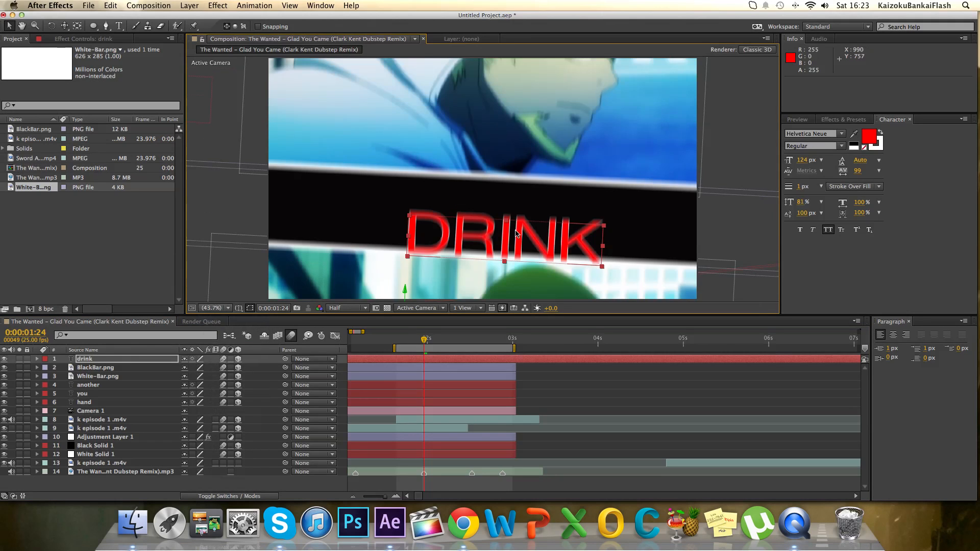
drag(489, 224, 414, 215)
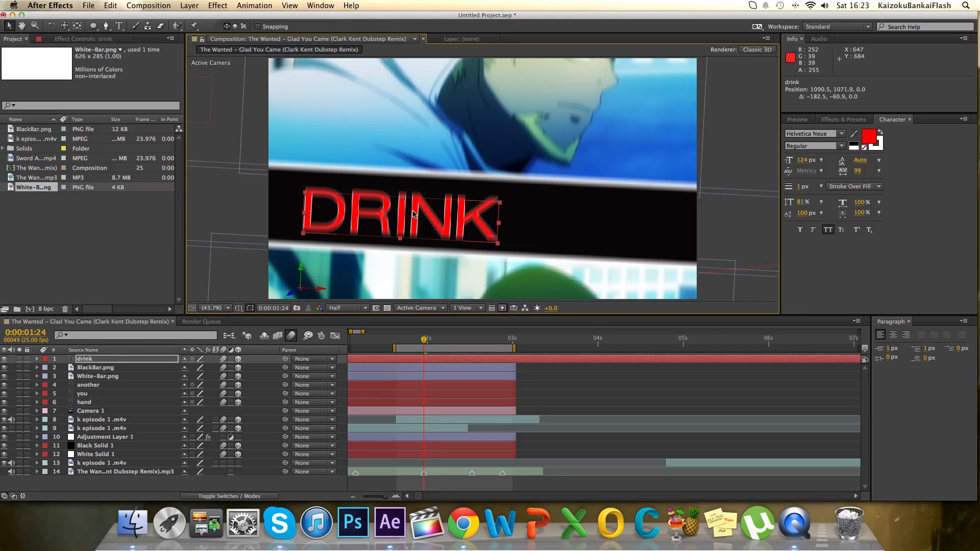
key(super+z)
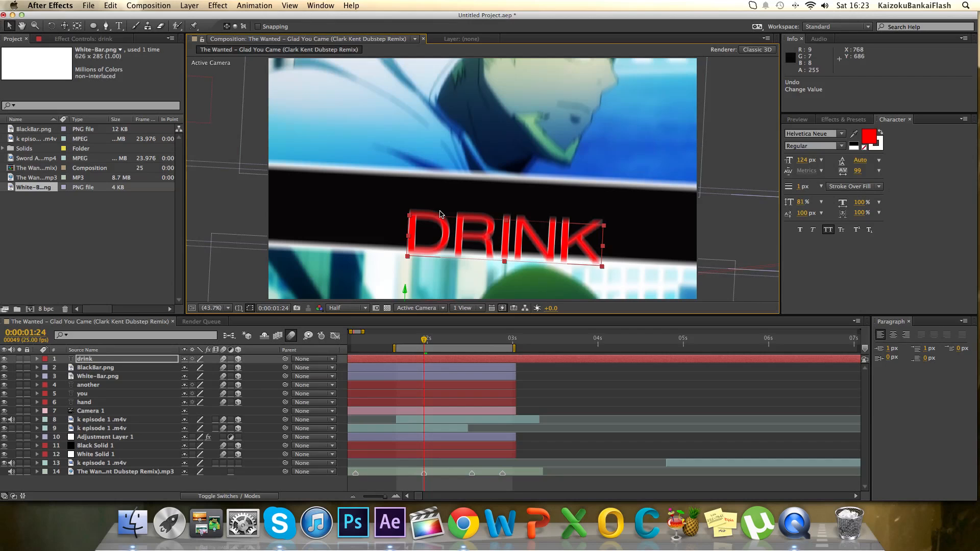
Move DRINK along the black bar to about 1051.9, 1034.5, 0.0 and place its anchor point at the text's lower-left corner.
drag(516, 251, 427, 215)
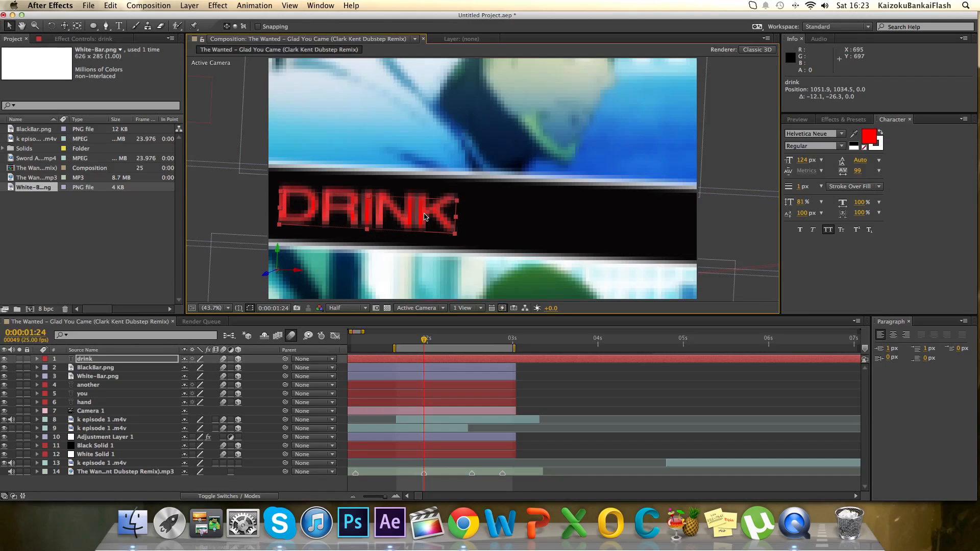
click(77, 27)
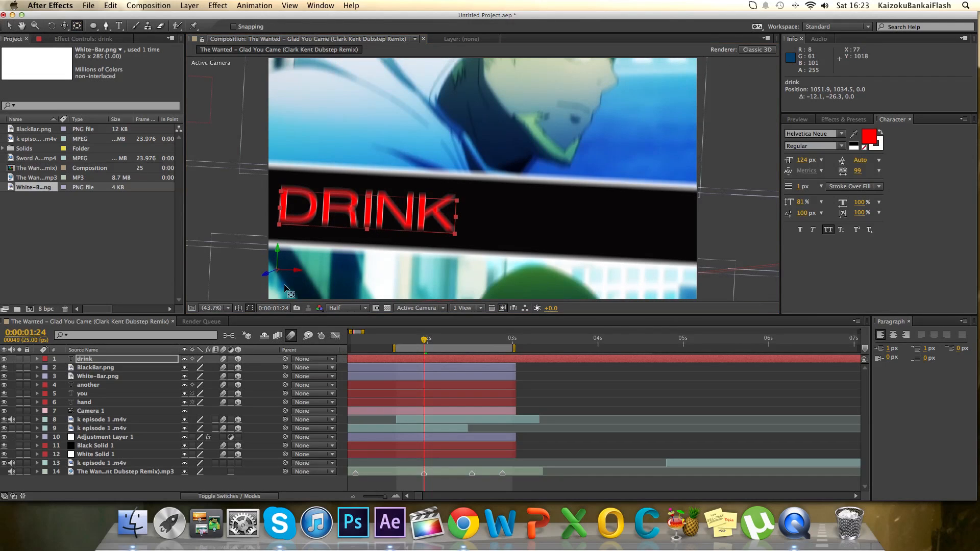
drag(278, 257, 281, 228)
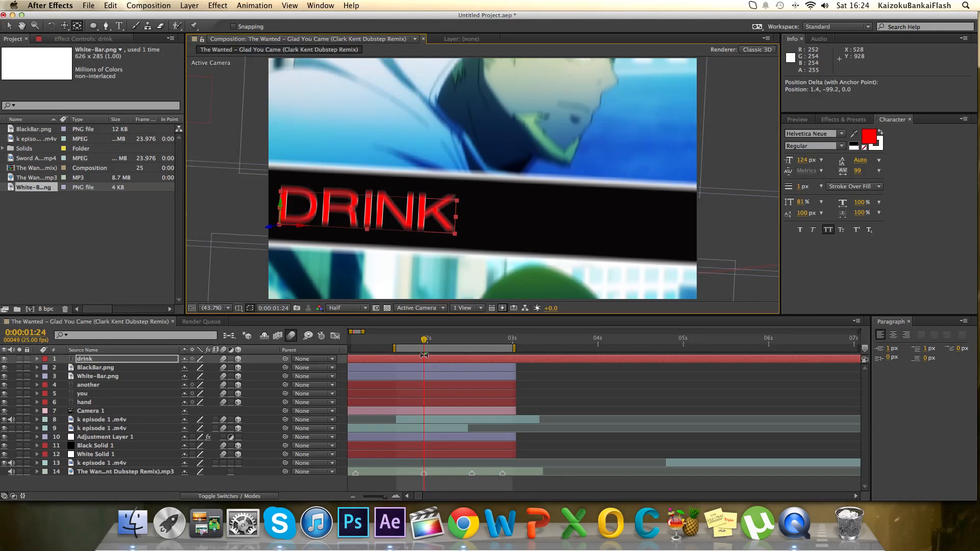
Change the fill color of the letters R and N in DRINK to white.
click(119, 28)
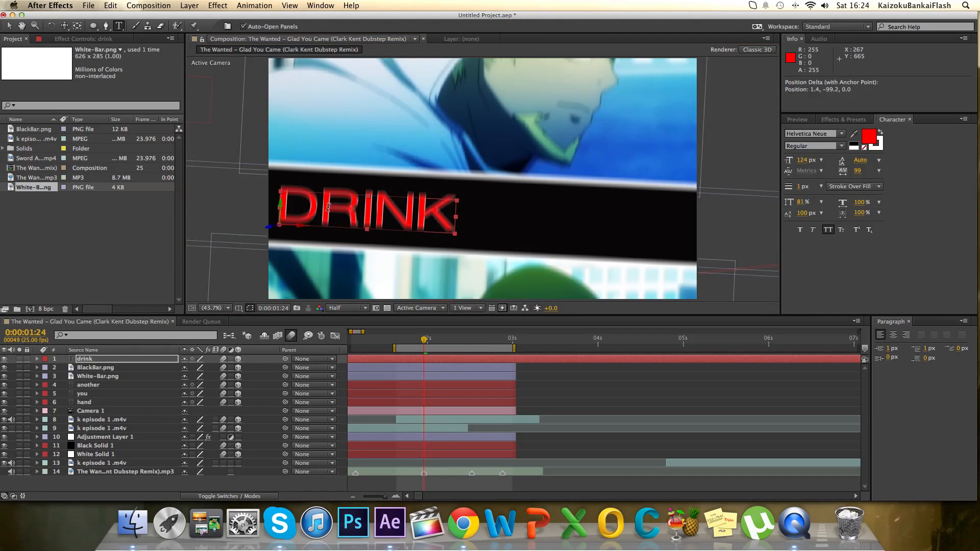
click(356, 208)
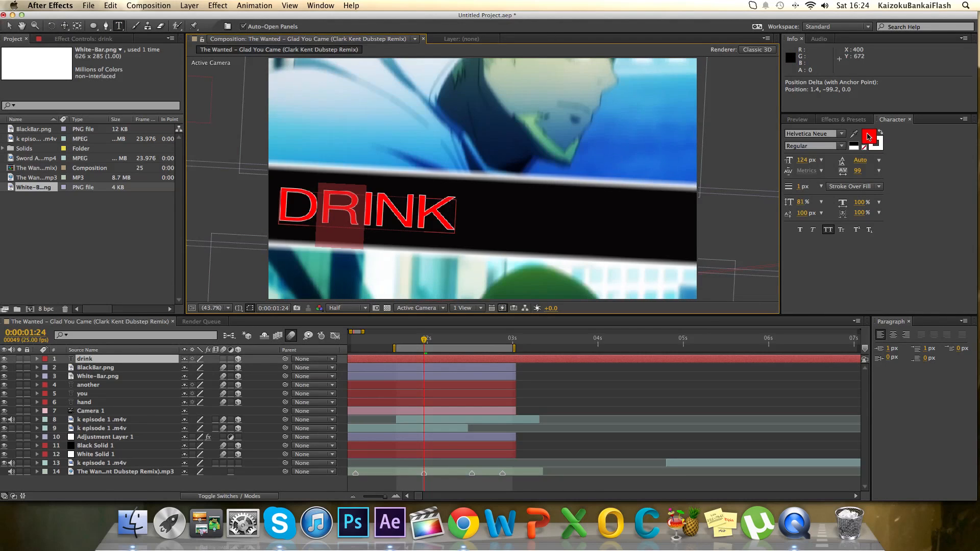
click(863, 134)
drag(792, 171, 679, 133)
click(916, 164)
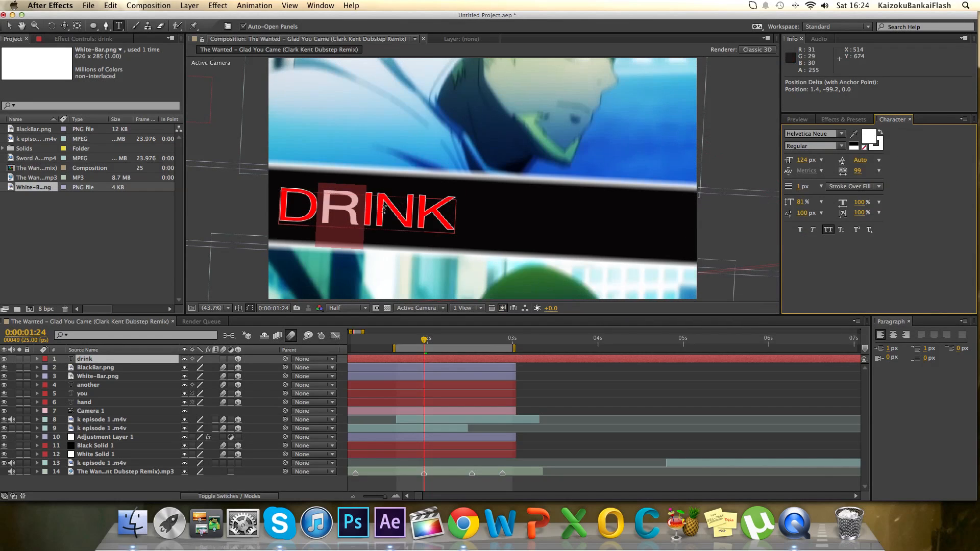
drag(385, 210, 400, 209)
click(866, 137)
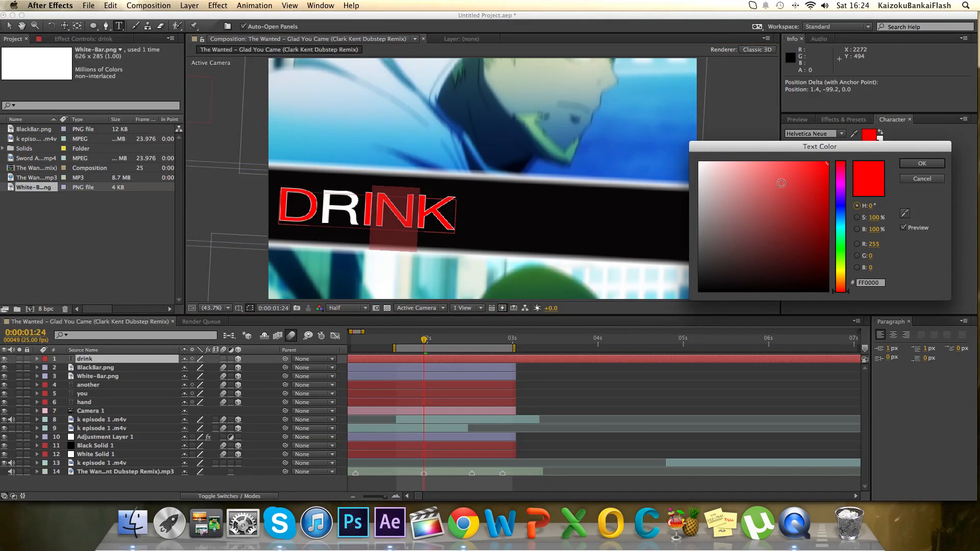
drag(781, 182, 635, 127)
click(922, 164)
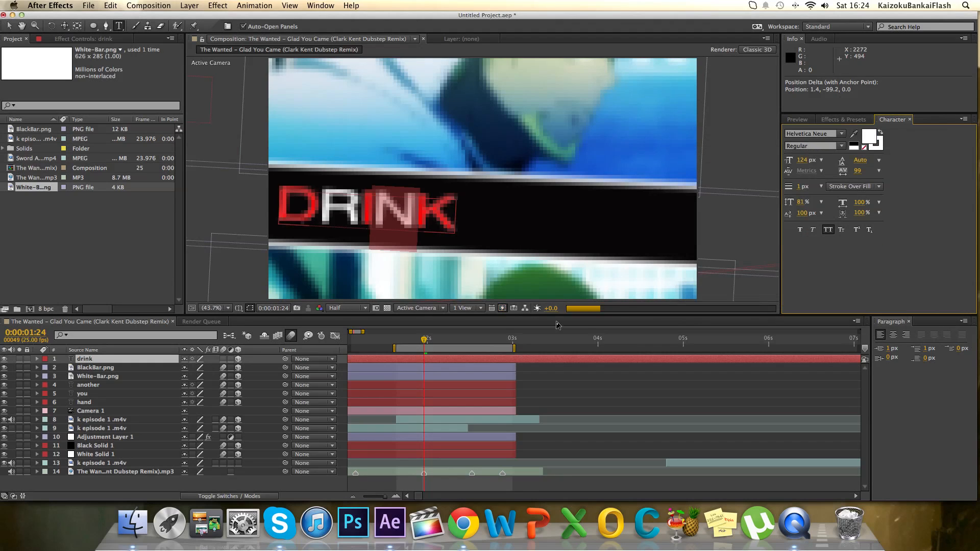
RAM preview the work area with its music and add a beat marker to the music layer at 0:00:02:07.
scroll(419, 348, right, 2)
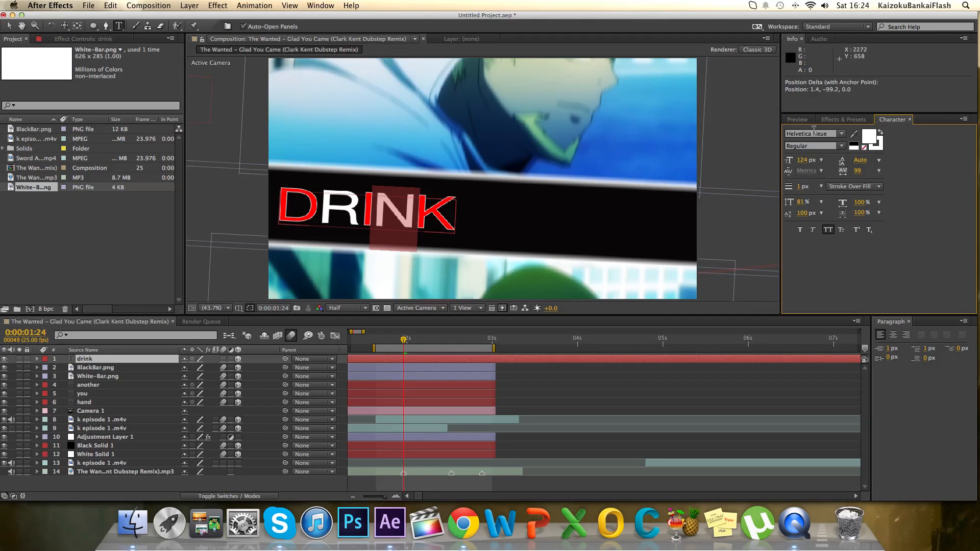
click(797, 119)
click(880, 132)
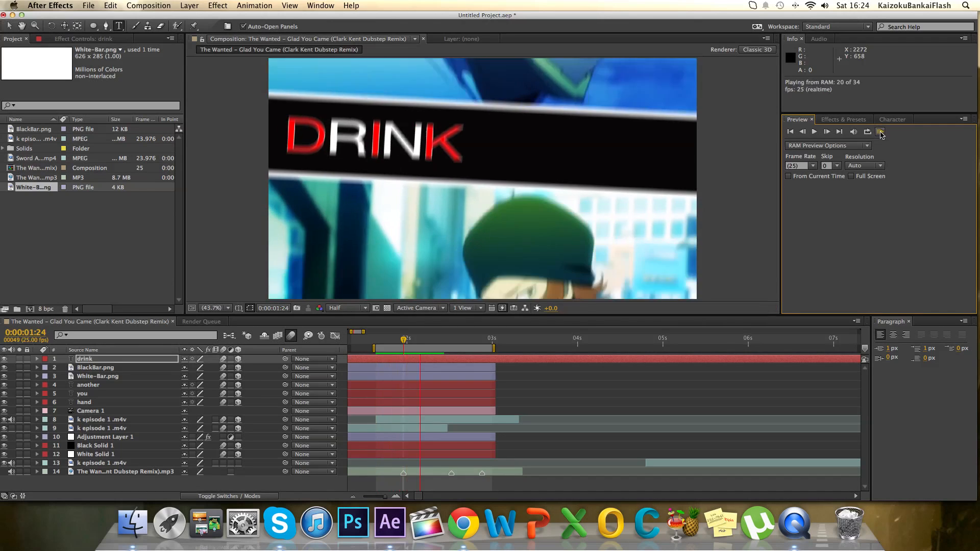
click(881, 133)
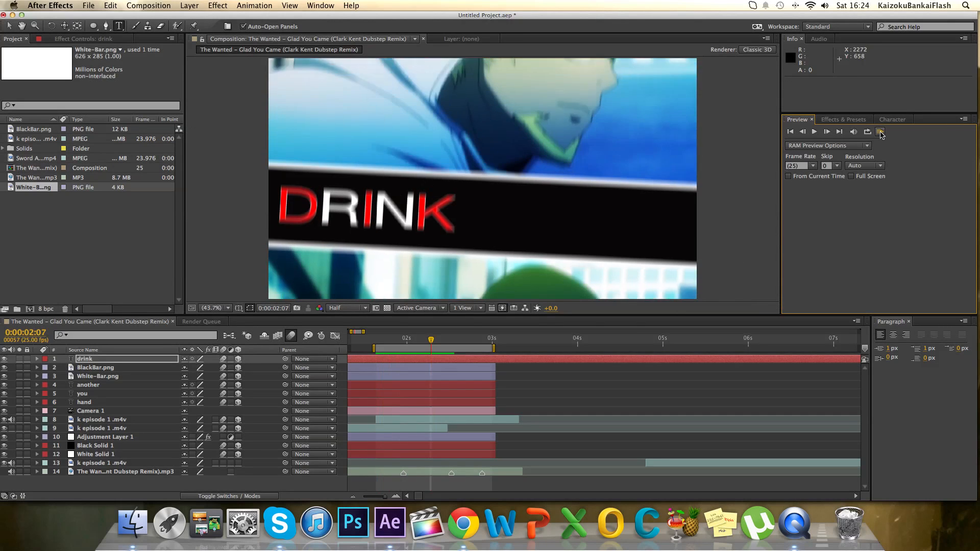
click(881, 134)
click(881, 133)
click(880, 133)
click(881, 134)
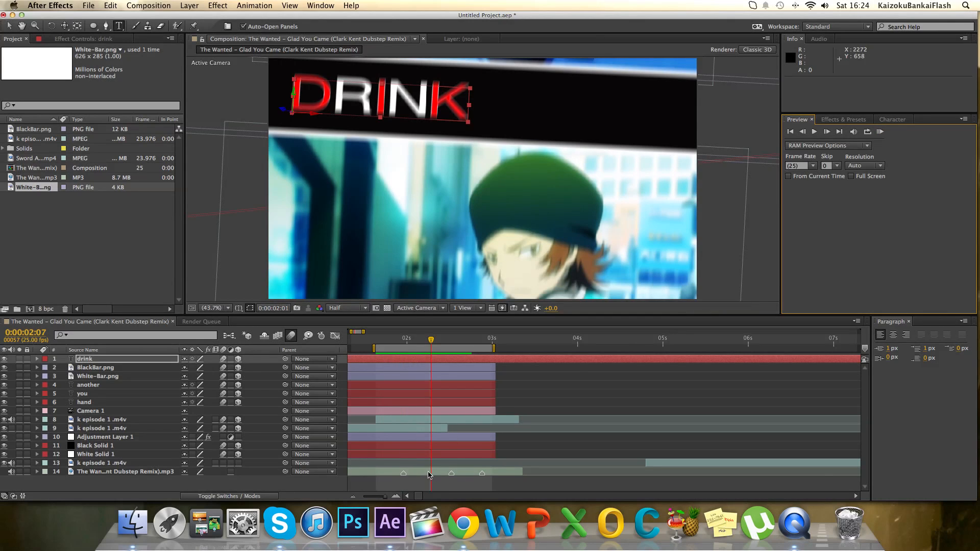
click(431, 474)
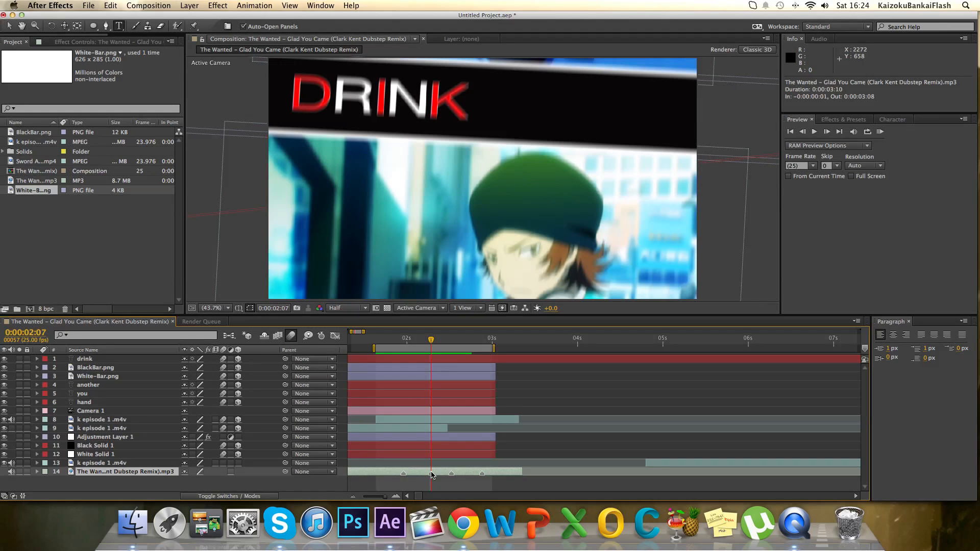
Start Scale keyframes on the DRINK layer at 0:00:01:21 and shrink the text to about 24.9, 16.5, 100.0%.
drag(428, 346, 393, 365)
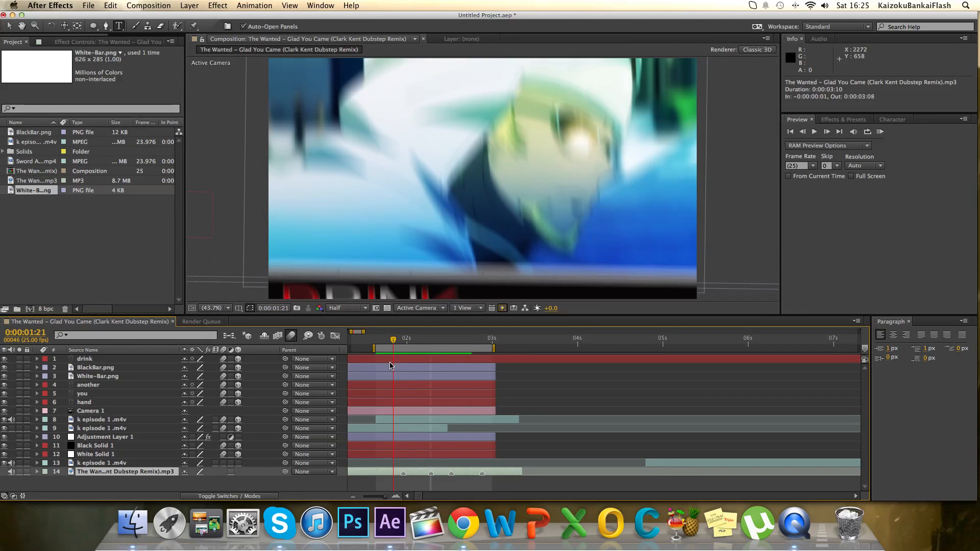
click(392, 360)
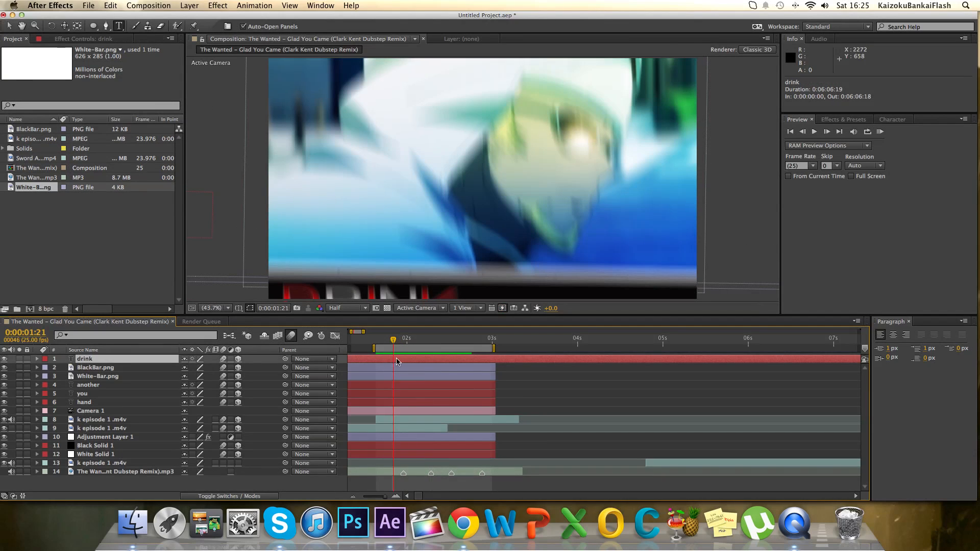
key(s)
scroll(372, 231, down, 3)
scroll(349, 194, up, 1)
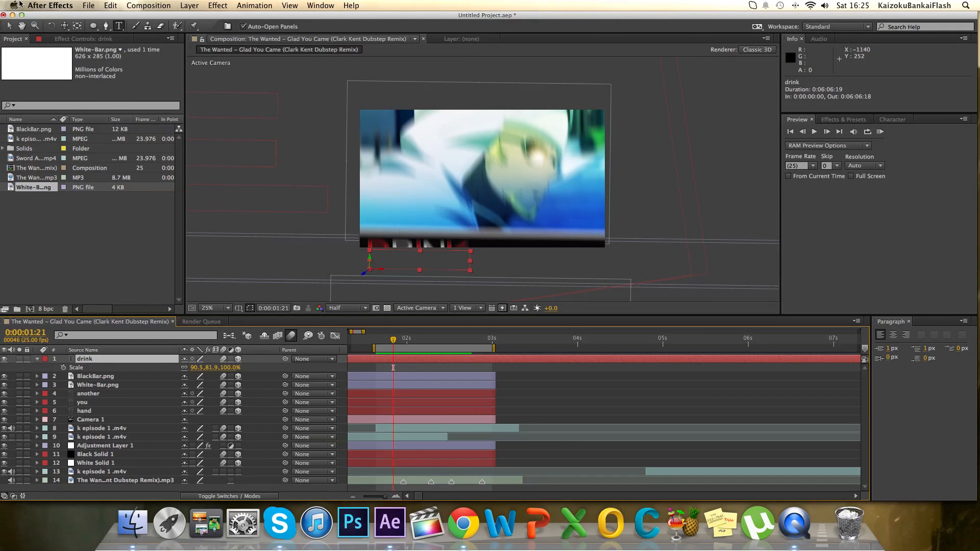
click(9, 28)
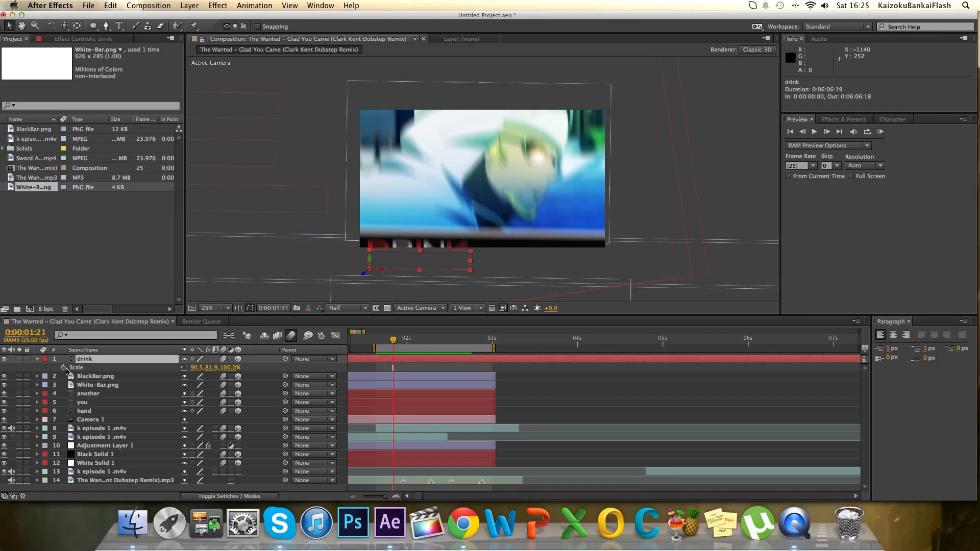
click(63, 367)
drag(470, 251, 398, 267)
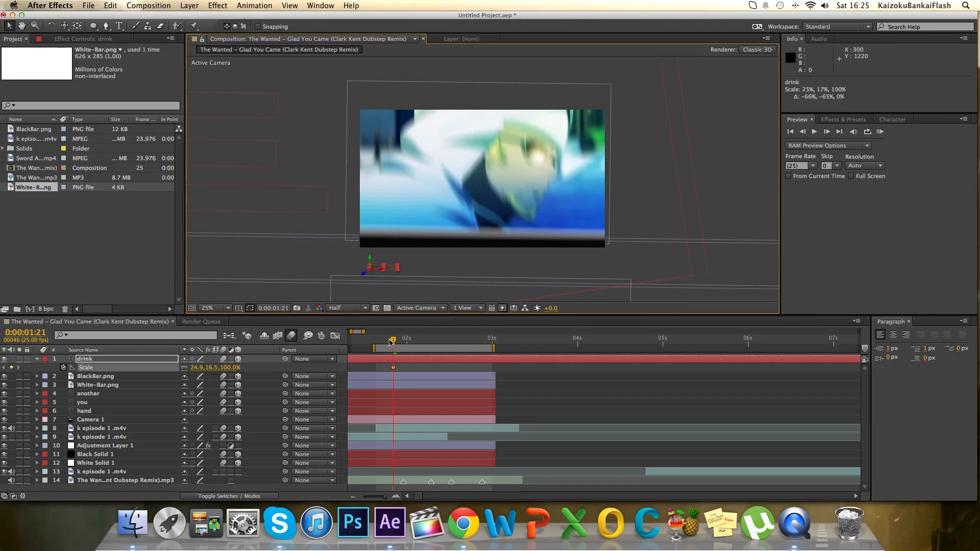
At 0:00:01:24, enlarge DRINK to about 81.5, 107.4, 100.0% to set its second Scale keyframe.
drag(396, 341, 404, 341)
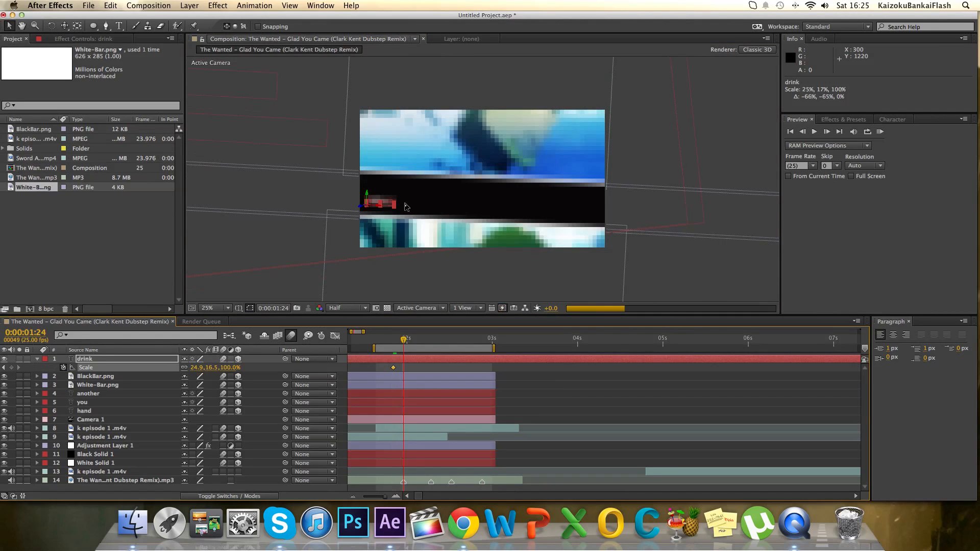
drag(395, 205, 455, 187)
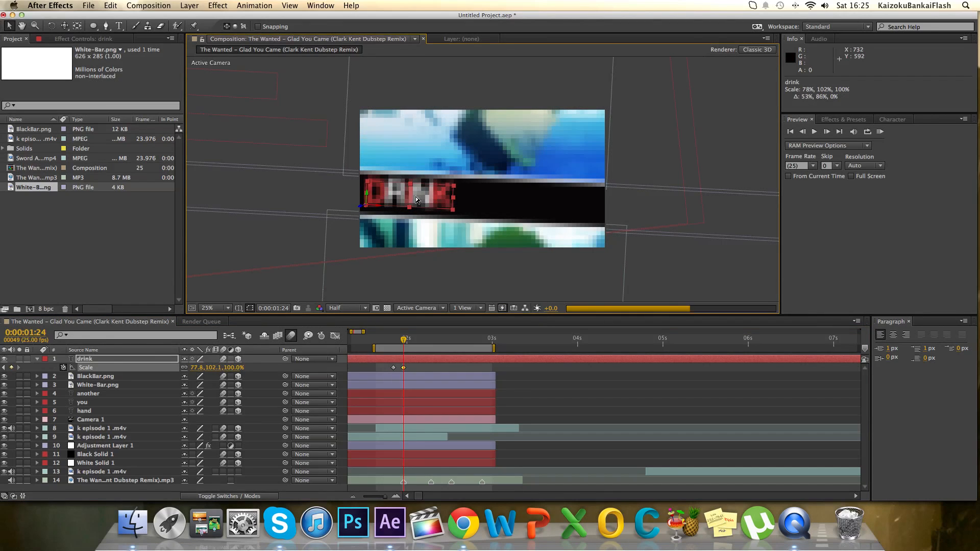
drag(416, 200, 458, 189)
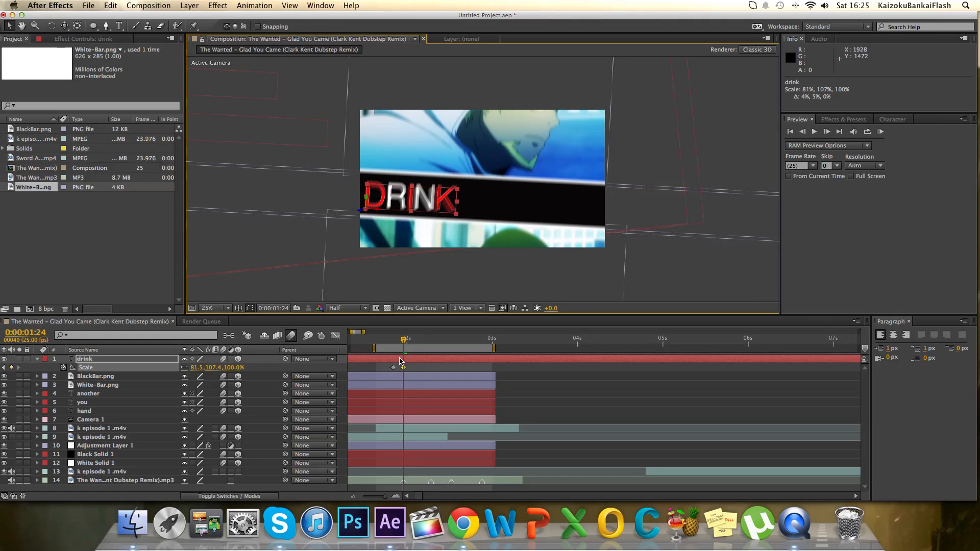
Duplicate the DRINK text layer, fit the composition in the view, and replace the copy's text with "IT".
key(super+d)
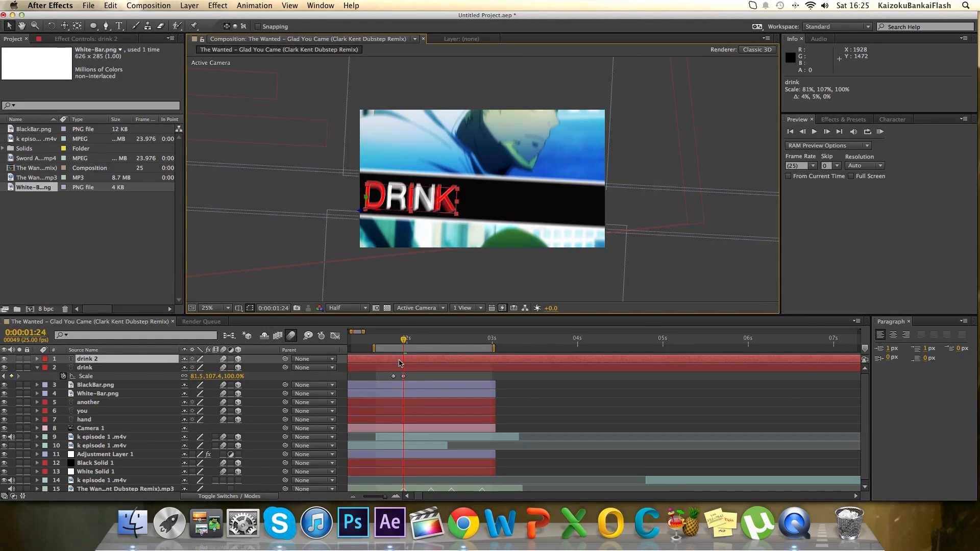
click(208, 308)
click(212, 317)
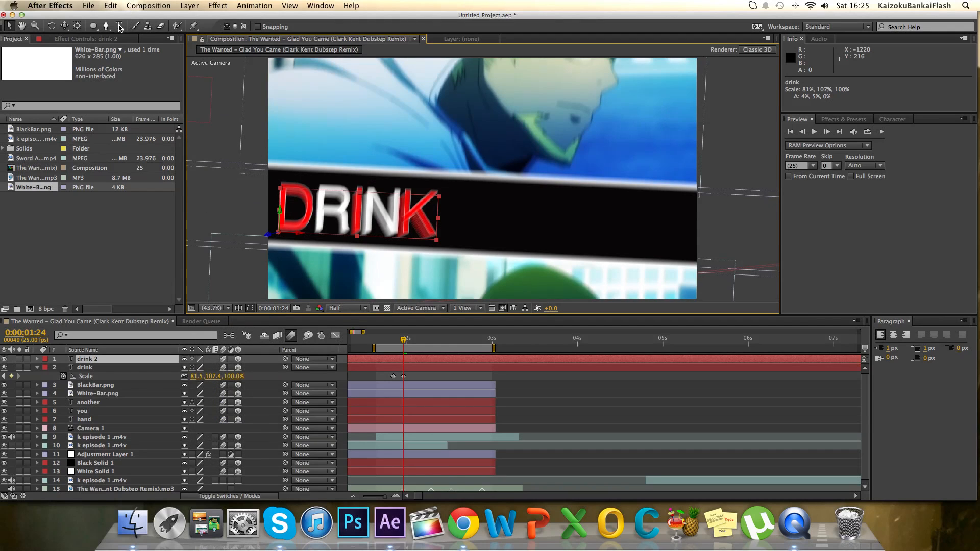
click(119, 26)
drag(430, 213, 278, 209)
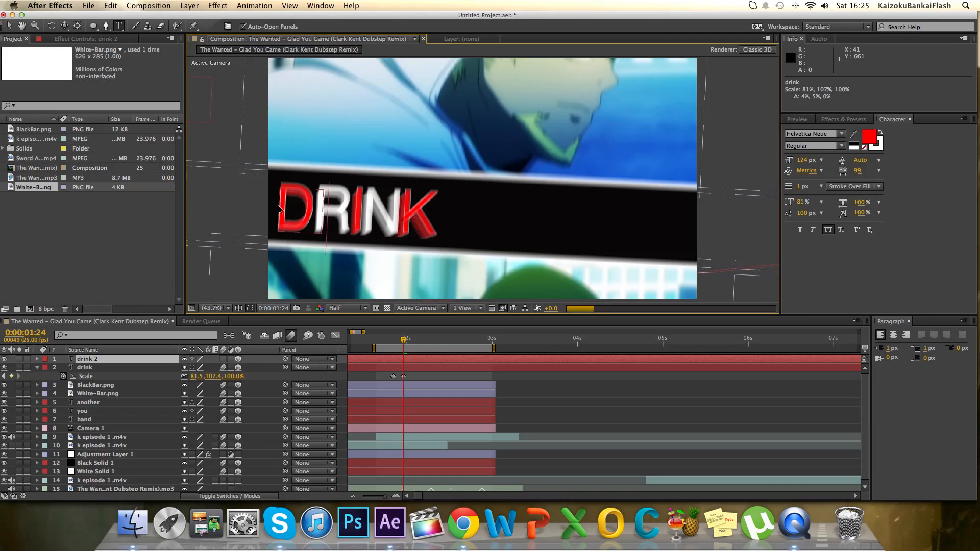
text(T)
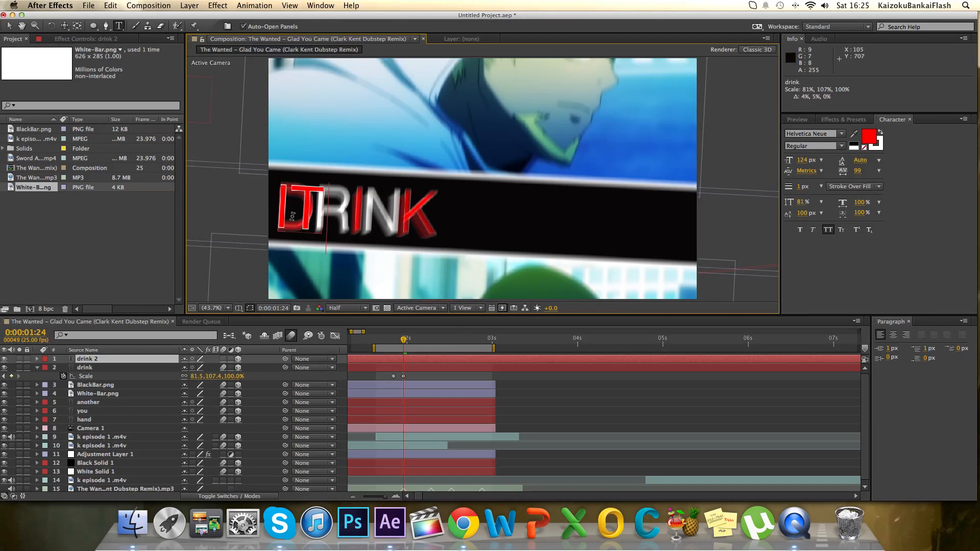
Color the letter I of IT white (FFFFFF) and move the word along the black bar to about 1576.5, 1049.8, 0.0.
drag(283, 215, 274, 218)
click(863, 136)
click(867, 138)
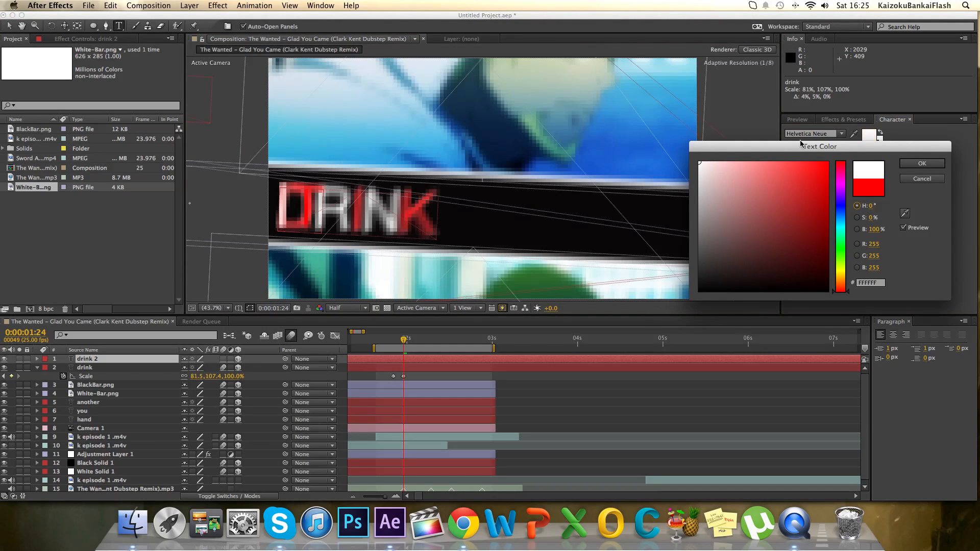
click(922, 165)
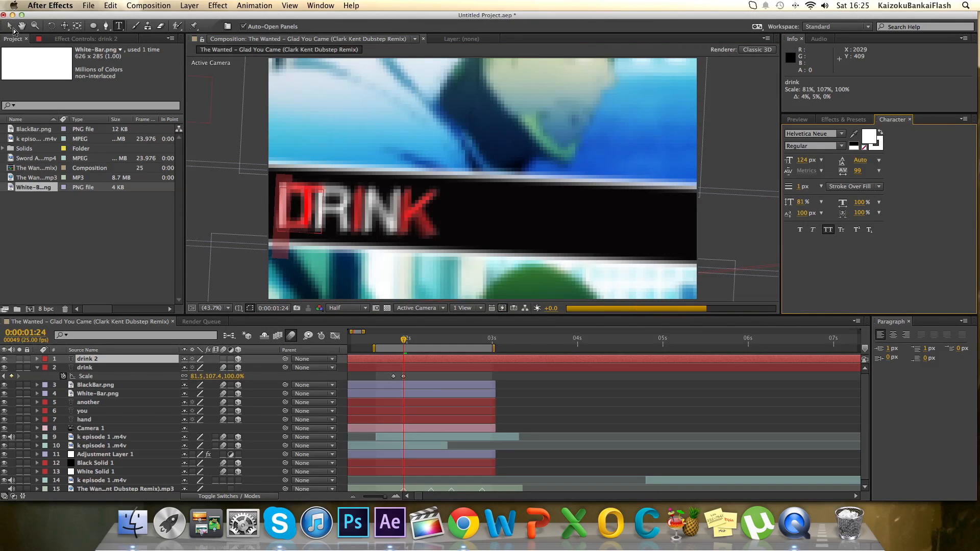
click(8, 27)
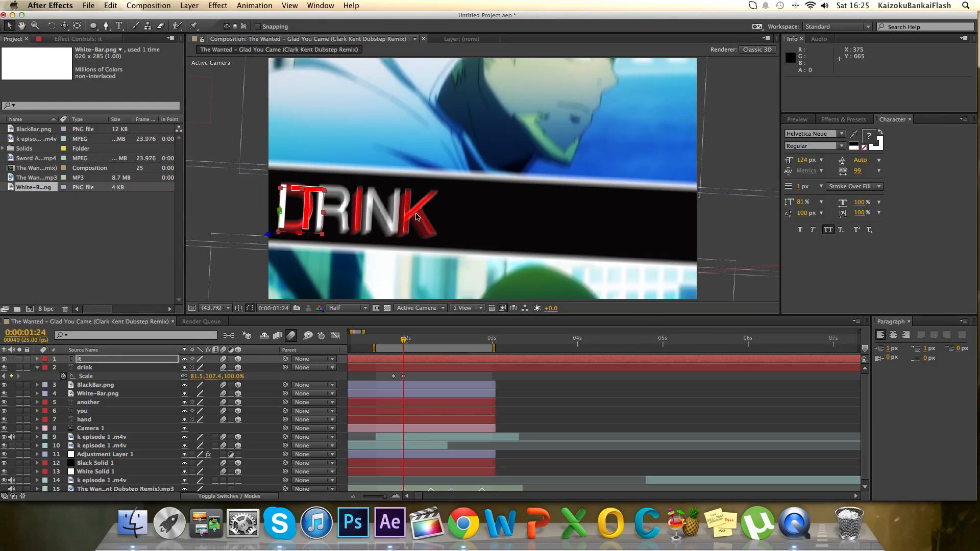
drag(560, 228, 594, 223)
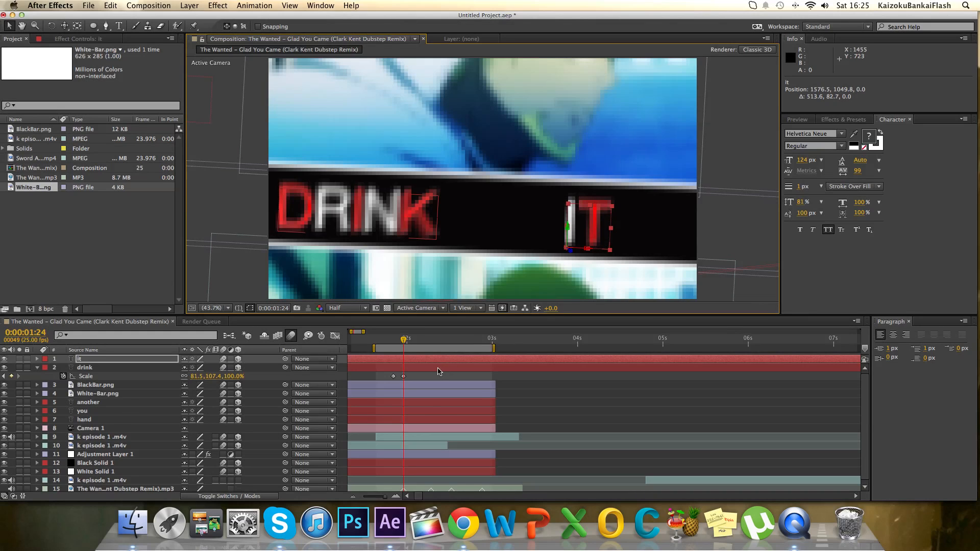
Paste DRINK's Scale keyframes onto the IT layer and shift them so they run from 0:00:02:03 to 0:00:02:06.
key(super+v)
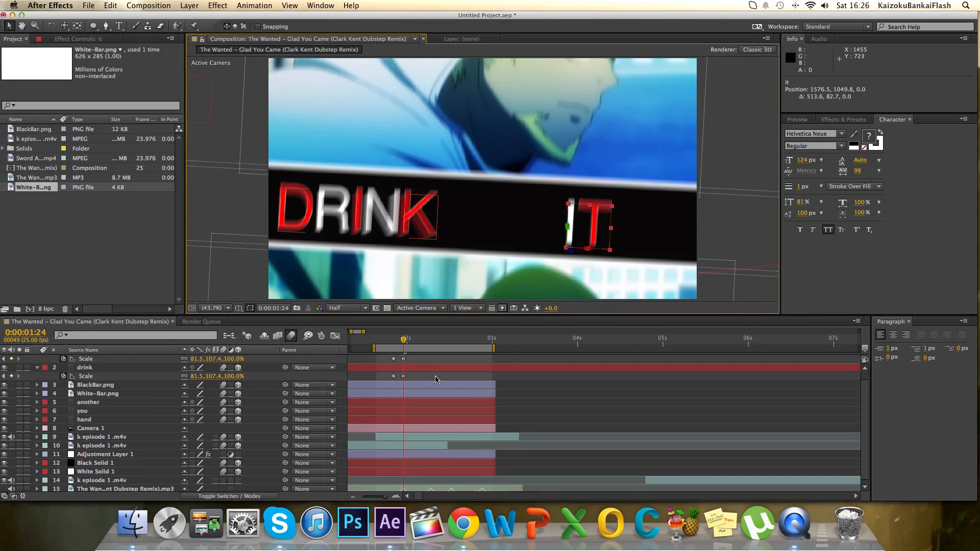
click(420, 340)
mouse_move(429, 343)
mouse_down()
mouse_move(392, 358)
mouse_move(411, 360)
mouse_move(417, 344)
mouse_up()
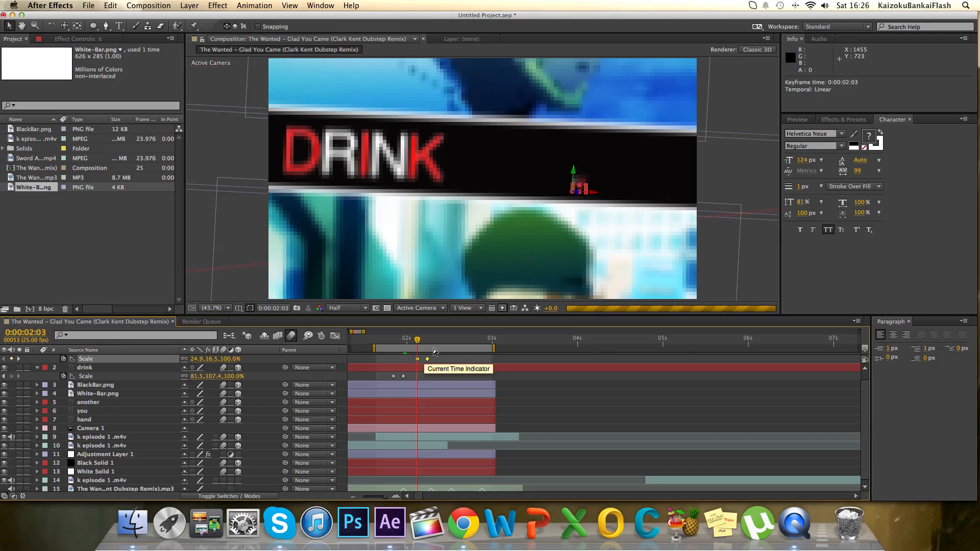
Keyframe the IT layer's Opacity from 0% at 0:00:02:03 to 100% at 0:00:02:06.
scroll(431, 367, up, 1)
key(t)
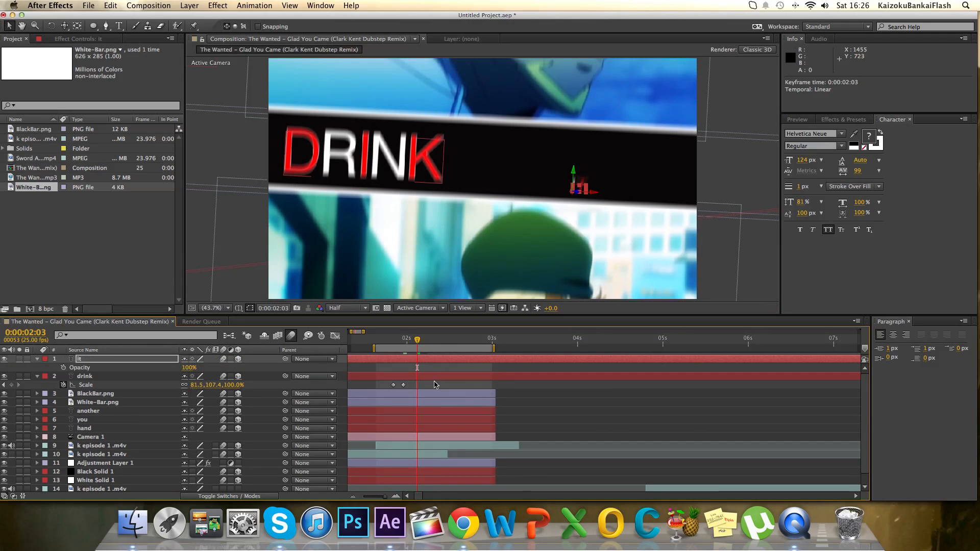
click(64, 368)
drag(189, 370, 62, 368)
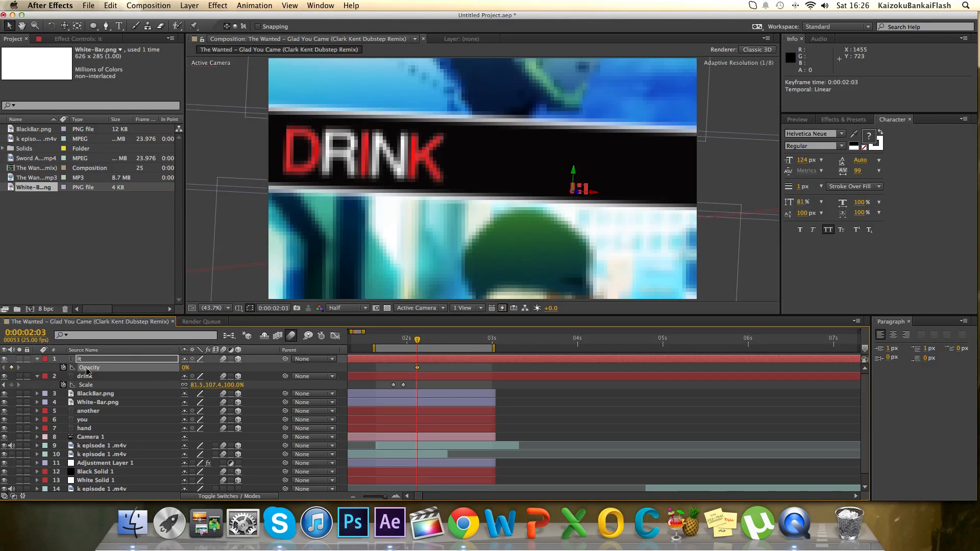
drag(418, 339, 427, 343)
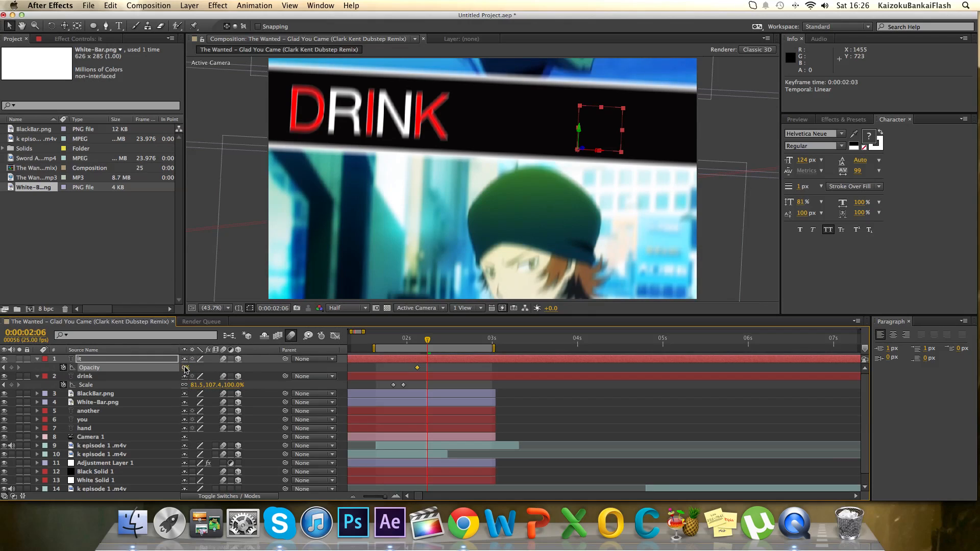
text(10)
key(Return)
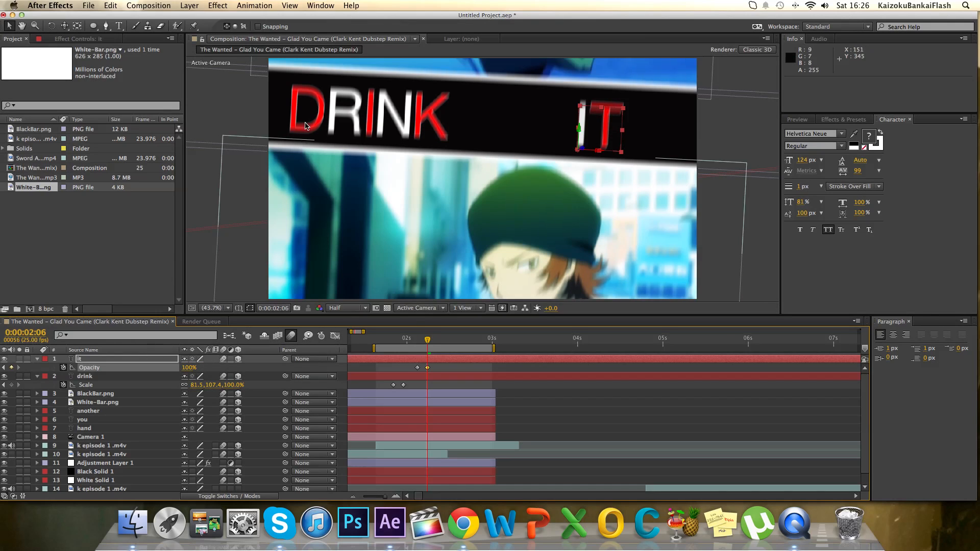
Reposition the words along the black bar, DRINK to about 1148.0, 977.0, 0.0 and IT to about 1561.4, 1043.6, 0.0.
drag(347, 124, 395, 125)
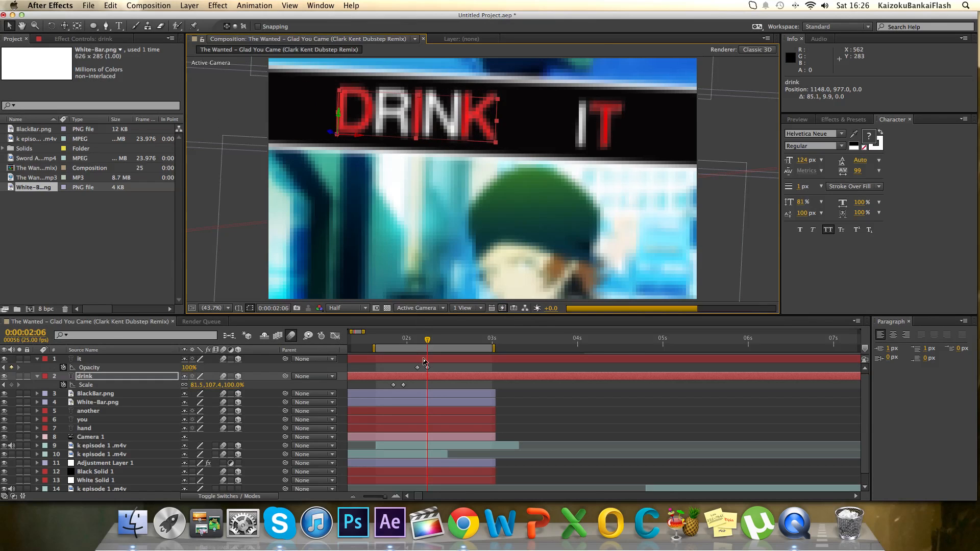
click(594, 122)
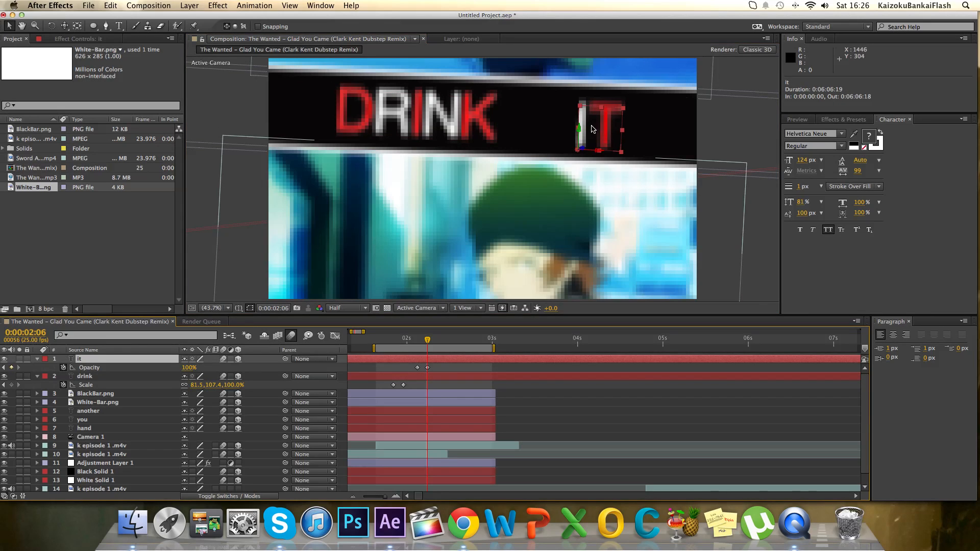
drag(591, 130, 586, 129)
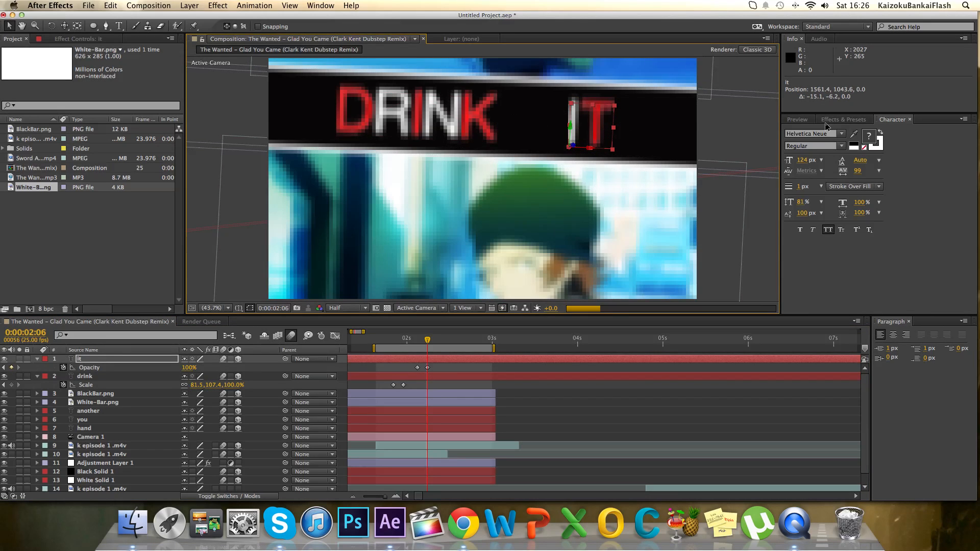
RAM preview the work area to check the timing of DRINK and IT appearing on the bar.
click(798, 119)
click(880, 132)
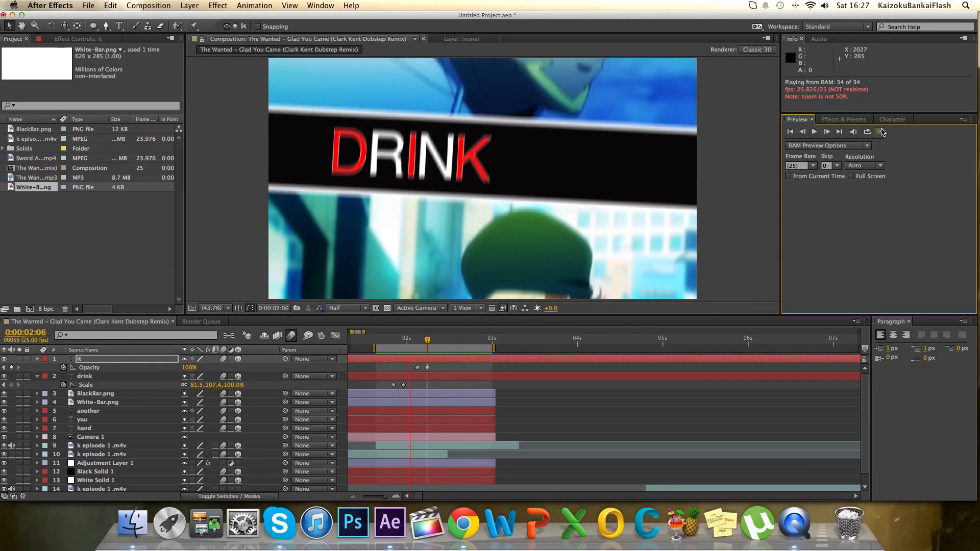
click(881, 132)
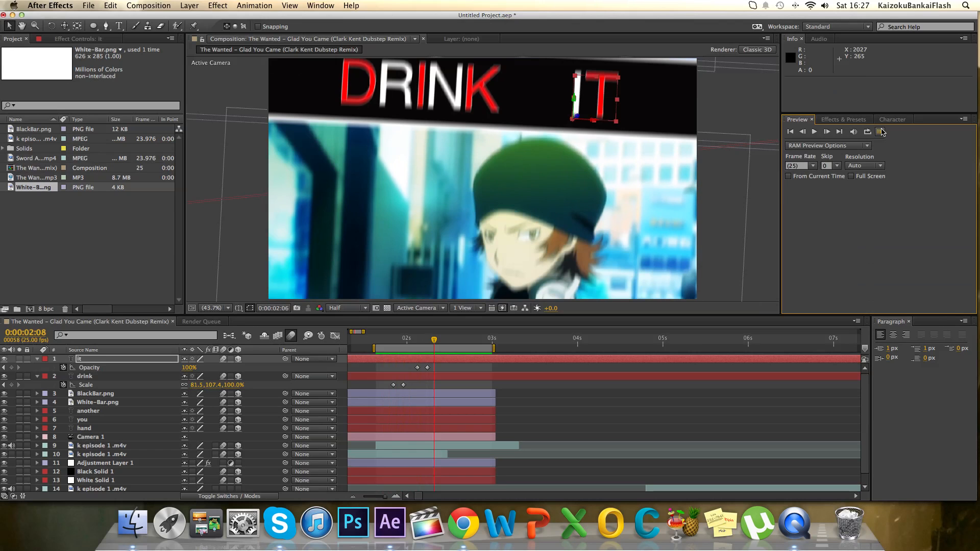
key(space)
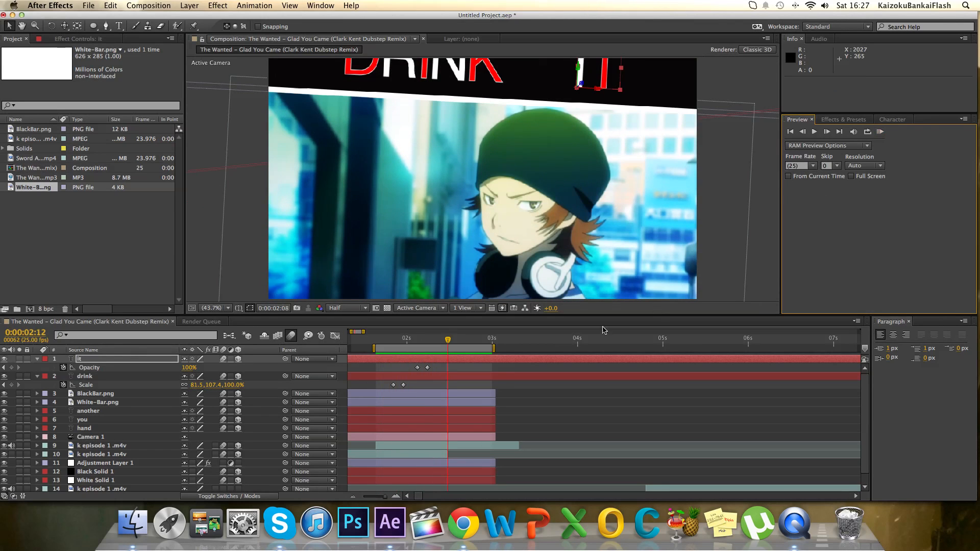
click(881, 133)
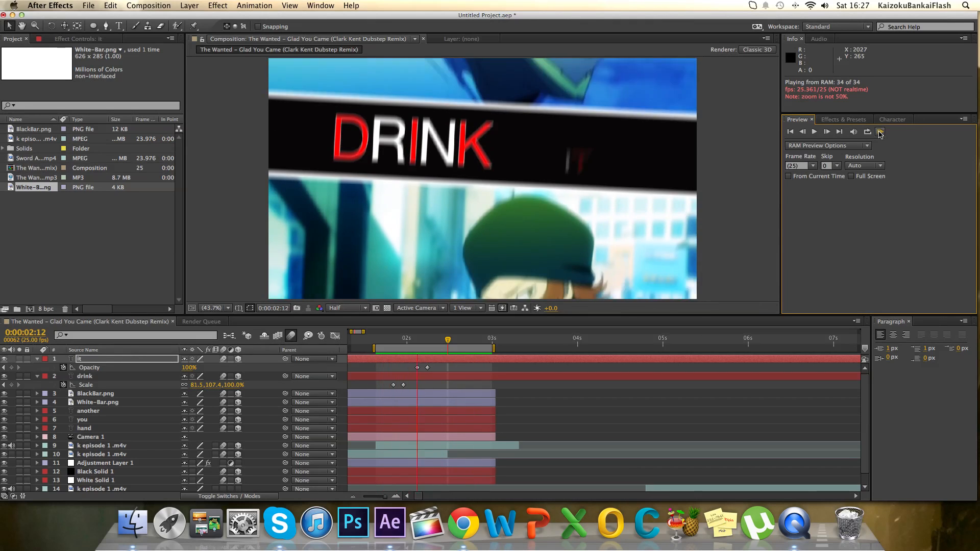
click(880, 132)
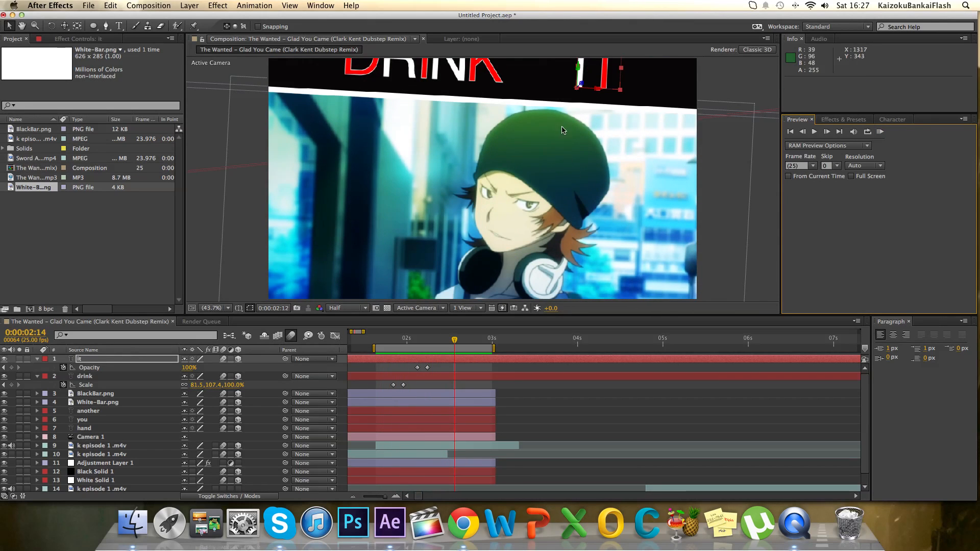
At the camera's 0:00:02:10 keyframe, track Camera 1 to about 1381.8, 1133.8, -715.6, and collapse the drink and camera properties.
click(37, 438)
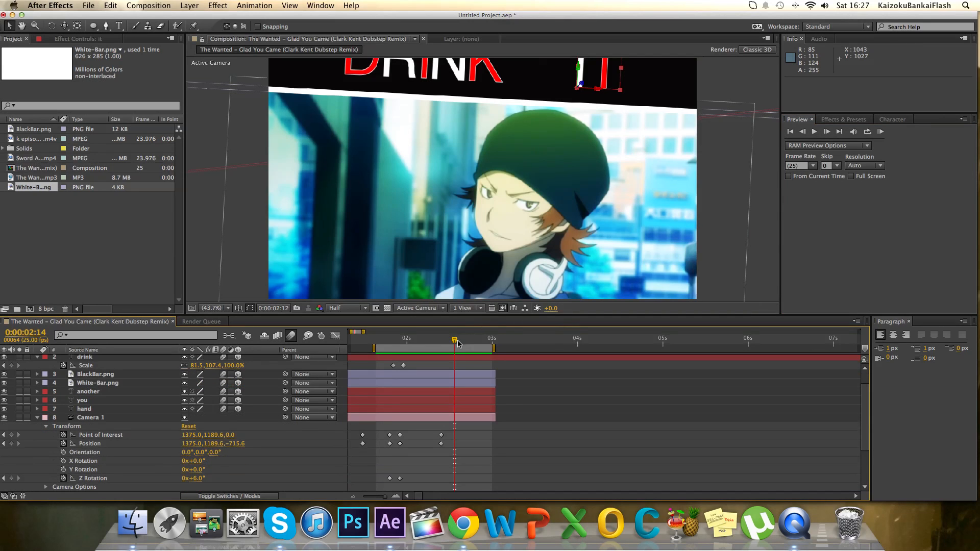
drag(458, 343, 441, 341)
click(67, 28)
drag(383, 124, 394, 164)
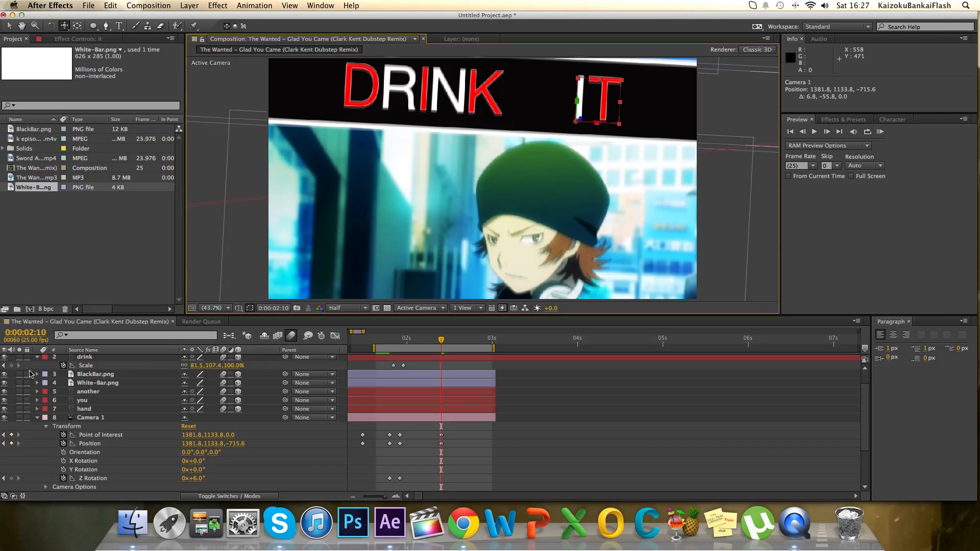
click(37, 359)
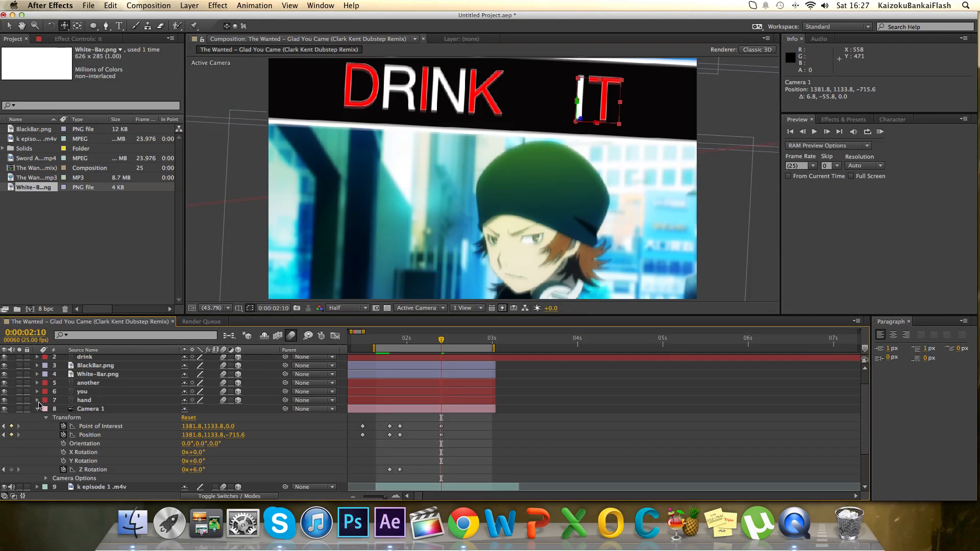
click(37, 410)
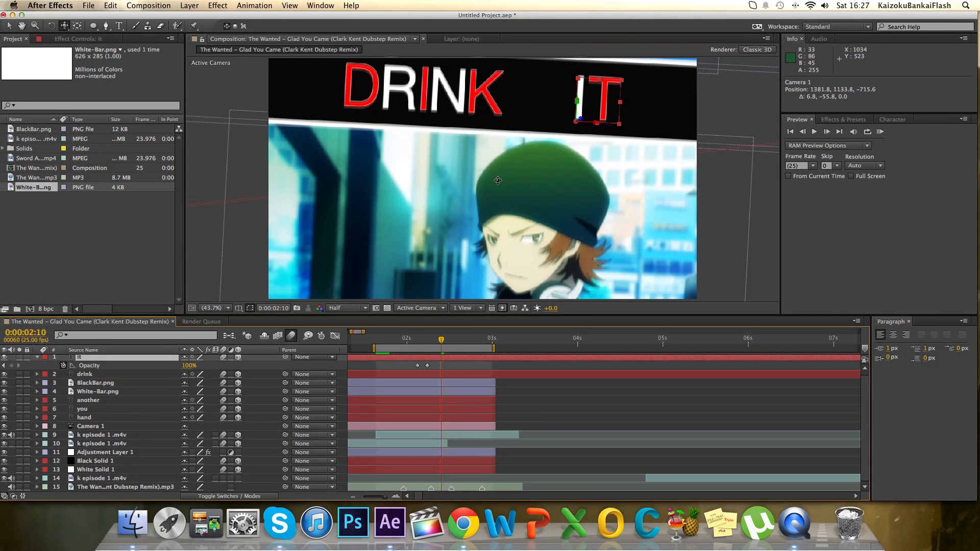
Duplicate the BlackBar.png and White-Bar.png layers and move the copies below the clip, with the white bar at about 810.9, 1498.8, 0.0.
scroll(498, 181, up, 3)
scroll(441, 242, down, 6)
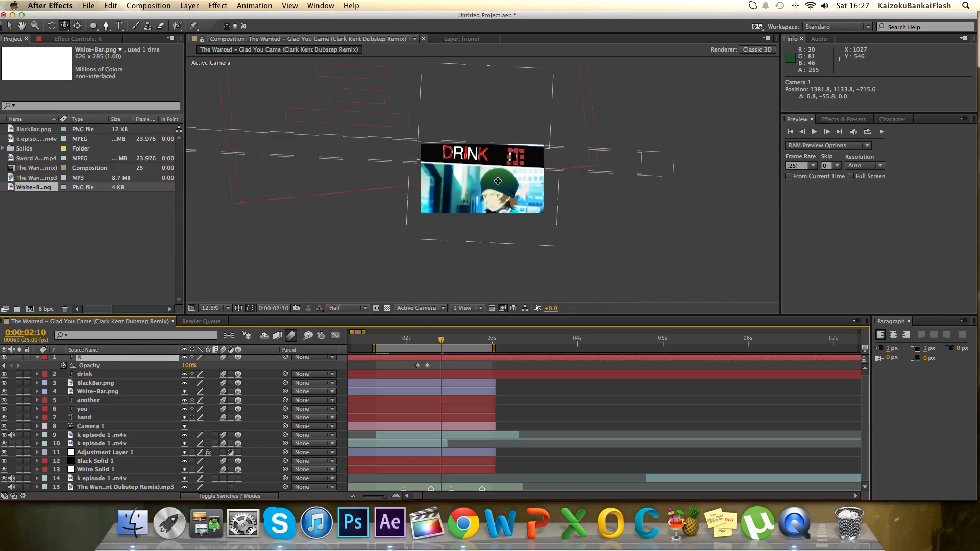
scroll(441, 242, up, 2)
click(113, 392)
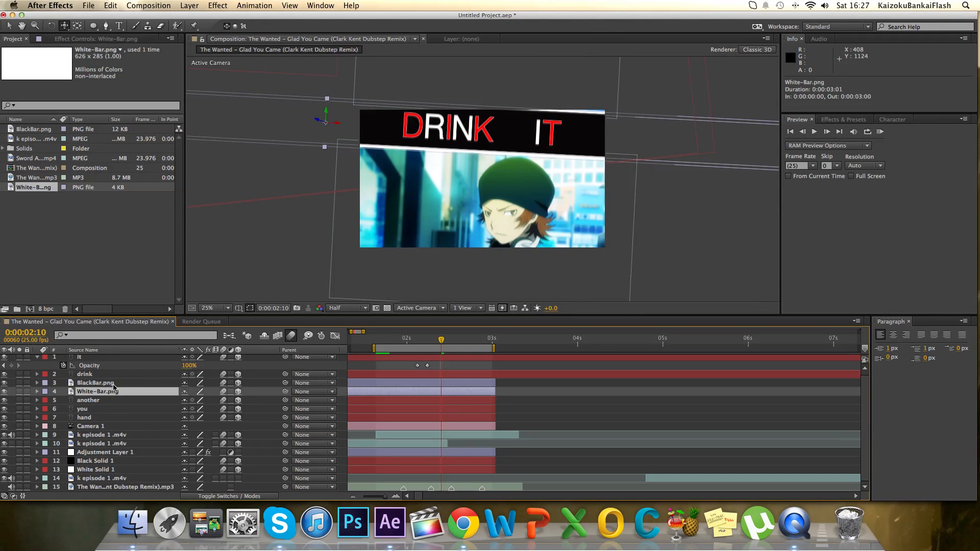
shift+click(114, 383)
key(super+d)
click(9, 26)
drag(647, 215, 637, 342)
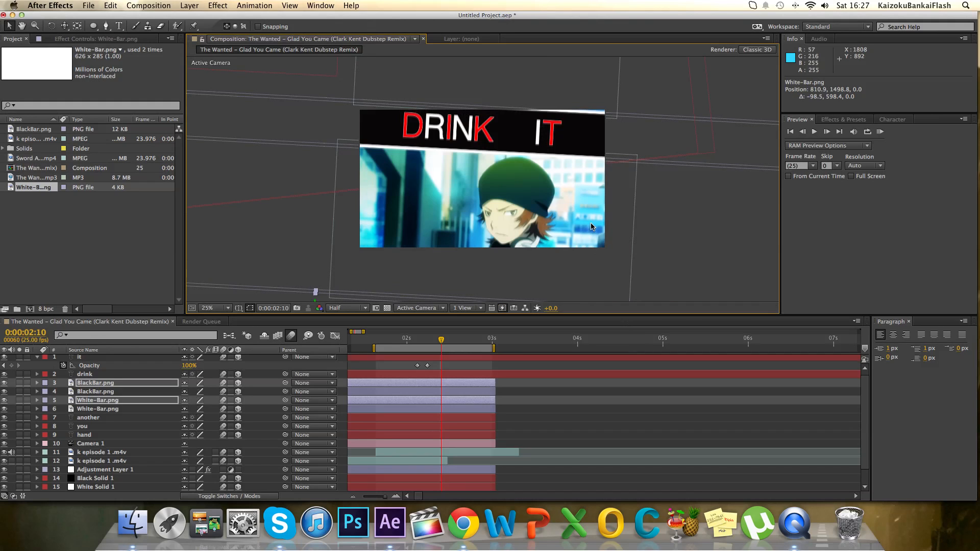
scroll(591, 228, down, 2)
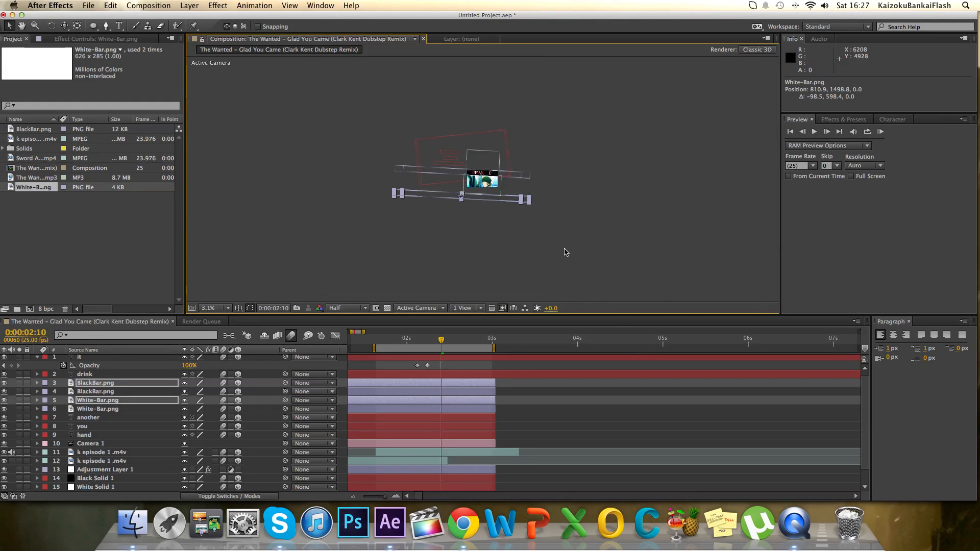
click(228, 308)
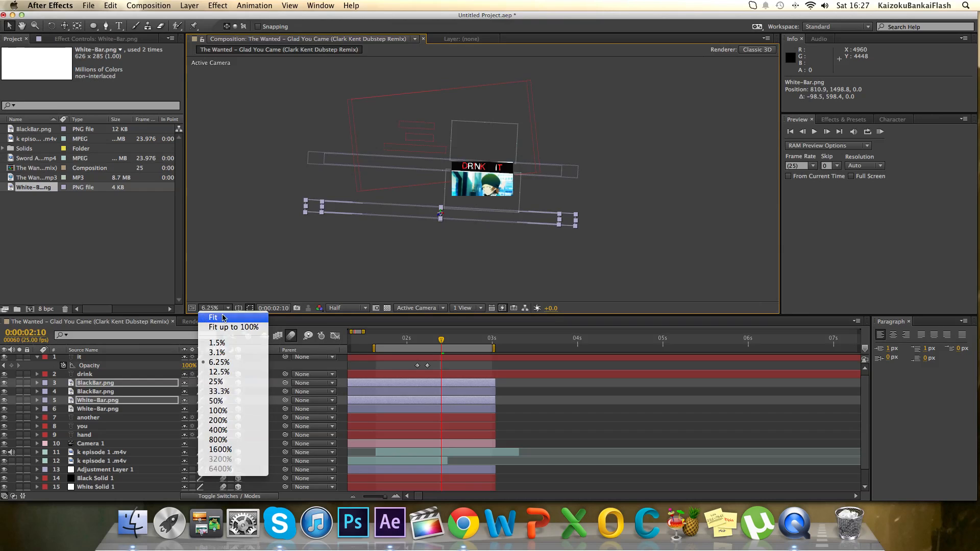
click(224, 326)
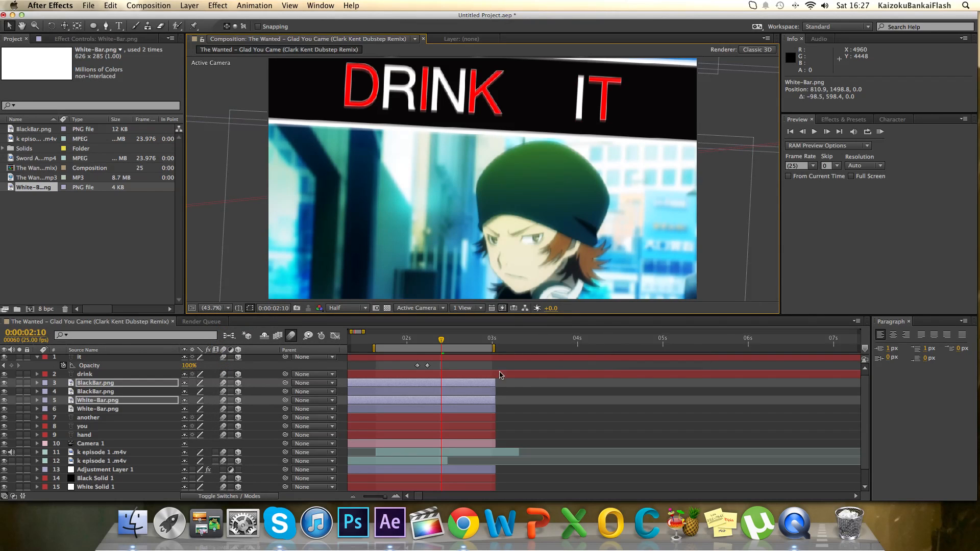
scroll(487, 385, up, 1)
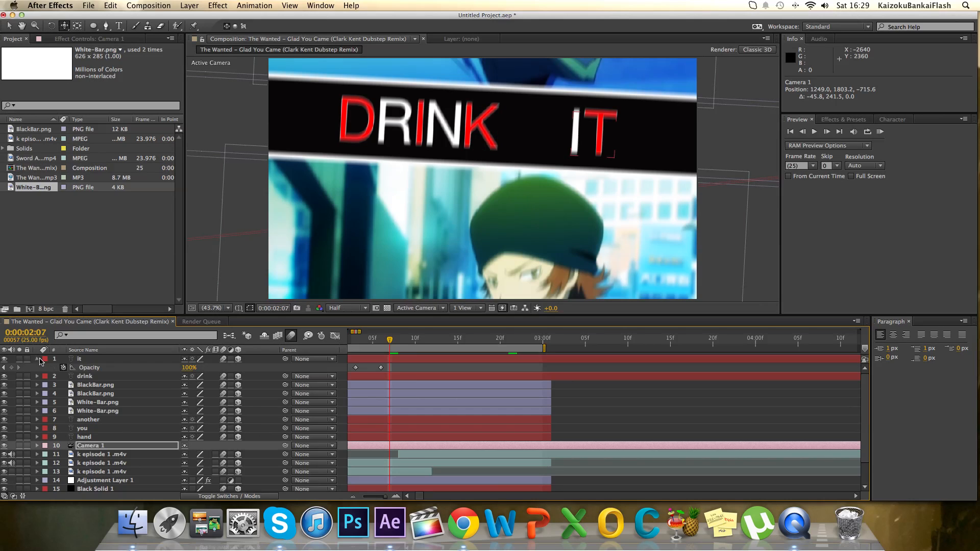
Collapse the it layer's properties and duplicate the drink and it text layers together.
click(38, 359)
click(89, 368)
click(84, 350)
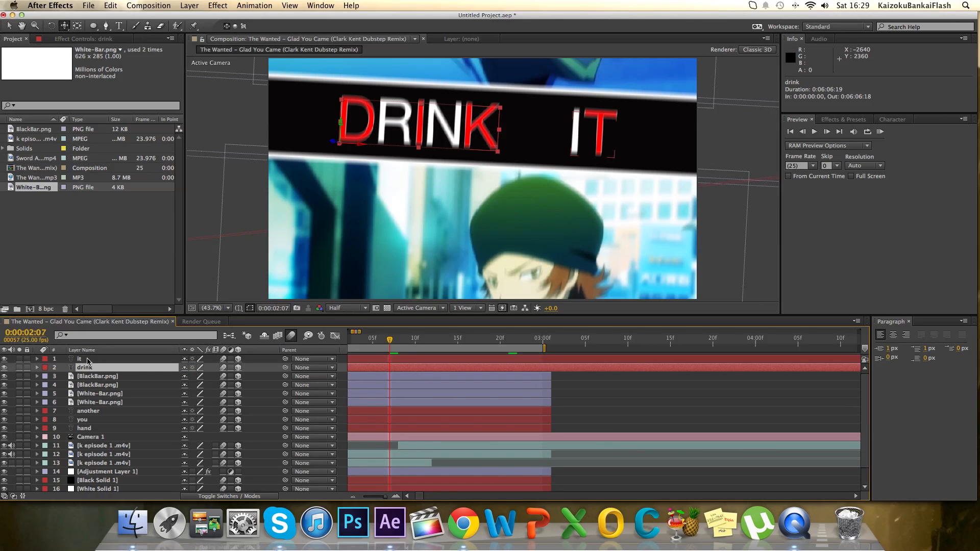
shift+click(88, 360)
key(super+d)
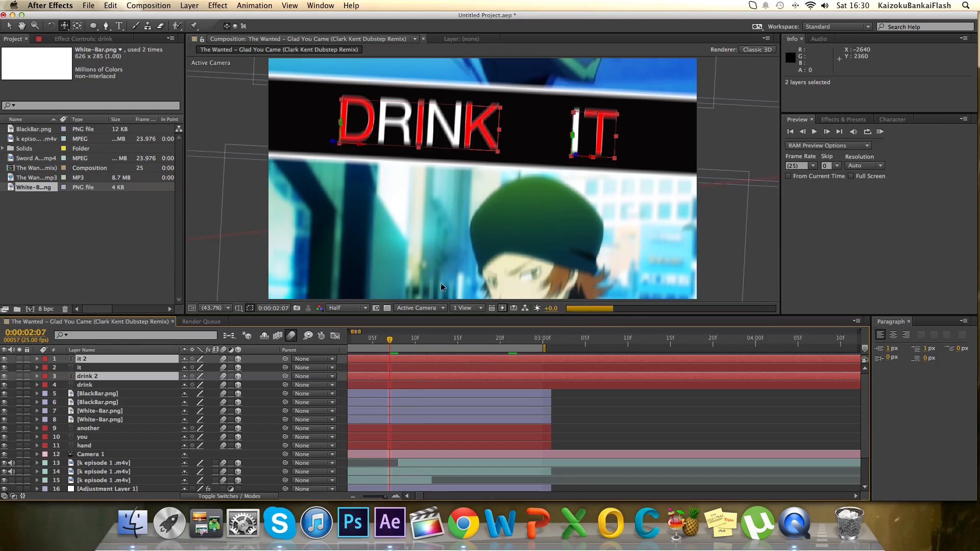
Move the copied words down onto the lower black bar, placing drink 2 at about 1061.6, 1583.1, 0.0.
scroll(450, 265, down, 2)
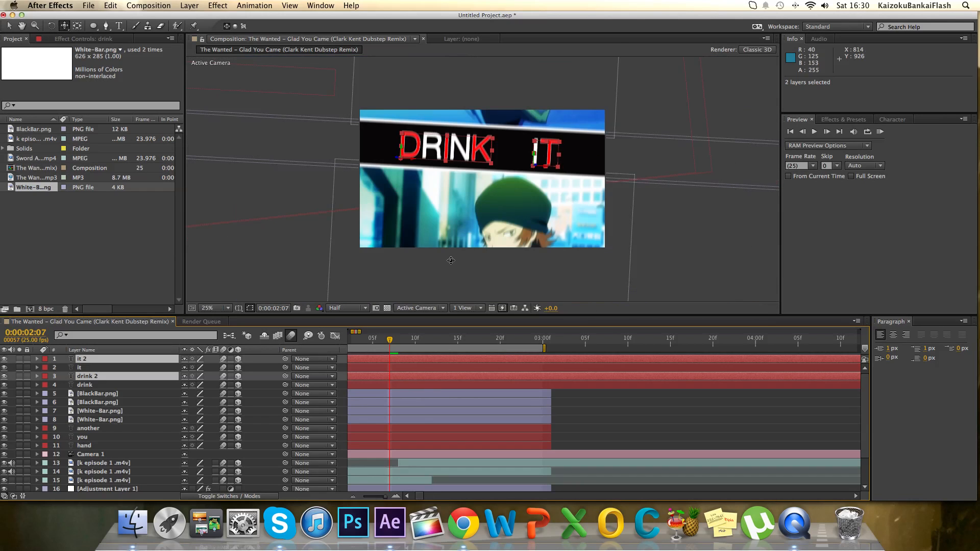
scroll(449, 246, down, 1)
click(9, 26)
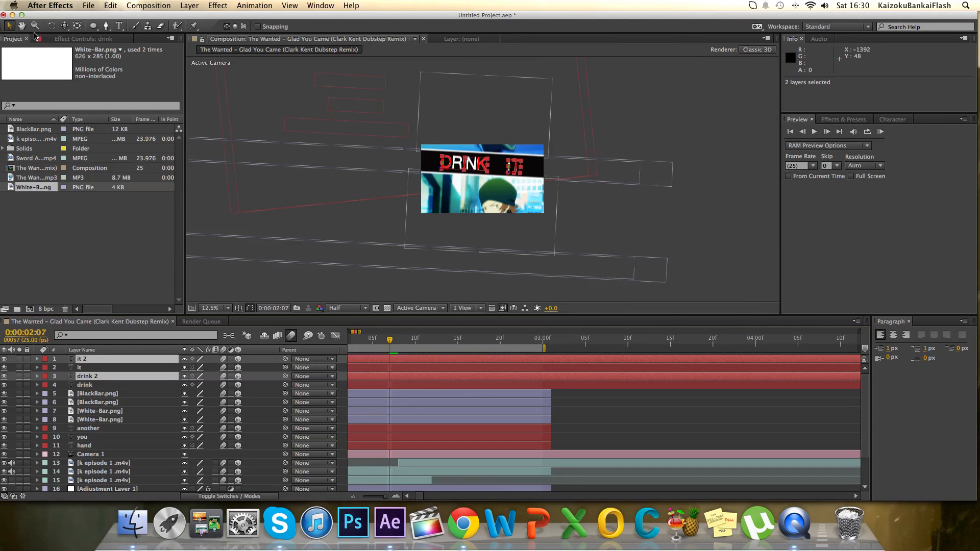
drag(464, 167, 461, 264)
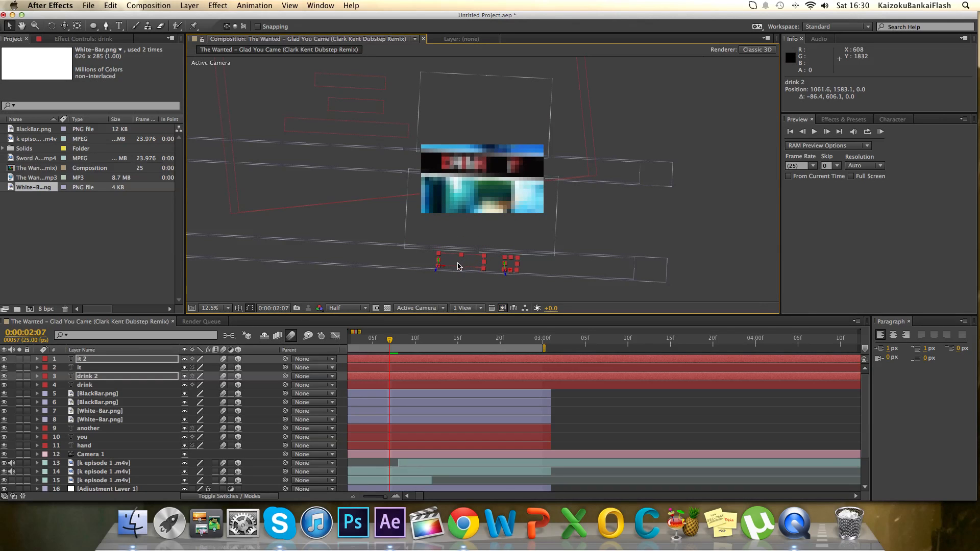
key(comma)
Fit the composition in the view at 0:00:02:13 and examine the copied words against the music track's markers.
drag(390, 341, 431, 340)
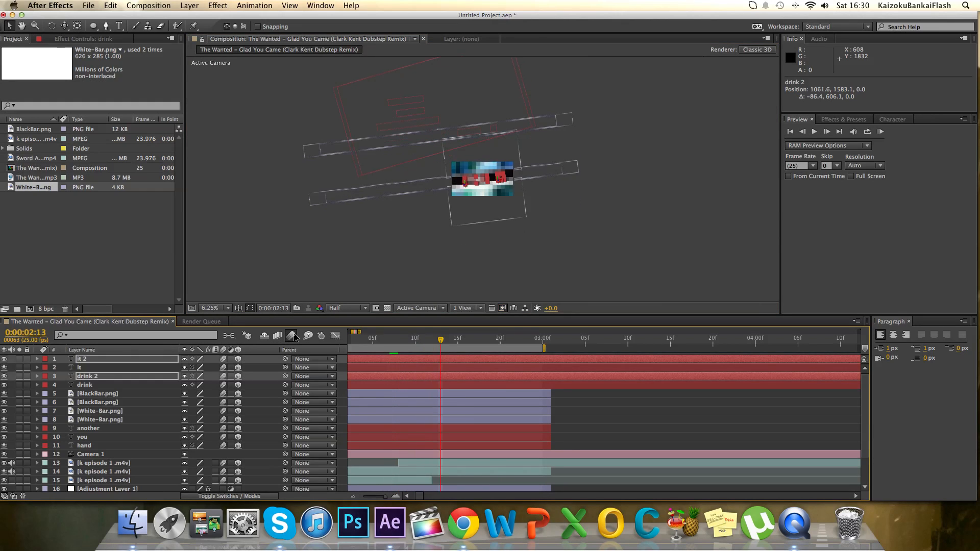
click(213, 310)
click(218, 325)
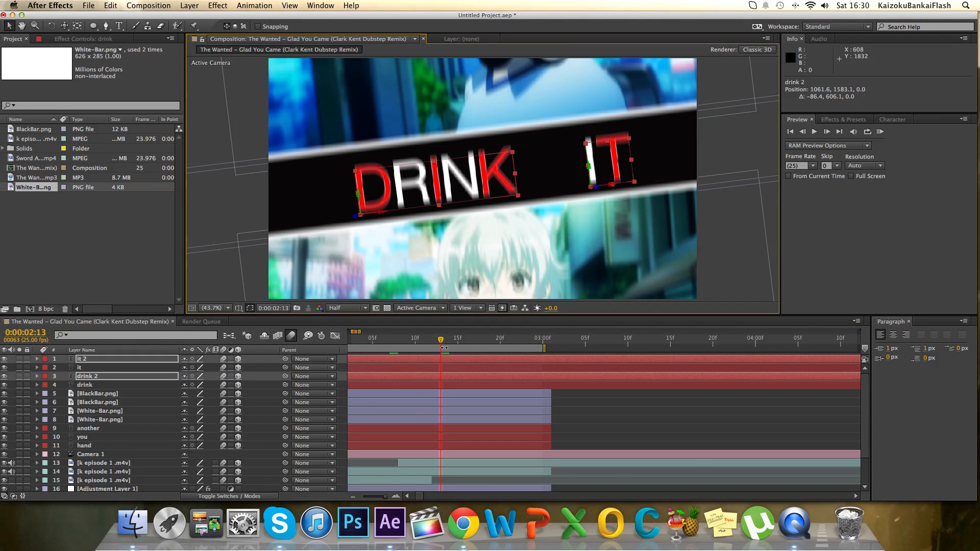
scroll(444, 348, down, 2)
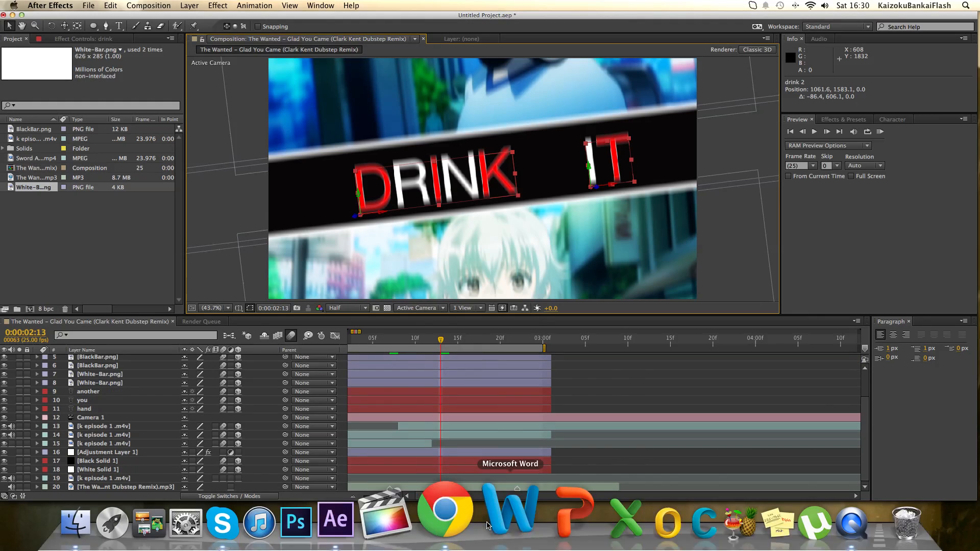
scroll(439, 401, up, 2)
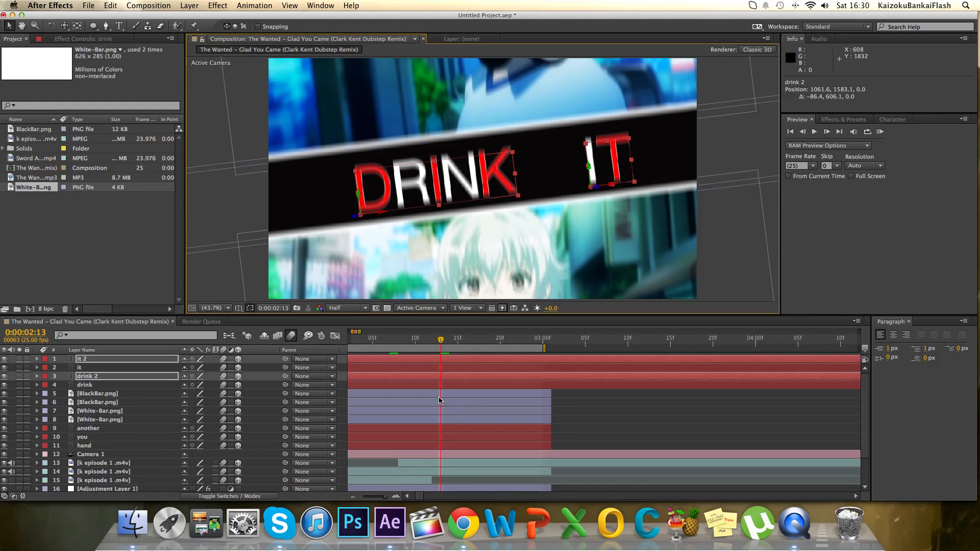
click(678, 405)
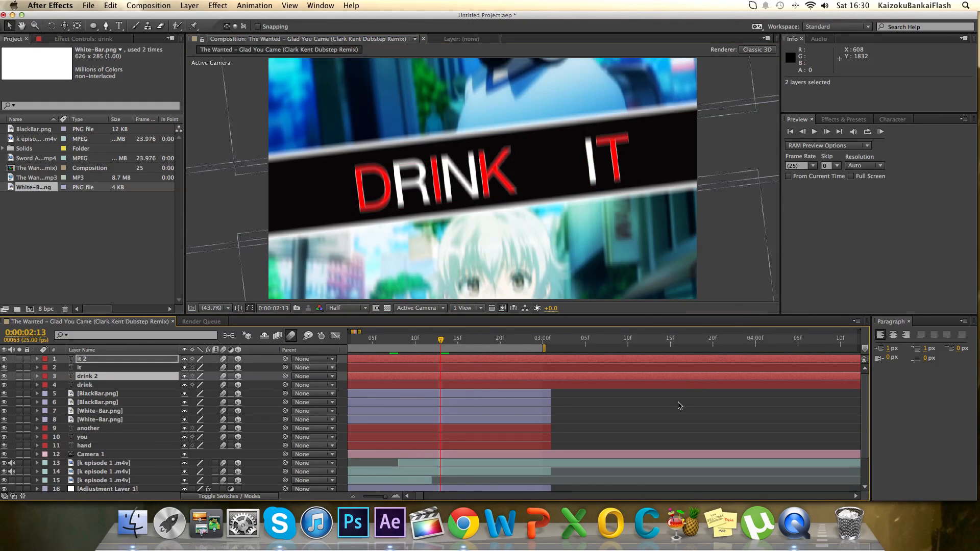
click(450, 360)
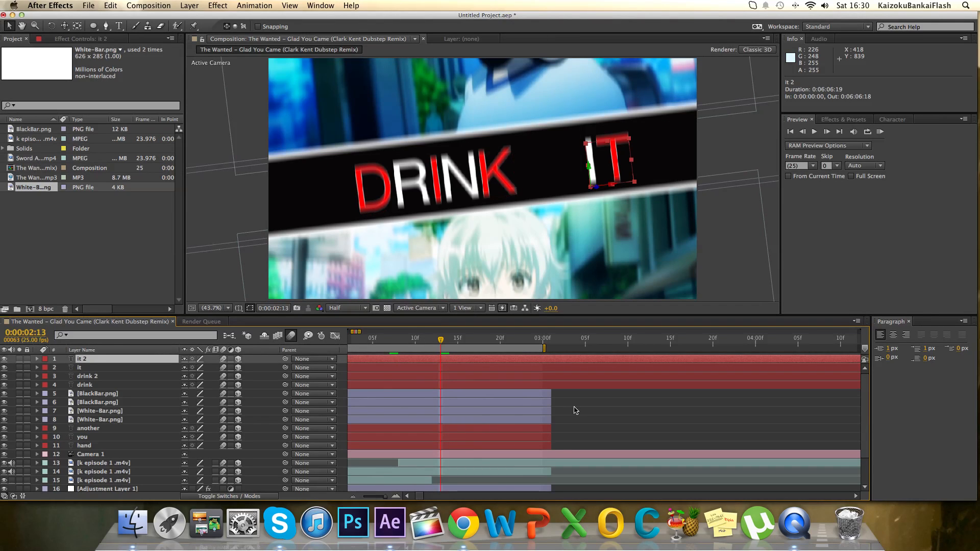
scroll(443, 373, down, 3)
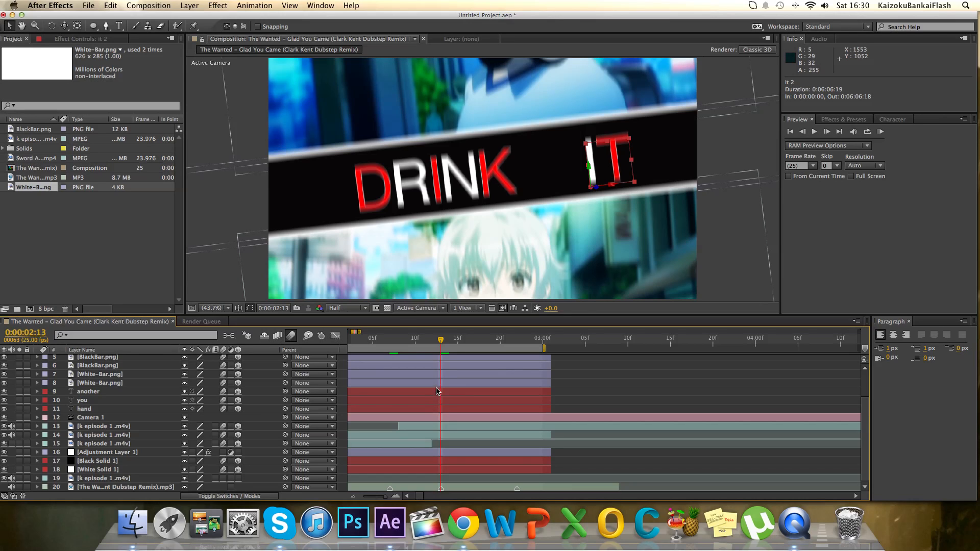
Set the work area from 0:00:02:13 to 0:00:03:08, extend the shorter bar, text, clip, adjustment and solid layers to its end, and preview it.
click(880, 132)
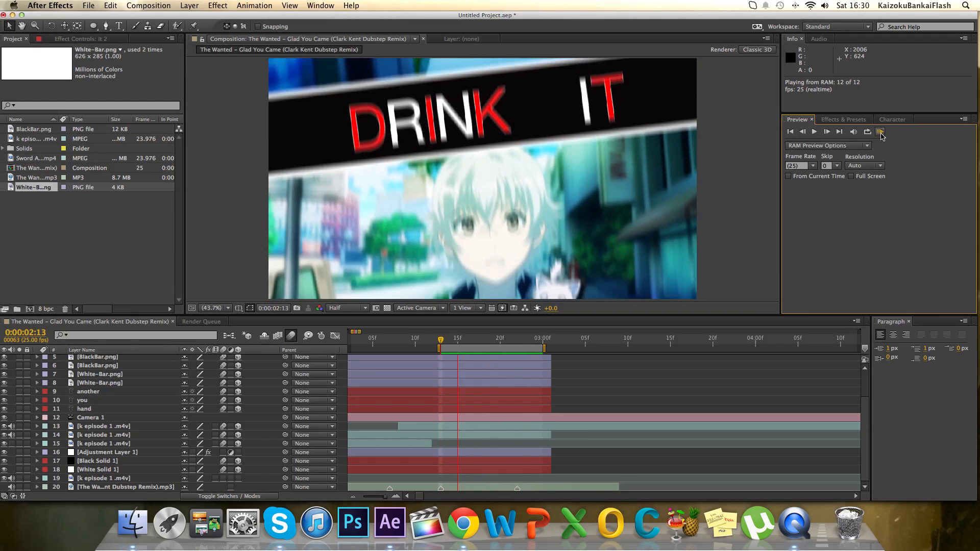
click(702, 285)
drag(547, 350, 621, 359)
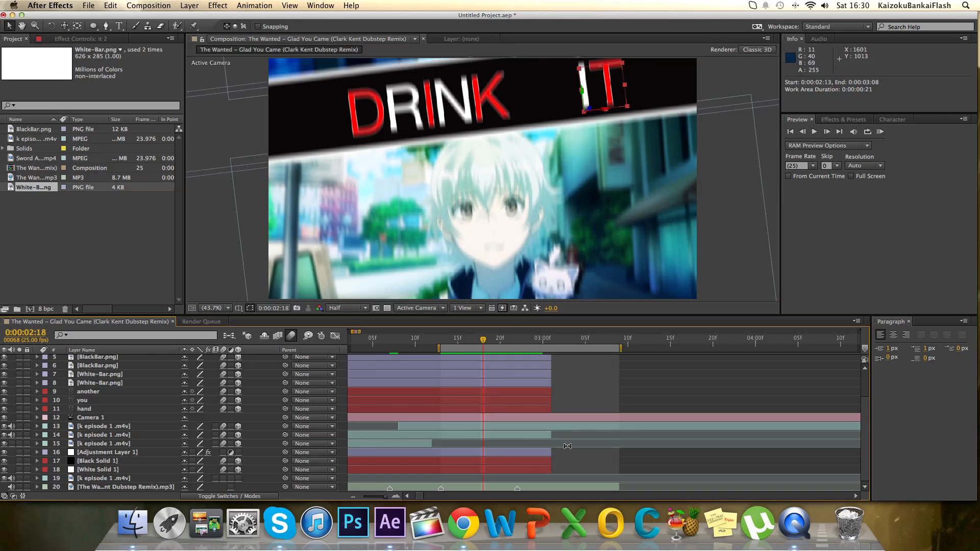
drag(543, 471, 619, 360)
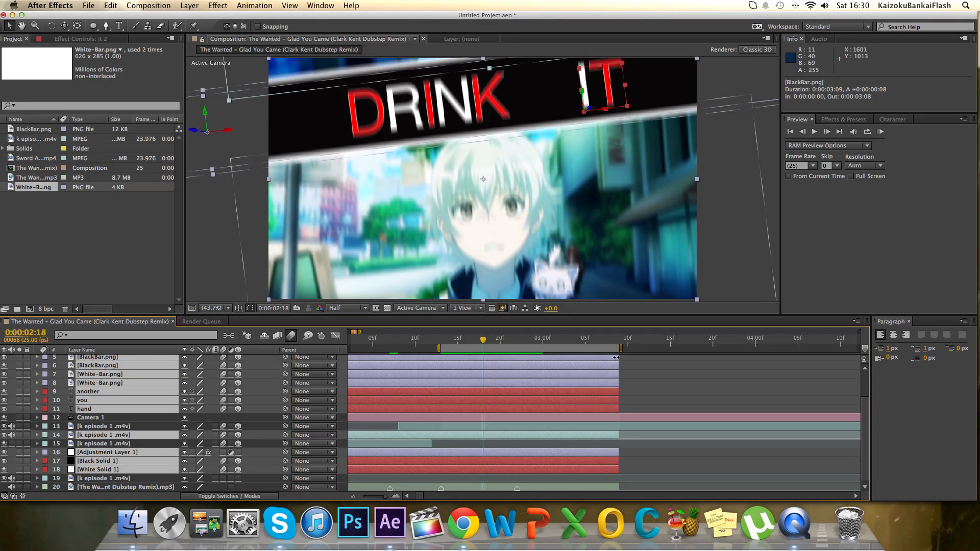
click(881, 132)
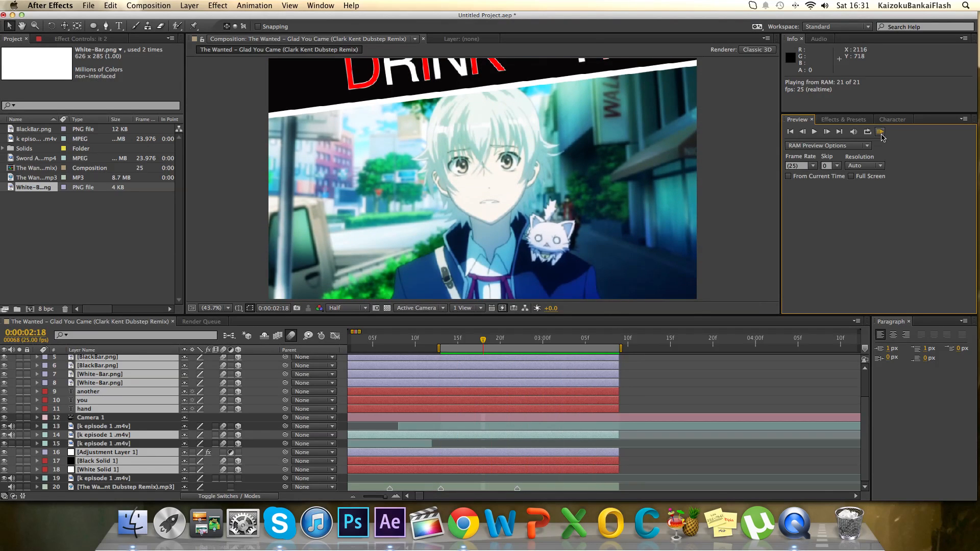
Mute the audio of all k episode 1 clips and preview the work area with only the music track.
click(880, 133)
click(880, 132)
click(880, 133)
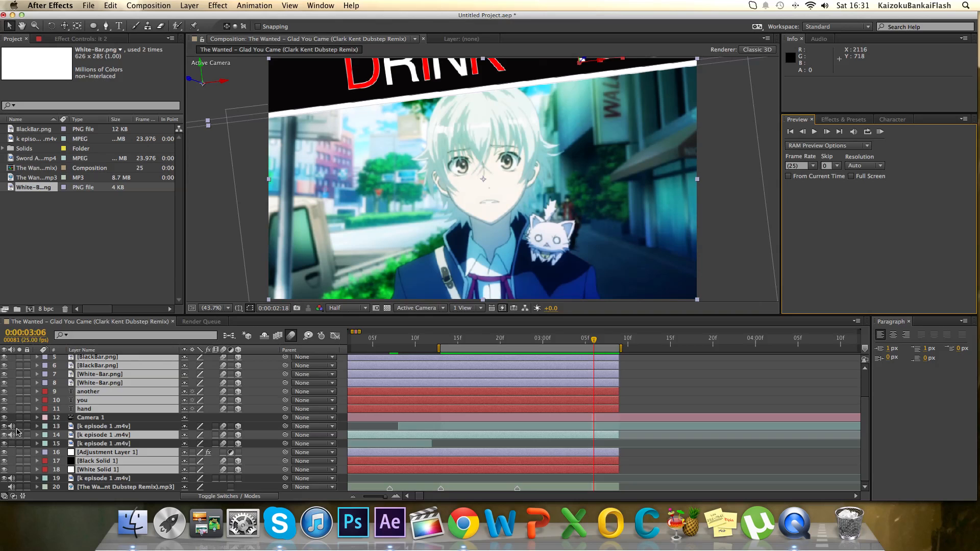
drag(11, 426, 12, 436)
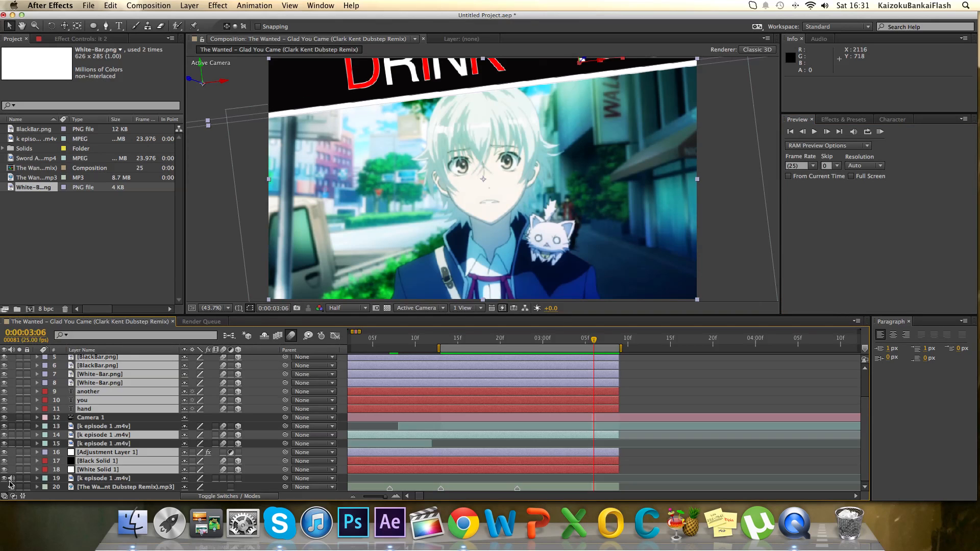
click(880, 132)
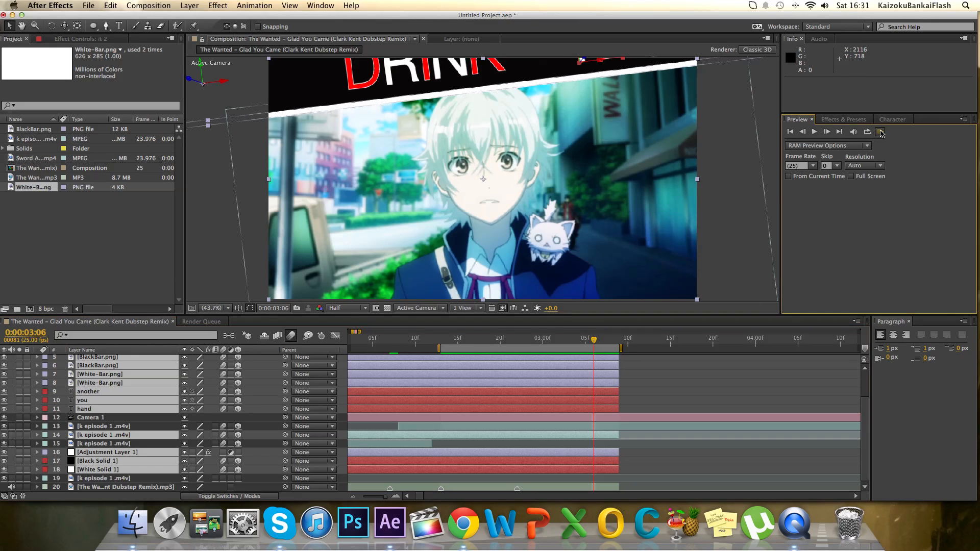
click(881, 133)
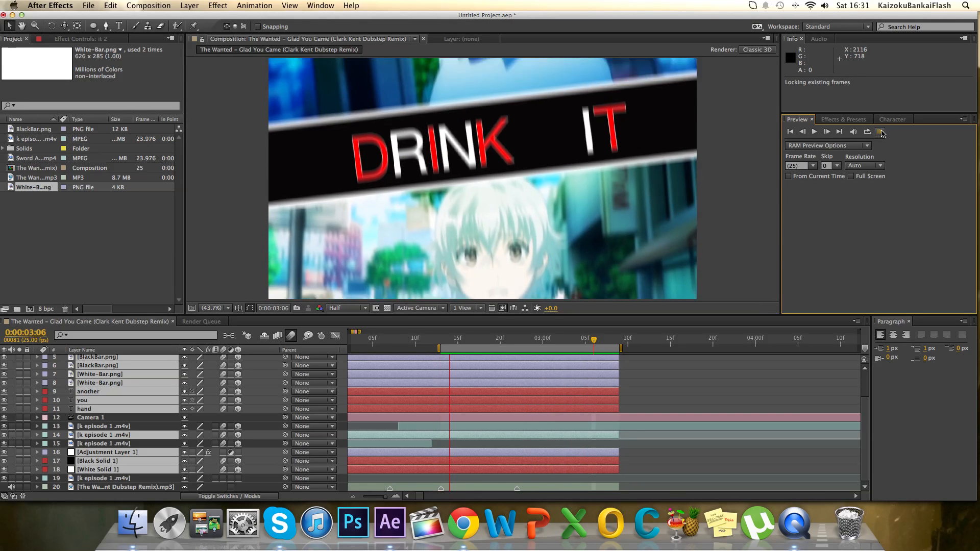
click(881, 132)
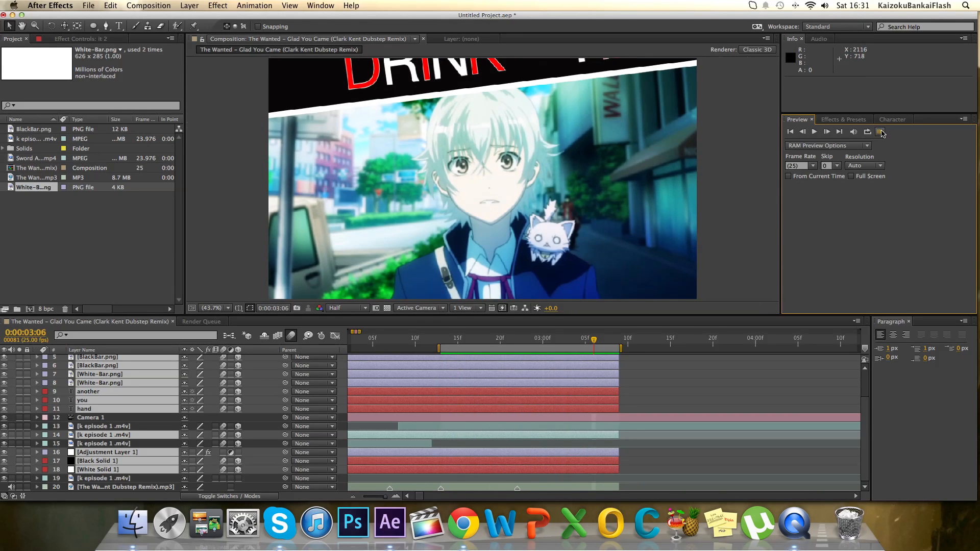
click(882, 134)
key(space)
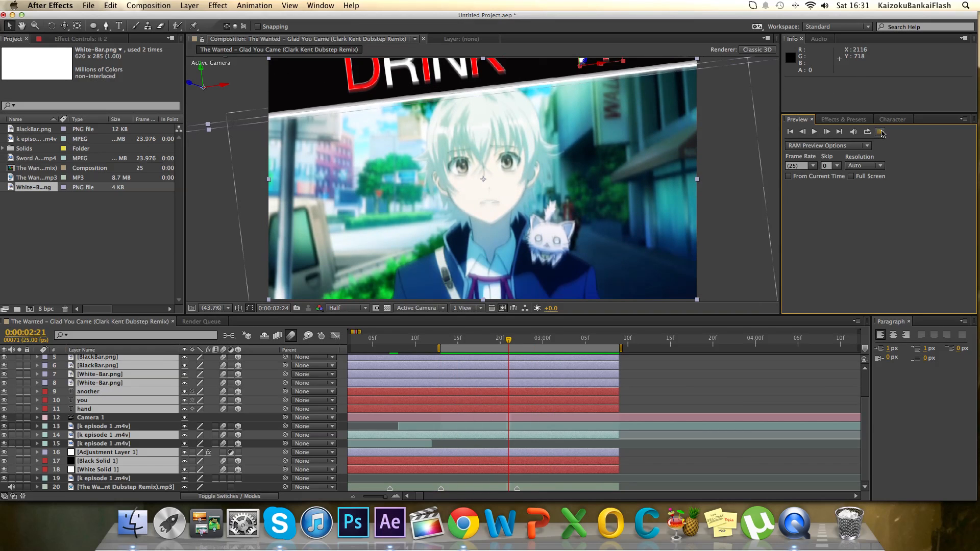
Move Camera 1's last Point of Interest and Position keyframes to 0:00:02:20 and collapse its properties.
click(699, 476)
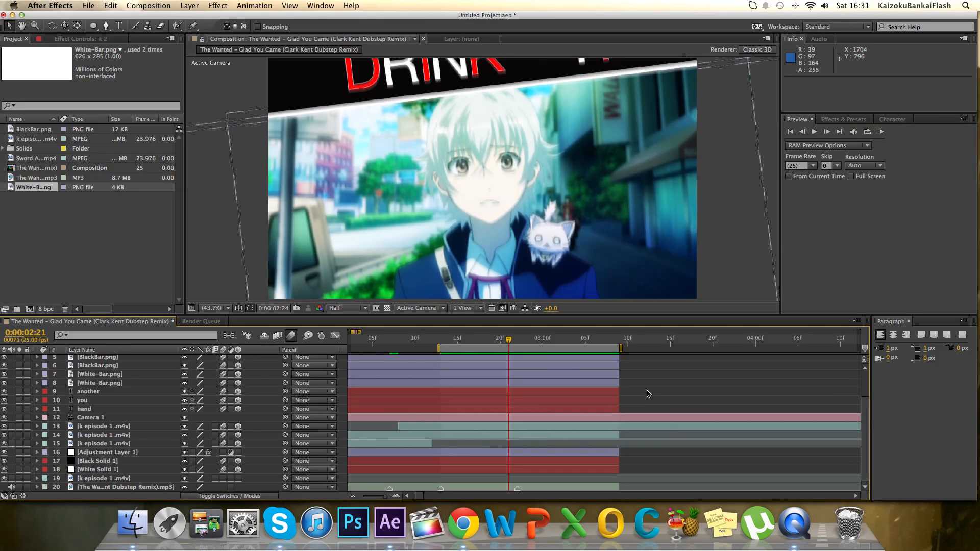
click(519, 418)
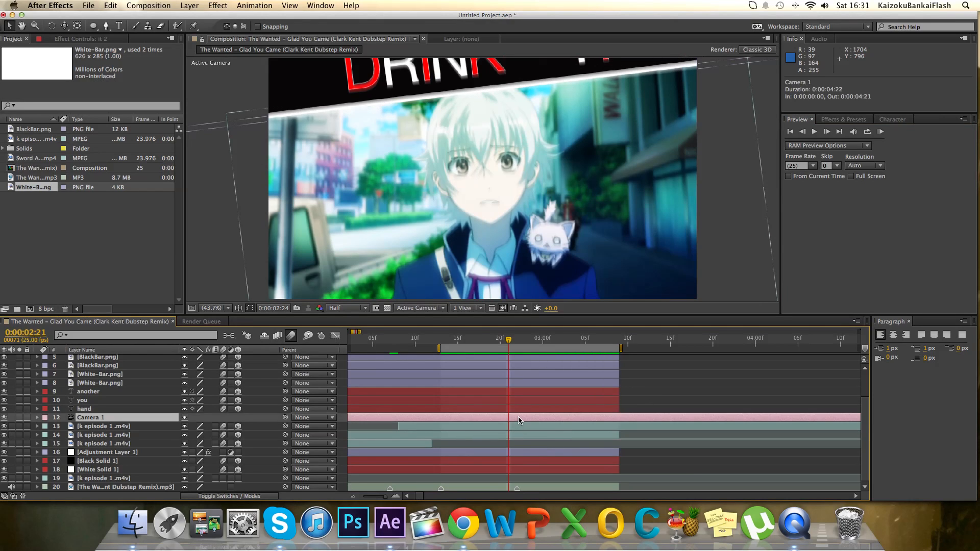
click(36, 418)
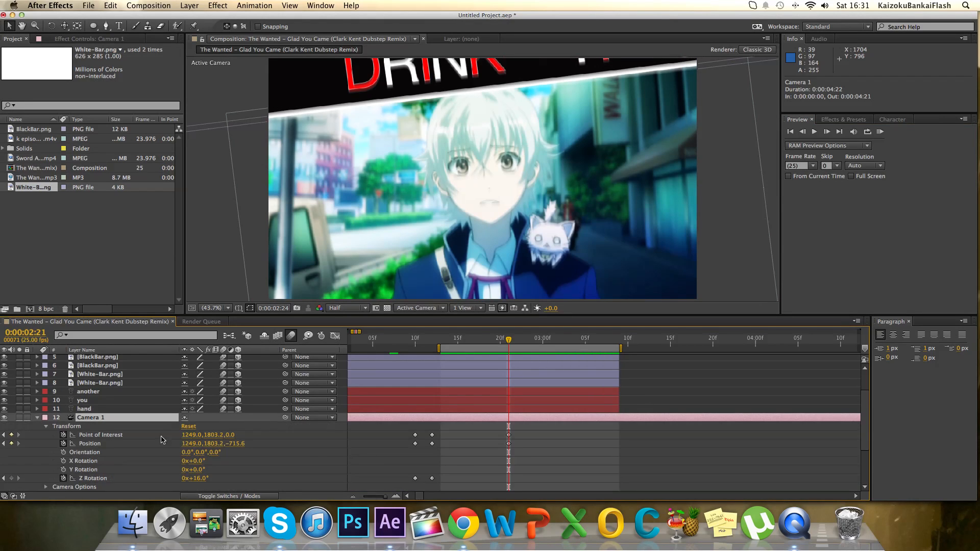
scroll(499, 462, down, 4)
drag(519, 389, 501, 366)
scroll(32, 389, up, 5)
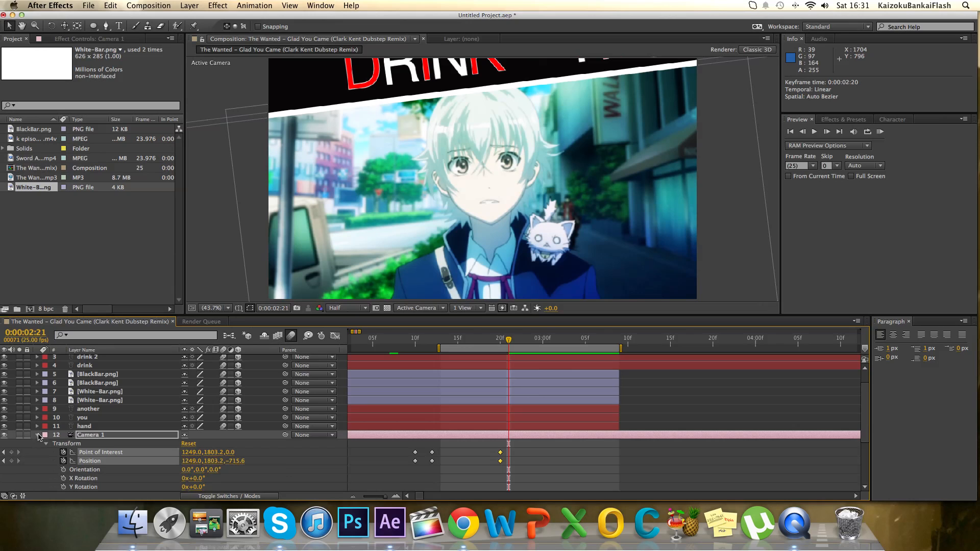
click(38, 435)
Replace the drink 2 layer's text on the lower black bar with "if" at 0:00:02:14.
drag(510, 339, 448, 362)
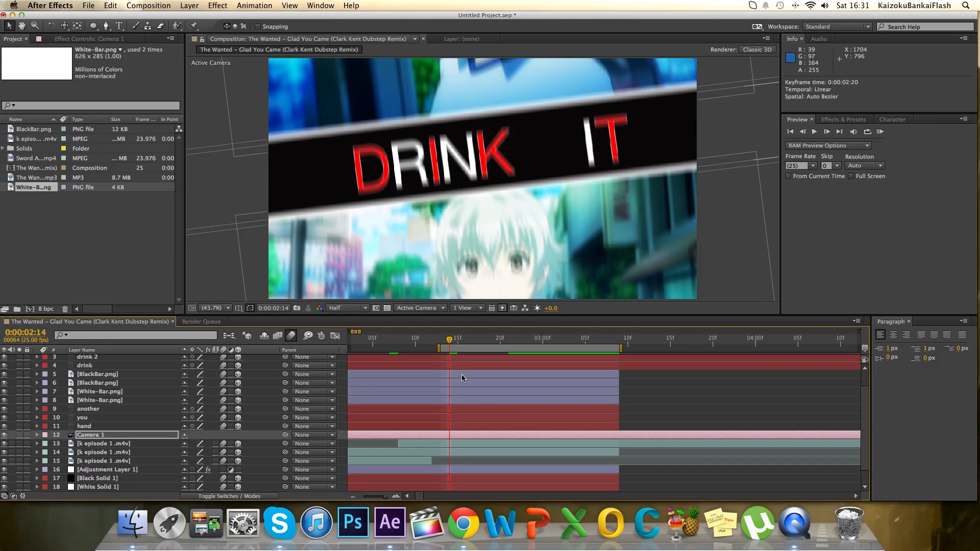
scroll(433, 384, up, 2)
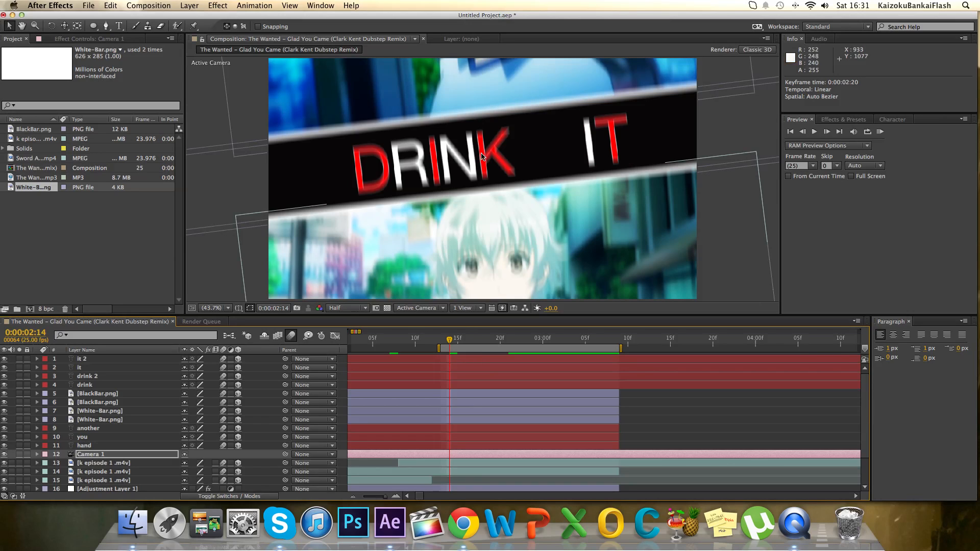
click(446, 360)
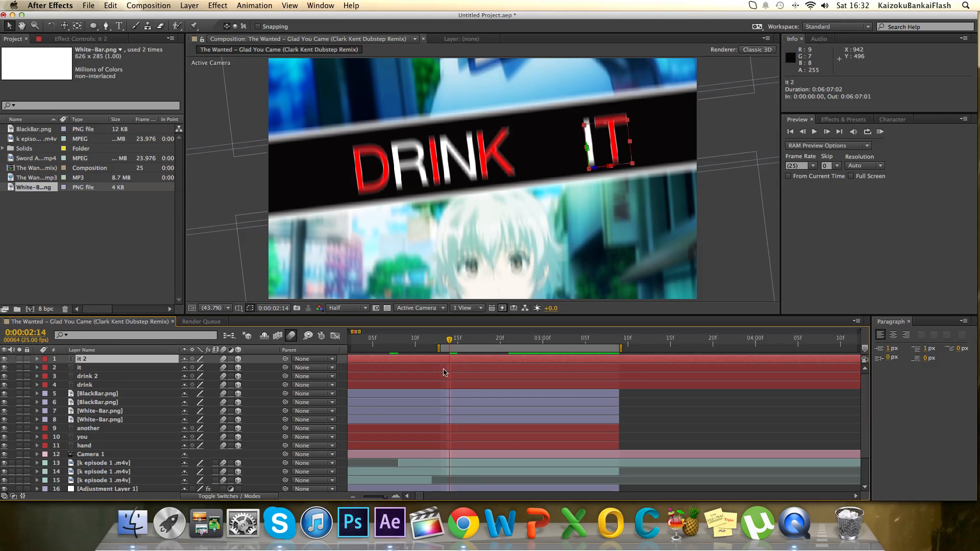
click(444, 376)
key(super+t)
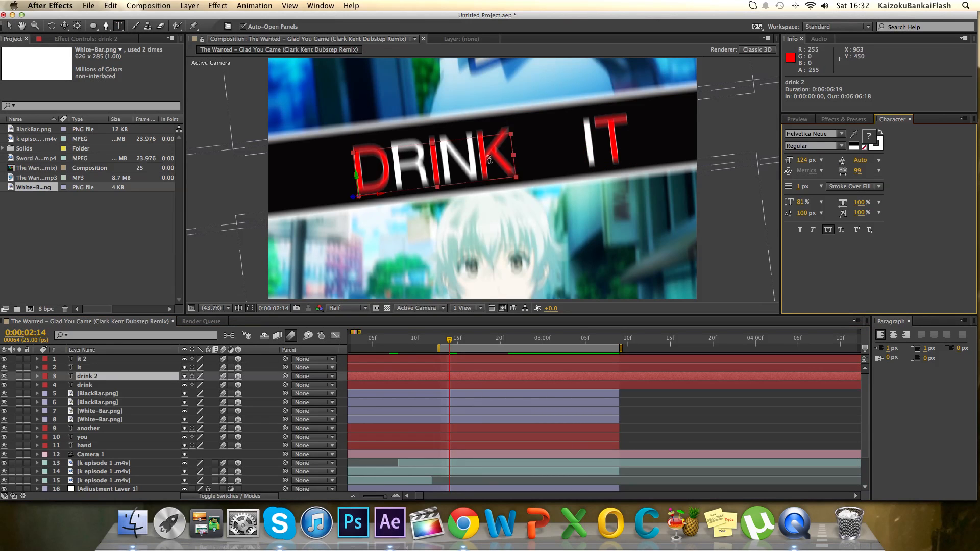
drag(508, 161, 344, 167)
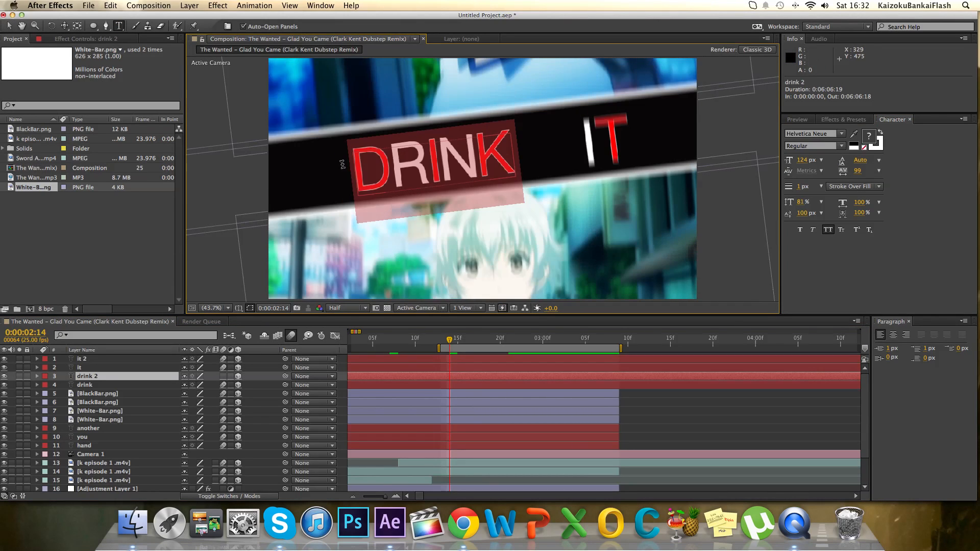
text(ir)
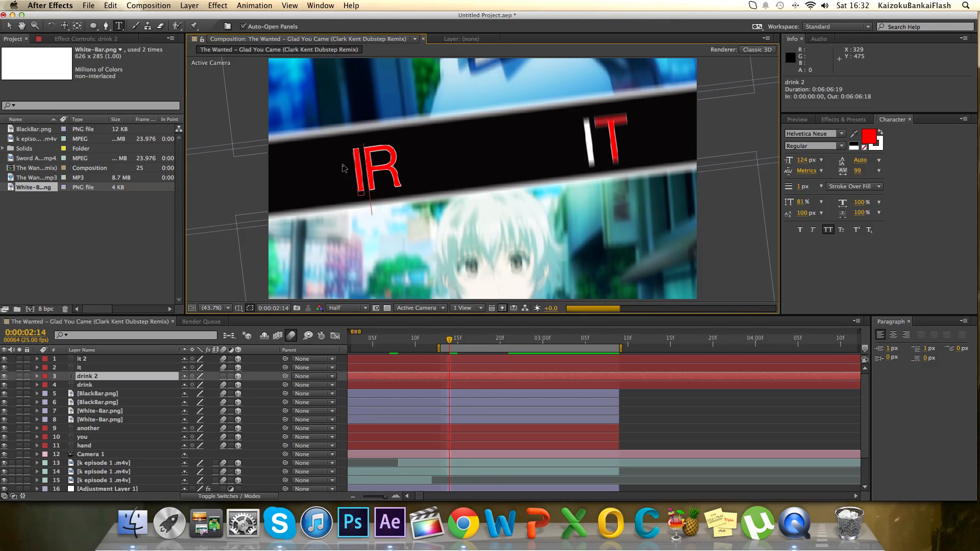
key(BackSpace)
text(f)
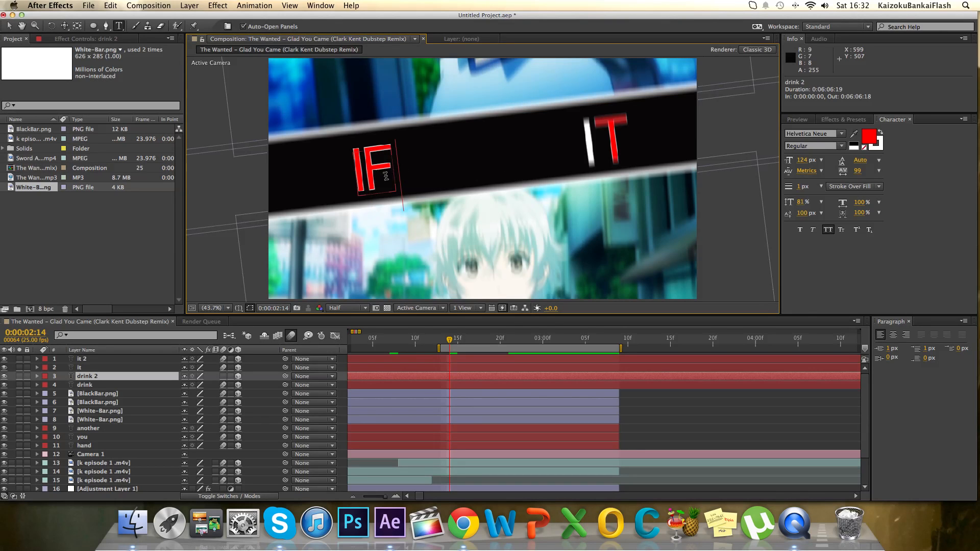
Colour the letter F white and move the word if to about 1133.6, 1589.4, 0.0.
drag(388, 176, 375, 179)
click(867, 141)
drag(788, 201, 698, 160)
click(914, 163)
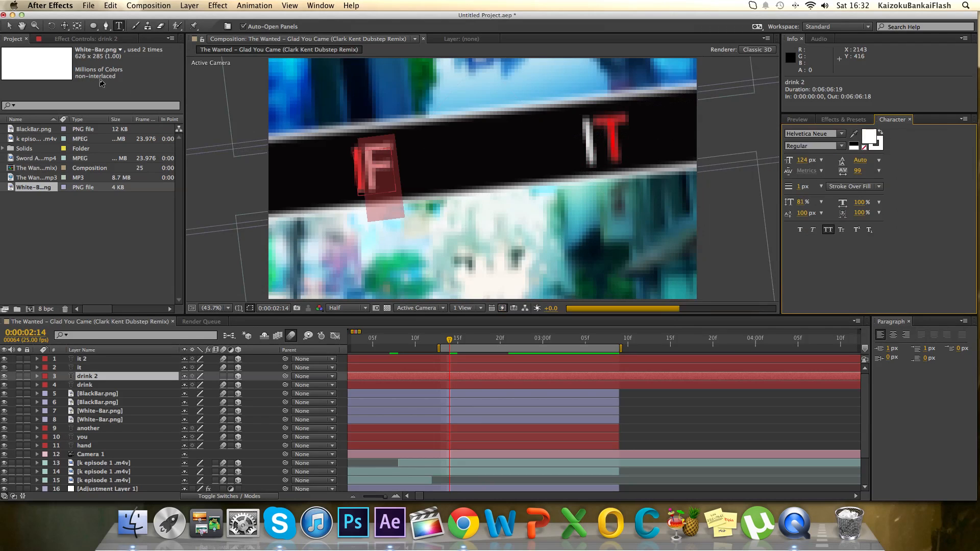
click(9, 27)
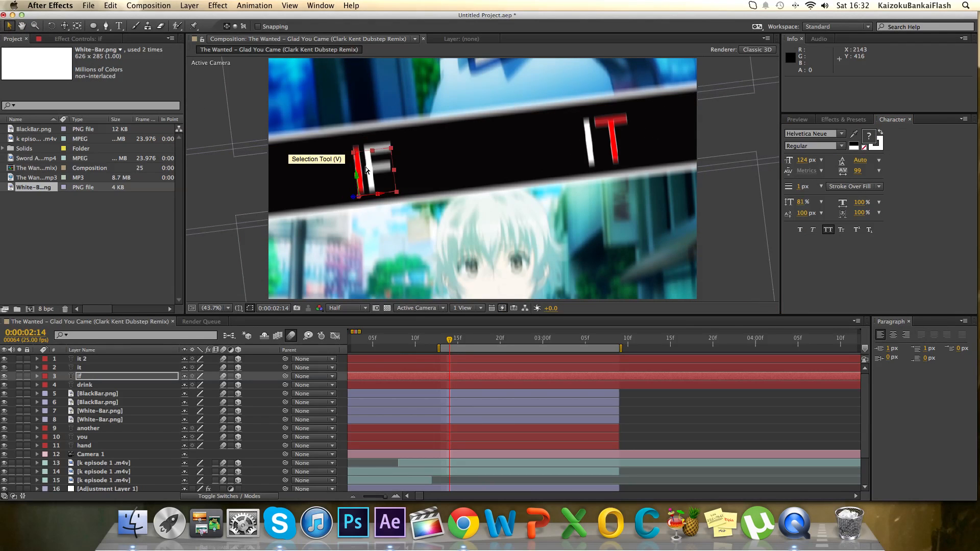
drag(373, 172, 414, 163)
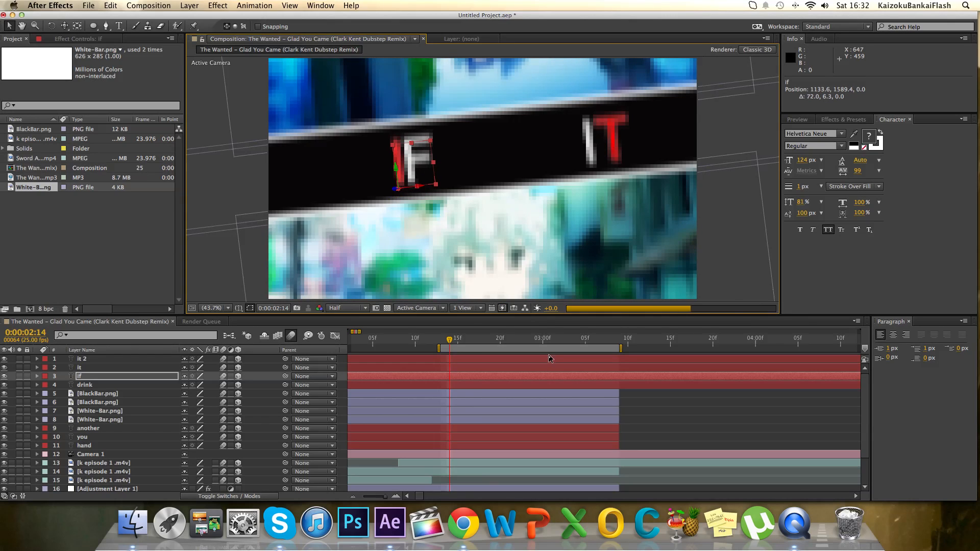
Preview the work area and add a beat marker to the music layer at 0:00:02:18.
scroll(552, 365, down, 2)
scroll(552, 365, down, 2)
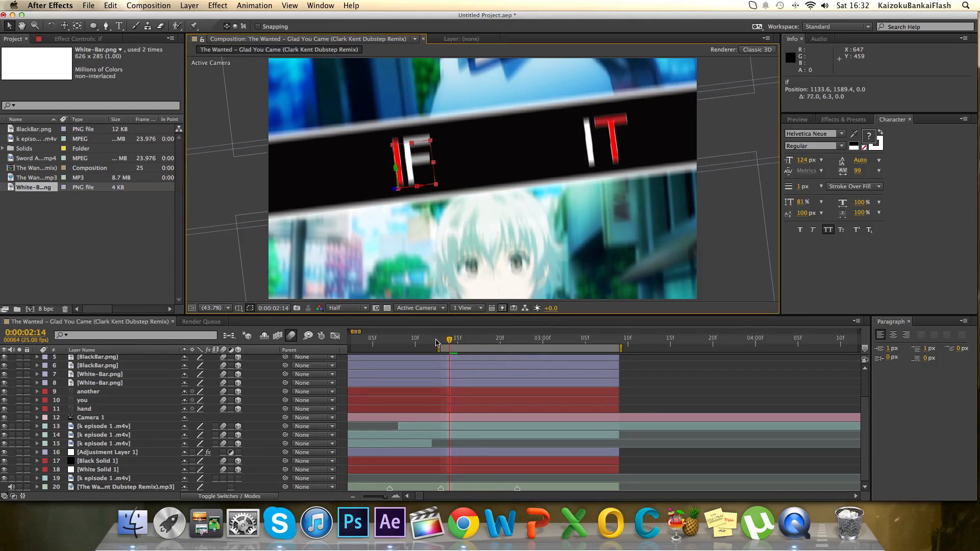
click(797, 119)
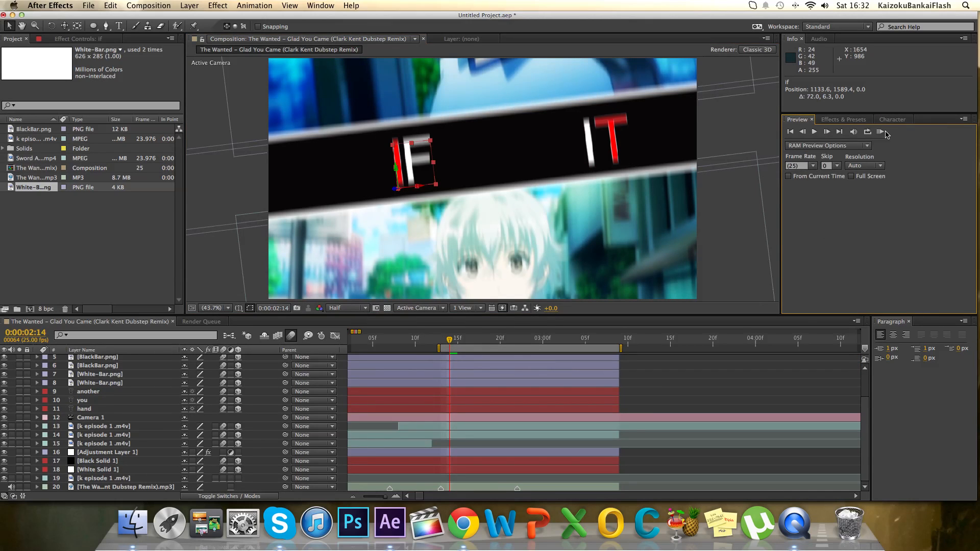
click(881, 132)
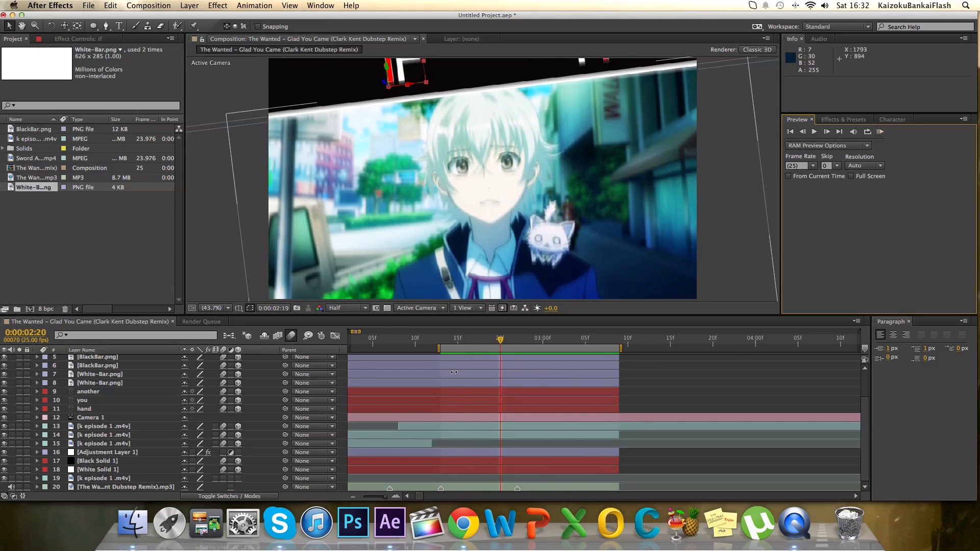
drag(499, 342, 481, 351)
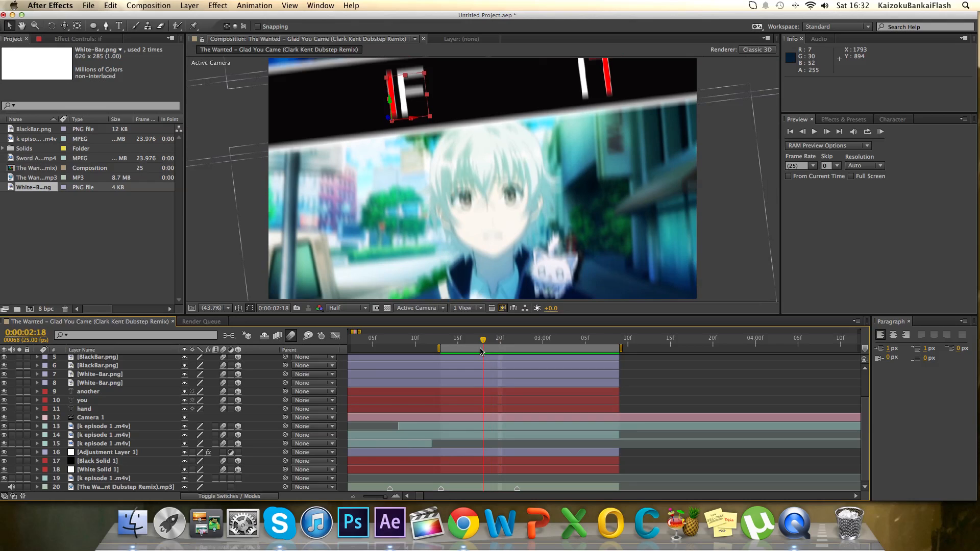
click(493, 486)
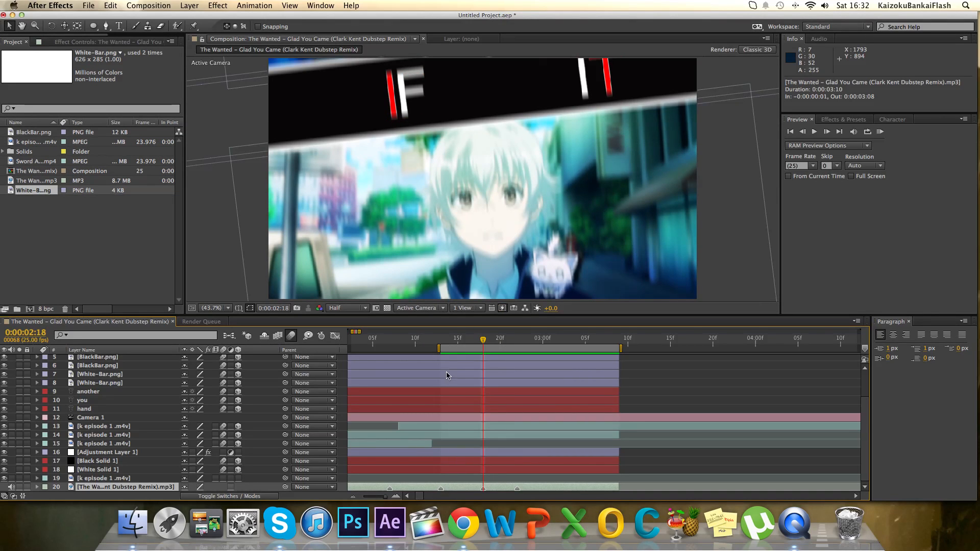
Move the if layer's two Scale keyframes to 0:00:02:11 and 0:00:02:14.
click(443, 345)
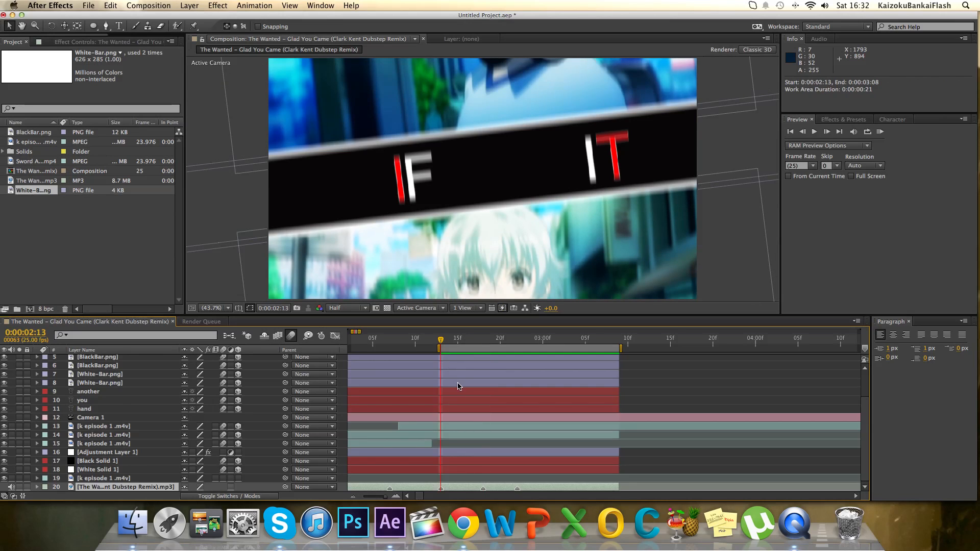
scroll(458, 386, up, 2)
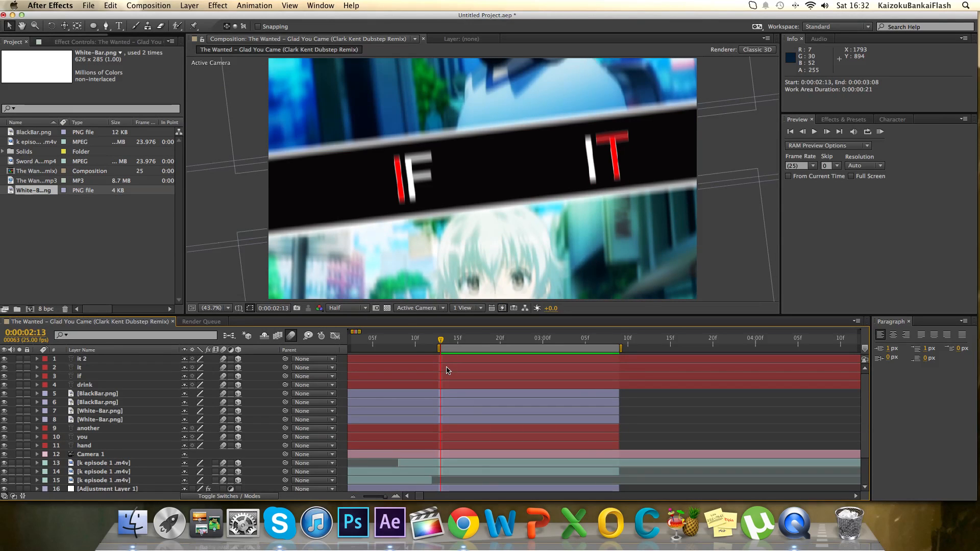
click(442, 378)
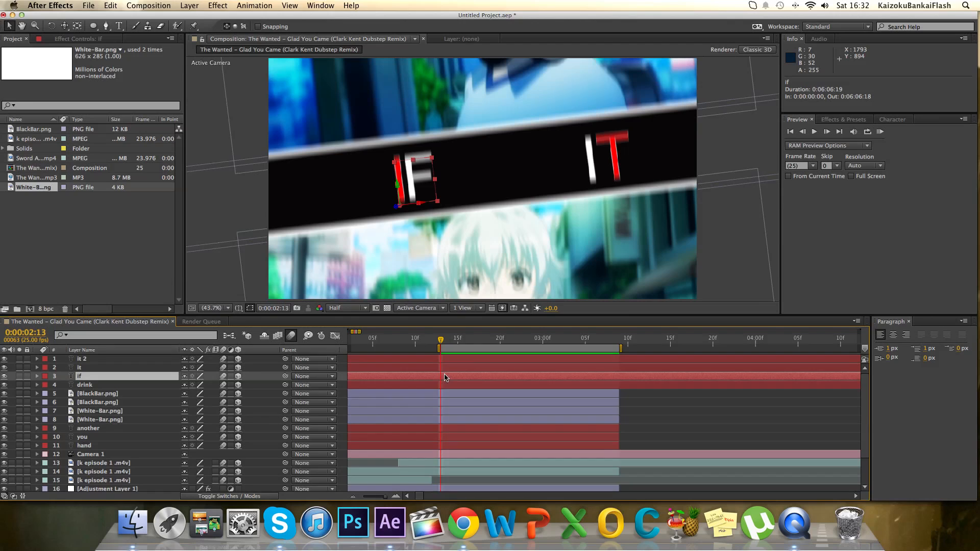
key(s)
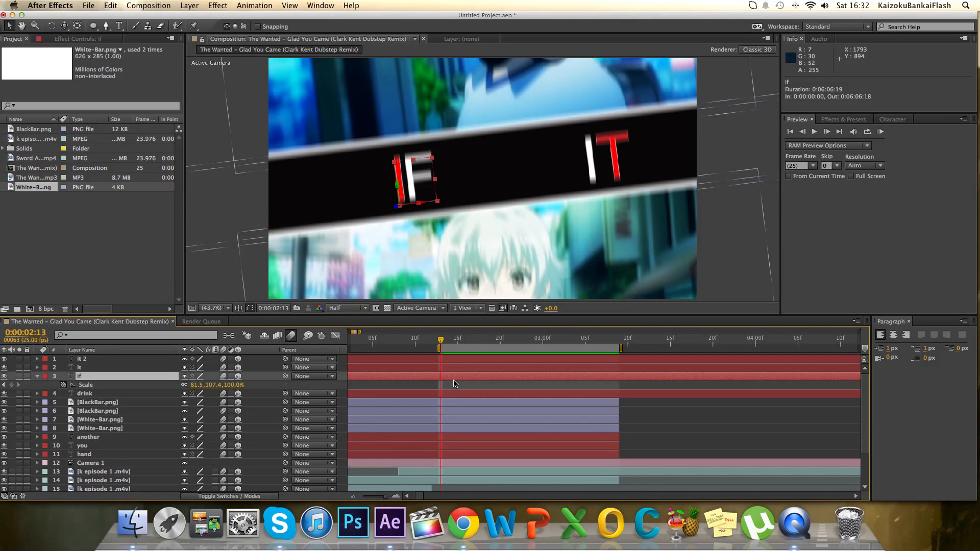
scroll(453, 384, left, 5)
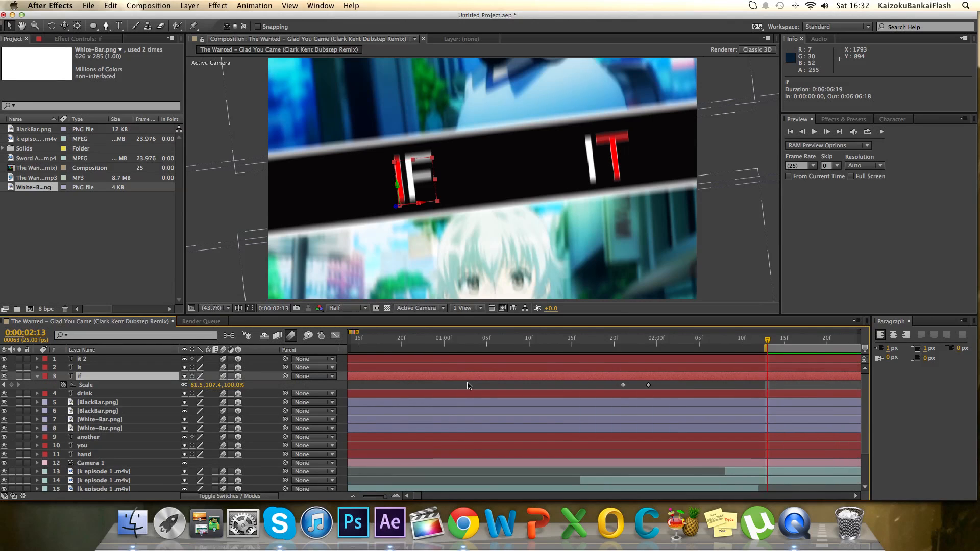
drag(580, 386, 672, 394)
click(675, 347)
drag(674, 347, 694, 350)
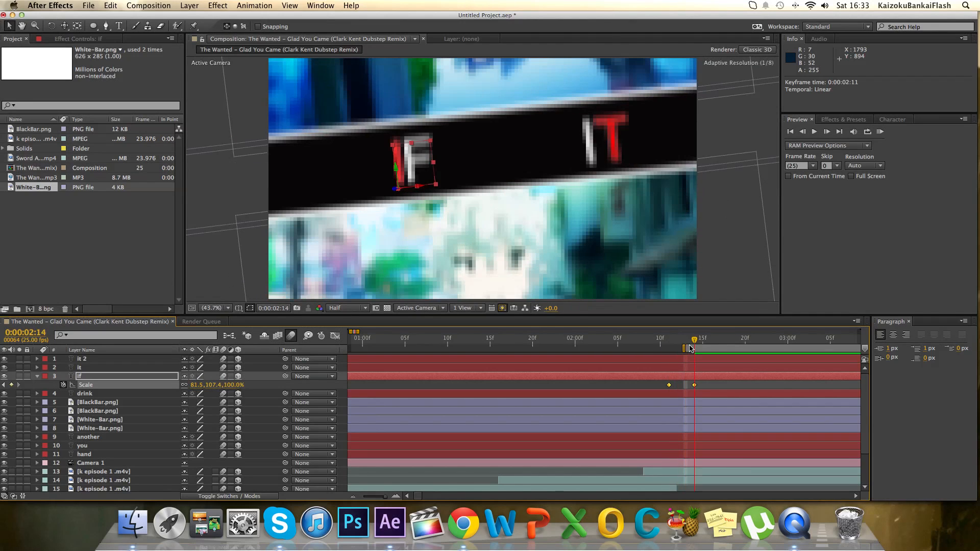
Replace the it 2 layer's text on the lower black bar with "YOU" at 0:00:02:14.
scroll(700, 404, right, 5)
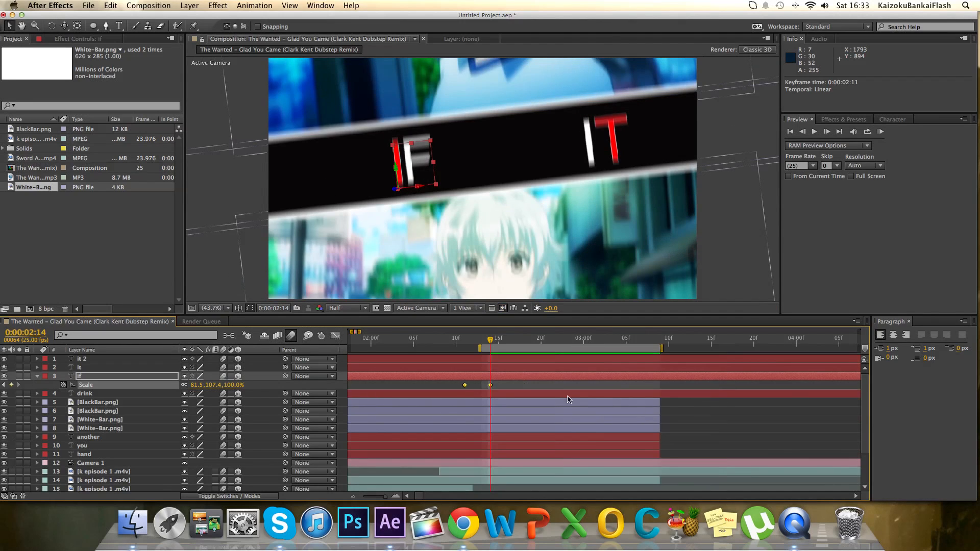
click(517, 359)
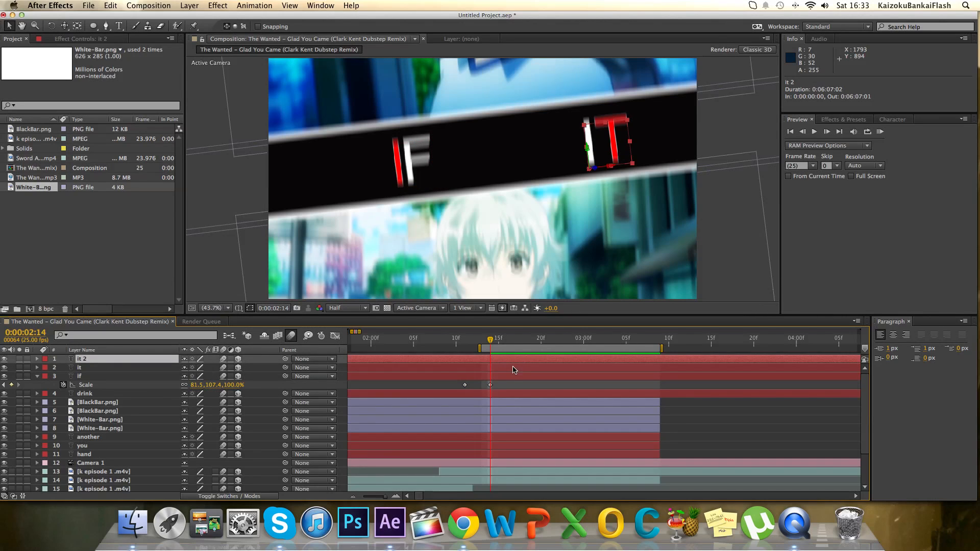
key(u)
scroll(446, 385, right, 2)
scroll(489, 391, down, 3)
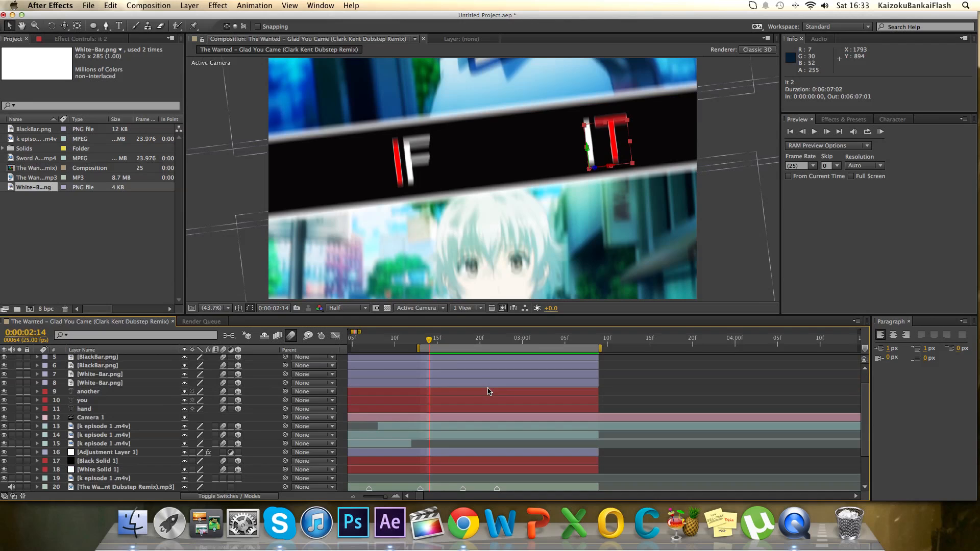
key(super+t)
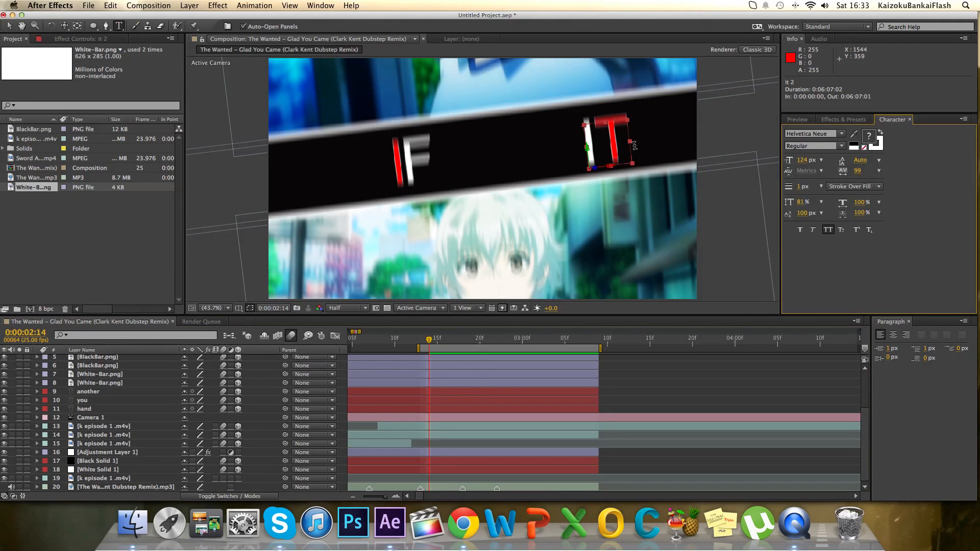
drag(619, 147, 583, 150)
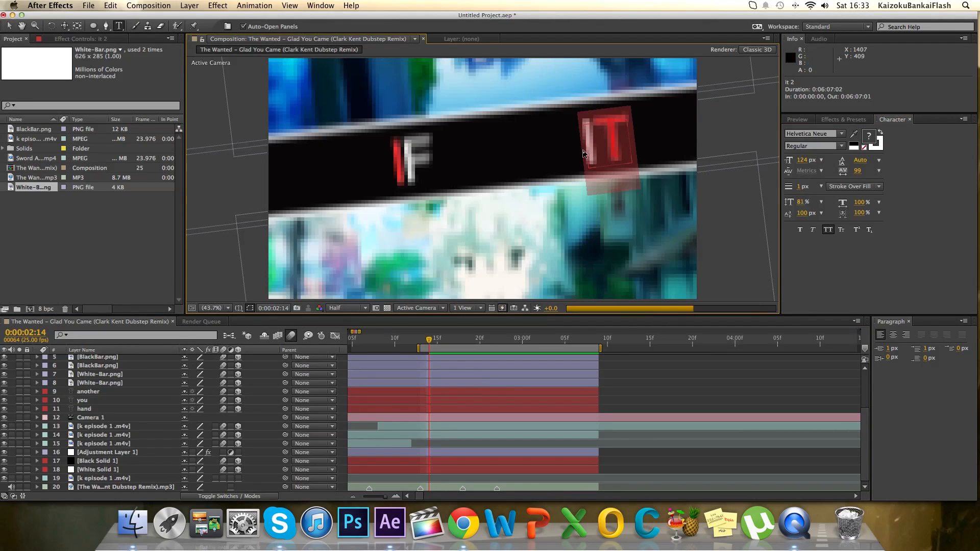
text(YOU)
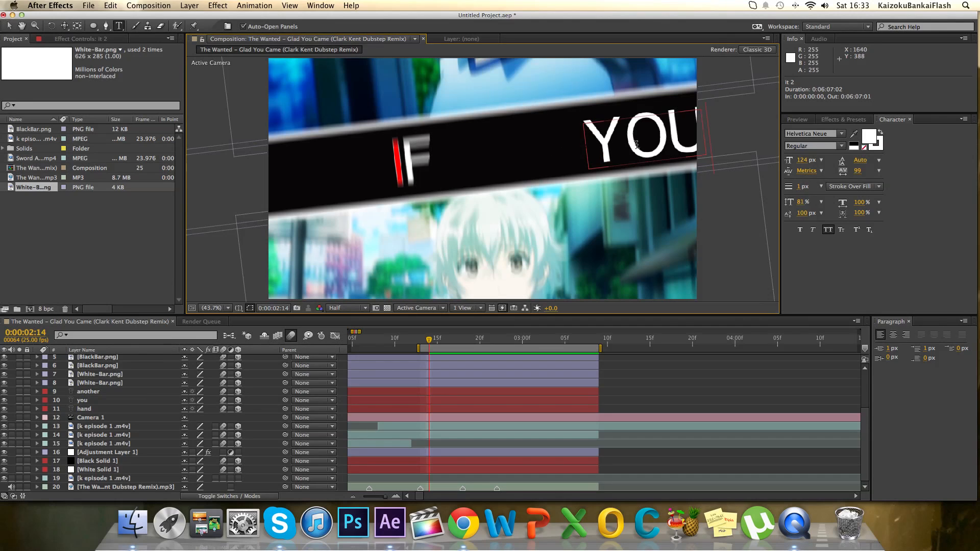
Colour the letter O of the new word red and move the word to 1349.5, 1623.3, 0.0.
drag(657, 141, 633, 147)
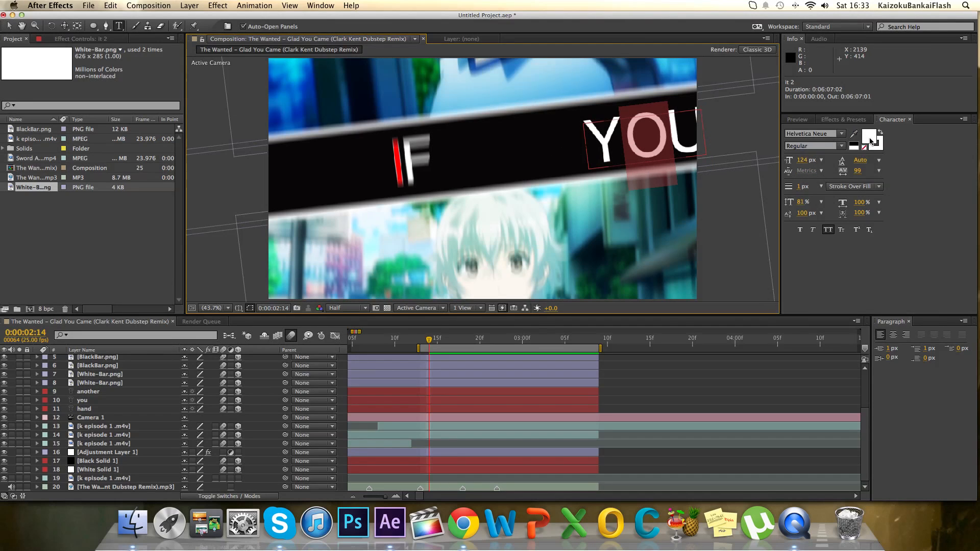
click(871, 141)
drag(822, 181, 851, 154)
click(908, 163)
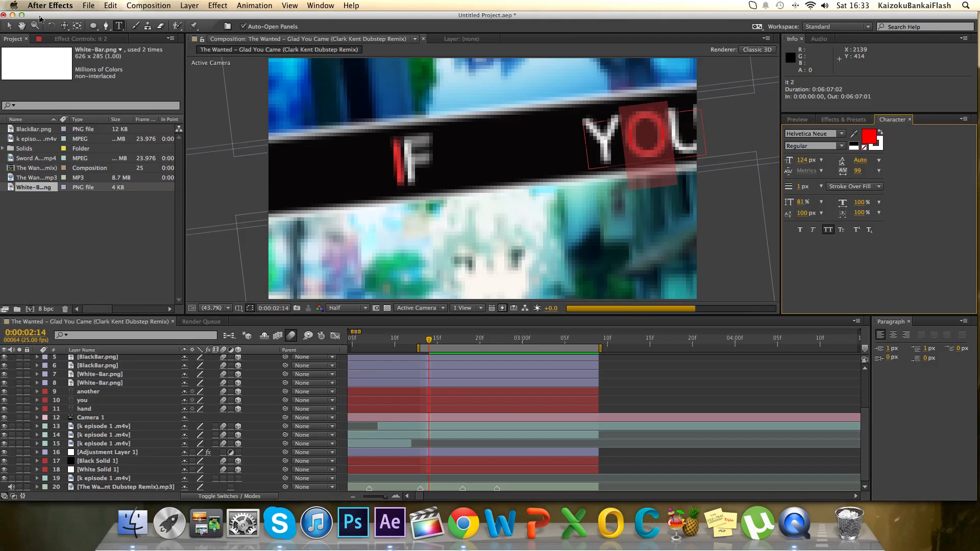
click(9, 26)
drag(613, 143, 543, 148)
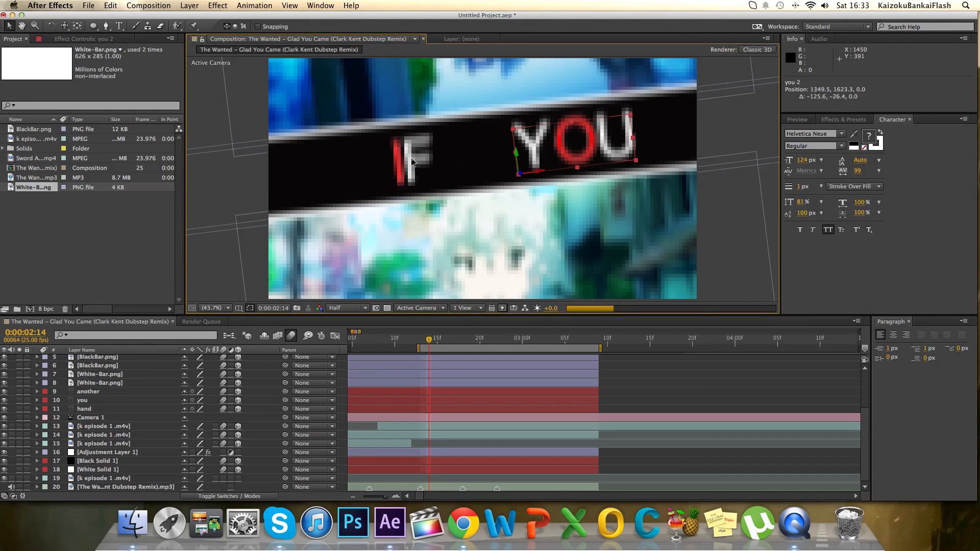
Move the word if on the lower black bar to about 1101.8, 1583.1, 0.0.
scroll(174, 413, up, 4)
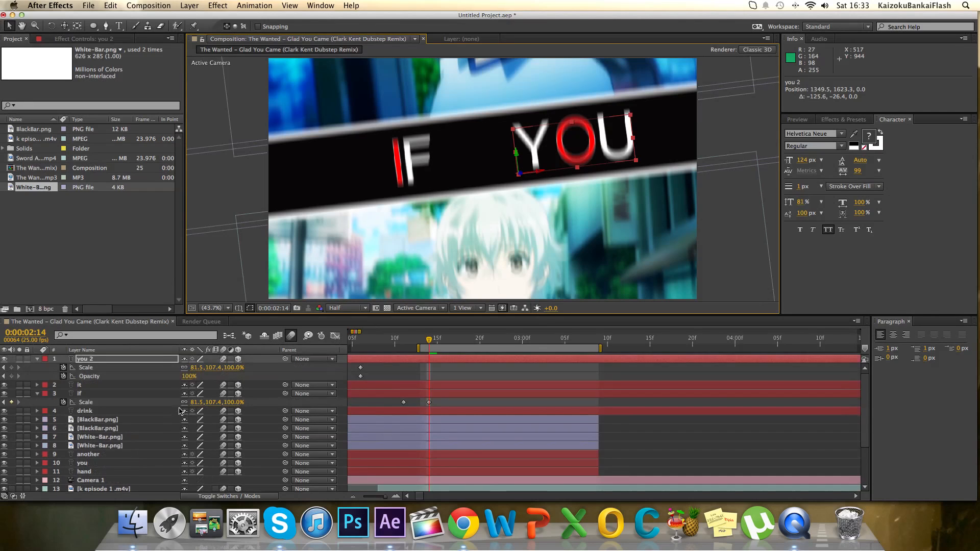
click(79, 394)
drag(421, 179, 406, 177)
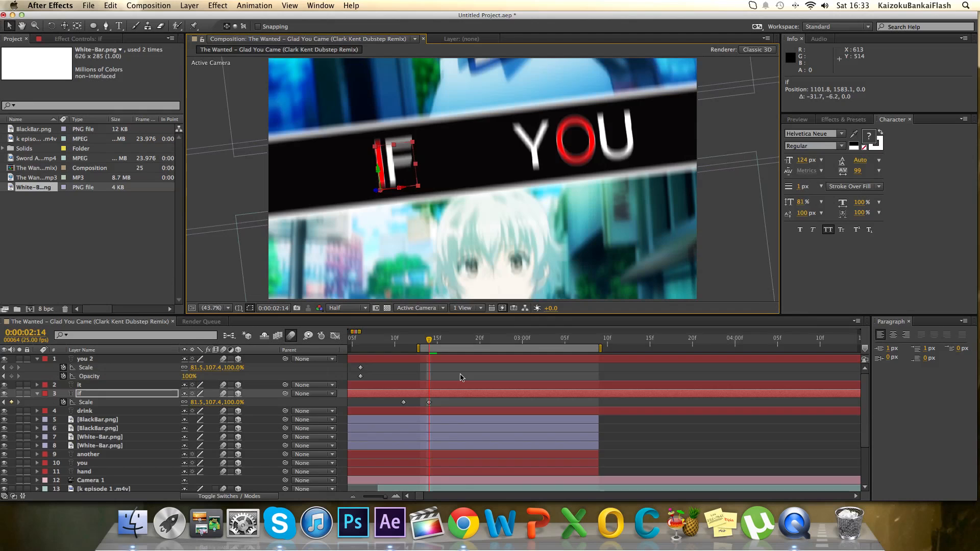
Move the you 2 layer's Scale and Opacity keyframe pairs to about 0:00:02:17 and 0:00:02:20.
scroll(460, 377, down, 1)
scroll(460, 377, down, 6)
click(462, 343)
scroll(458, 367, up, 7)
scroll(398, 385, left, 3)
drag(418, 378, 493, 373)
drag(503, 339, 461, 341)
click(458, 350)
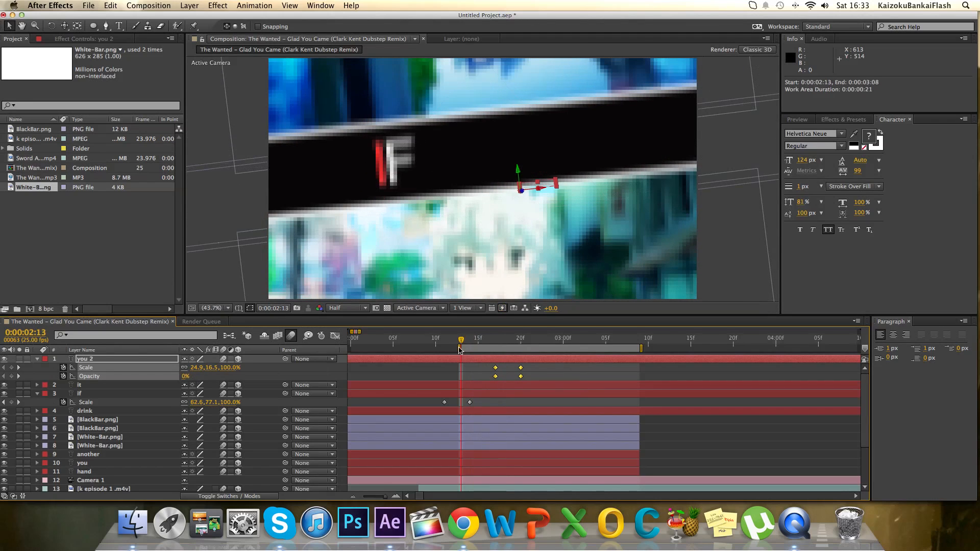
Extend the work area's start back to 0:00:01:18 and set the current time there.
drag(460, 350, 346, 357)
scroll(485, 361, left, 5)
key(minus)
key(minus)
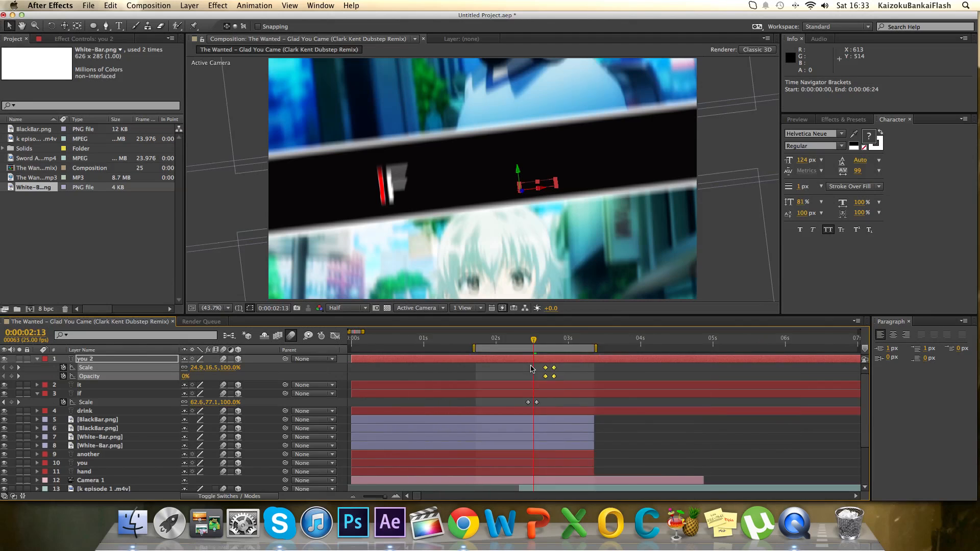
scroll(531, 368, down, 3)
key(minus)
drag(434, 342, 427, 343)
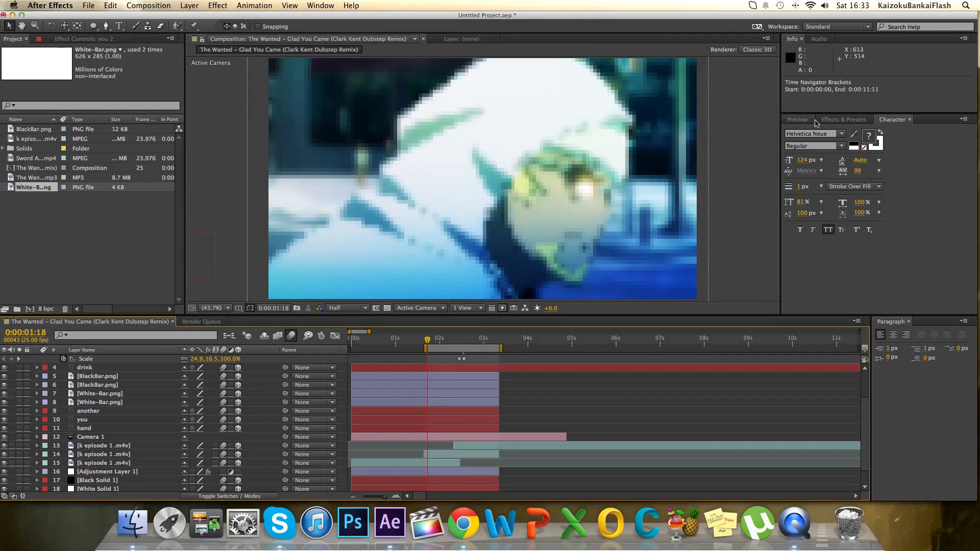
Play RAM previews of the work area to check the timing of the words and camera against the music.
click(815, 121)
click(880, 132)
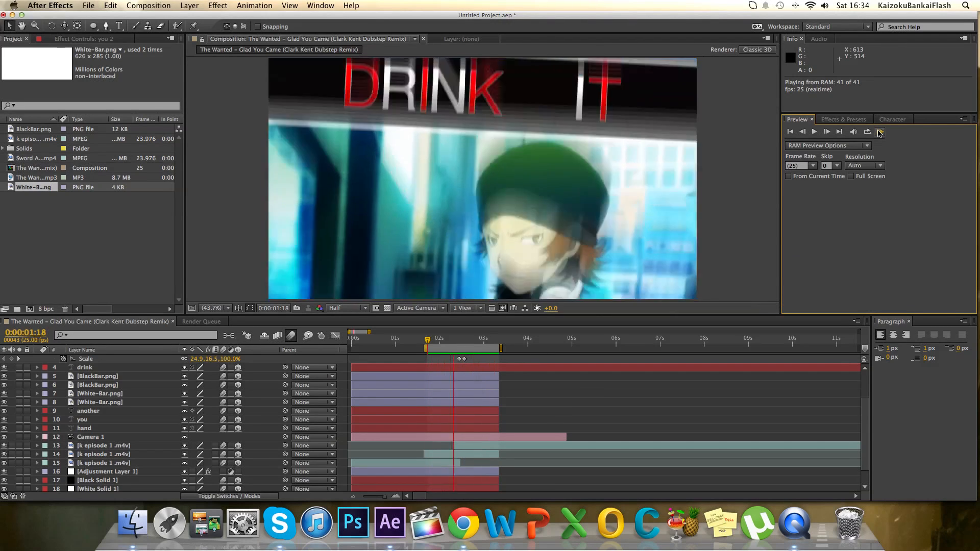
click(879, 132)
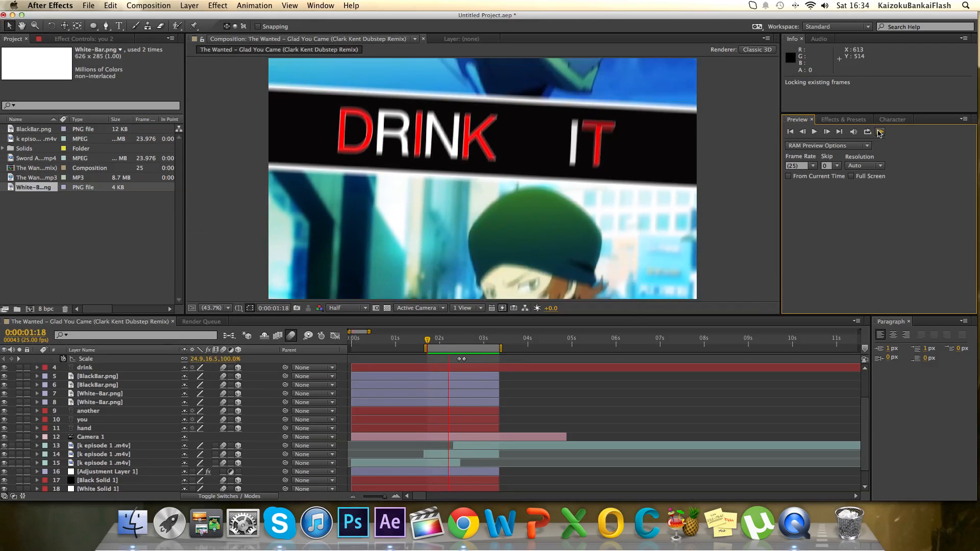
click(879, 133)
click(880, 133)
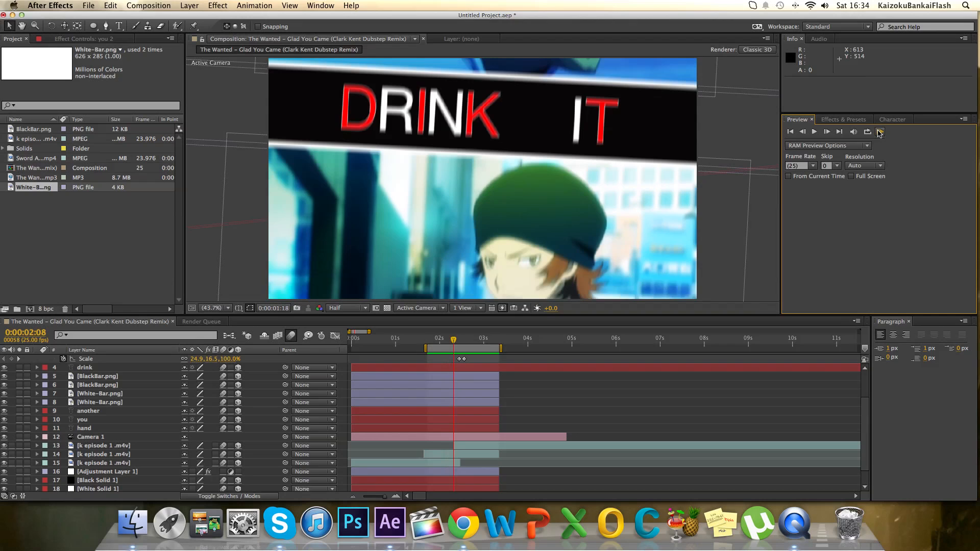
click(880, 133)
click(879, 133)
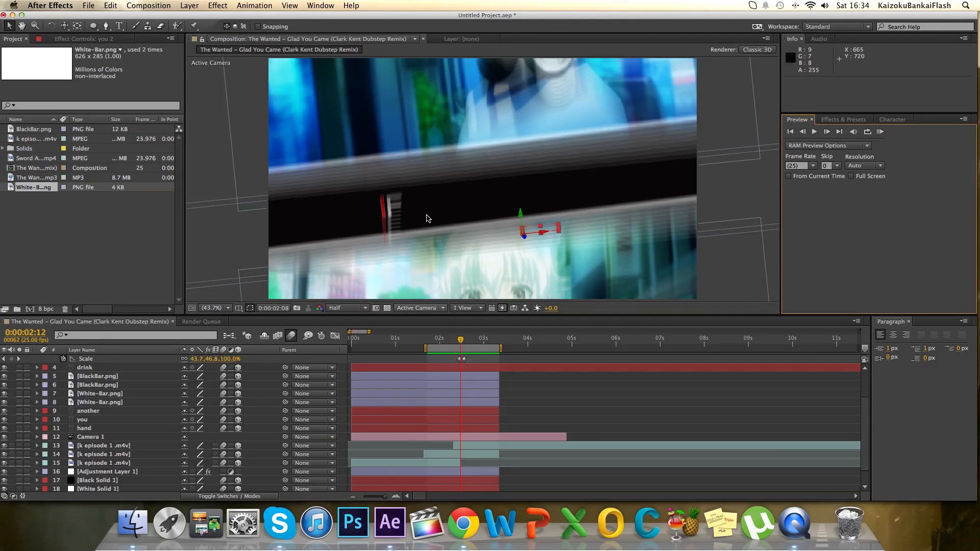
Move Camera 1's Point of Interest, Position and Z Rotation keyframes just before 0:00:02:12 to 0:00:02:07 and preview.
click(472, 437)
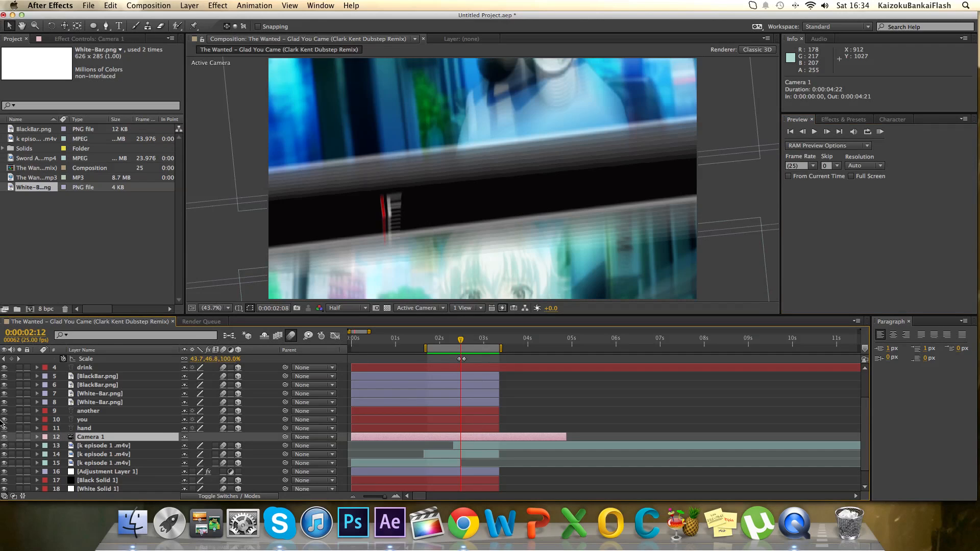
click(38, 438)
scroll(436, 426, down, 1)
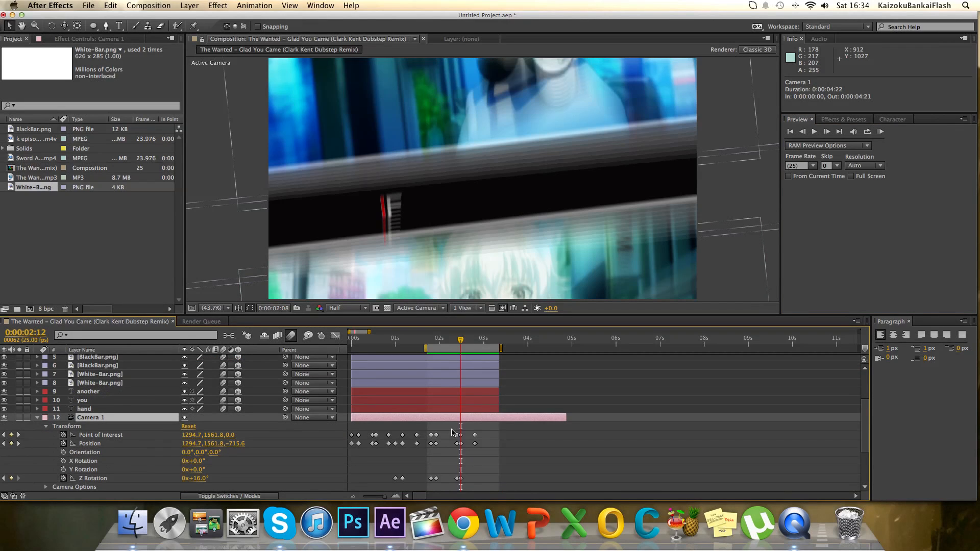
drag(450, 432, 452, 483)
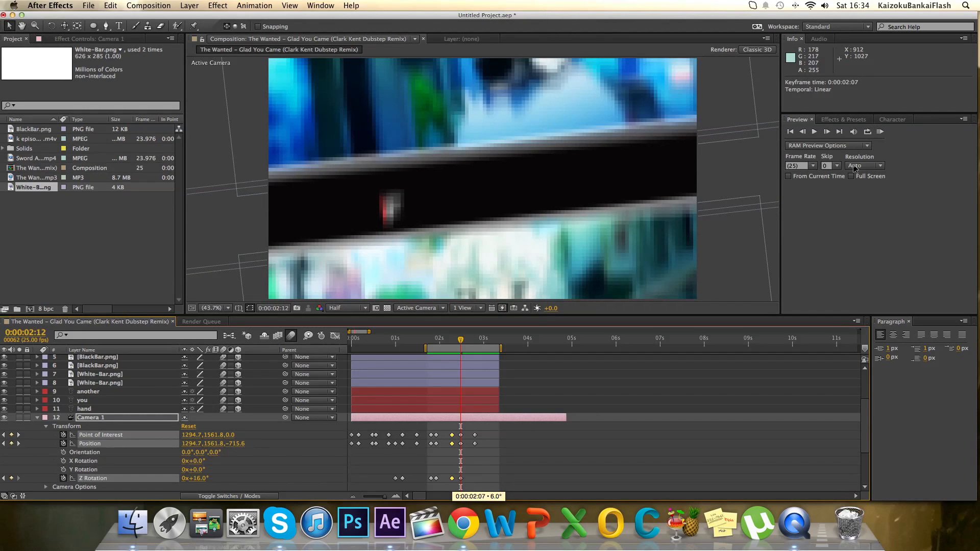
click(880, 133)
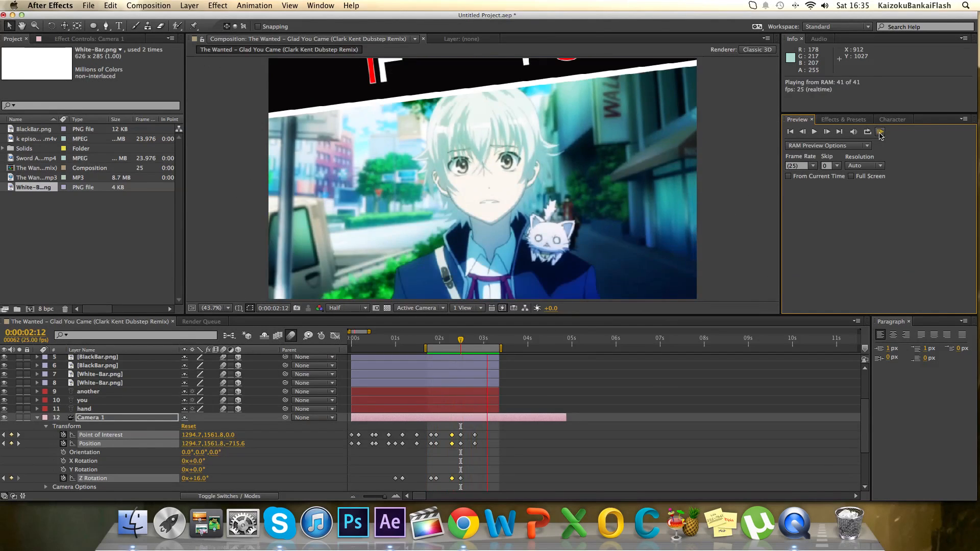
Shift Camera 1's last keyframe groups three frames earlier, with the final one at 0:00:02:17, and preview the work area.
click(478, 436)
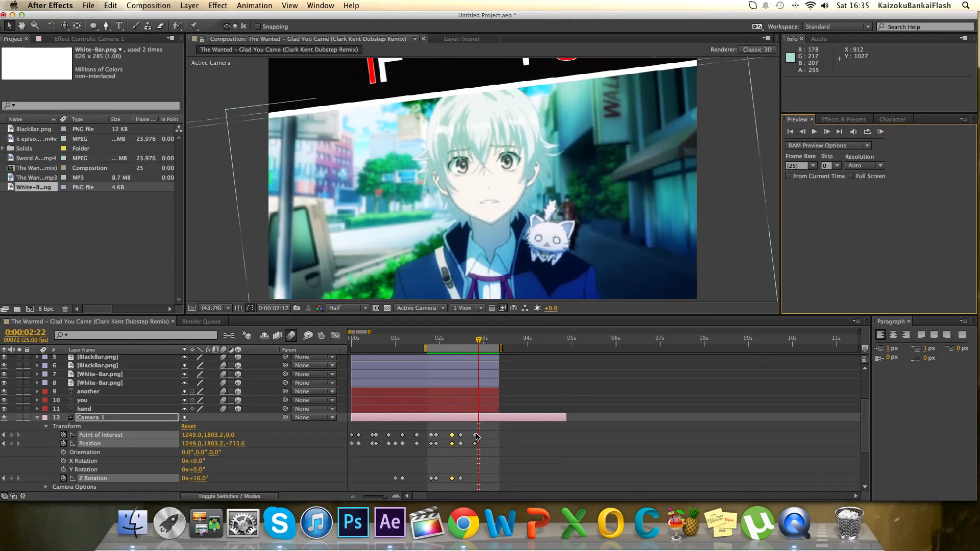
drag(495, 426, 458, 481)
click(880, 132)
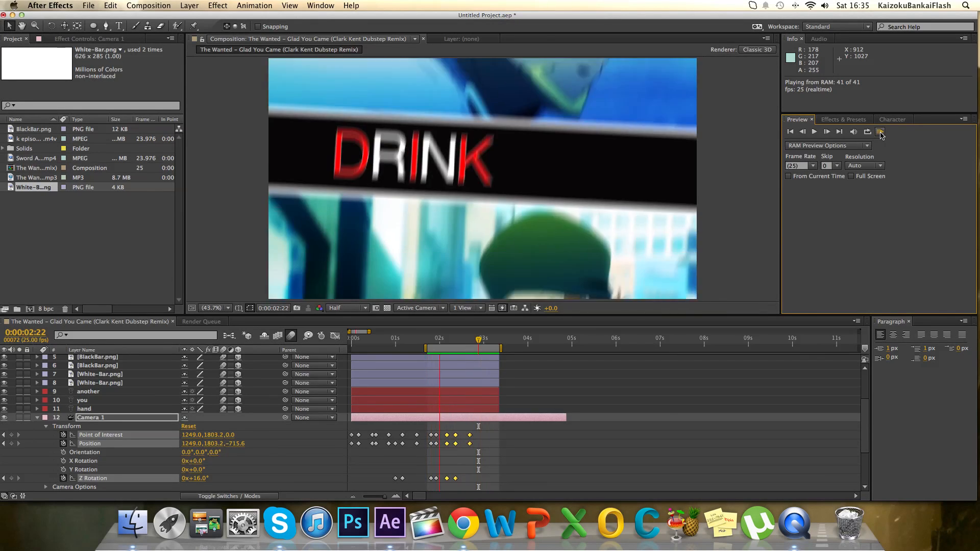
key(space)
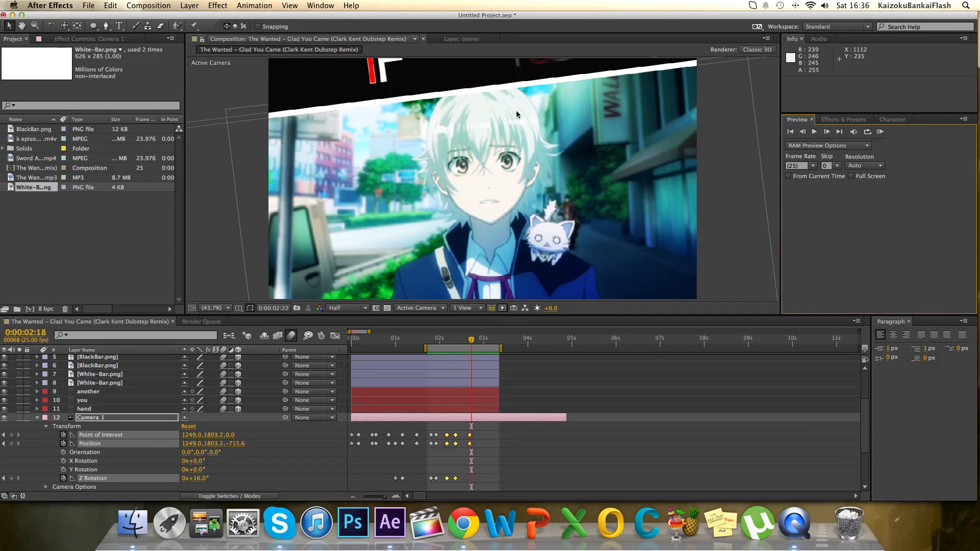
Reposition Camera 1 at 0:00:02:17 to 1276.3, 1691.3, -715.6 to frame the words on the bar, and preview.
click(470, 341)
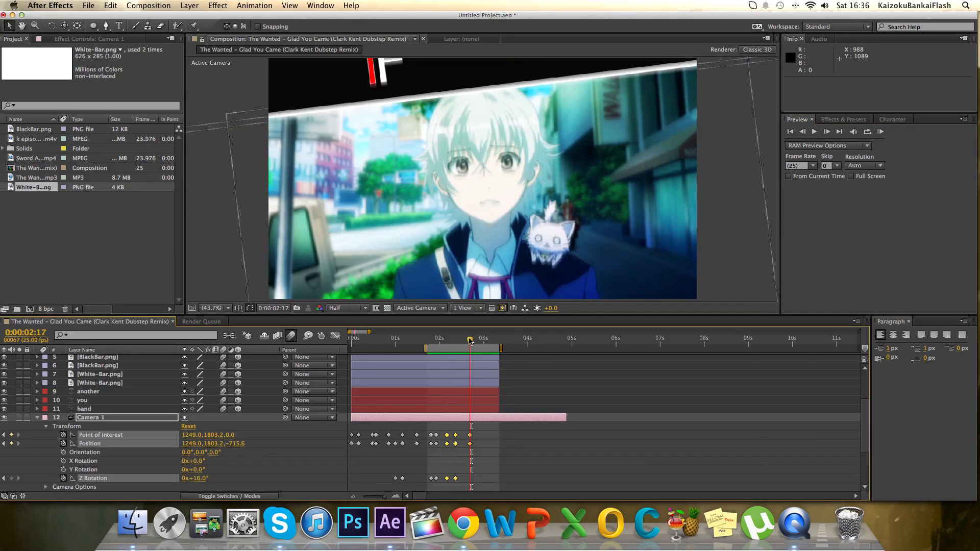
click(64, 26)
drag(433, 148, 436, 201)
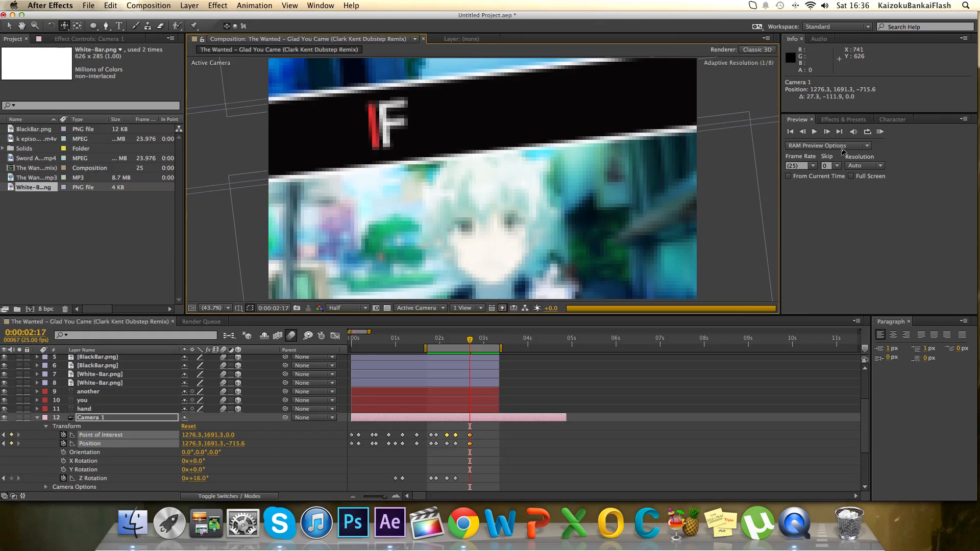
click(880, 132)
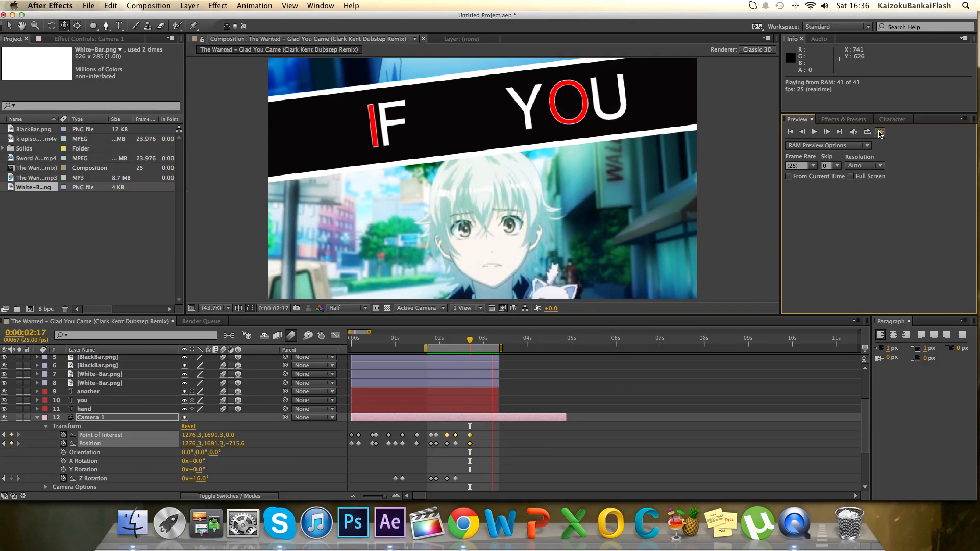
key(space)
Collapse Camera 1's properties and shift the it layer four frames earlier in the timeline.
click(445, 339)
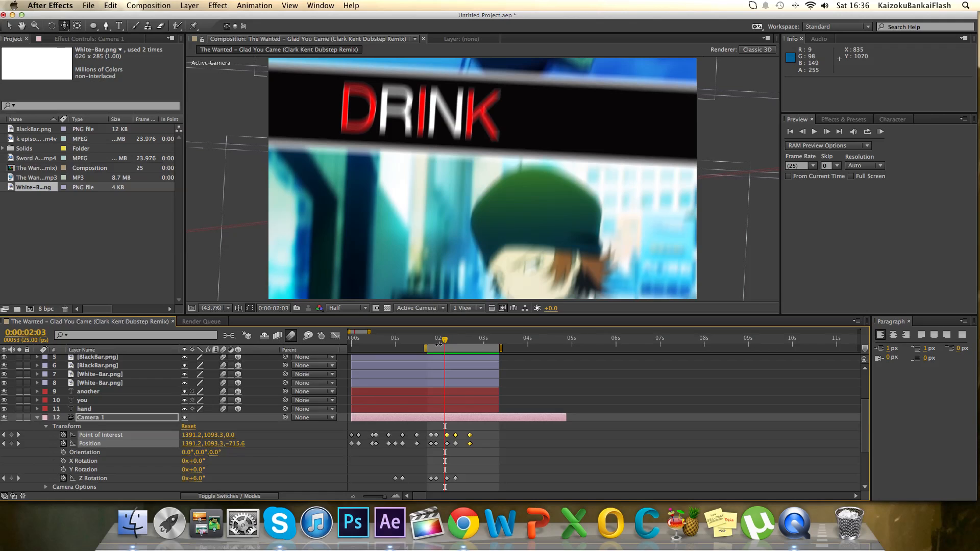
scroll(241, 394, right, 1)
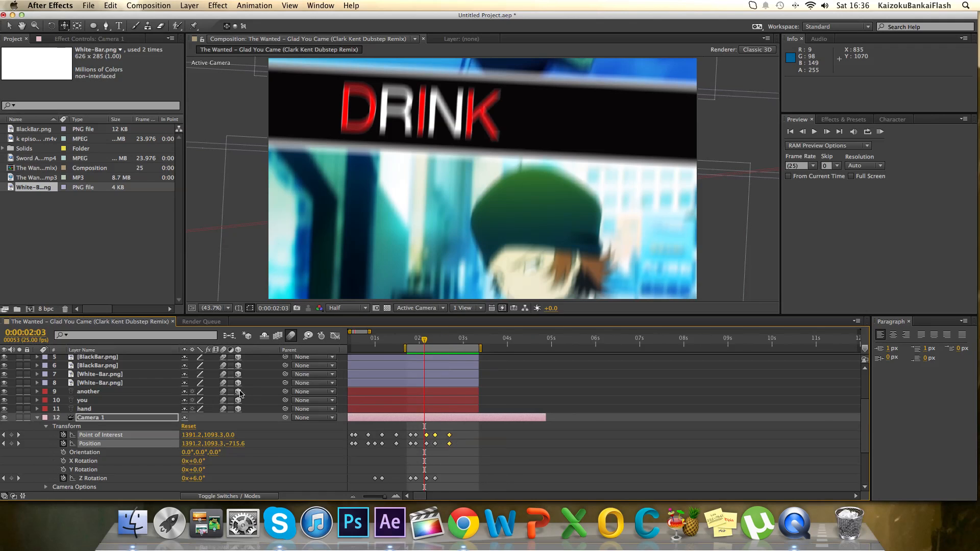
click(36, 418)
scroll(123, 410, up, 4)
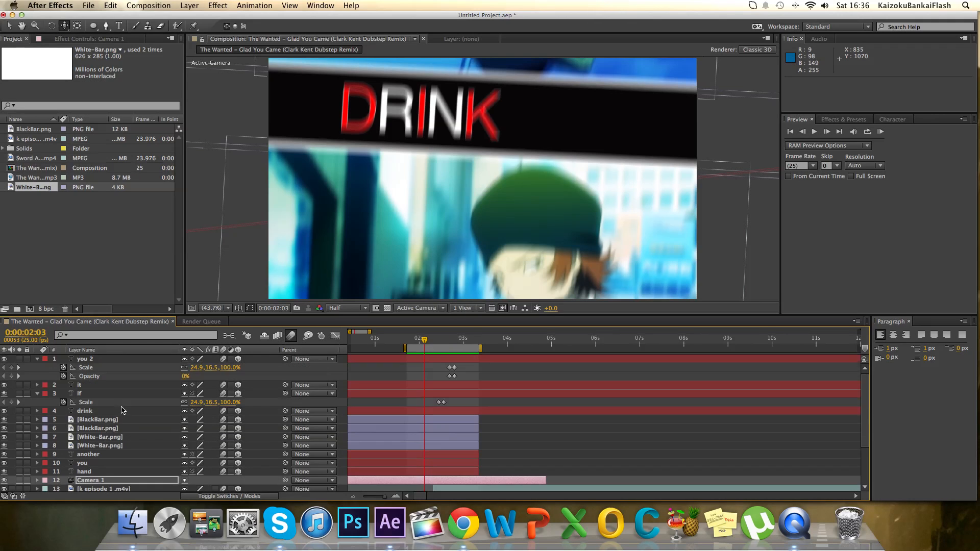
click(102, 387)
drag(437, 389, 429, 389)
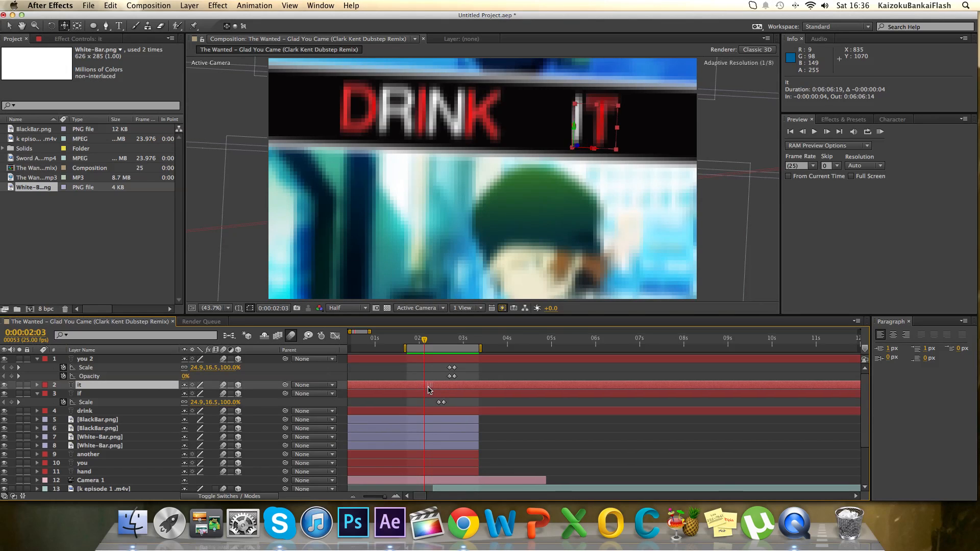
Shift the if and you 2 layers together four frames earlier and preview the work area.
click(432, 393)
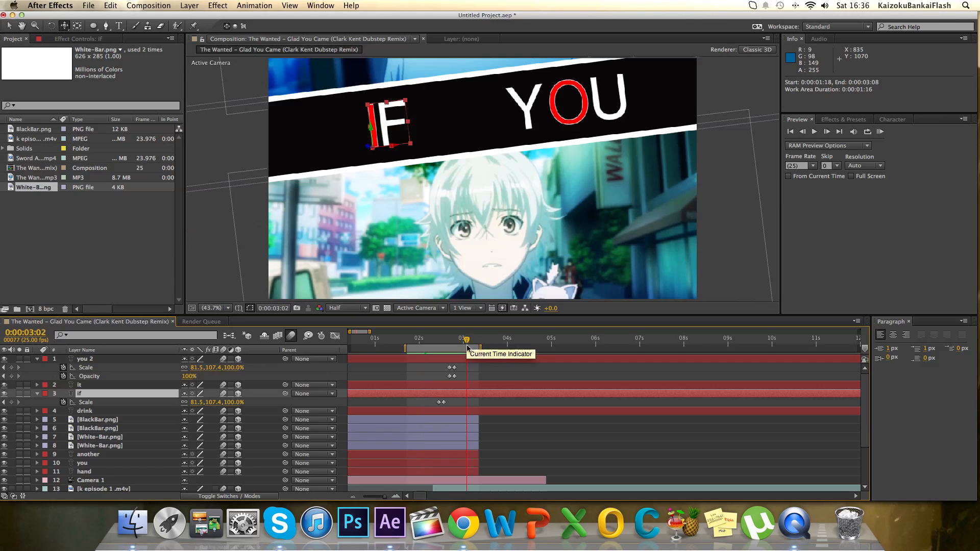
shift+click(476, 360)
drag(476, 360, 474, 360)
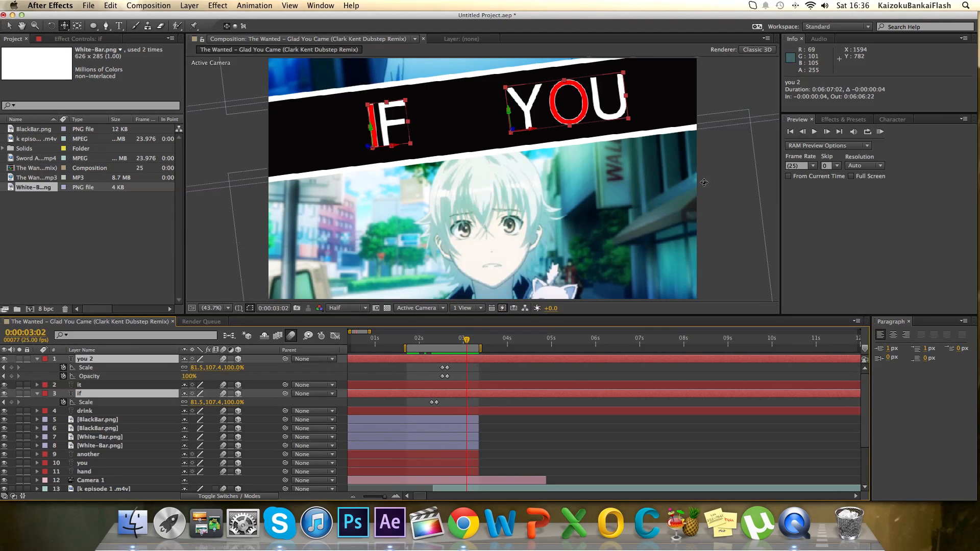
click(880, 132)
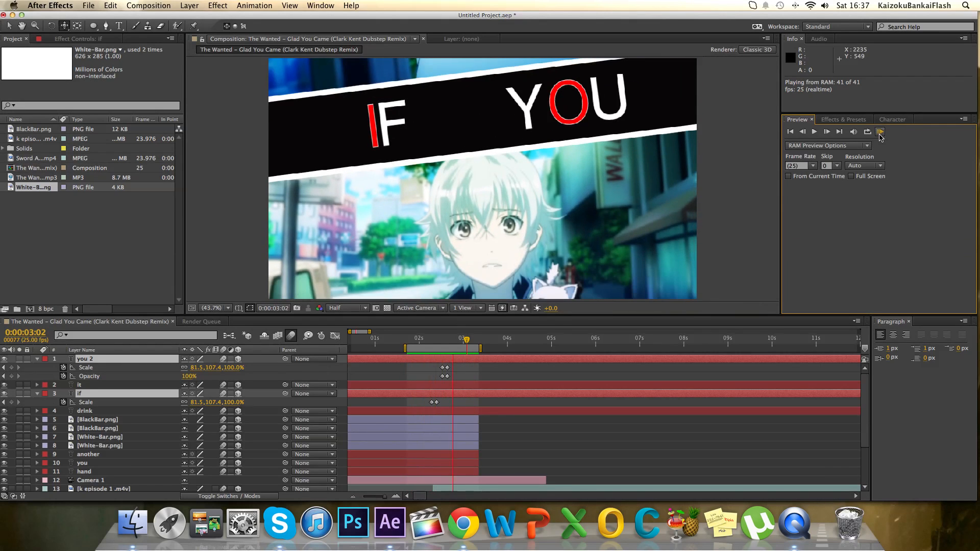
Shift the if and you 2 layers together another five frames earlier and preview the work area.
key(space)
click(480, 440)
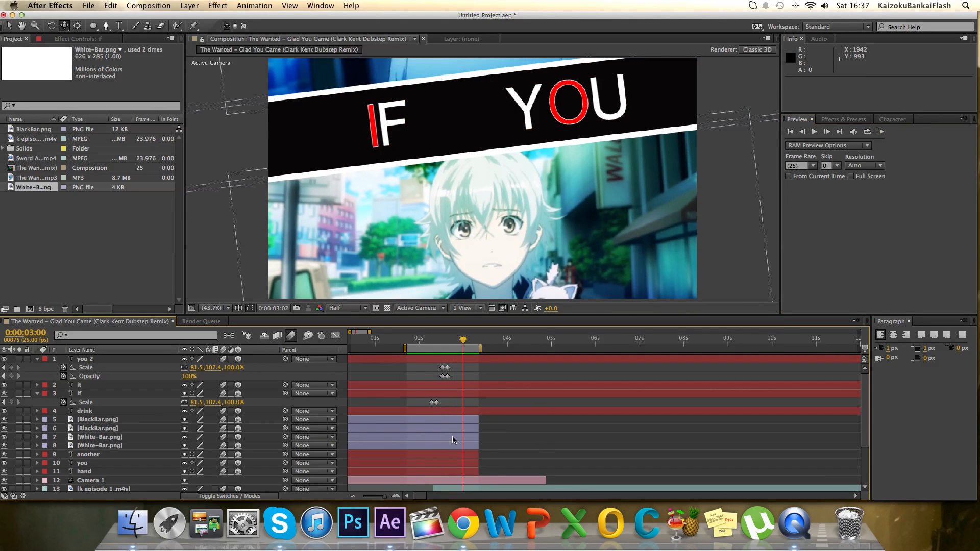
click(424, 386)
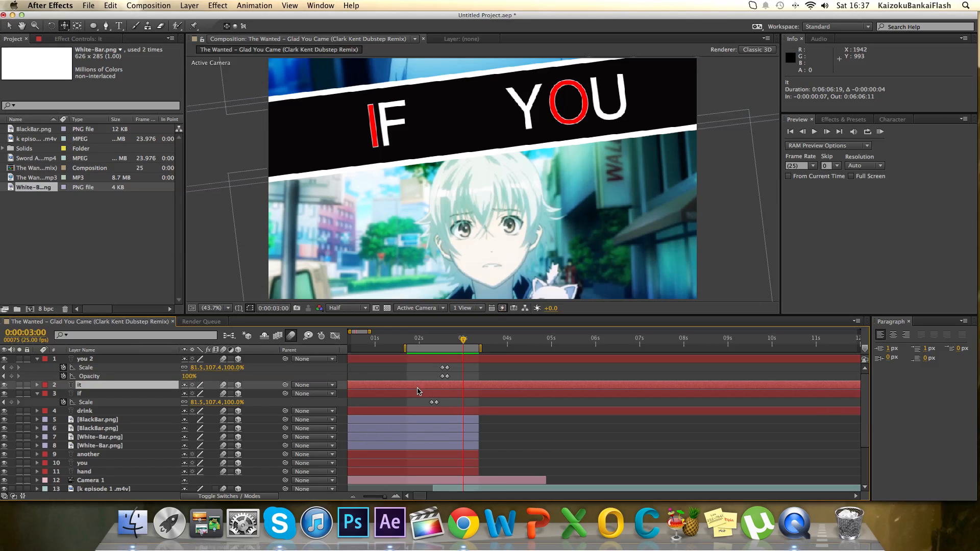
click(421, 396)
super+click(454, 360)
drag(454, 360, 448, 364)
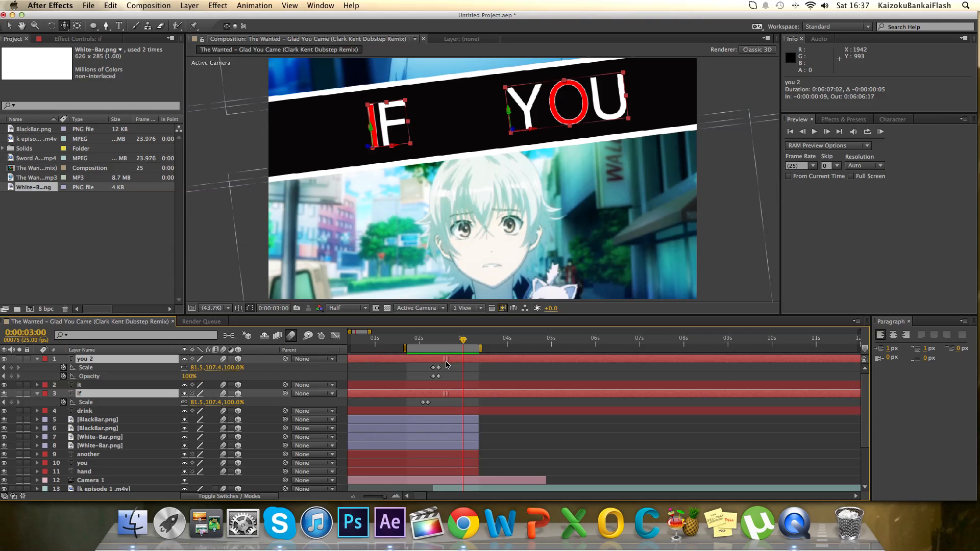
click(880, 132)
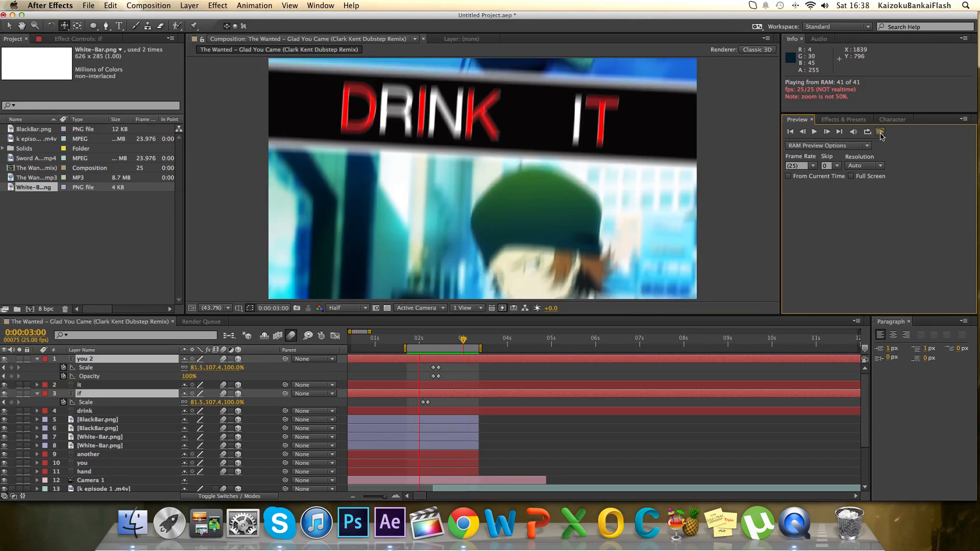
click(880, 132)
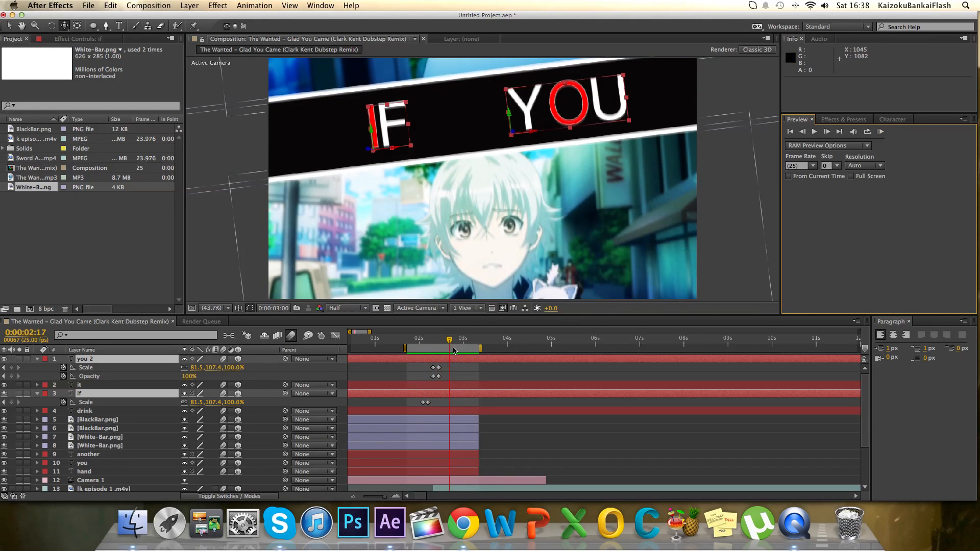
Set the work area to run from 0:00:00:00 to 0:00:02:22 and preview it.
drag(450, 339, 462, 340)
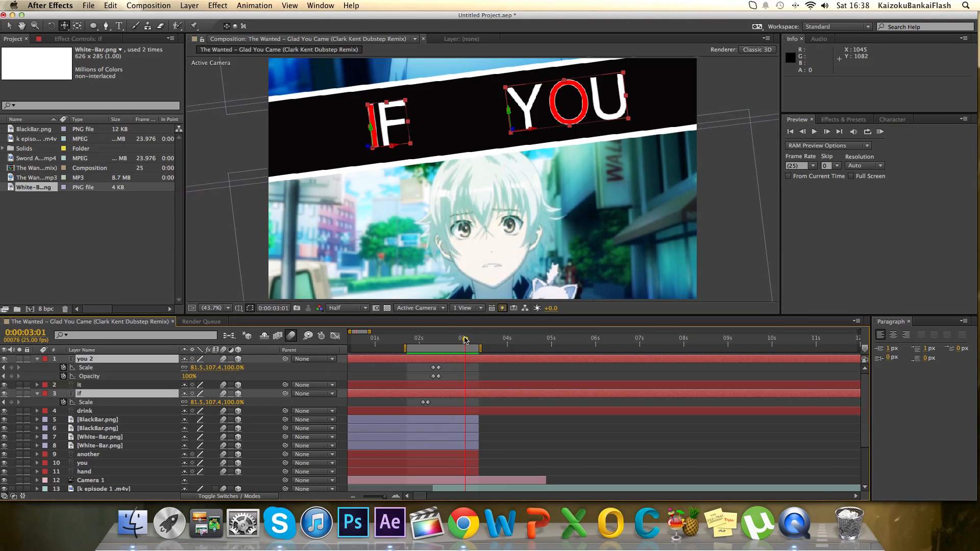
scroll(484, 360, down, 4)
drag(465, 340, 459, 349)
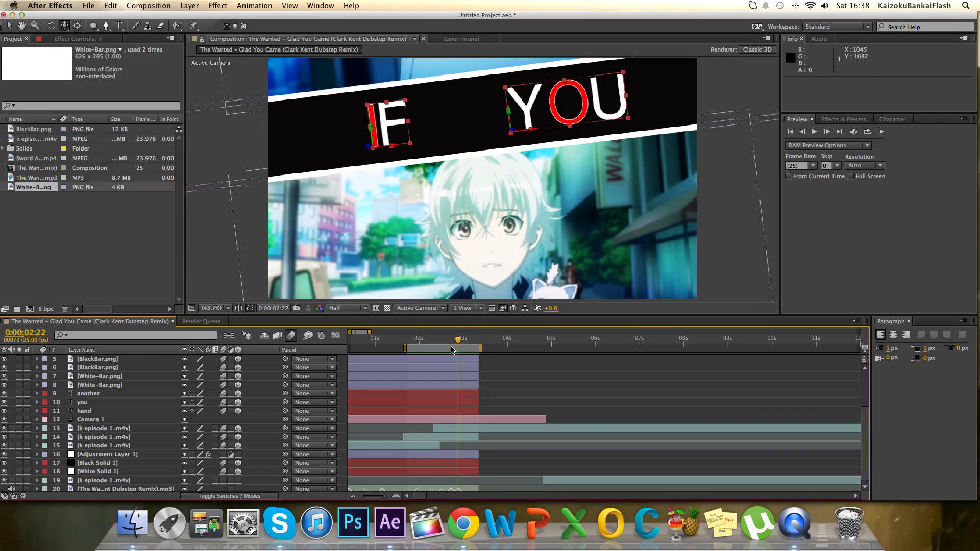
key(n)
drag(407, 348, 301, 367)
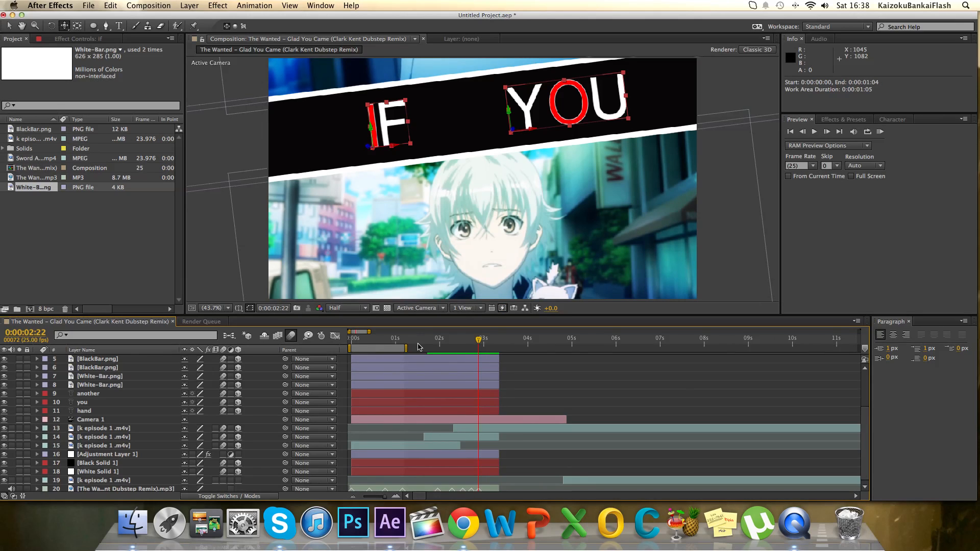
click(880, 132)
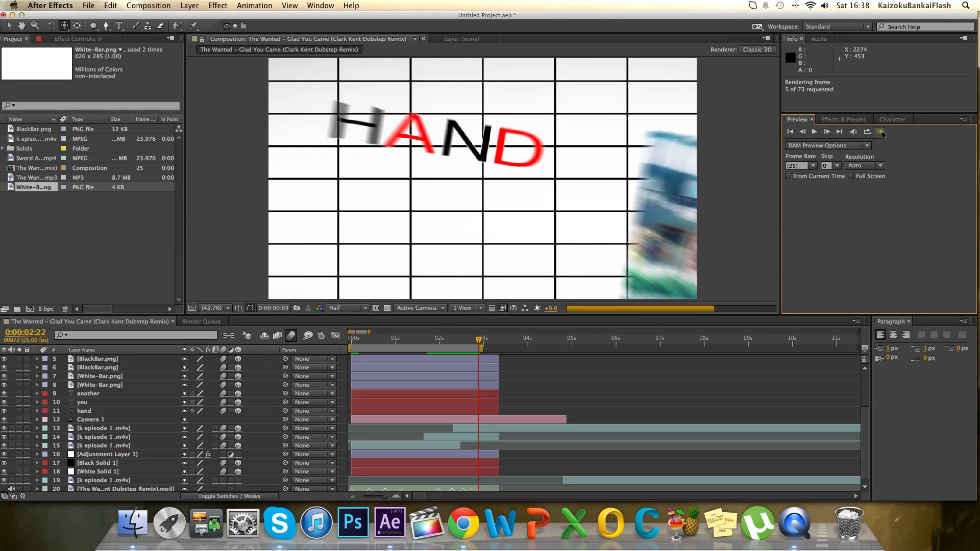
key(space)
key(space)
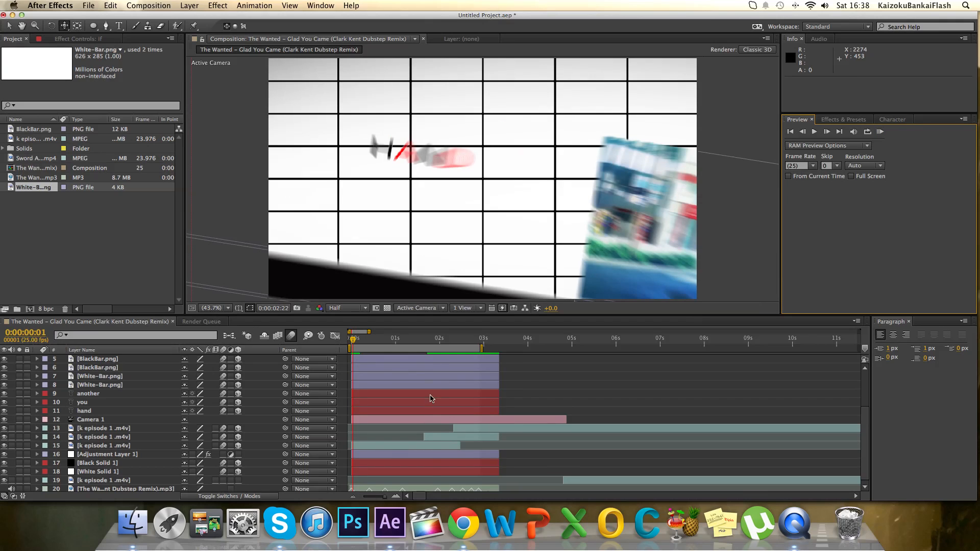
Trim the starts of the drink layer and the four black and white bar layers to 0:00:01:20.
click(432, 339)
drag(433, 341, 431, 349)
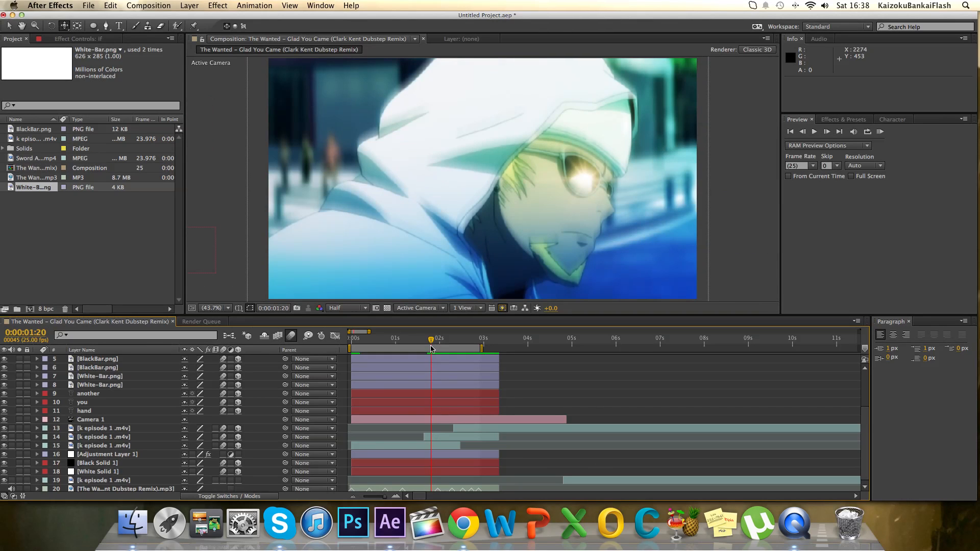
click(424, 395)
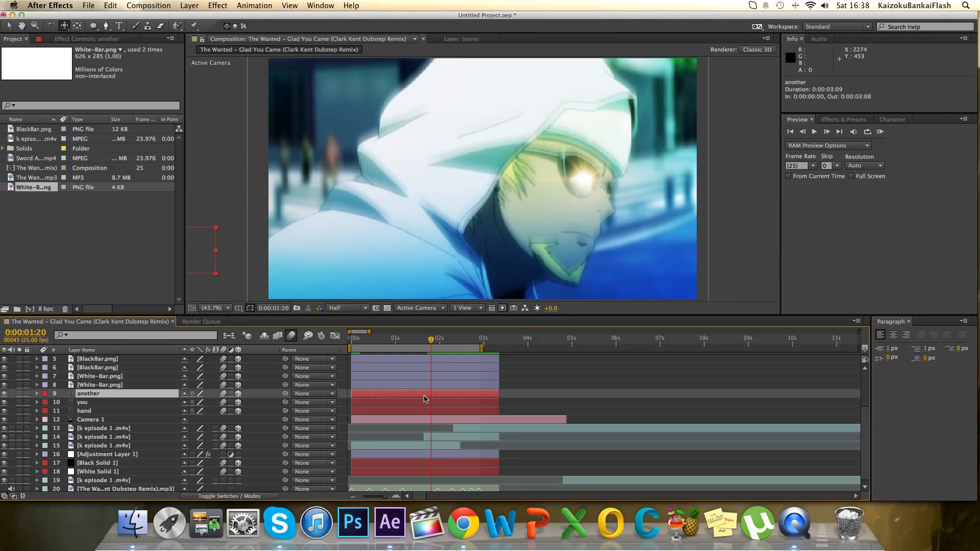
click(426, 364)
key(super+z)
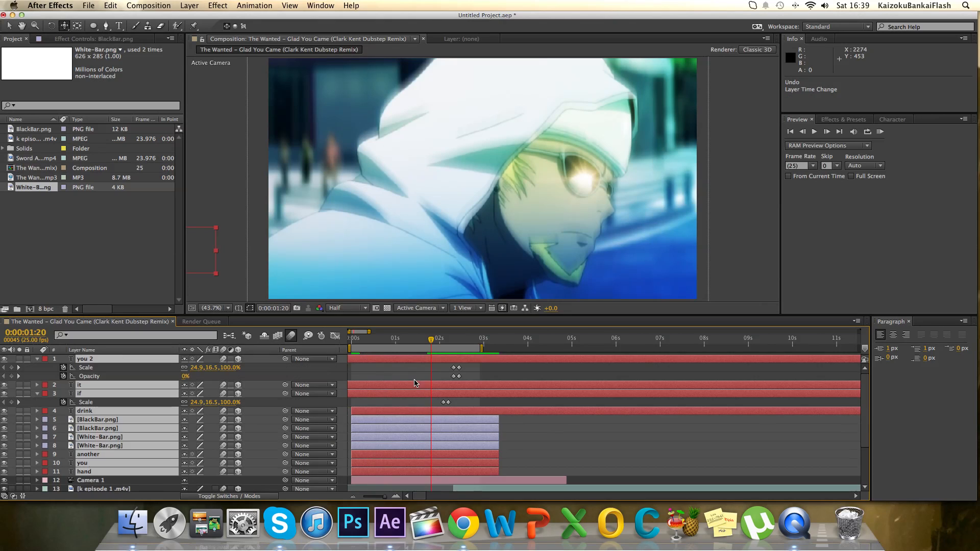
super+click(429, 454)
super+click(428, 463)
super+click(427, 470)
drag(352, 445, 431, 445)
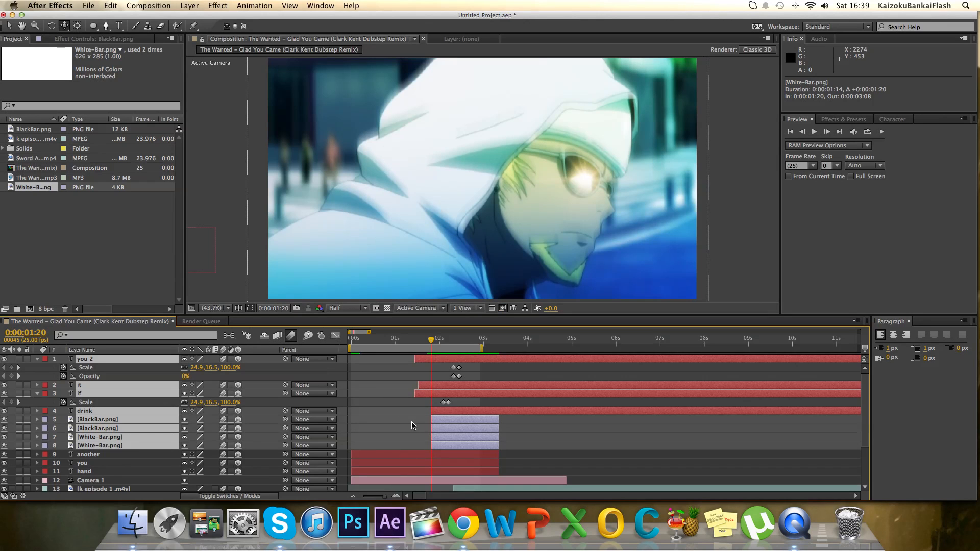
Trim the starts of the if, it and you 2 layers to 0:00:01:20.
click(411, 423)
drag(415, 394, 432, 394)
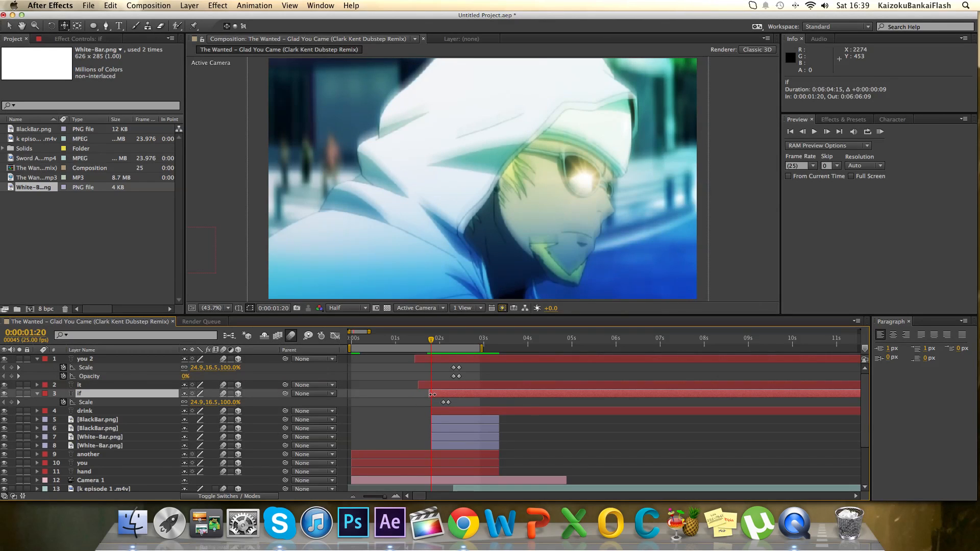
drag(419, 387, 429, 359)
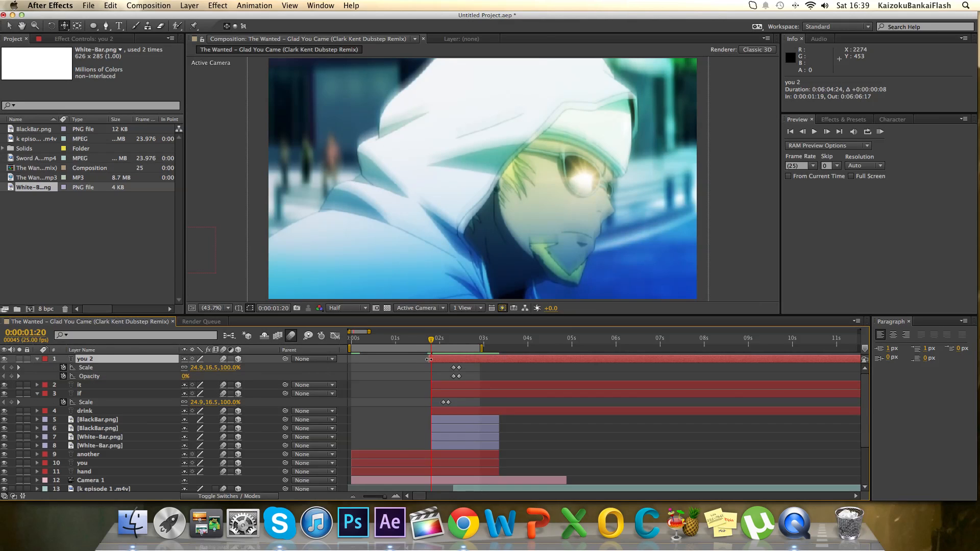
Create a new composition, Comp 1, with the HDTV 1080 25 preset and nest the Glad You Came composition in it.
scroll(423, 431, down, 3)
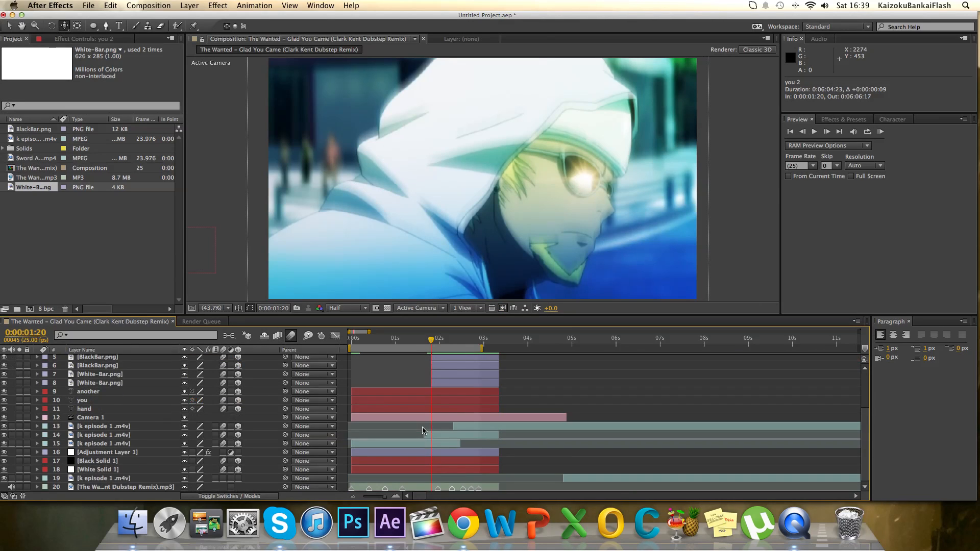
drag(431, 340, 340, 362)
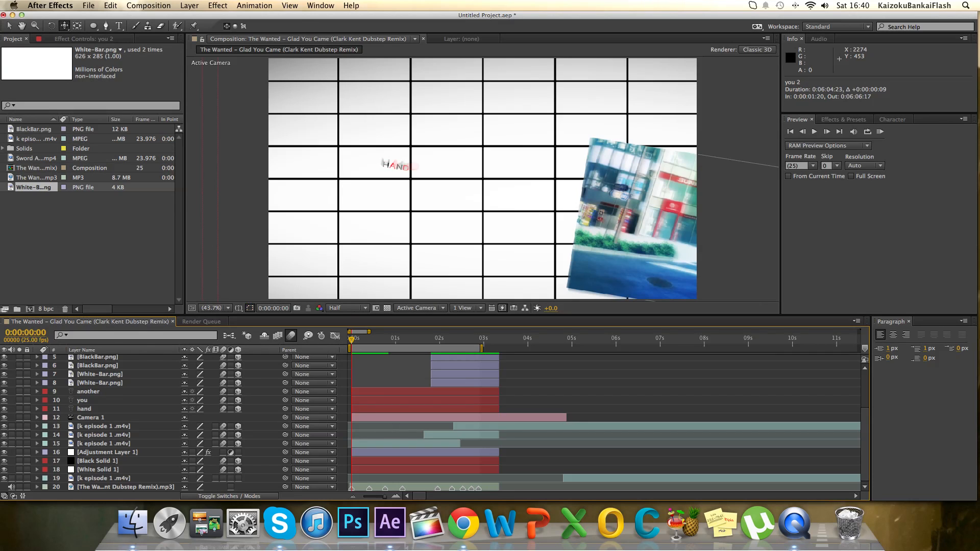
click(148, 6)
click(150, 15)
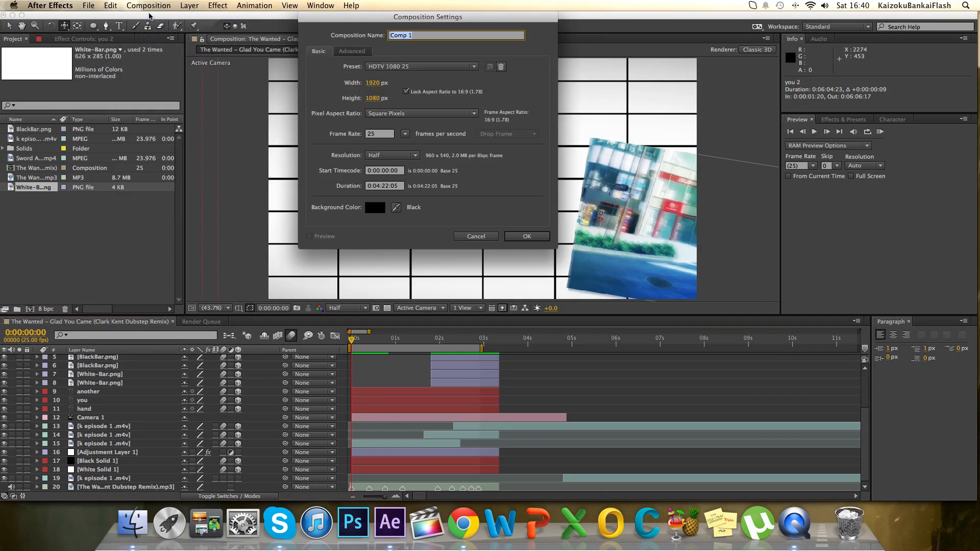
click(545, 237)
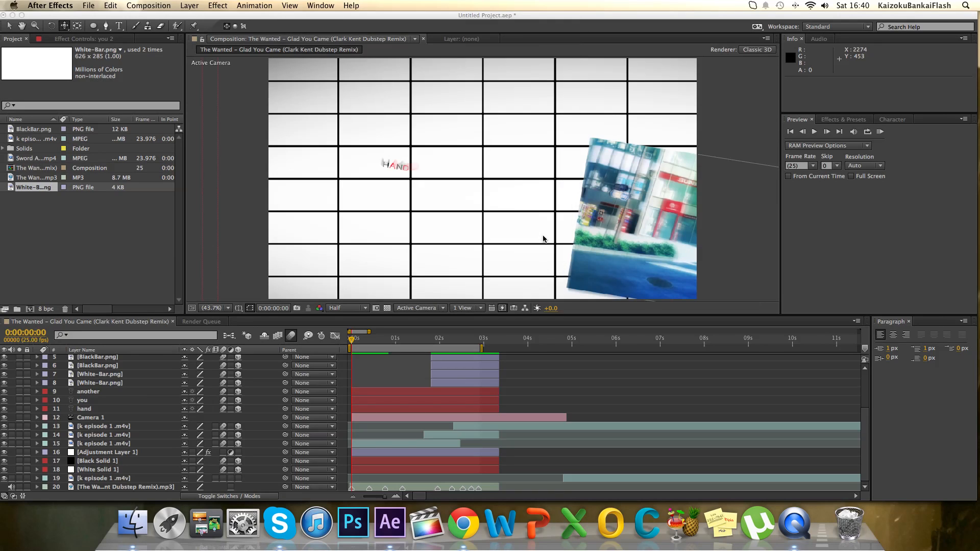
drag(33, 145, 55, 364)
drag(34, 179, 55, 410)
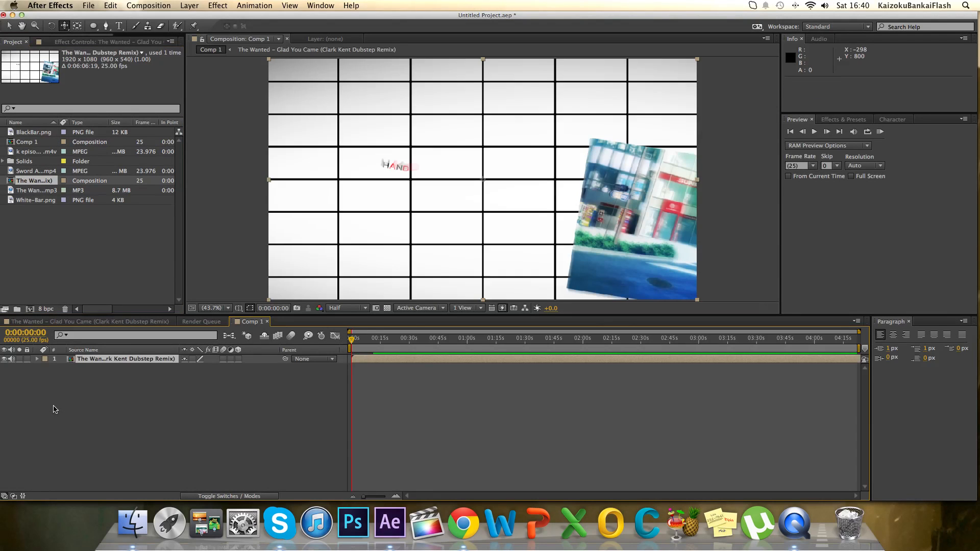
Add an adjustment layer above the nested composition and apply the Red Giant Looks effect to it.
click(191, 5)
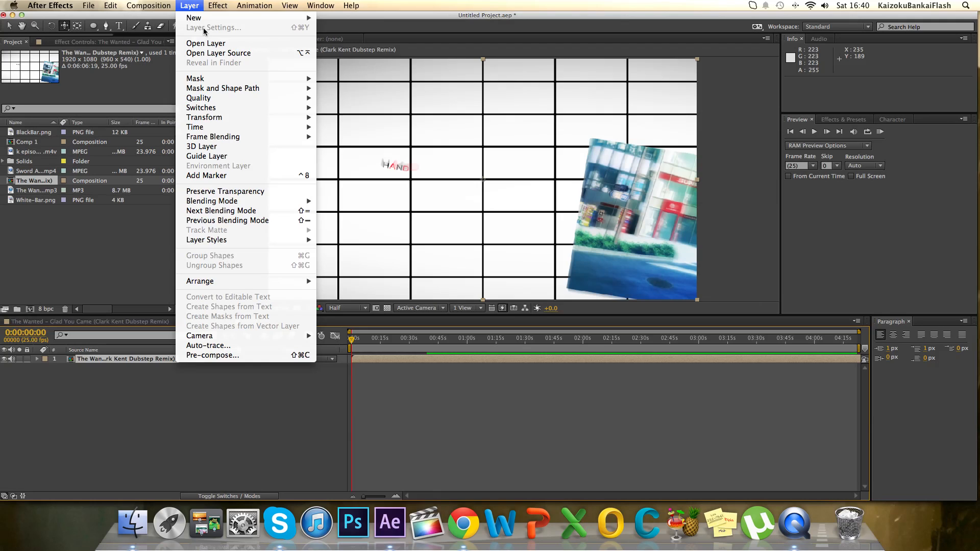
mouse_move(204, 18)
click(395, 78)
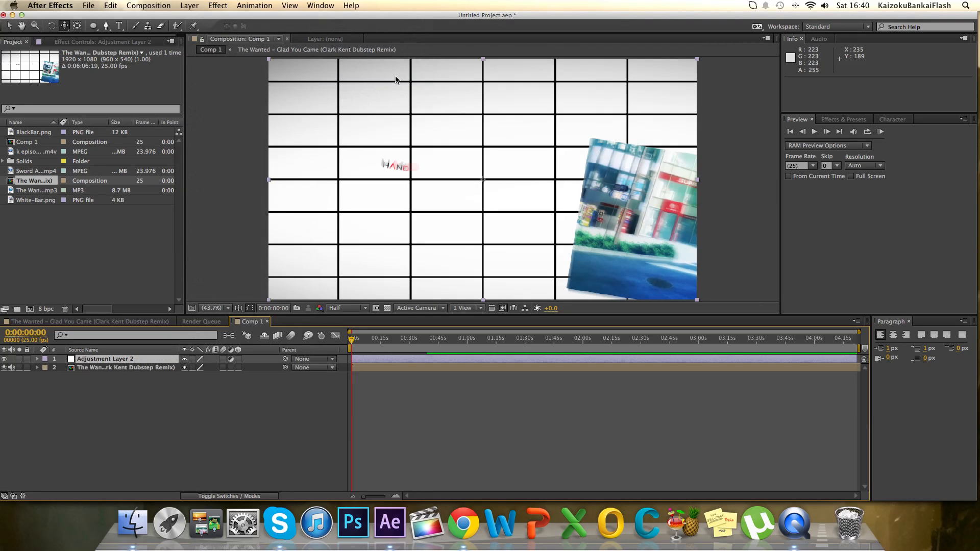
click(859, 120)
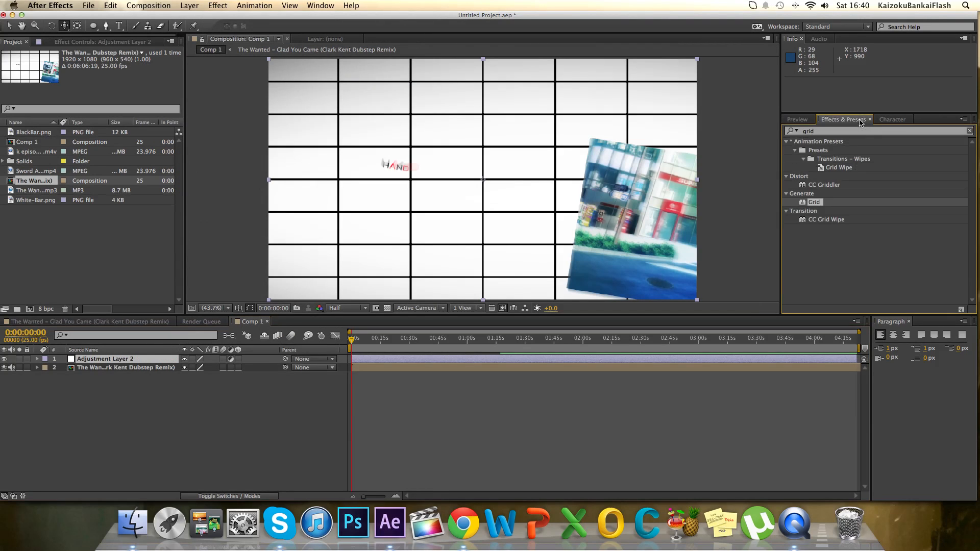
click(786, 133)
text(look)
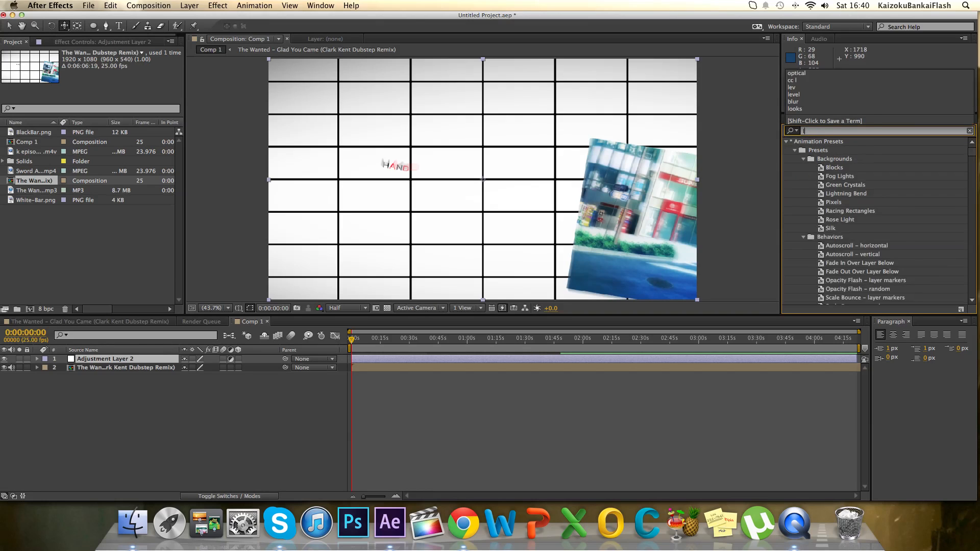
drag(816, 151, 367, 356)
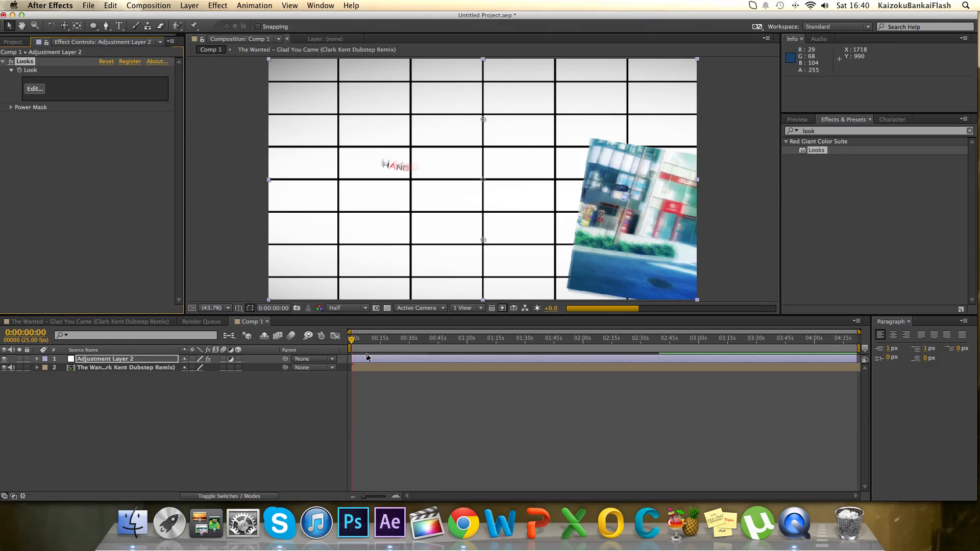
Open the Looks editor and apply the cinematic Blockbuster look to the adjustment layer.
click(34, 89)
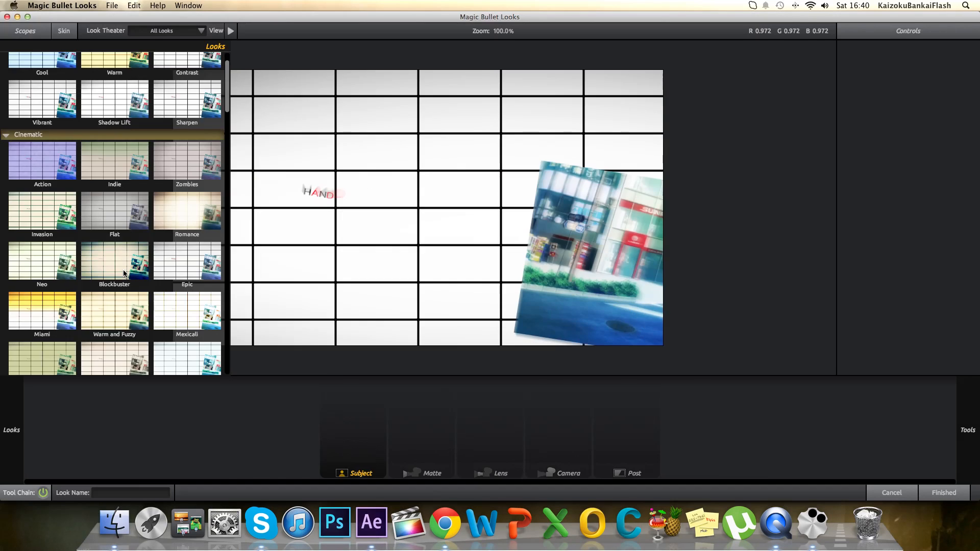
click(124, 274)
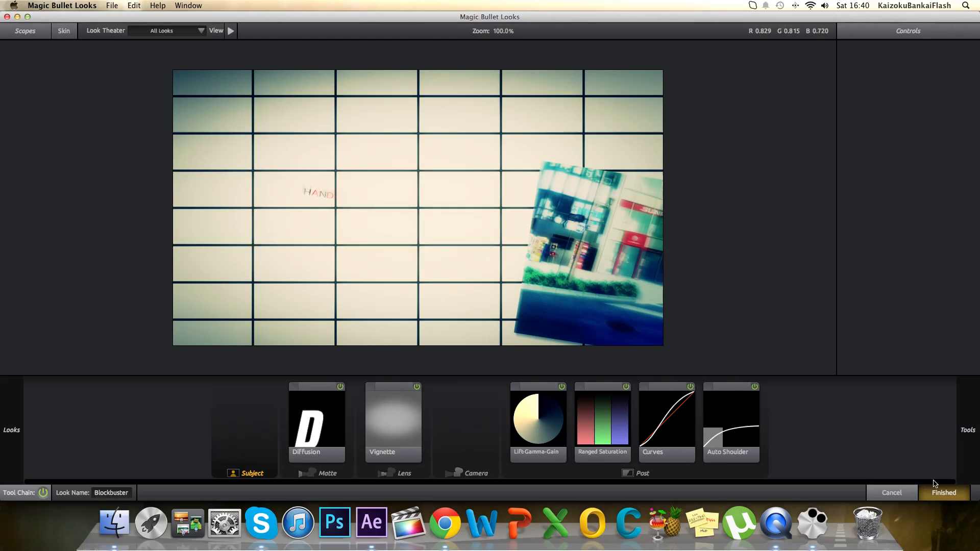
click(959, 498)
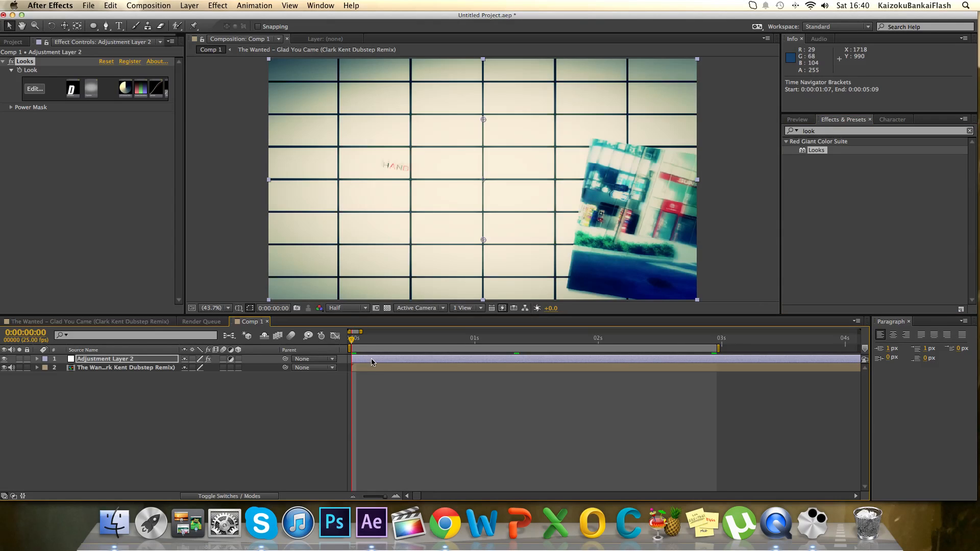
key(t)
click(189, 368)
text(0)
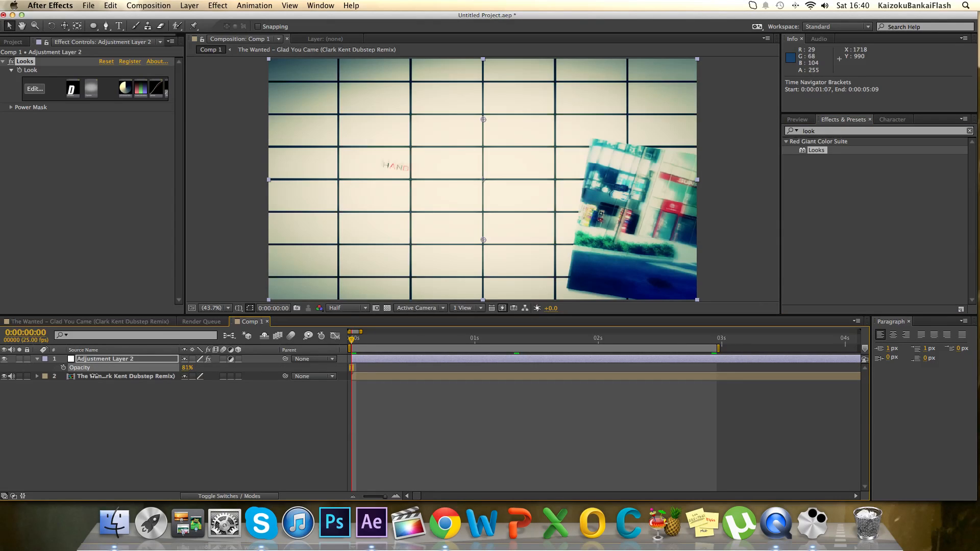
key(Return)
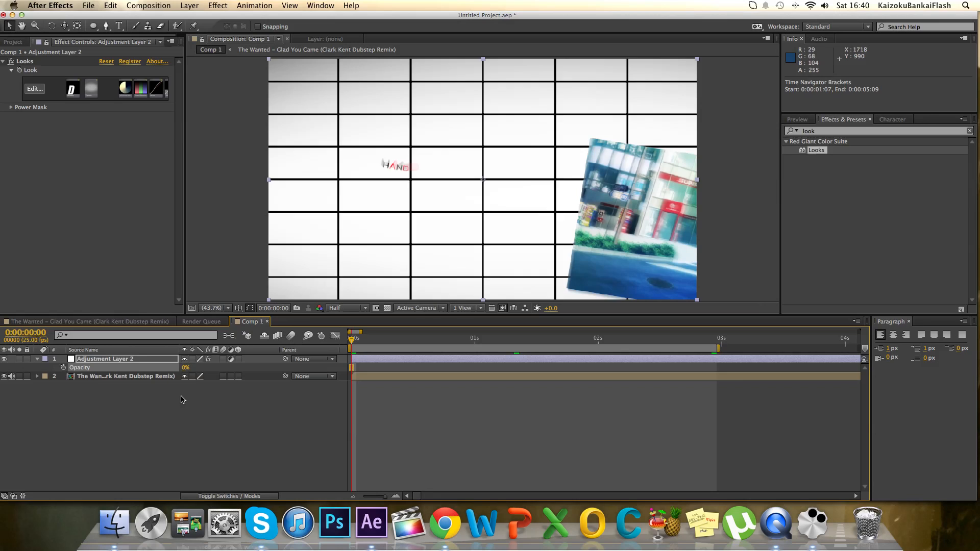
key(super+z)
Keyframe the nested composition's opacity from 0% at 0:00:00:00 to 100% at 0:00:00:06 for a fade-in.
click(157, 378)
key(t)
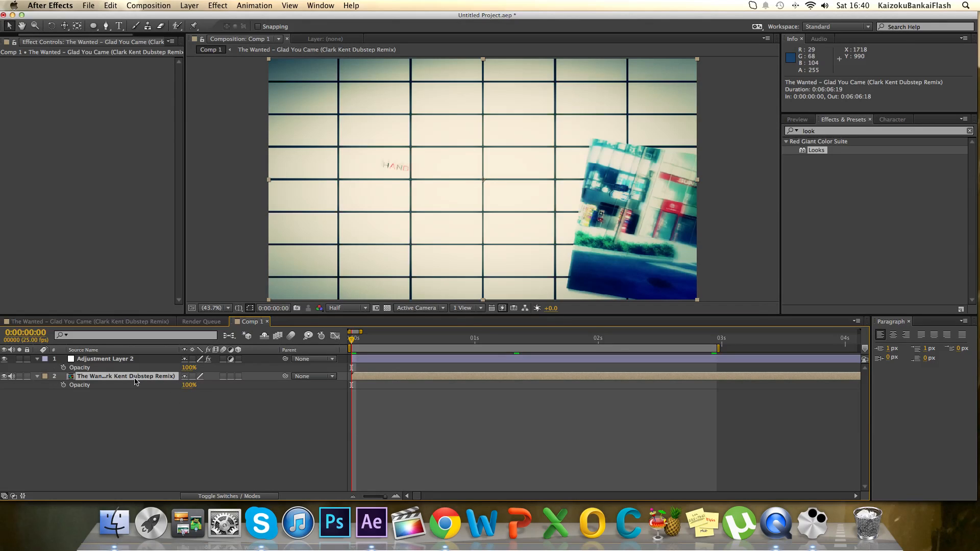
drag(188, 385, 38, 400)
click(64, 385)
drag(352, 341, 445, 340)
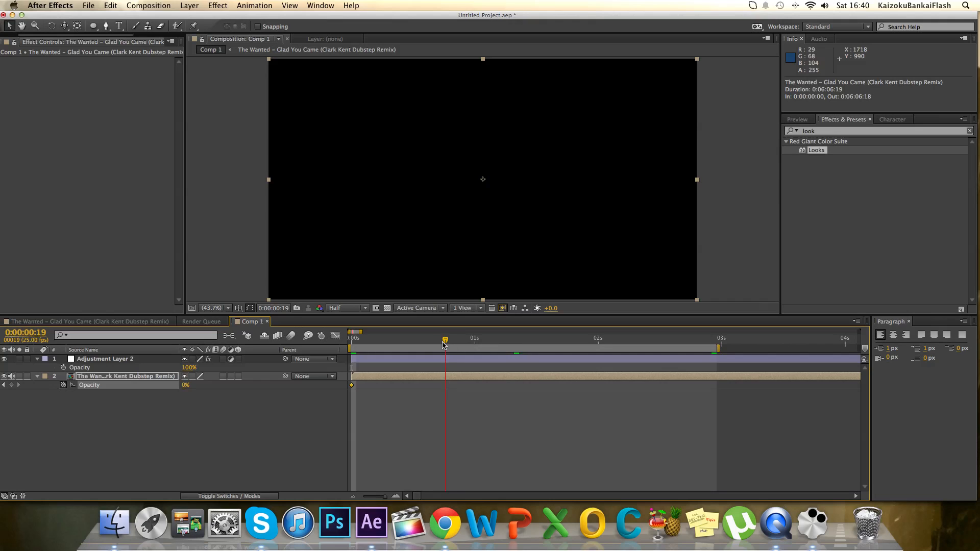
drag(186, 389, 338, 388)
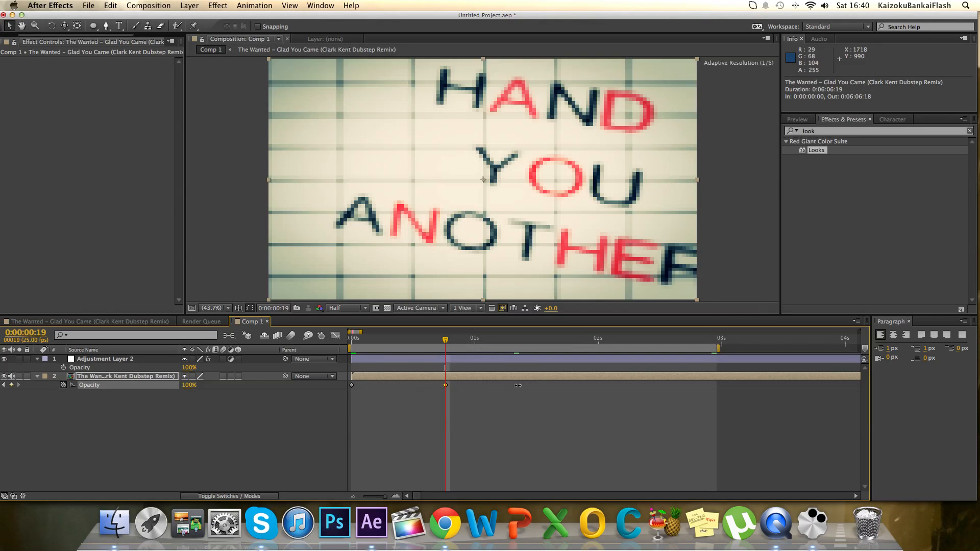
drag(445, 386, 380, 400)
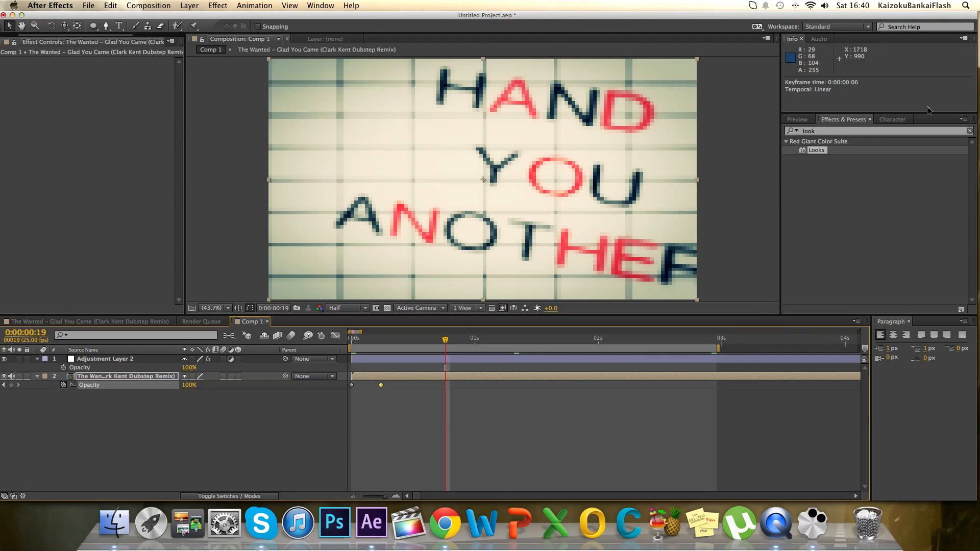
Preview Comp 1's work area and collapse the opacity properties of both layers.
click(797, 119)
click(880, 132)
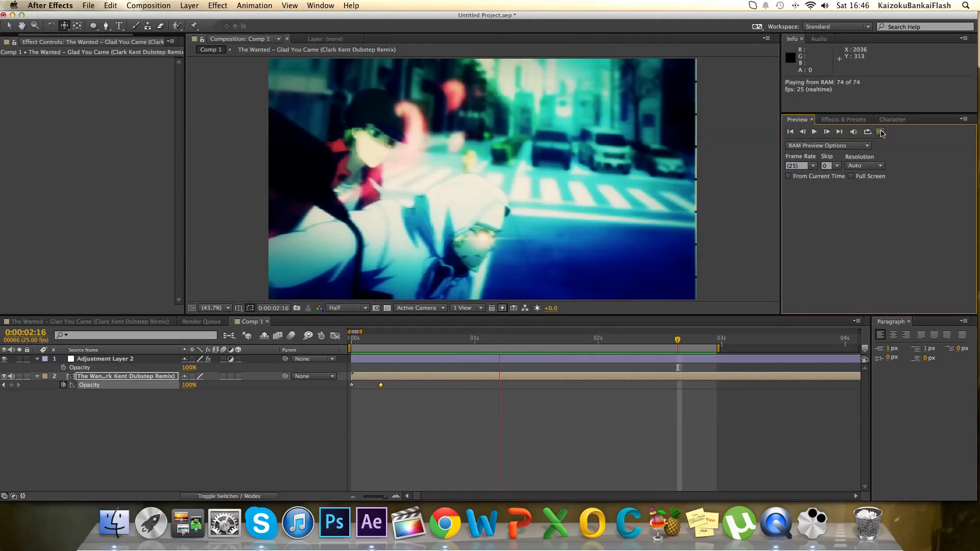
click(881, 132)
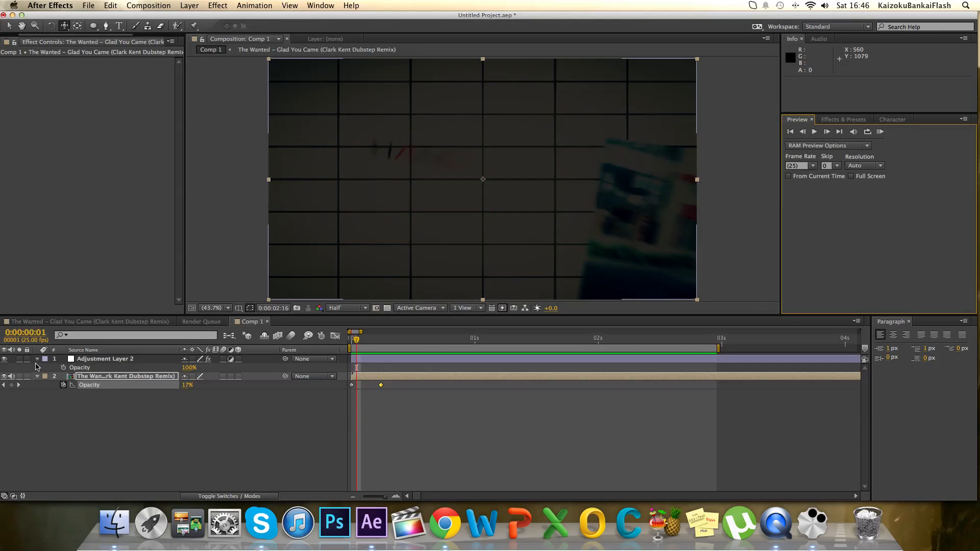
click(38, 359)
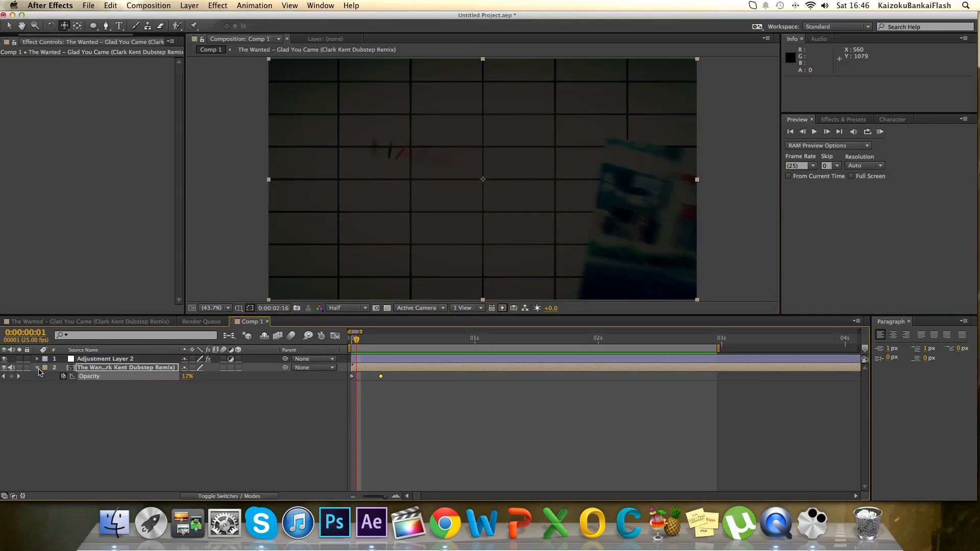
click(38, 368)
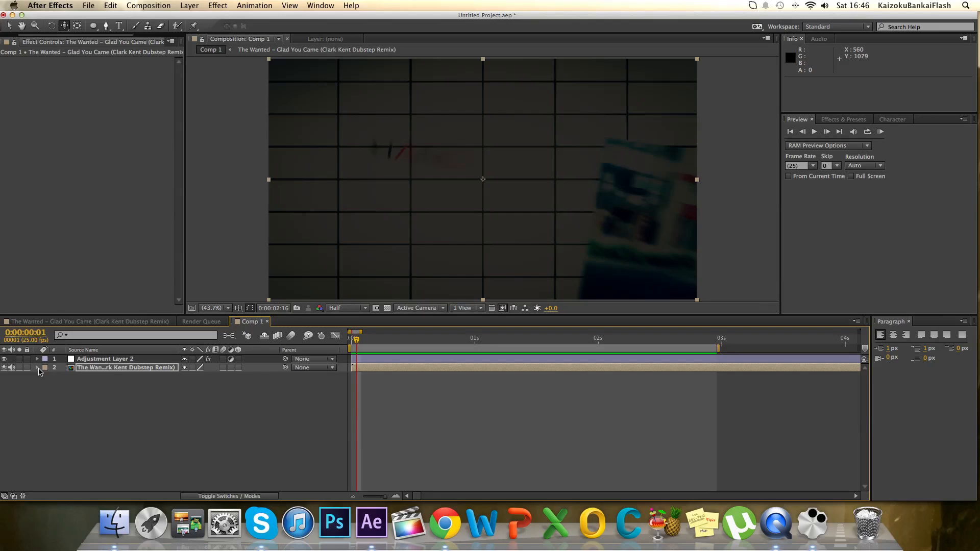